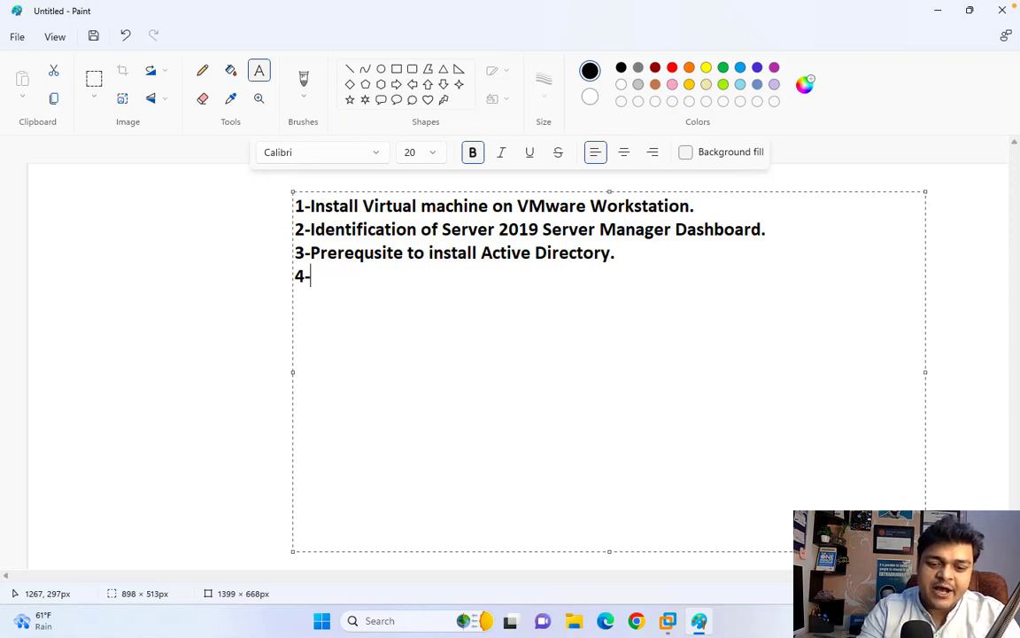
- Type item 4, 'Instllation of Active Directory.', fixing the typo, and start a new line
{"action": "type", "text": "Instlla"}
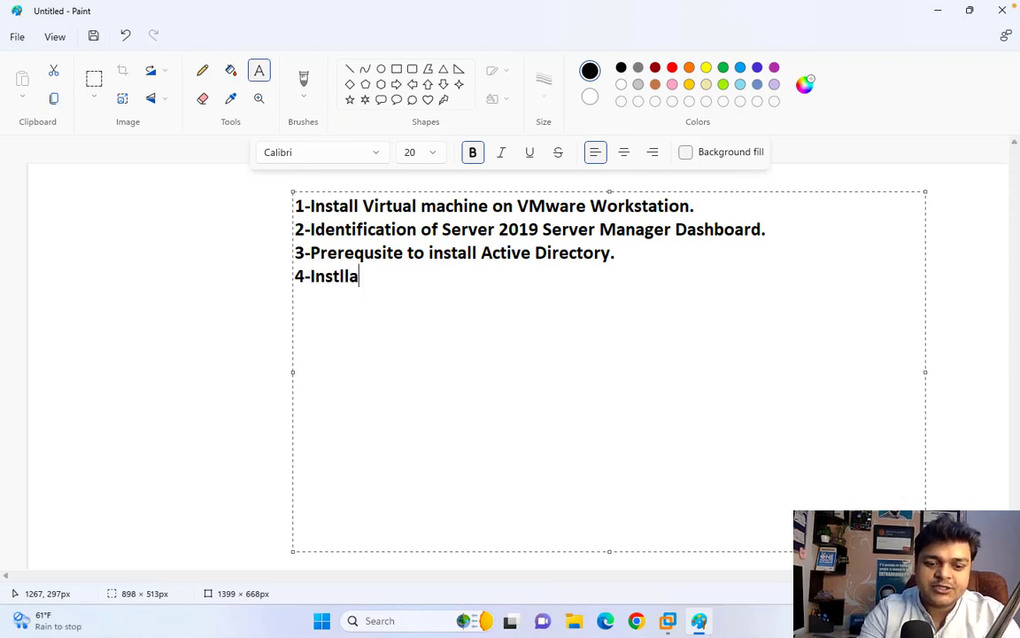
{"action": "type", "text": "tion of "}
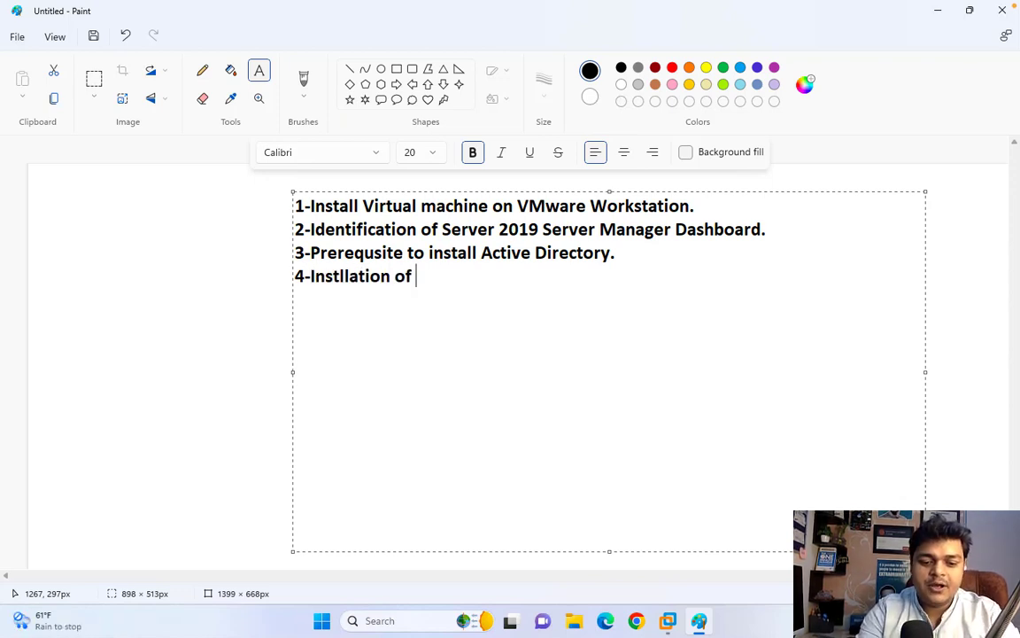
{"action": "type", "text": "Active "}
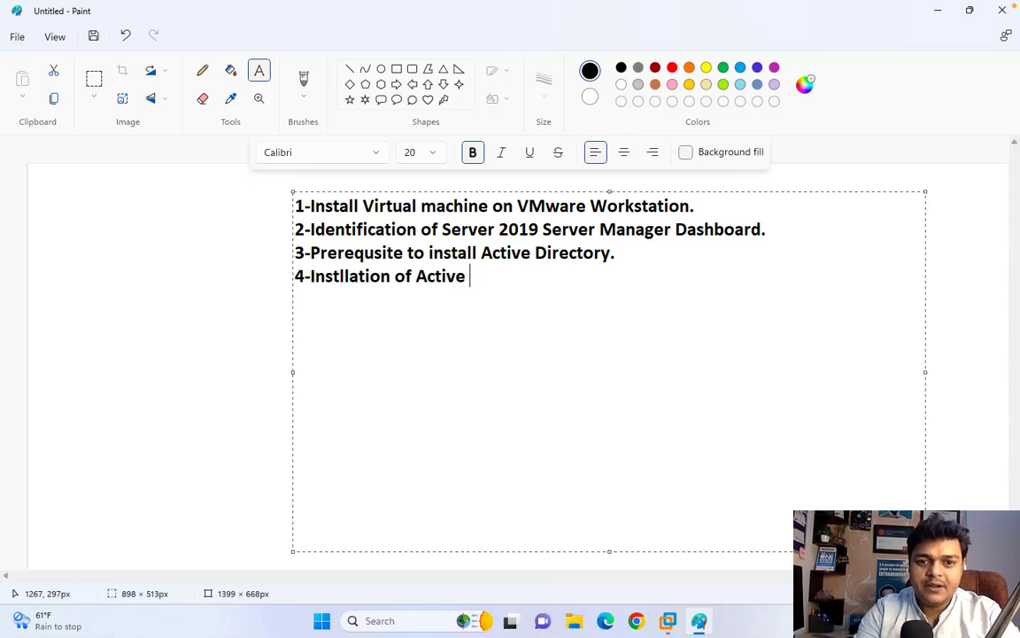
{"action": "type", "text": "Direct"}
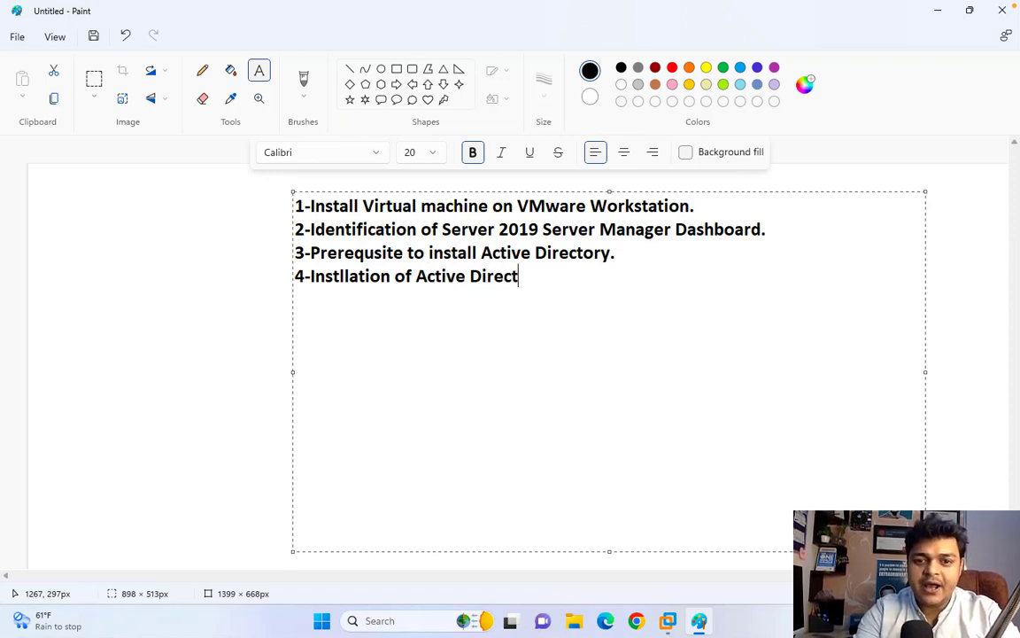
{"action": "type", "text": "o"}
{"action": "key", "text": "BackSpace"}
{"action": "key", "text": "BackSpace"}
{"action": "key", "text": "BackSpace"}
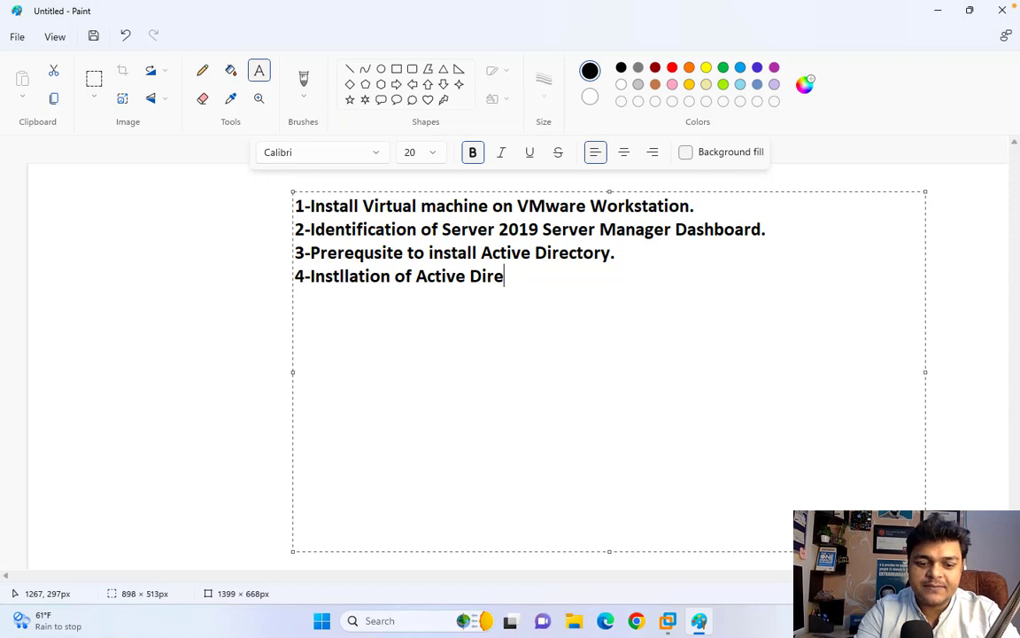
{"action": "type", "text": "ctory"}
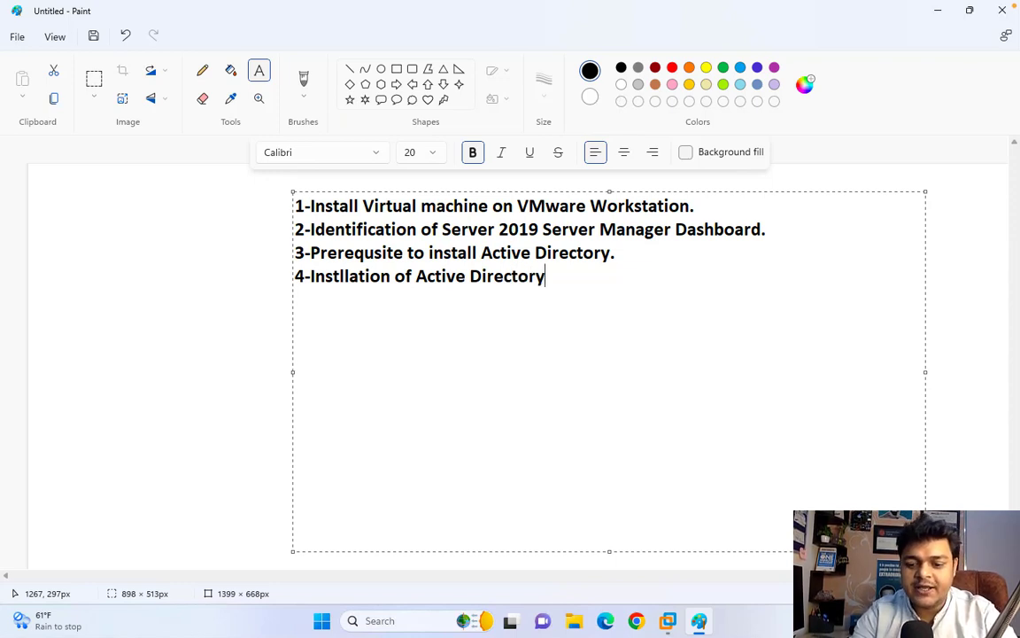
{"action": "type", "text": "."}
{"action": "key", "text": "Return"}
- Type item 5, '5-Configure Client ( Win-11, 10) - Join Domain.', then start the next line
{"action": "type", "text": "5-"}
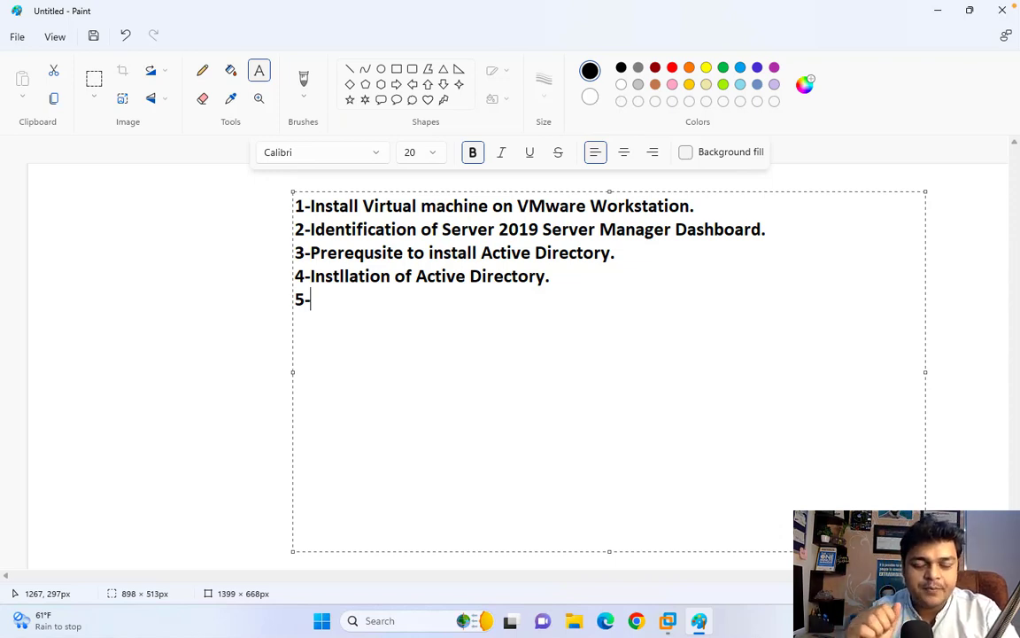
{"action": "type", "text": "Conb"}
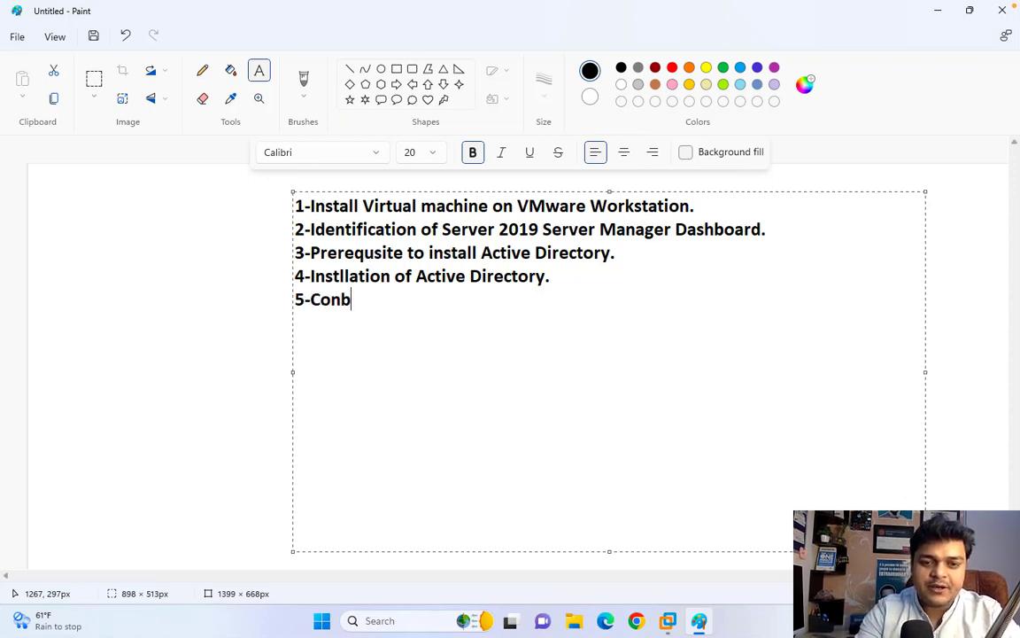
{"action": "key", "text": "BackSpace"}
{"action": "type", "text": "f"}
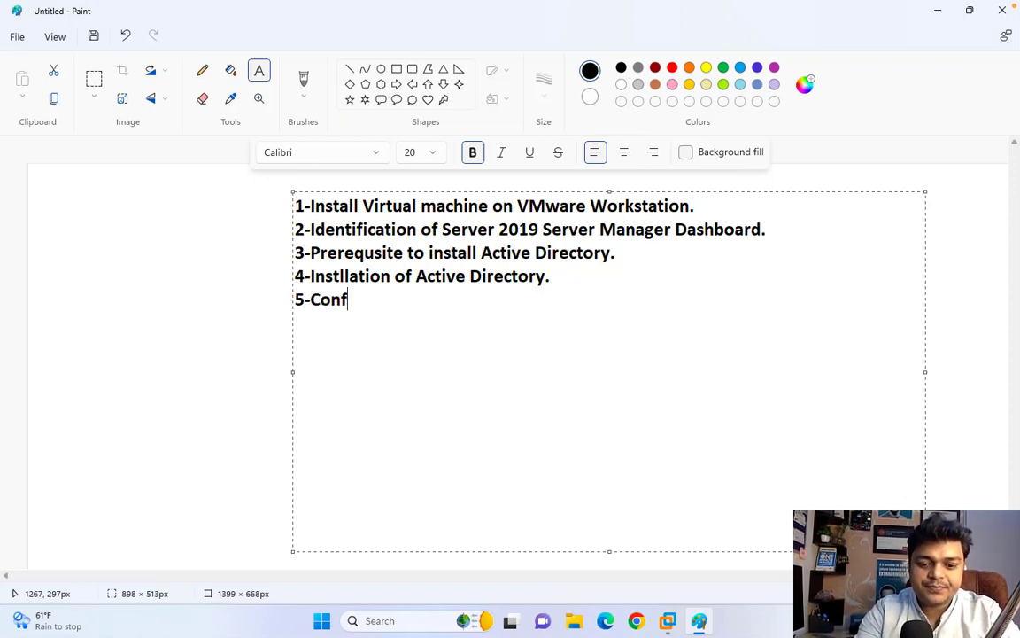
{"action": "type", "text": "igure Cli"}
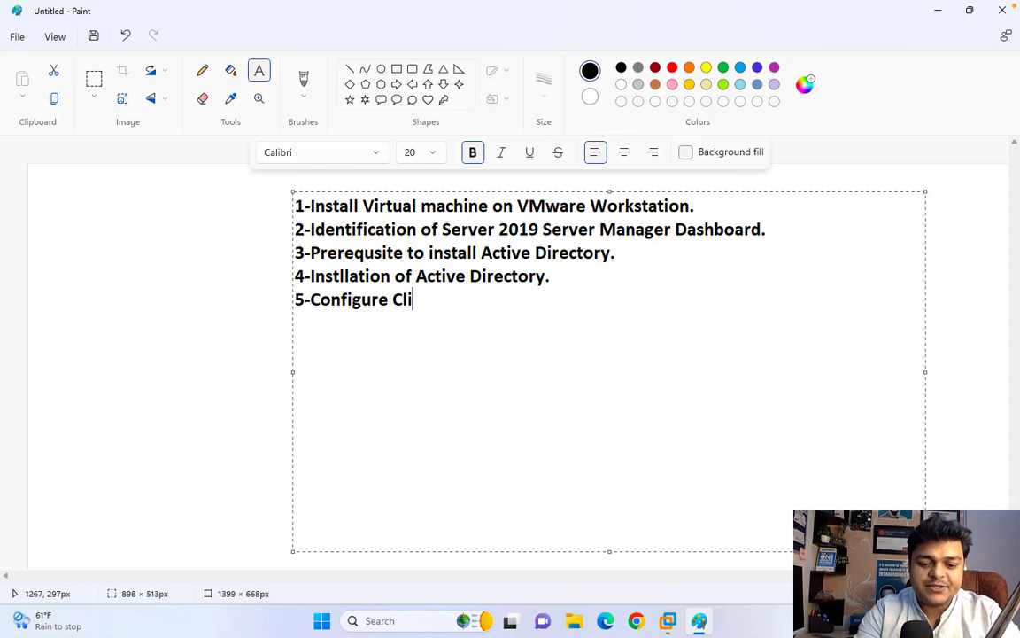
{"action": "type", "text": "ent ( Win-11"}
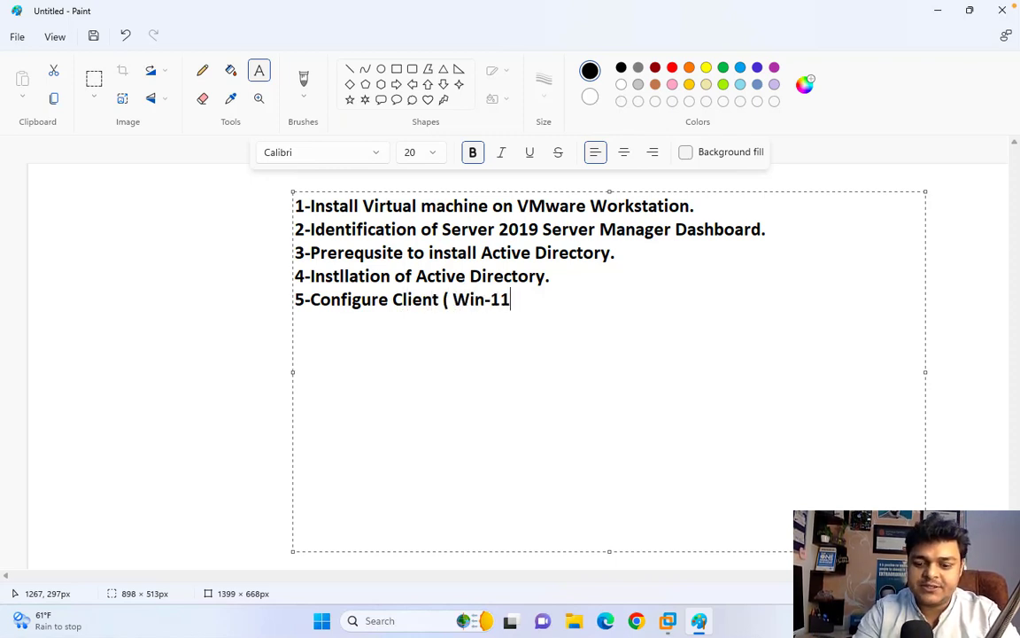
{"action": "type", "text": "."}
{"action": "key", "text": "BackSpace"}
{"action": "type", "text": ", "}
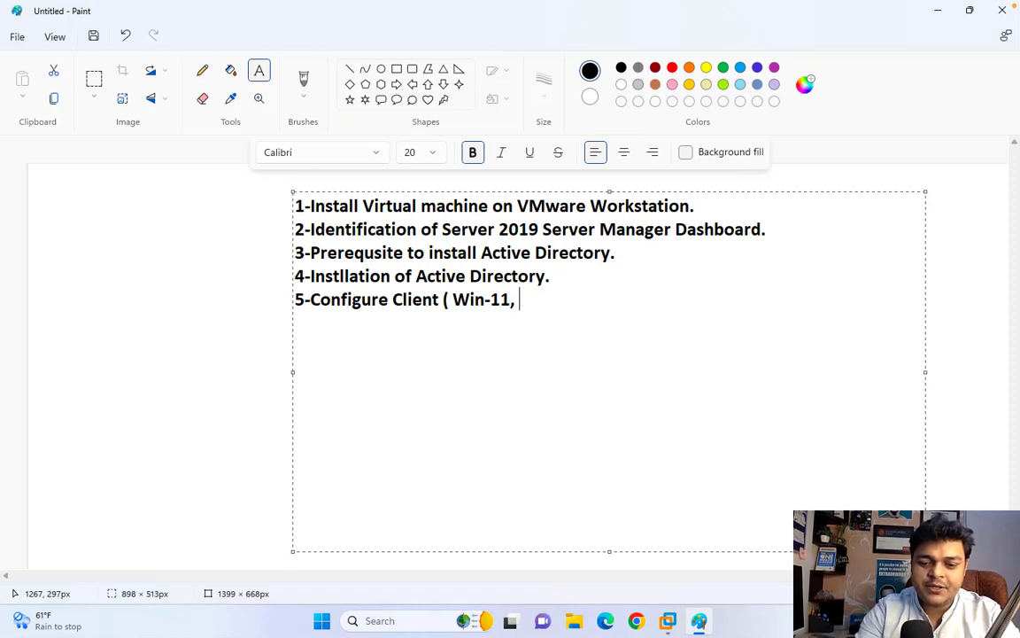
{"action": "type", "text": "10)"}
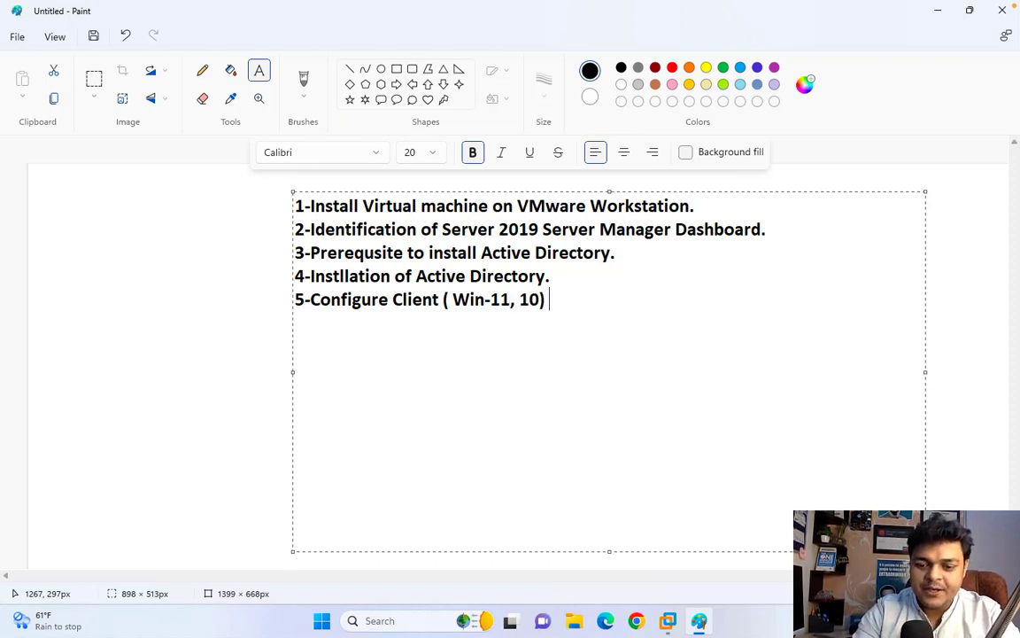
{"action": "type", "text": " - Join "}
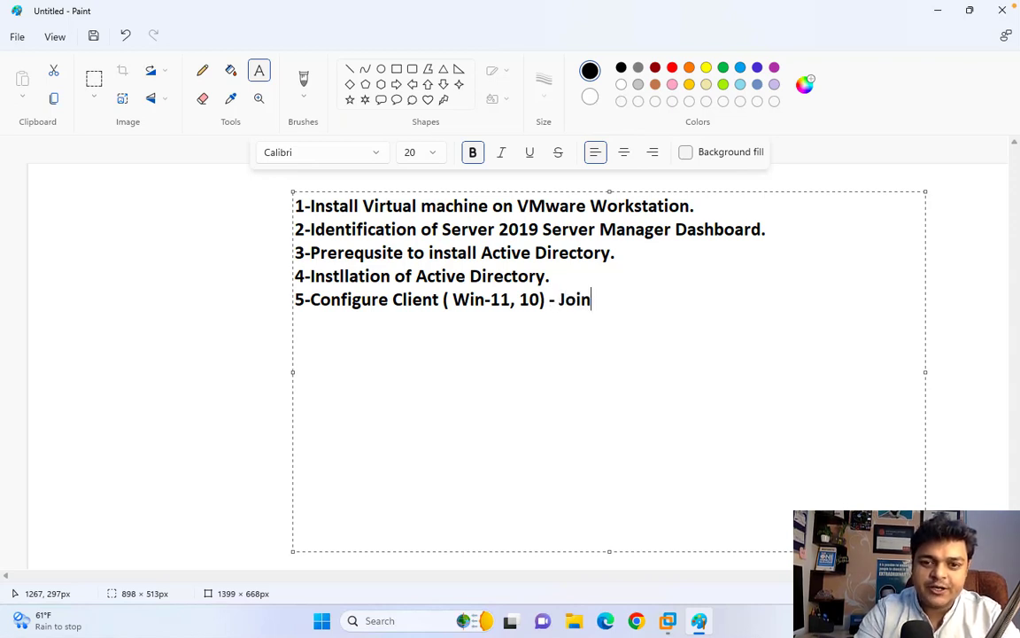
{"action": "type", "text": "Domain."}
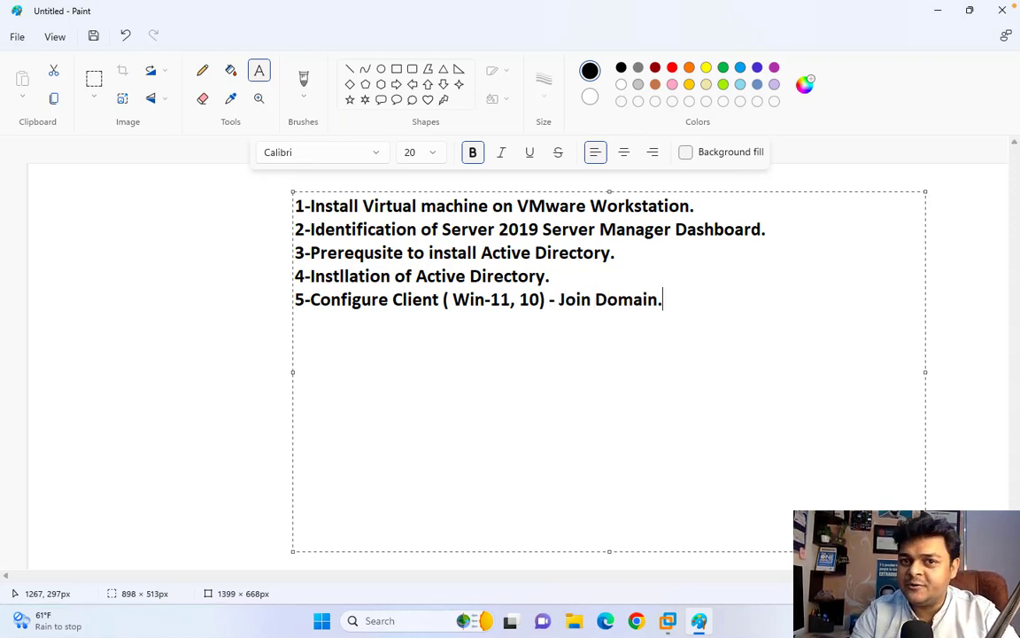
{"action": "key", "text": "Return"}
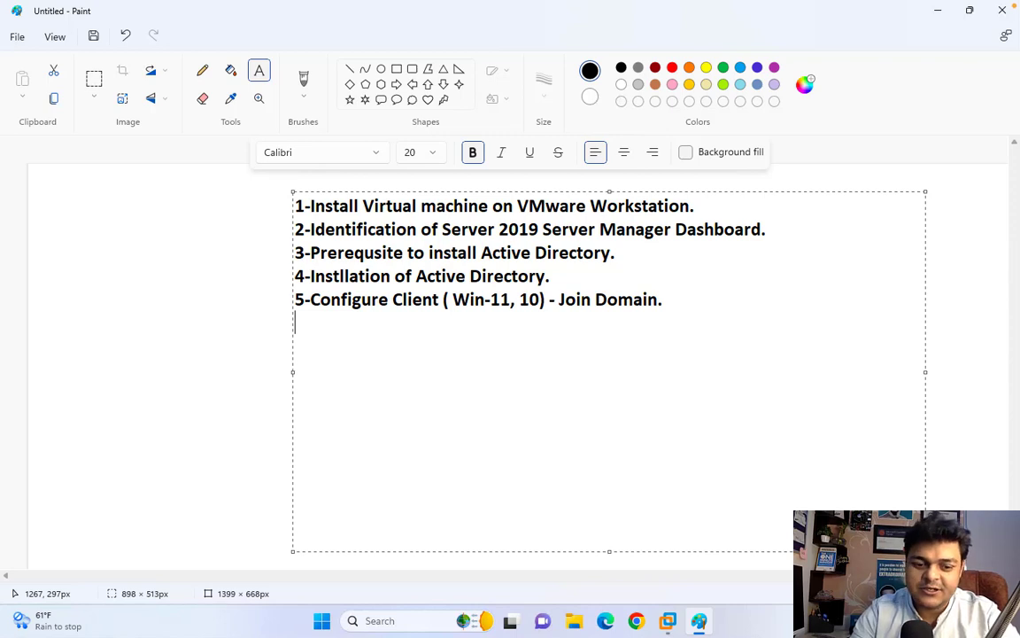
- Type item 6, '6-AD Objects and Containers', correcting typos, and start a new line
{"action": "type", "text": "6-"}
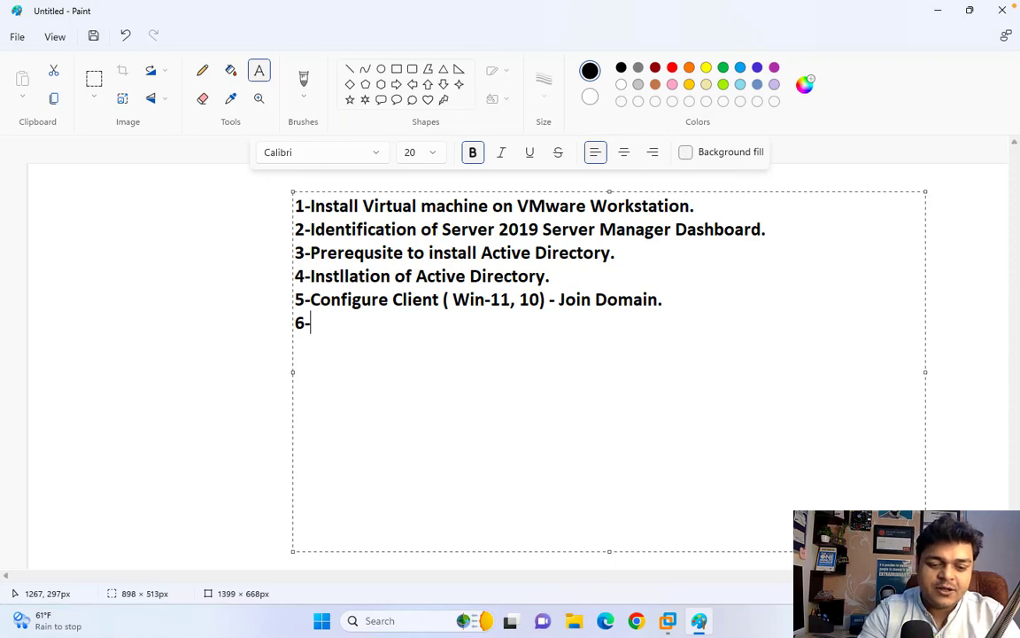
{"action": "type", "text": "Act"}
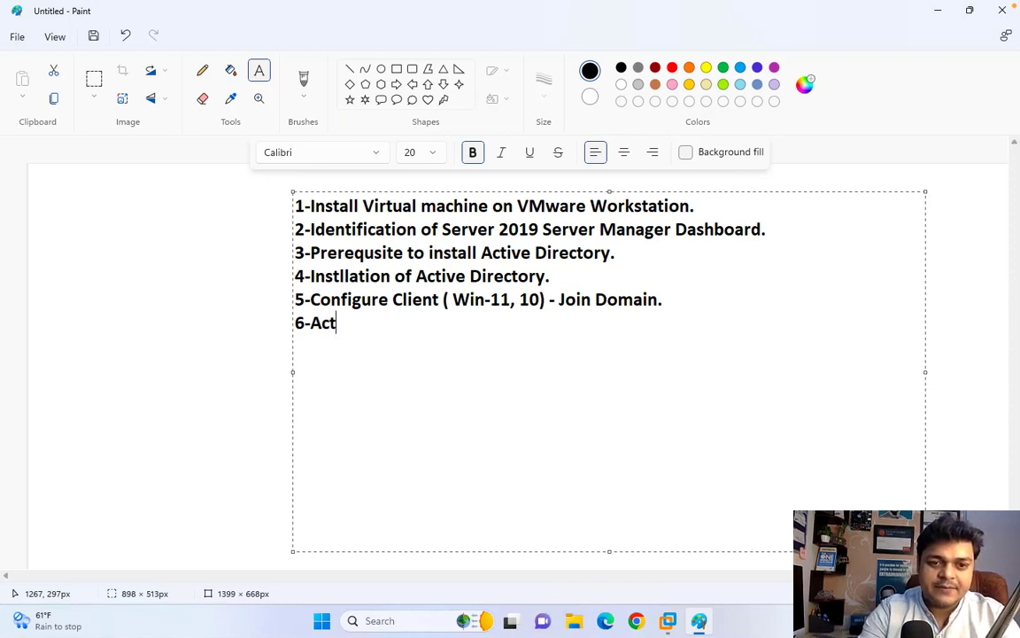
{"action": "key", "text": "BackSpace"}
{"action": "key", "text": "BackSpace"}
{"action": "type", "text": "D O"}
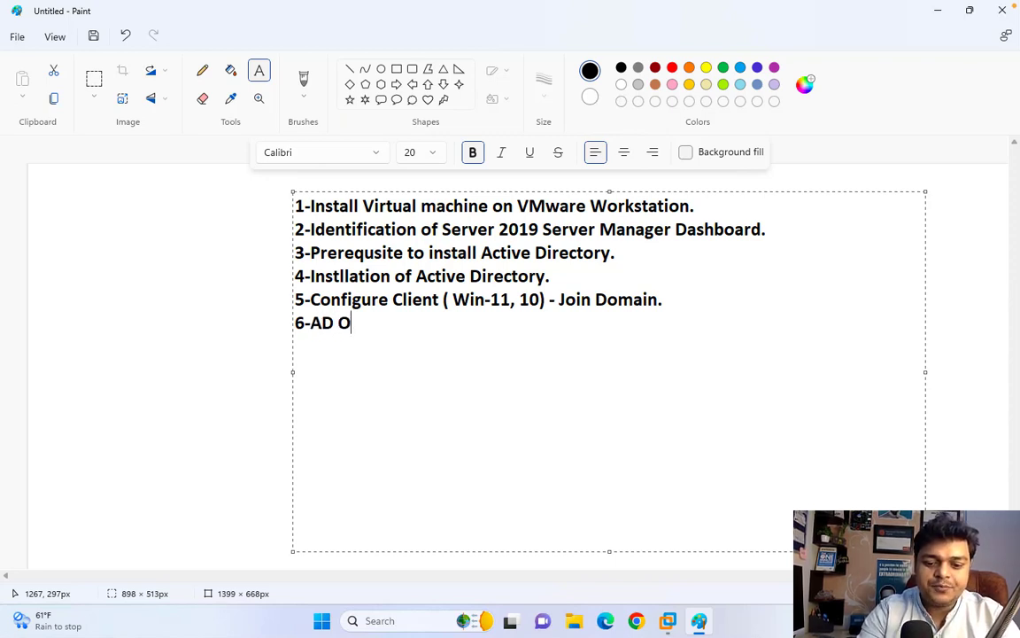
{"action": "type", "text": "bjects and "}
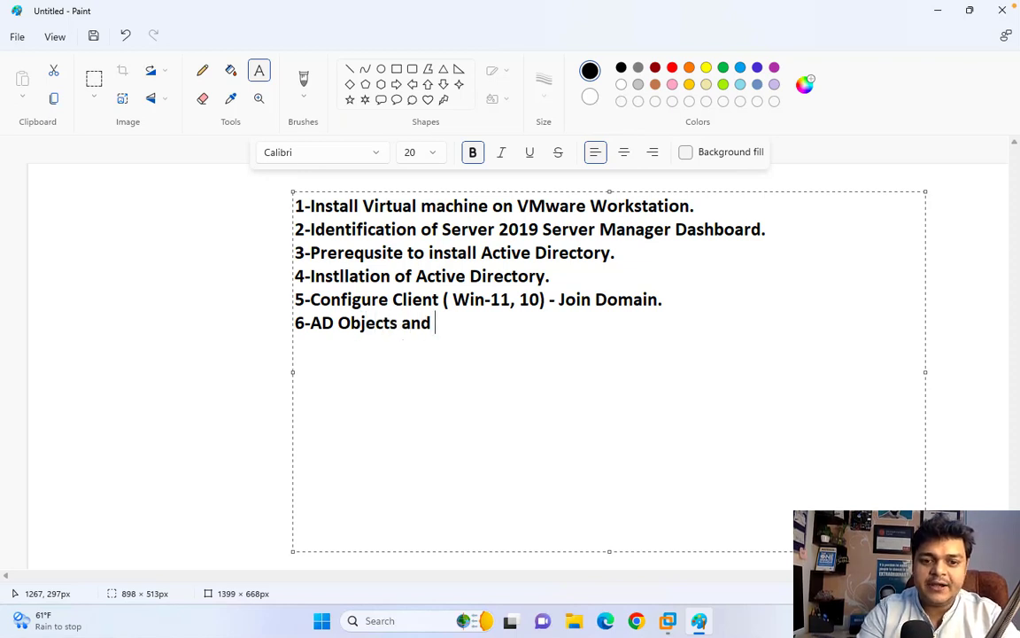
{"action": "type", "text": "Containser"}
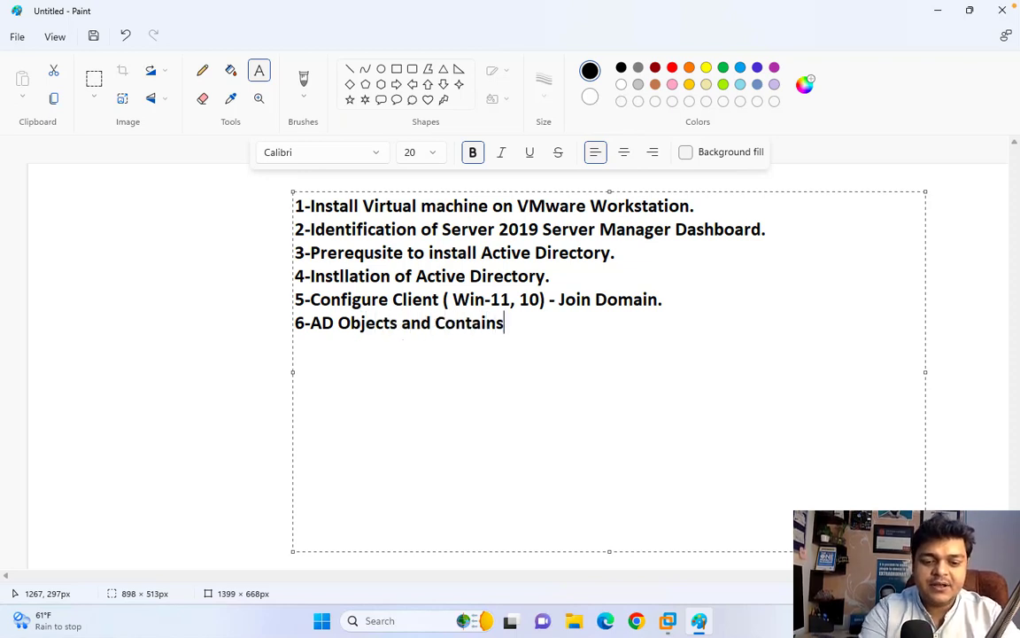
{"action": "key", "text": "BackSpace"}
{"action": "key", "text": "BackSpace"}
{"action": "key", "text": "BackSpace"}
{"action": "key", "text": "BackSpace"}
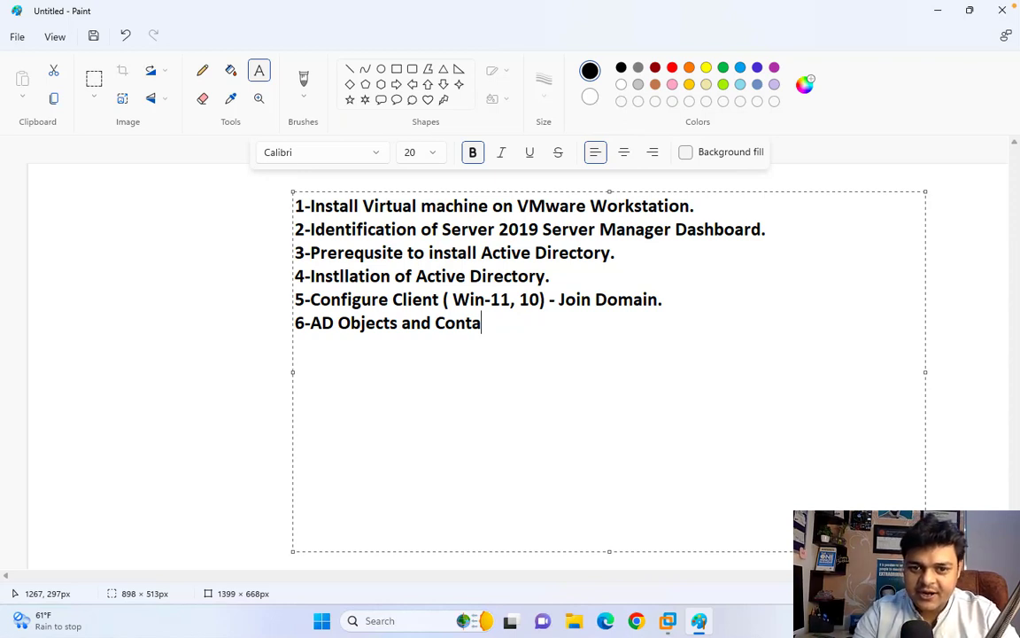
{"action": "type", "text": "iners"}
{"action": "key", "text": "Return"}
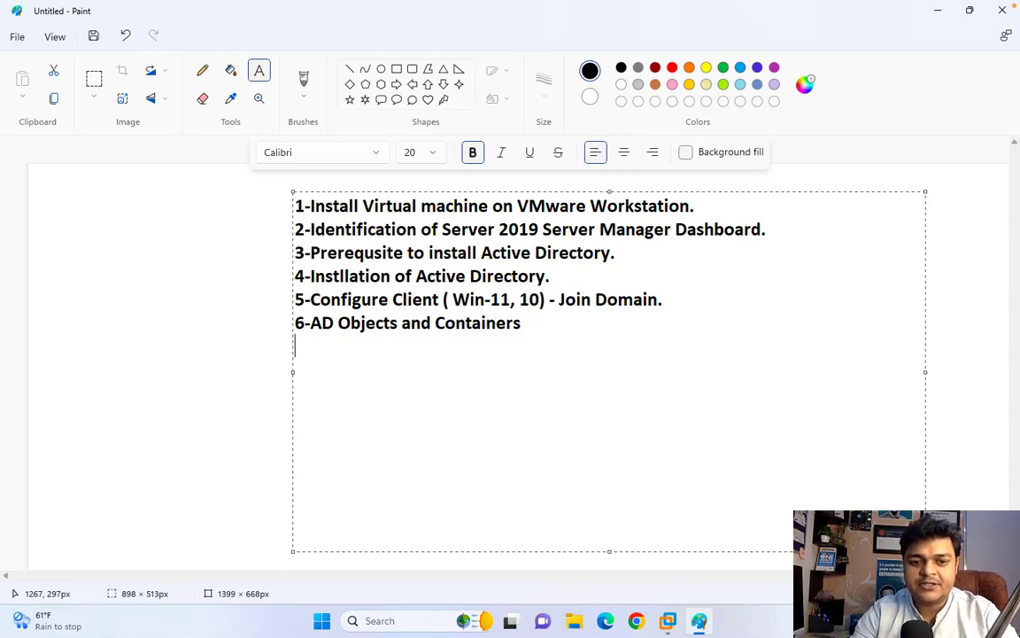
- Type item 7, '7-Configure Group Policy', then start the next line
{"action": "type", "text": "7-"}
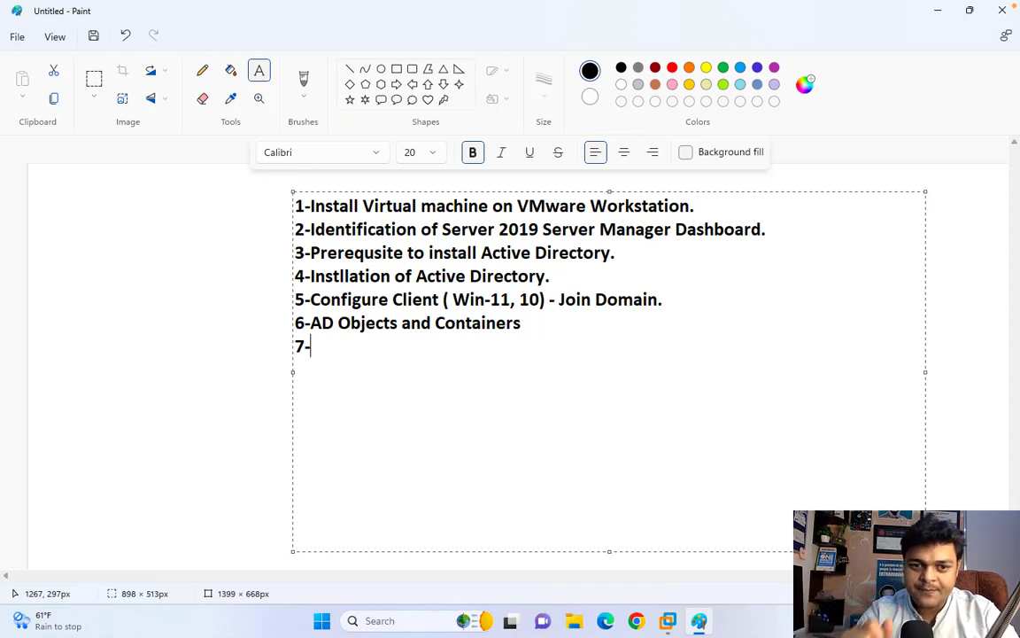
{"action": "type", "text": "Configu"}
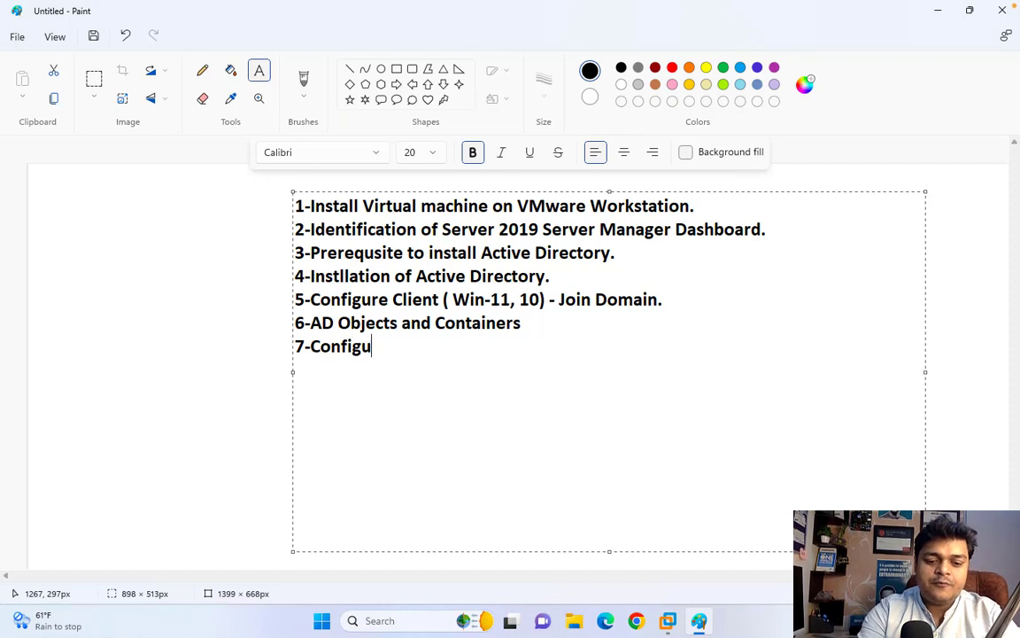
{"action": "type", "text": "re Group "}
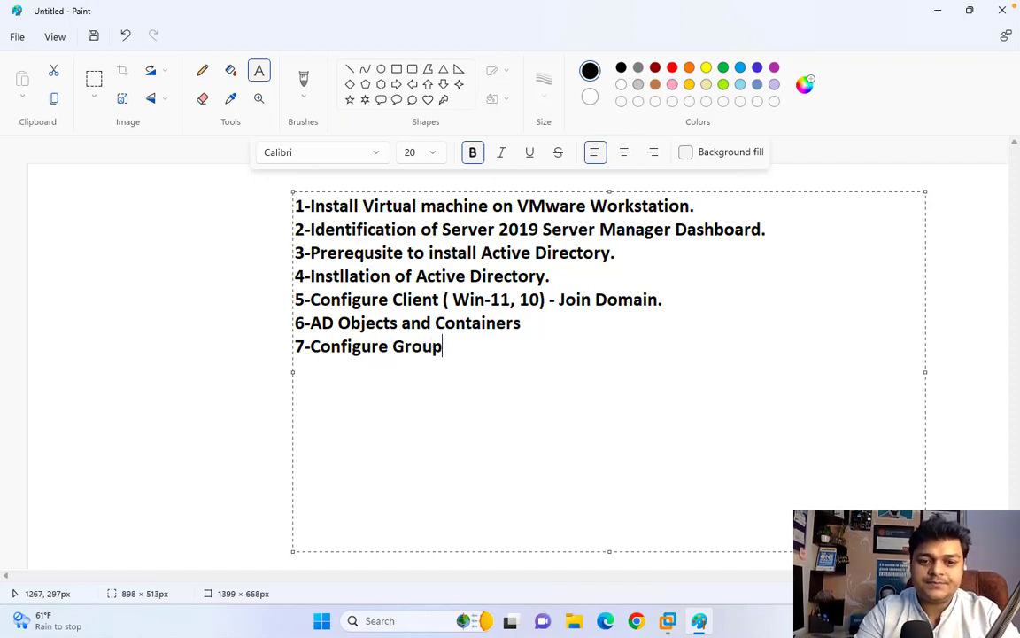
{"action": "type", "text": "Policy"}
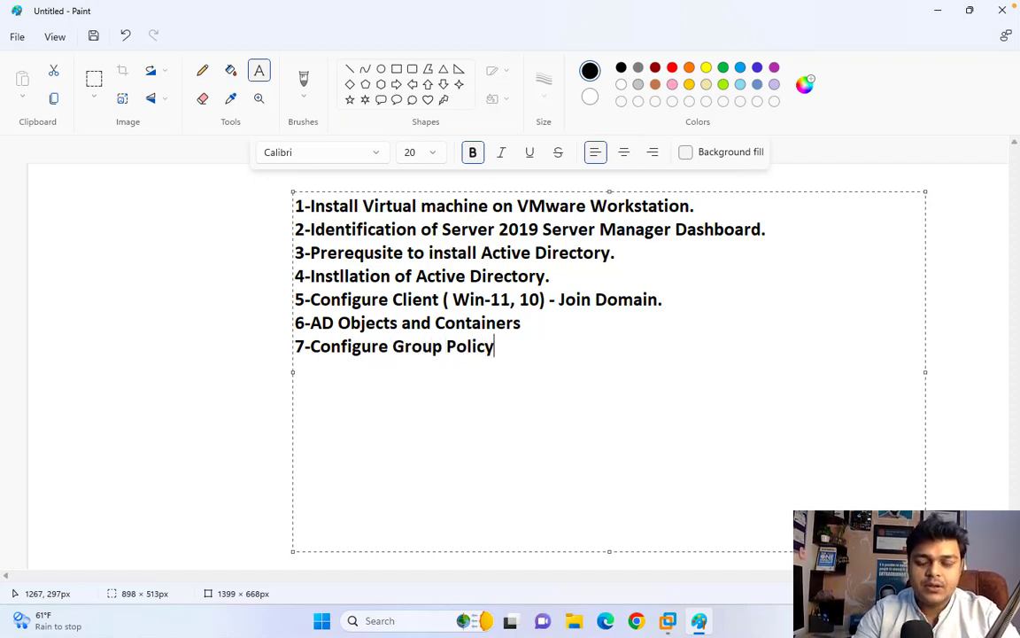
{"action": "key", "text": "Return"}
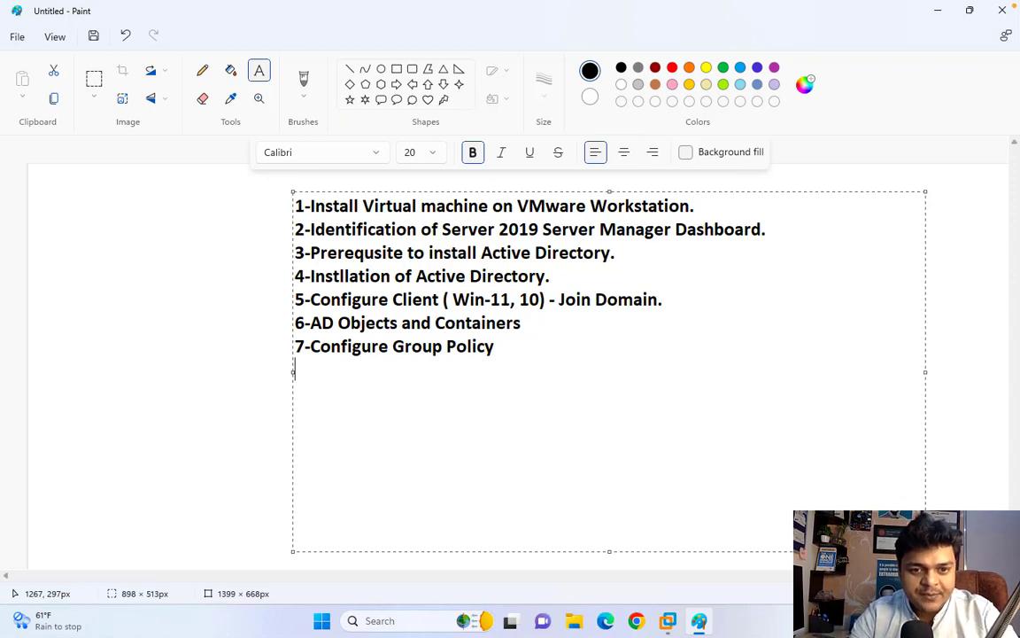
- Type items '8-Administrator Center.' and '9-FSMO roles' on separate lines
{"action": "type", "text": "8-"}
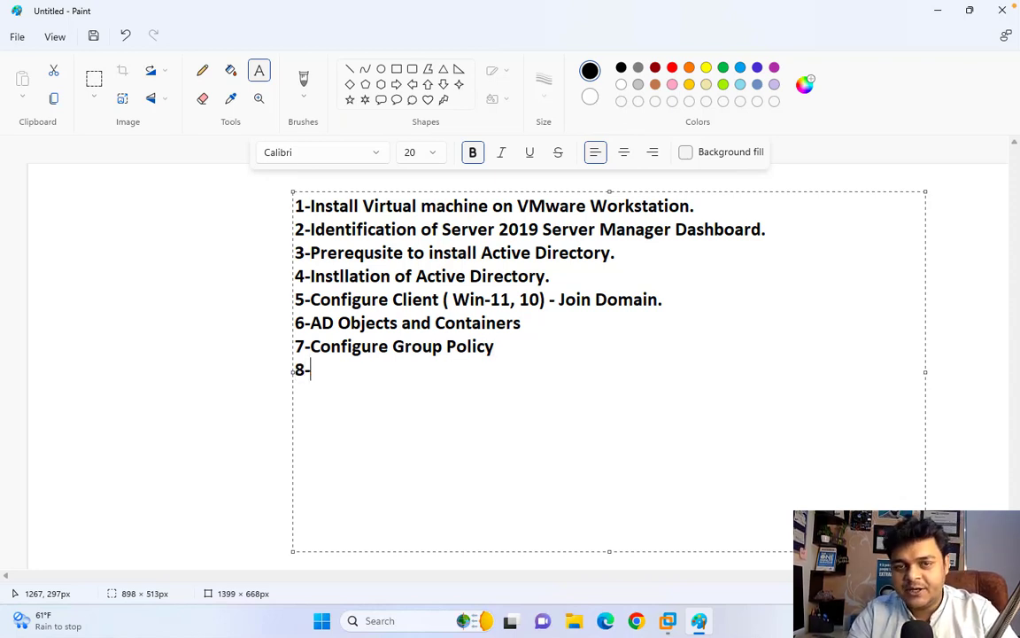
{"action": "type", "text": "A"}
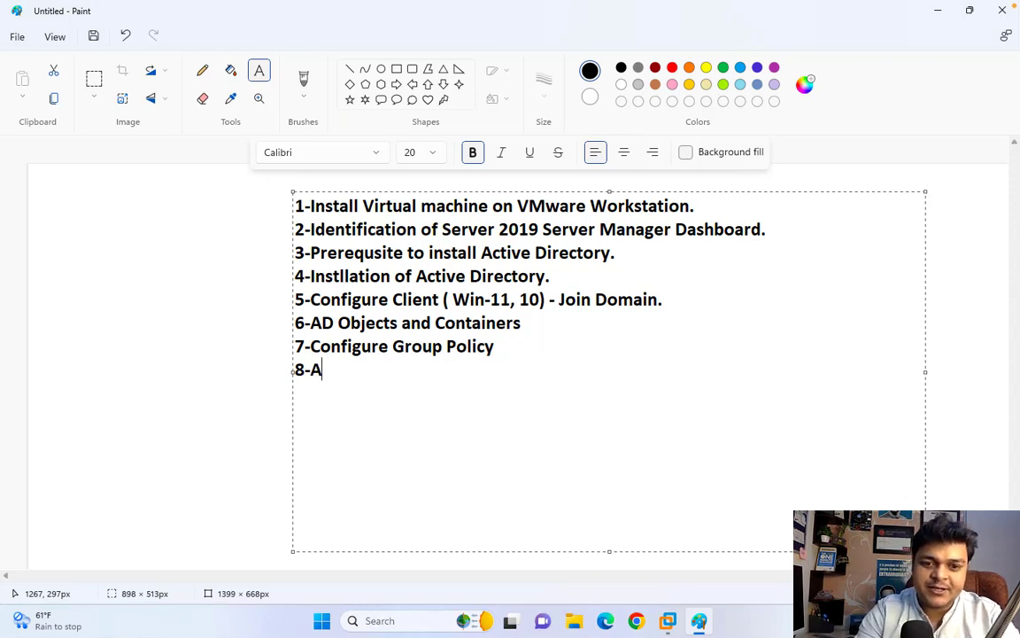
{"action": "type", "text": "min"}
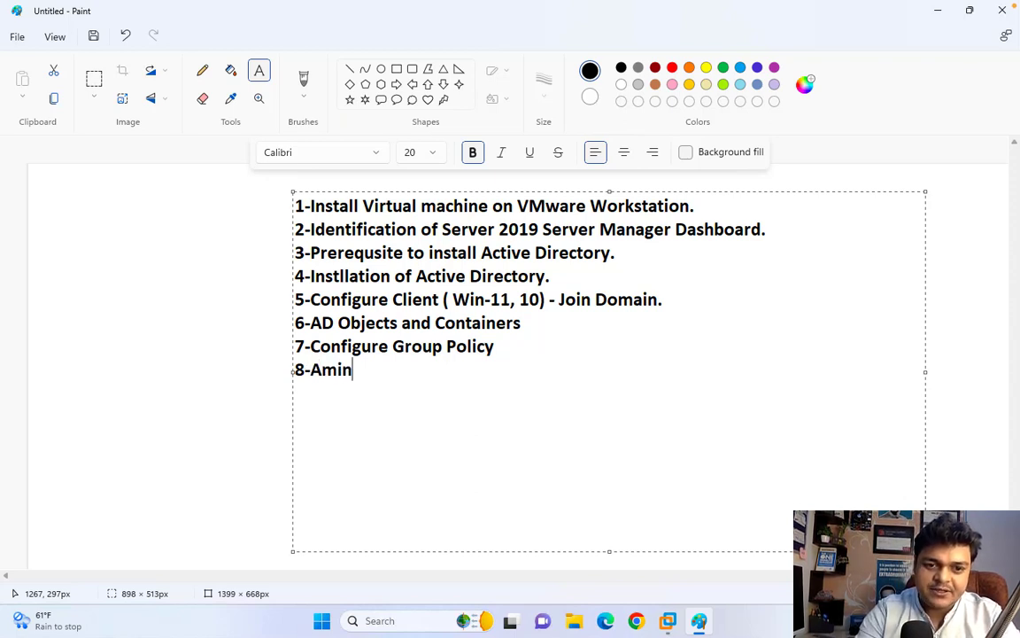
{"action": "key", "text": "BackSpace"}
{"action": "key", "text": "BackSpace"}
{"action": "key", "text": "BackSpace"}
{"action": "key", "text": "BackSpace"}
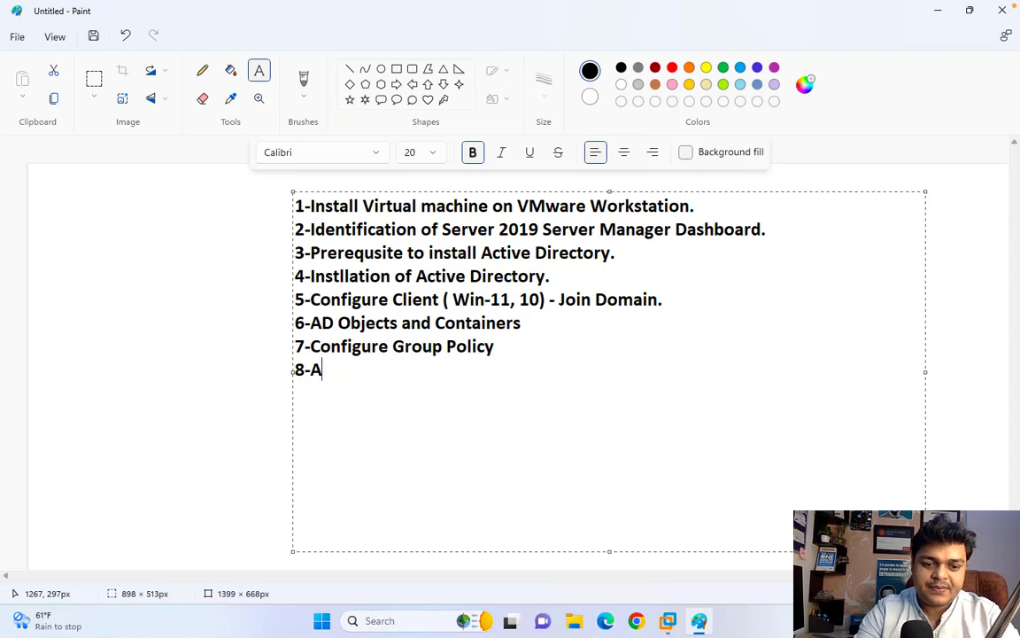
{"action": "type", "text": "dministrat"}
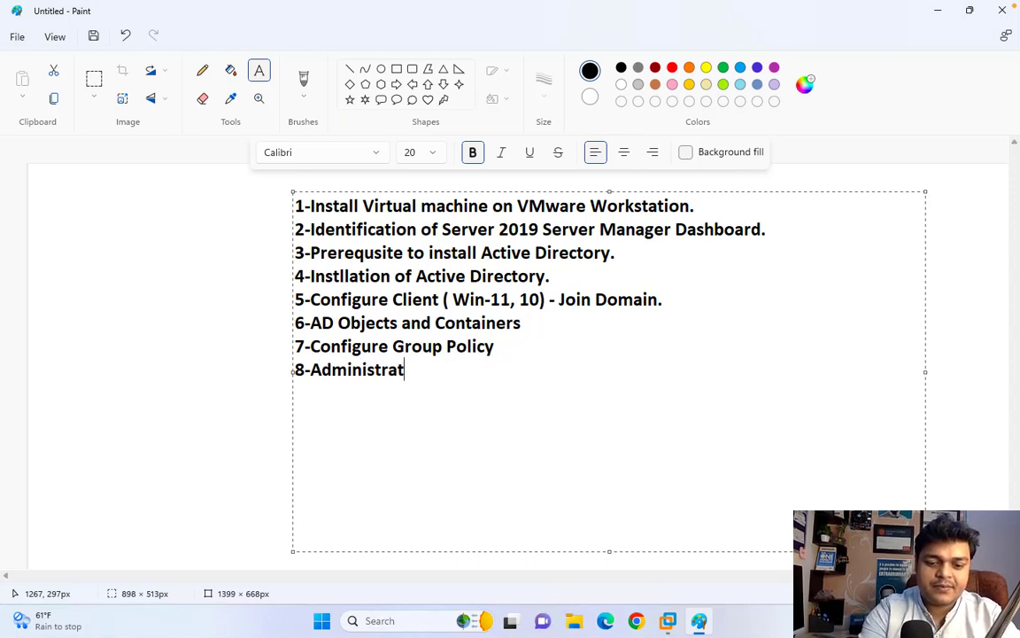
{"action": "type", "text": "or Cen"}
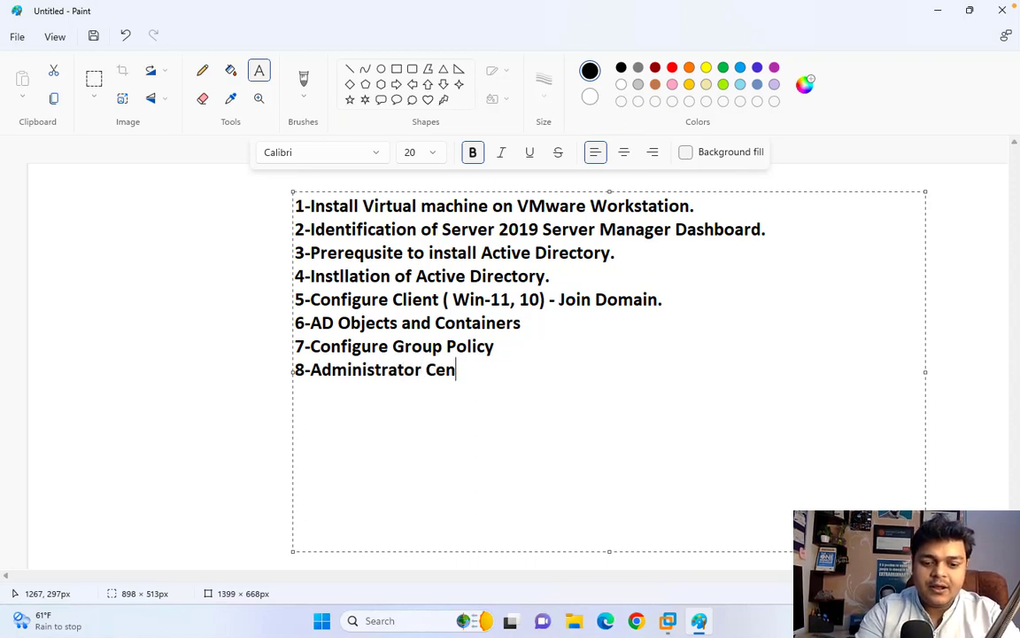
{"action": "type", "text": "ter."}
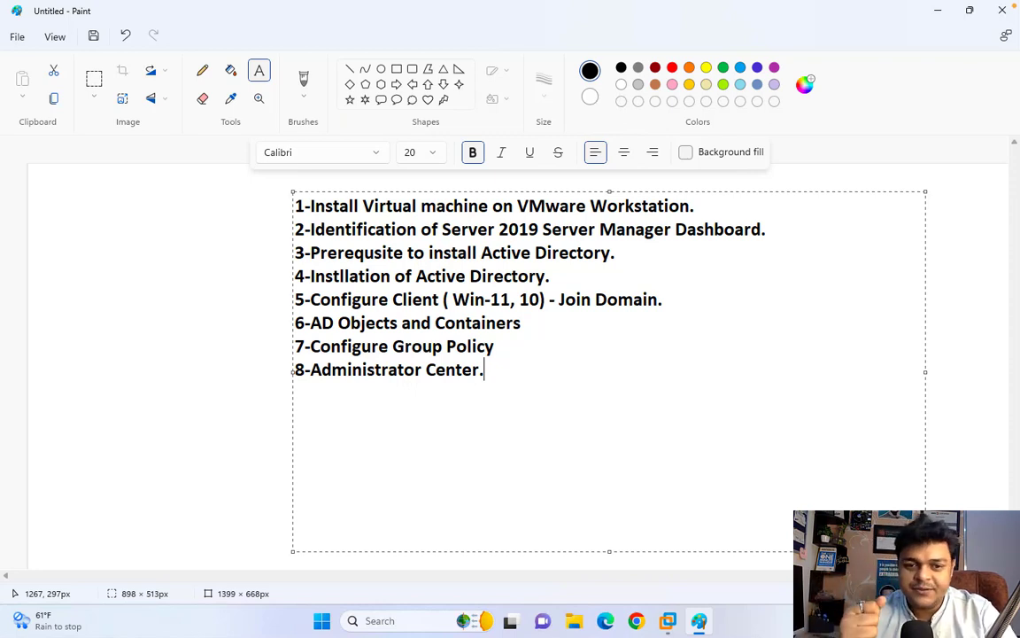
{"action": "key", "text": "Return"}
{"action": "type", "text": "9-"}
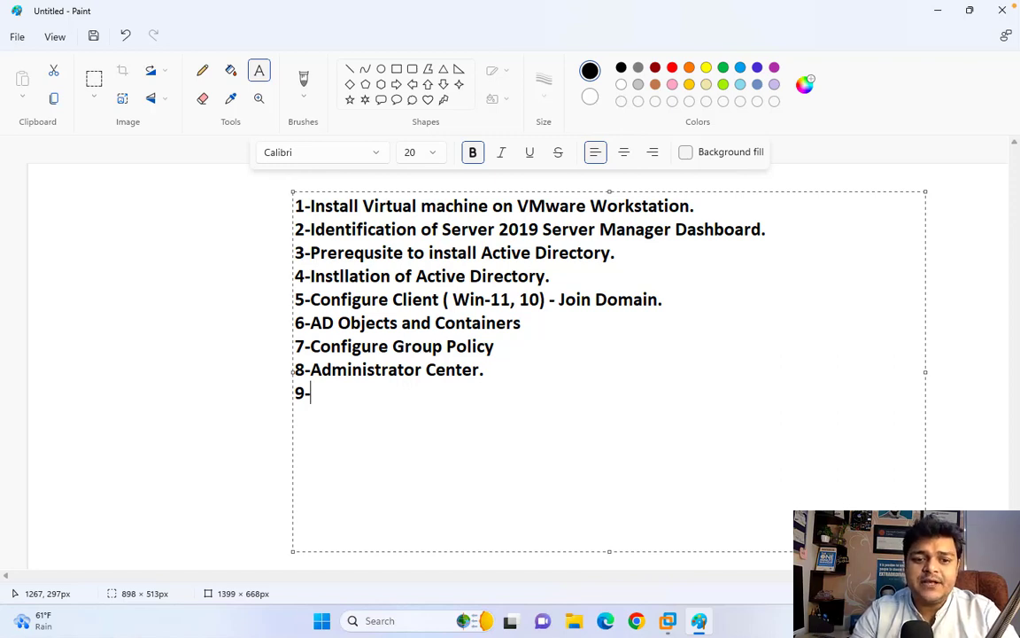
{"action": "type", "text": "FSMO "}
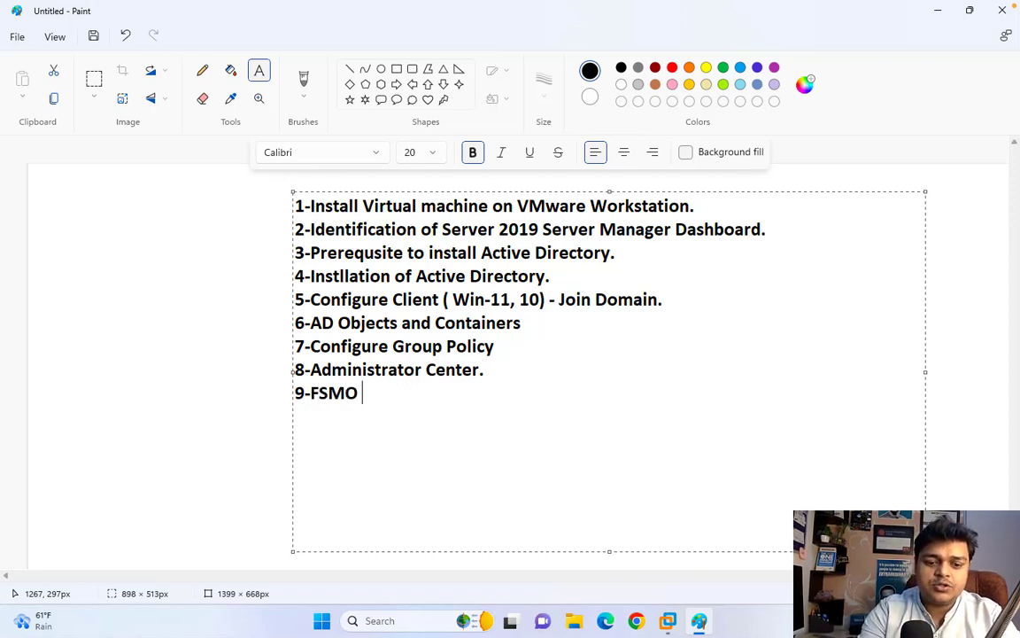
{"action": "type", "text": "roles"}
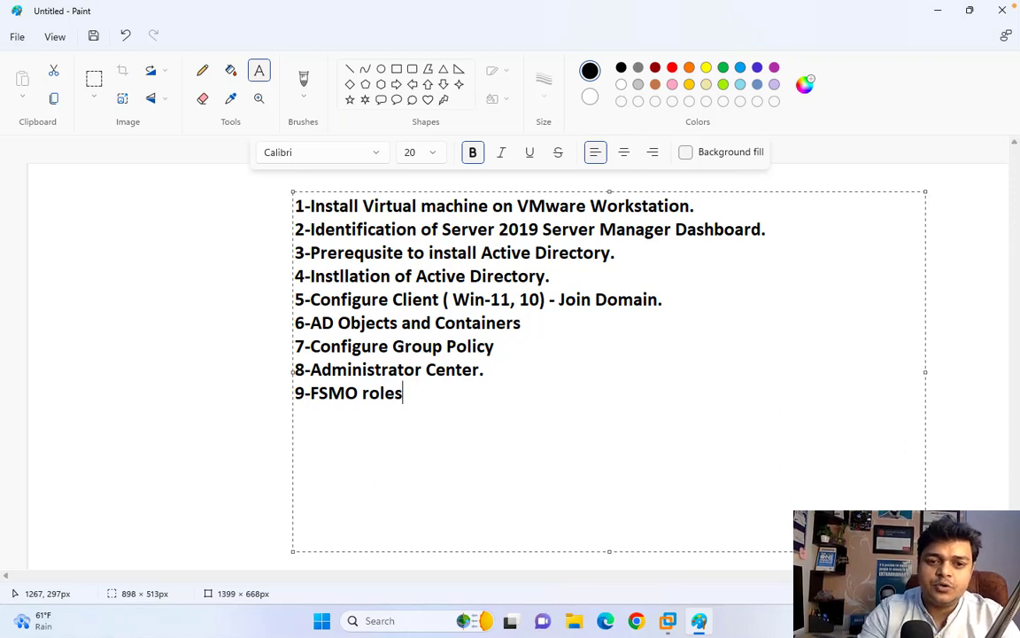
{"action": "key", "text": "Return"}
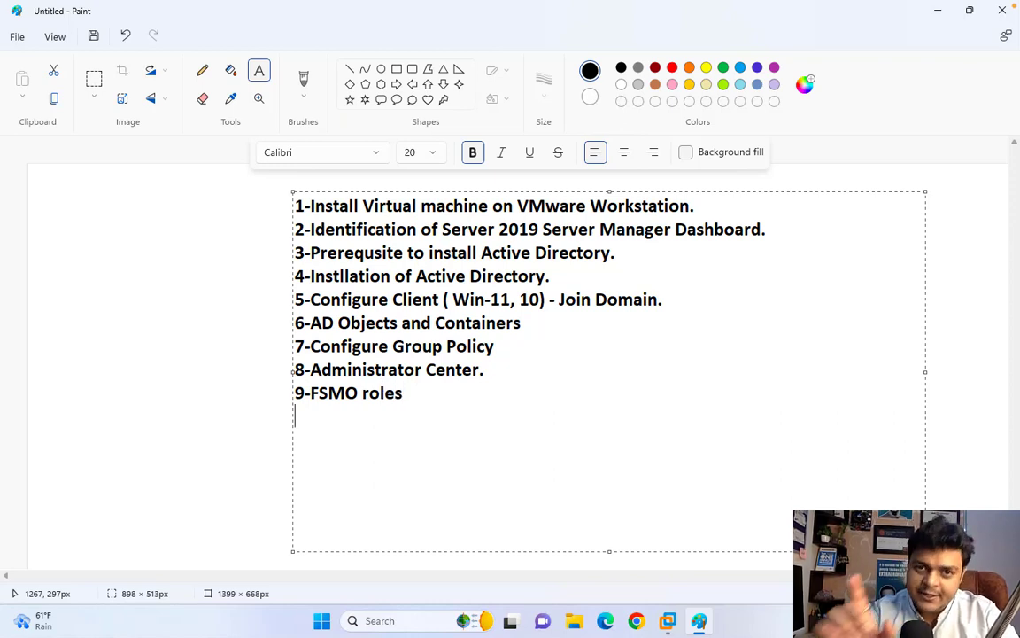
- Type the last item, '10-About PDC , ADC and CDC.'
{"action": "type", "text": "10"}
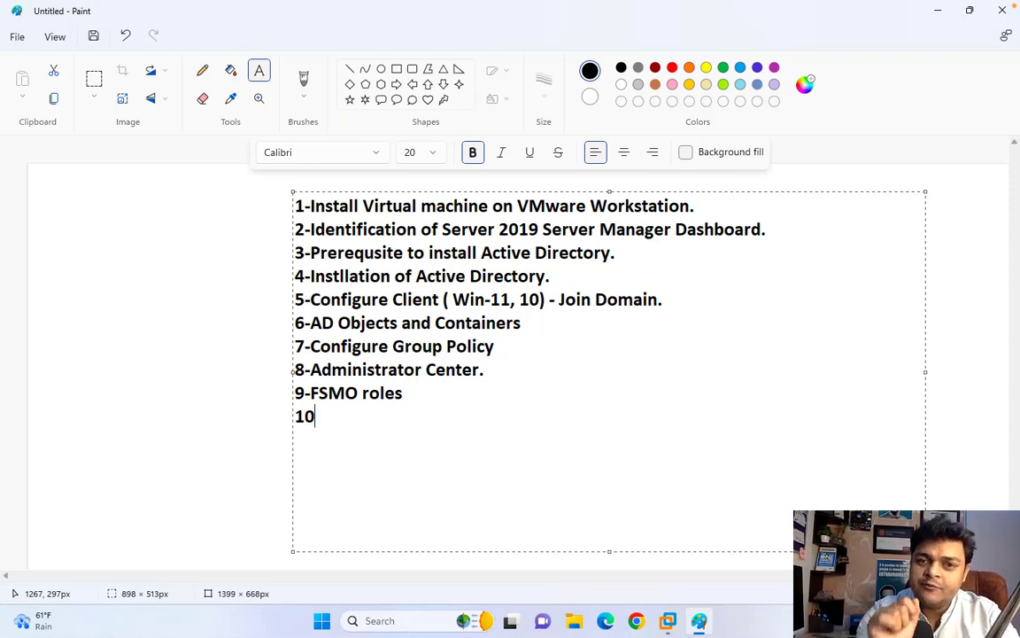
{"action": "type", "text": "-"}
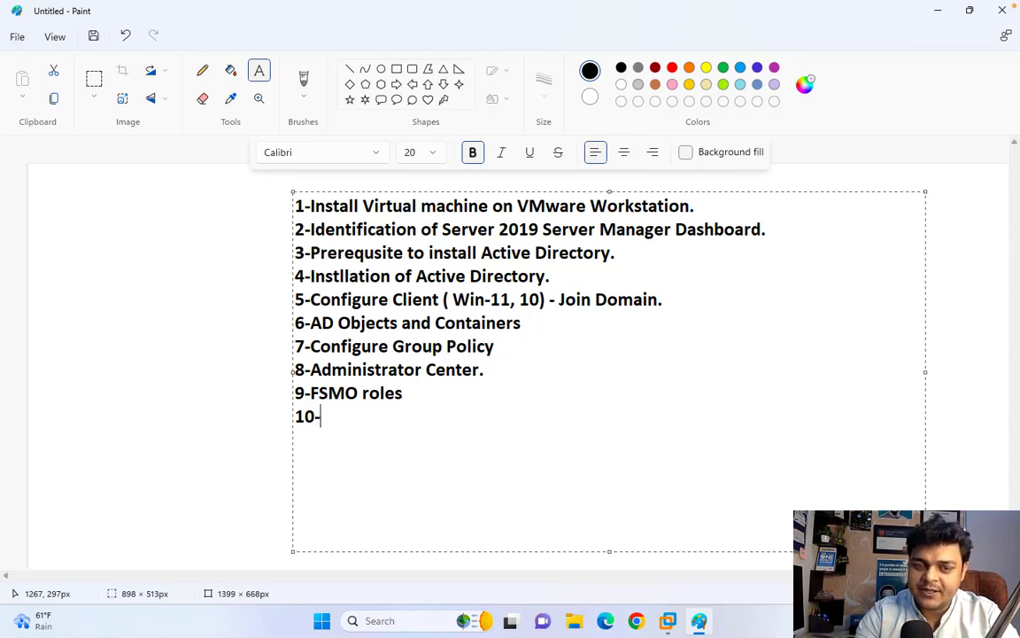
{"action": "type", "text": "Abo"}
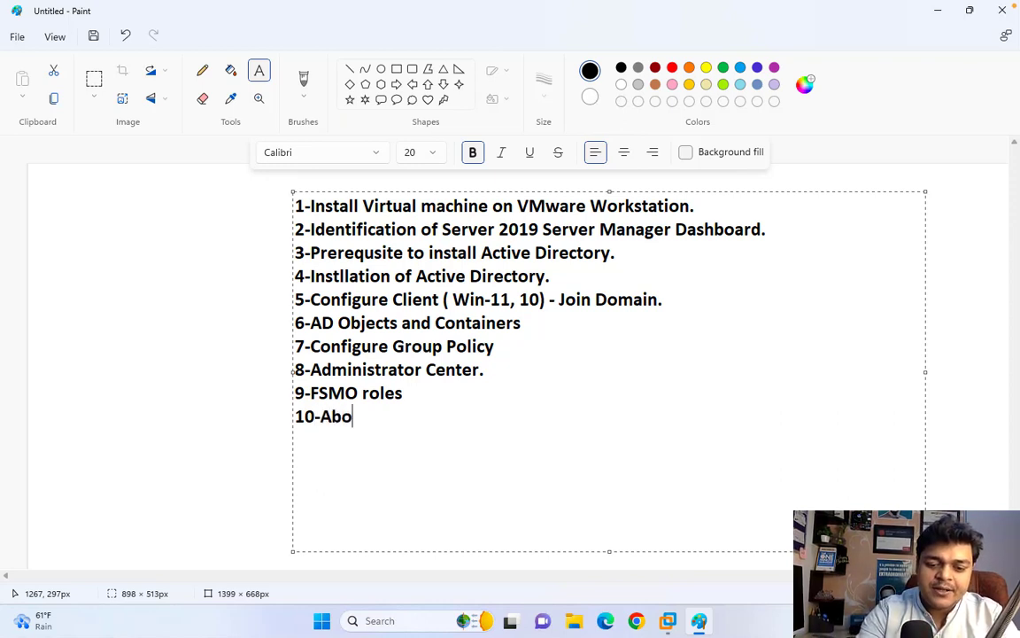
{"action": "type", "text": "ut AD"}
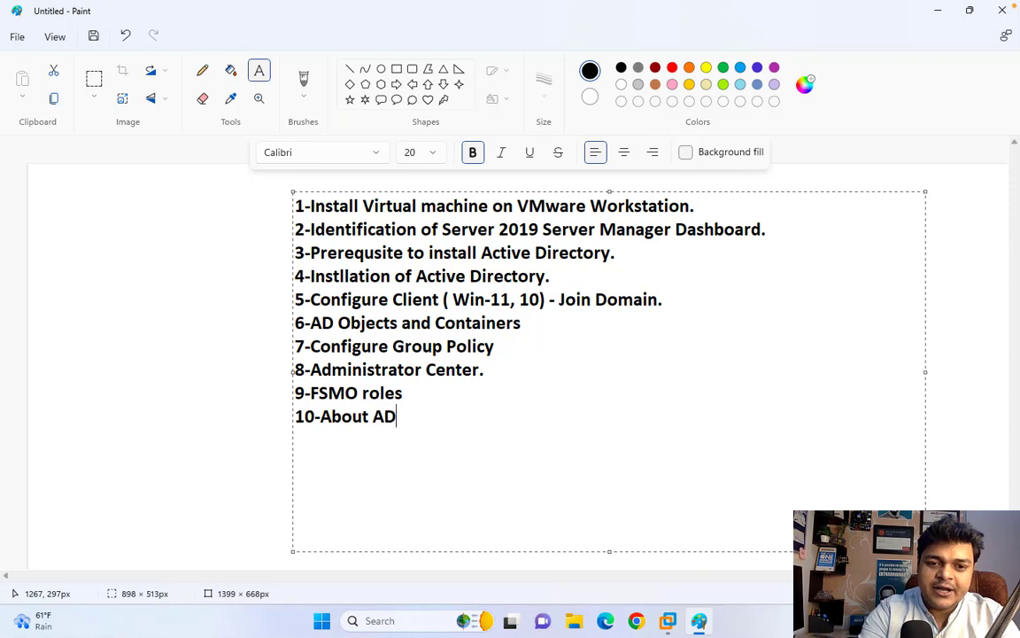
{"action": "key", "text": "BackSpace"}
{"action": "key", "text": "BackSpace"}
{"action": "type", "text": "P"}
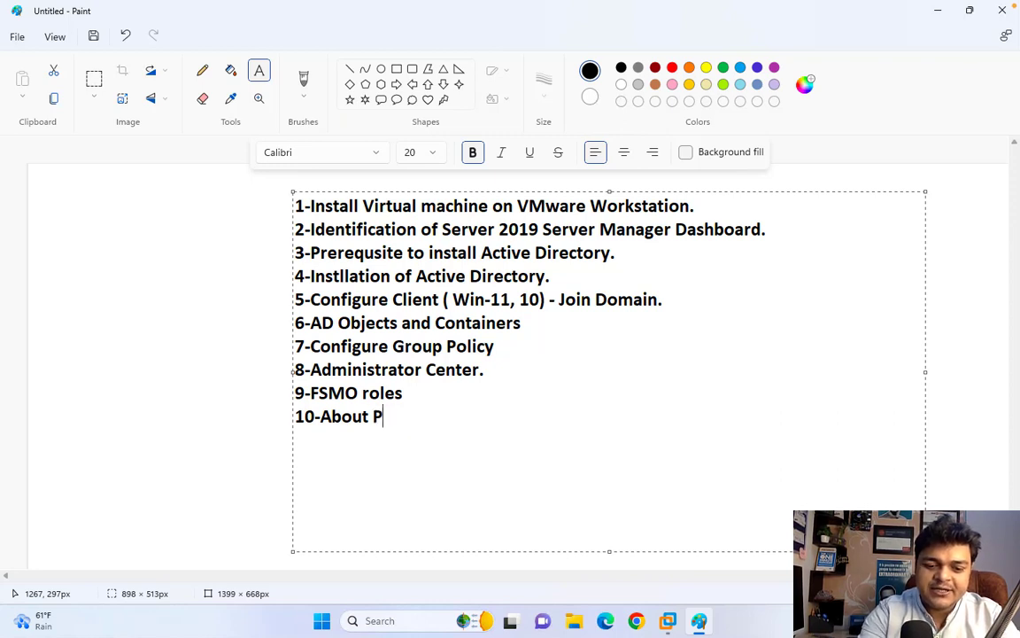
{"action": "type", "text": "DC , "}
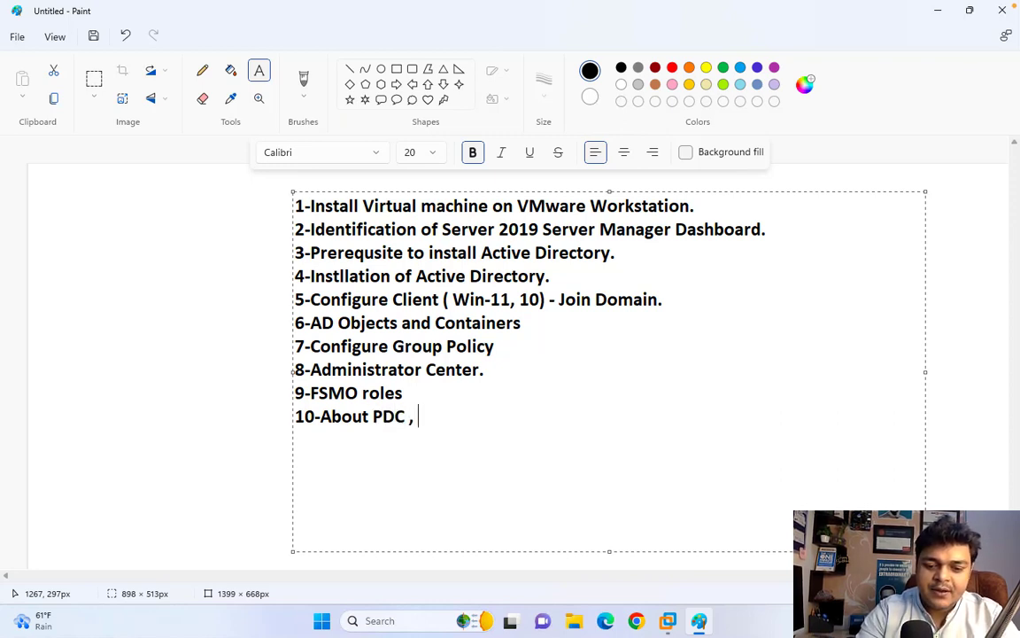
{"action": "type", "text": "ADC and "}
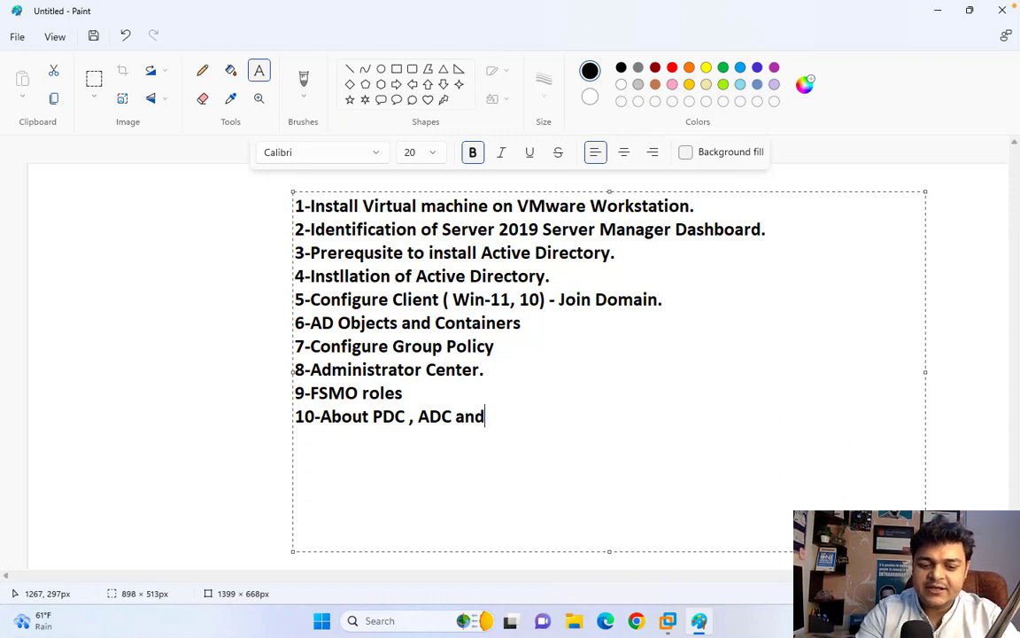
{"action": "type", "text": "CDC"}
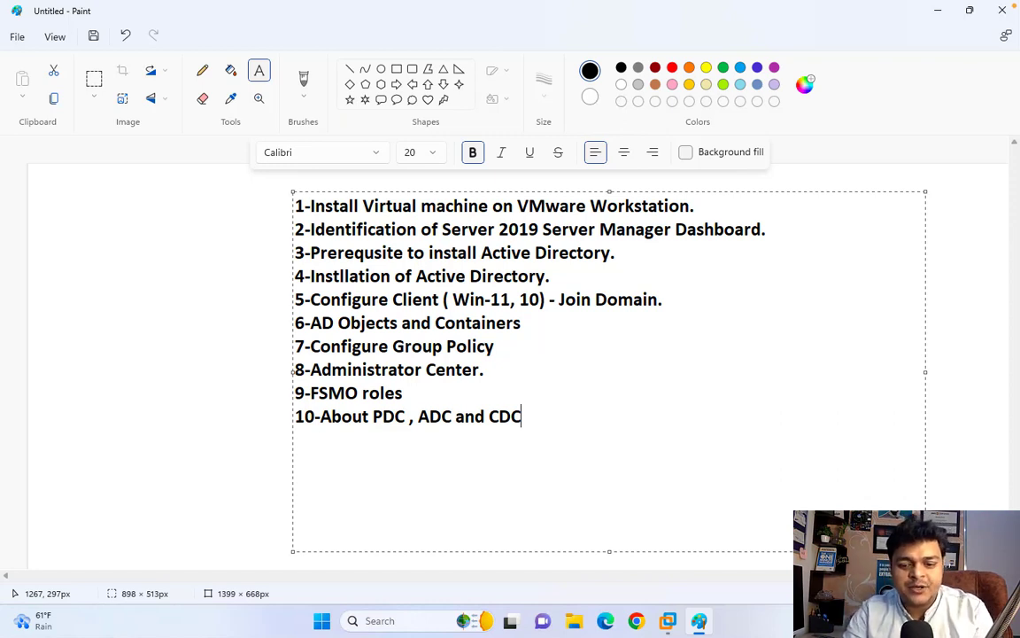
{"action": "type", "text": "."}
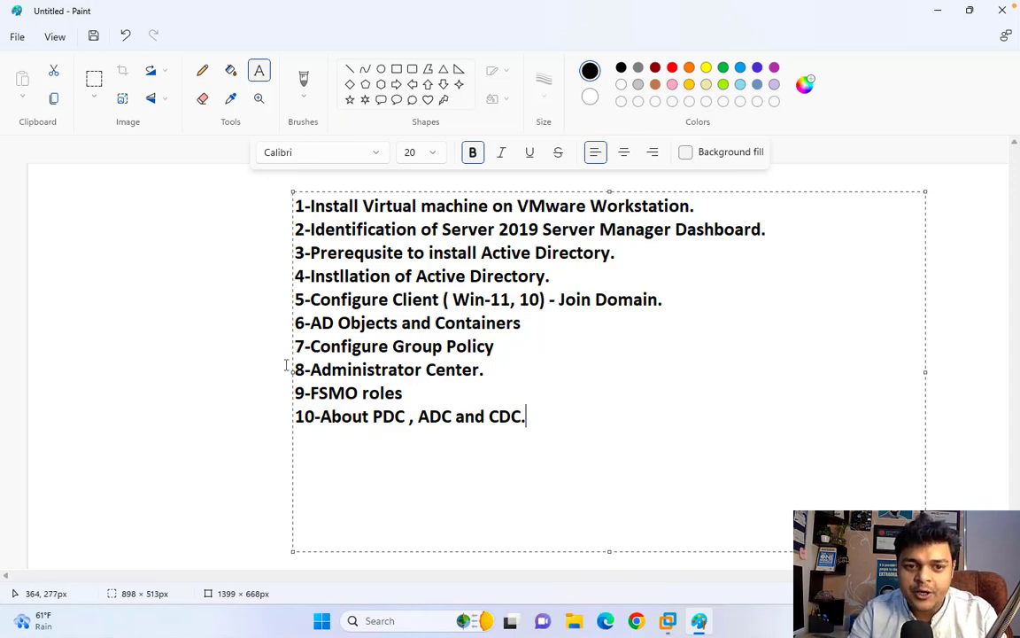
- Widen the text box leftward and colour all ten lines dark red
{"action": "left_click_drag", "start_coordinate": [291, 371], "coordinate": [49, 370]}
{"action": "left_click_drag", "start_coordinate": [340, 423], "coordinate": [32, 180]}
{"action": "left_click", "coordinate": [655, 69]}
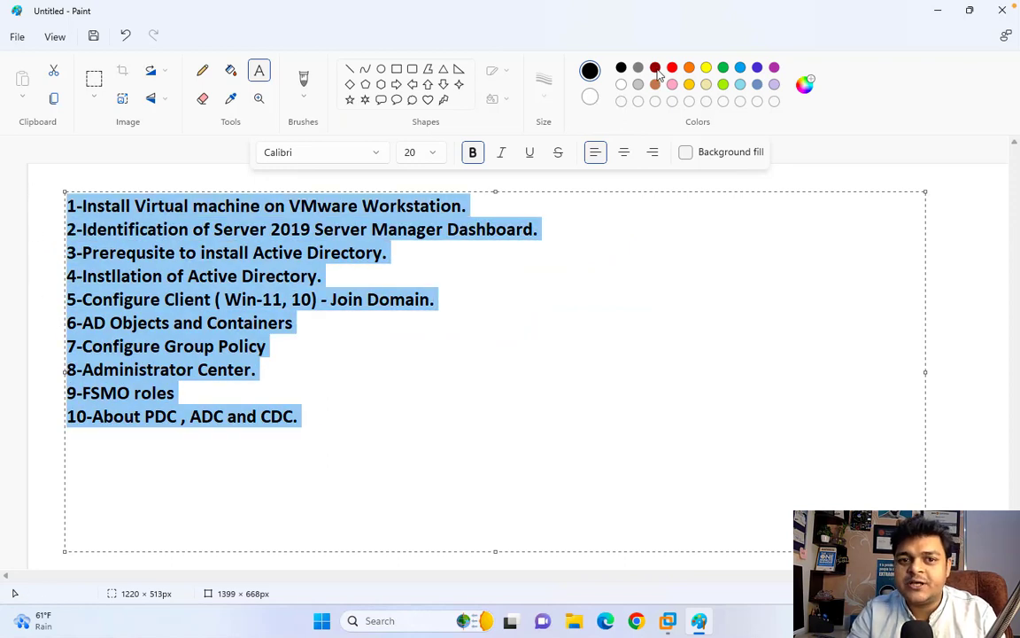
- Set the text size to 26 and fix the text onto the canvas
{"action": "left_click", "coordinate": [434, 153]}
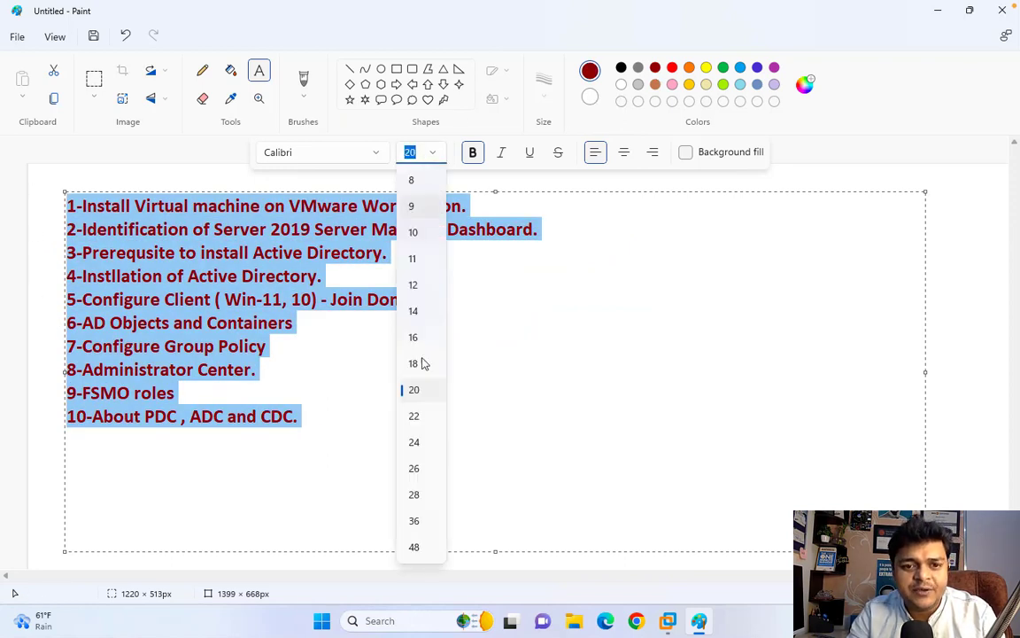
{"action": "left_click", "coordinate": [414, 442]}
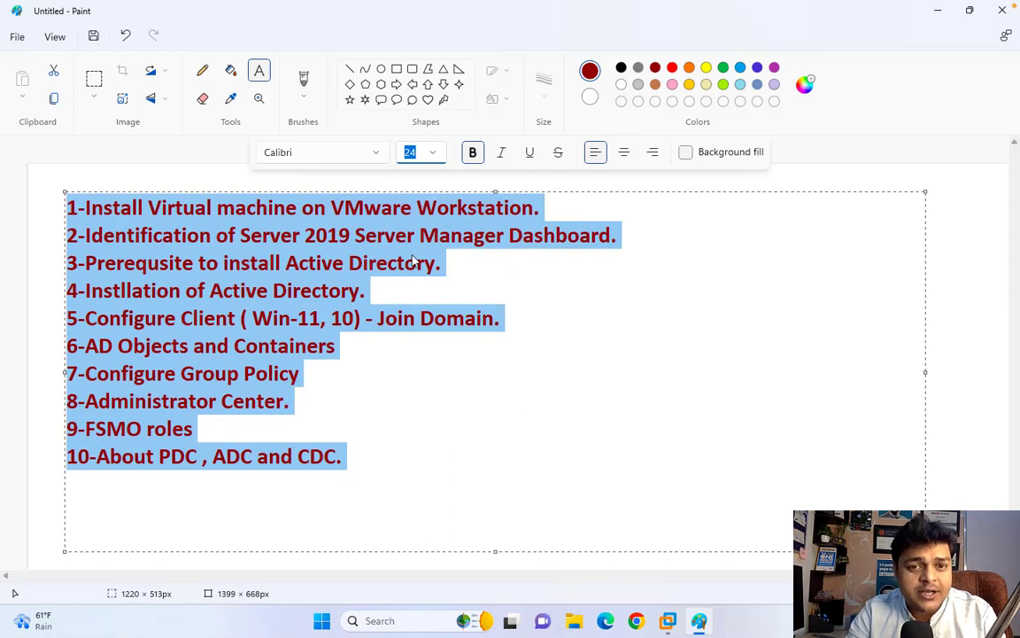
{"action": "left_click", "coordinate": [432, 152]}
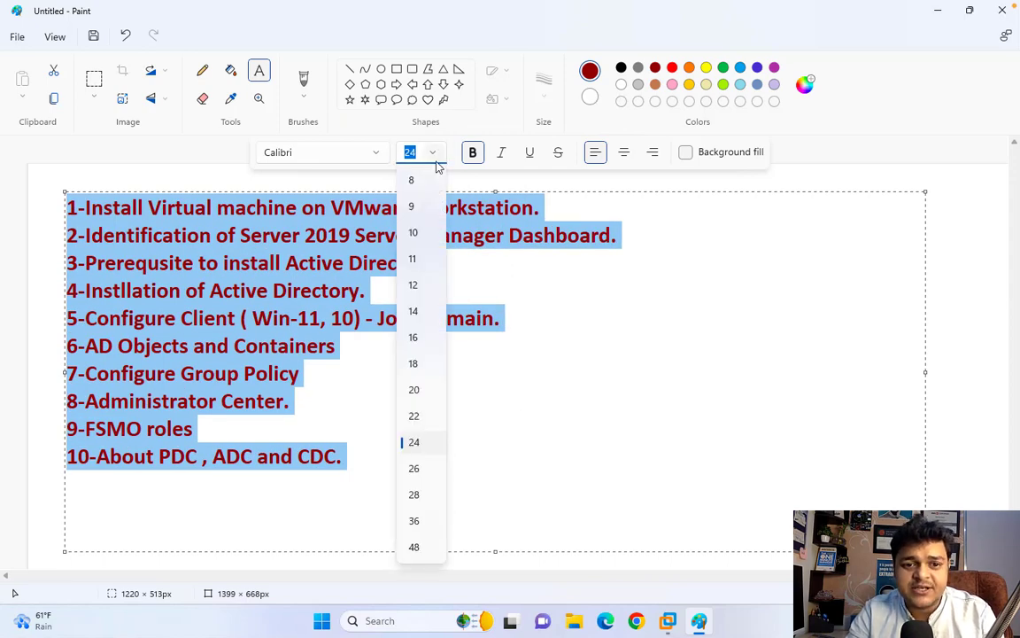
{"action": "left_click", "coordinate": [414, 471]}
{"action": "left_click", "coordinate": [532, 466]}
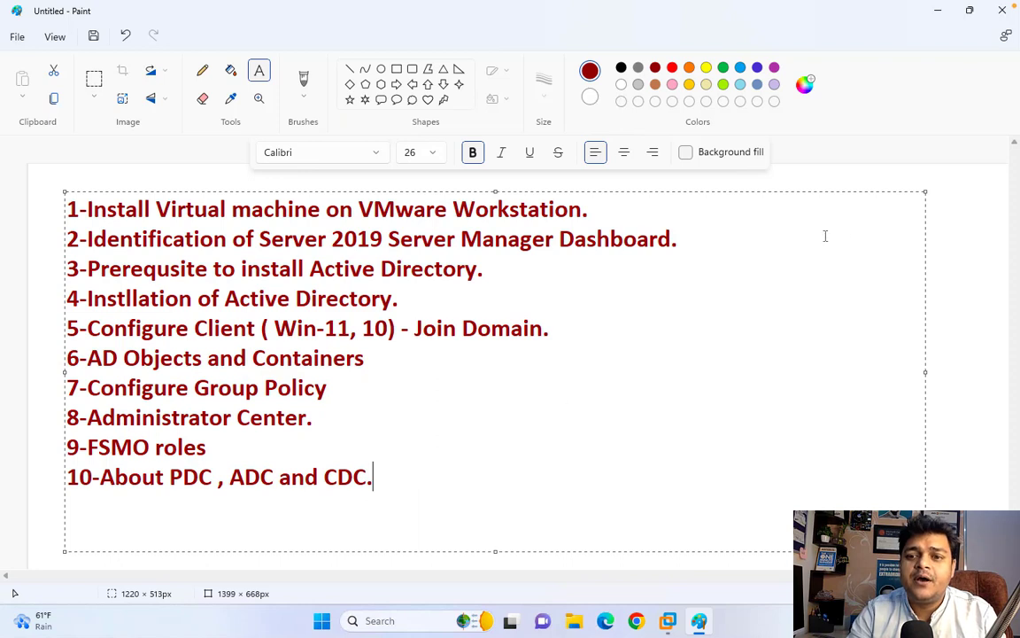
{"action": "left_click", "coordinate": [930, 215]}
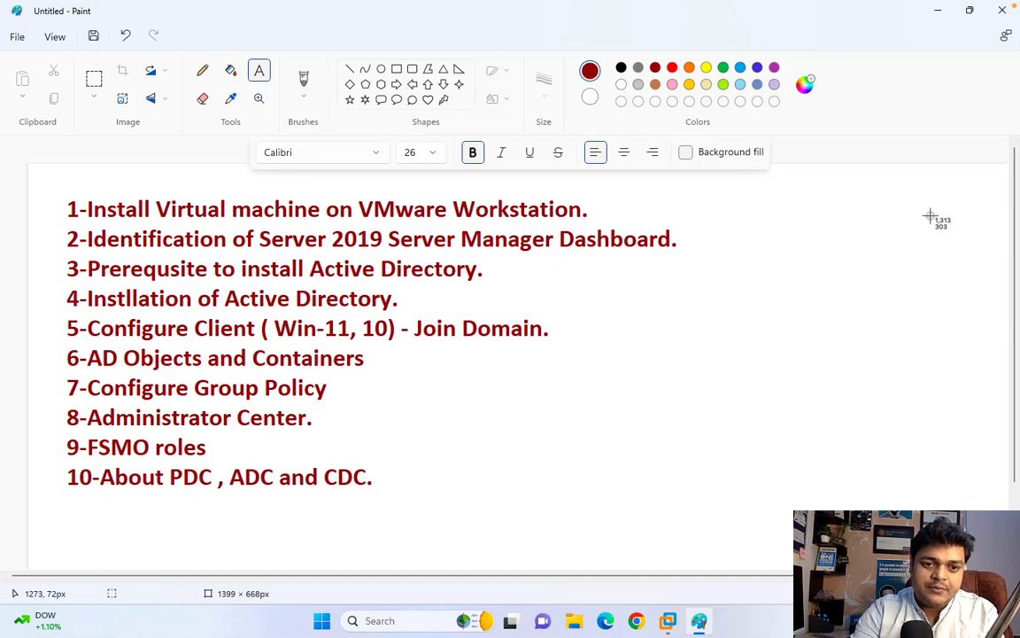
- Snip a rectangle around the ten-item list and close the snip preview
{"action": "left_click_drag", "start_coordinate": [38, 173], "coordinate": [1009, 586]}
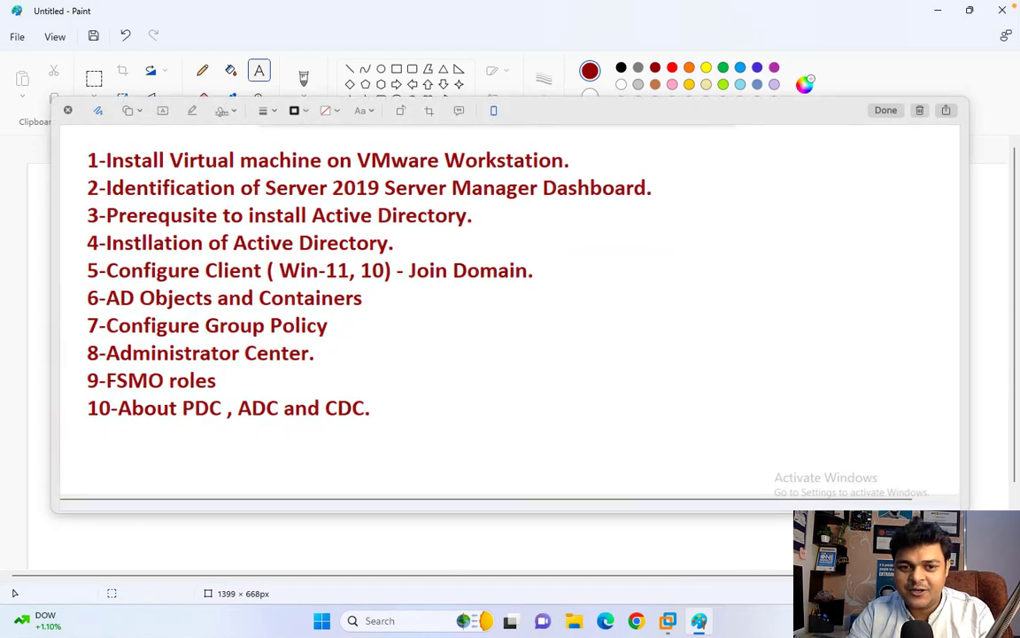
{"action": "left_click", "coordinate": [885, 109]}
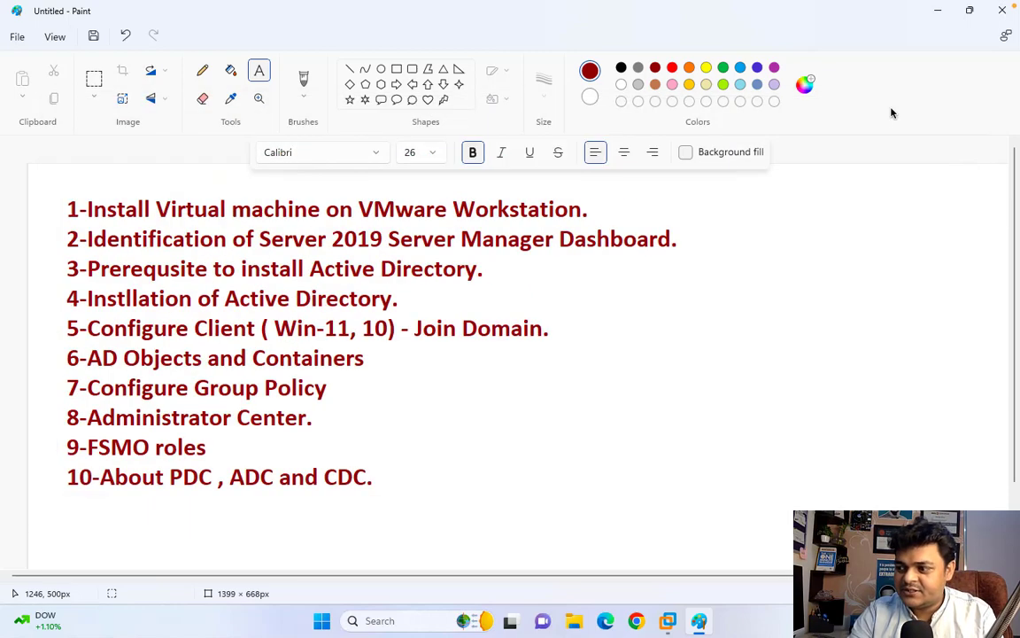
- Open the 9.02.25 PM screenshot from the Screenshots stack in Preview, then return to the Windows space
{"action": "key", "text": "ctrl+Left"}
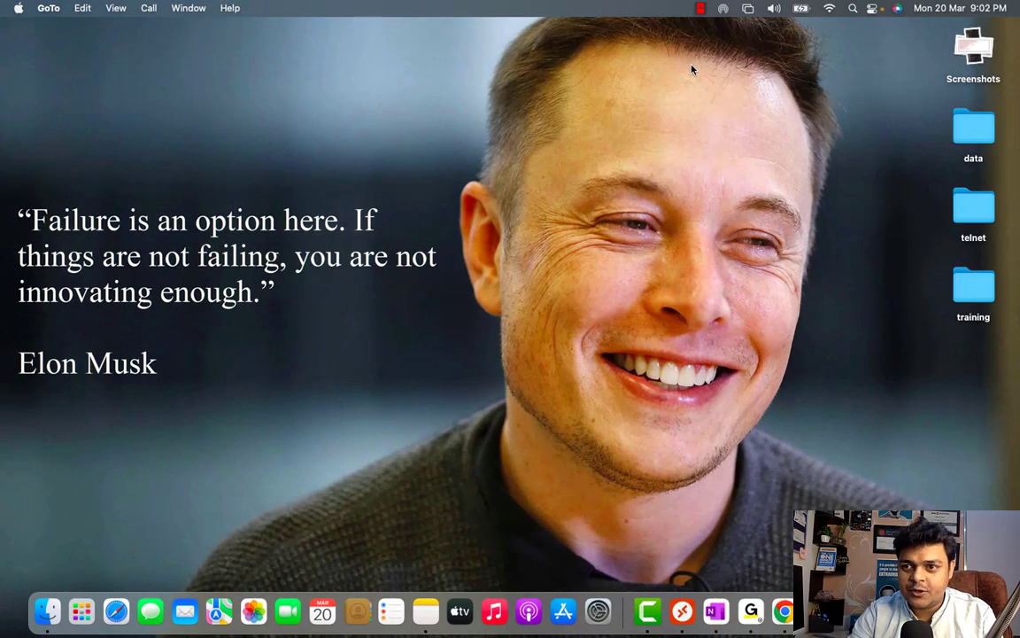
{"action": "left_click", "coordinate": [974, 53]}
{"action": "left_click", "coordinate": [974, 53]}
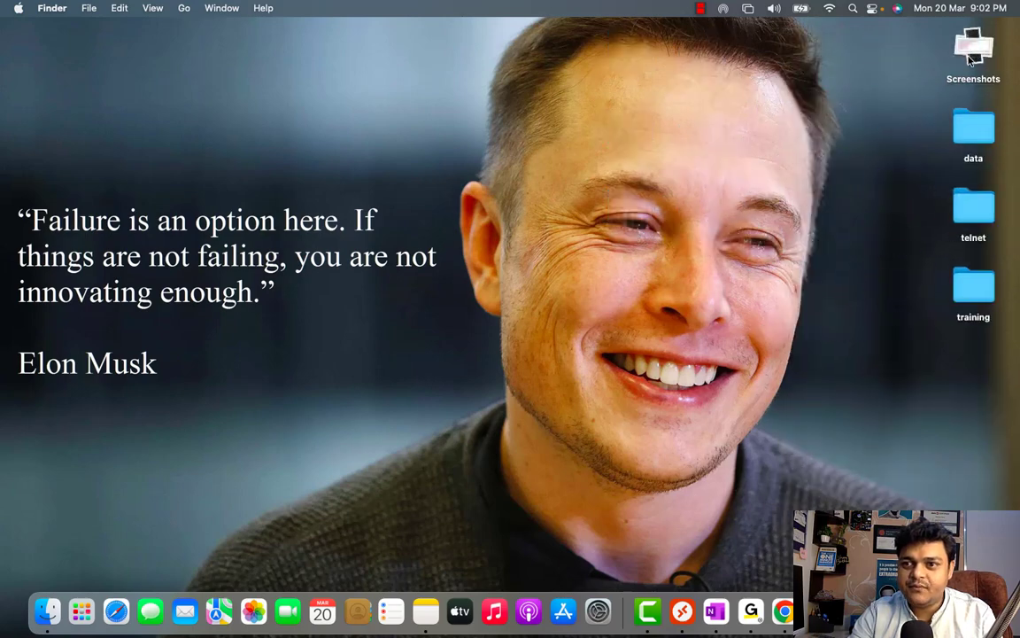
{"action": "left_click", "coordinate": [972, 53]}
{"action": "left_click", "coordinate": [984, 130]}
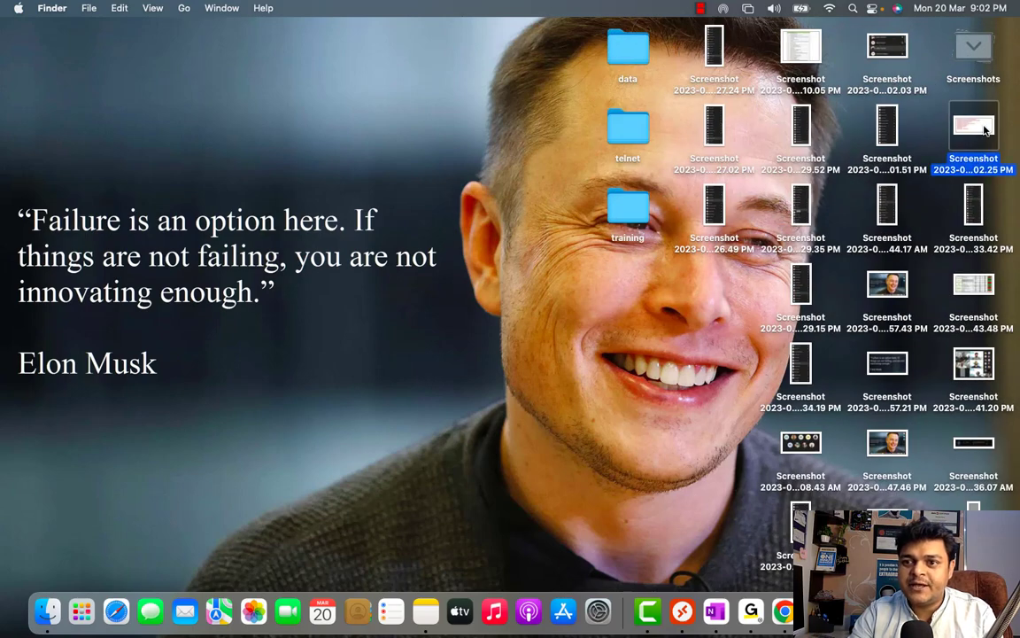
{"action": "double_click", "coordinate": [984, 130]}
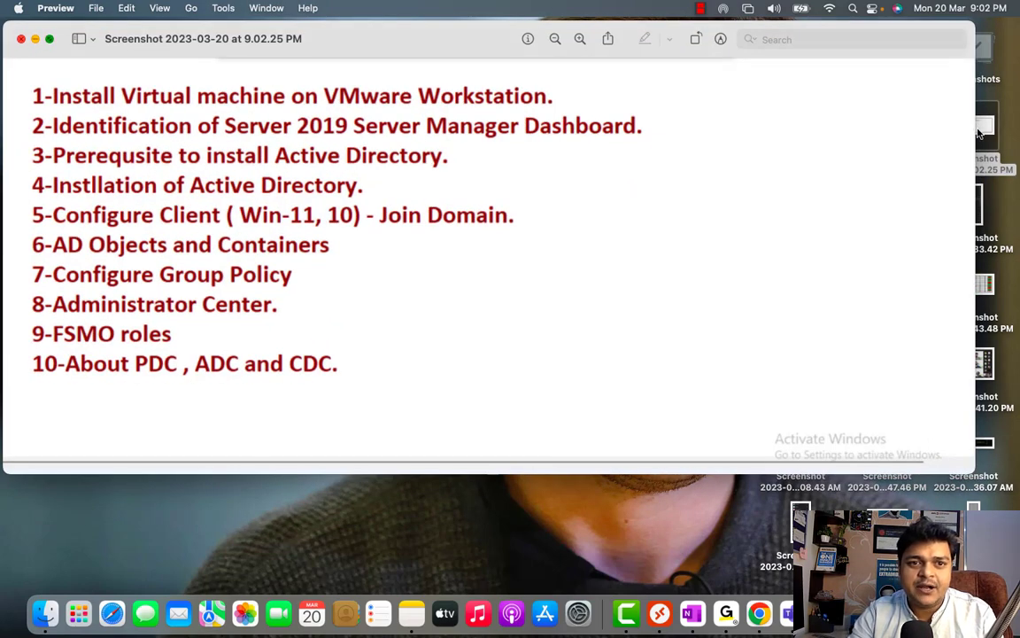
{"action": "key", "text": "ctrl+Right"}
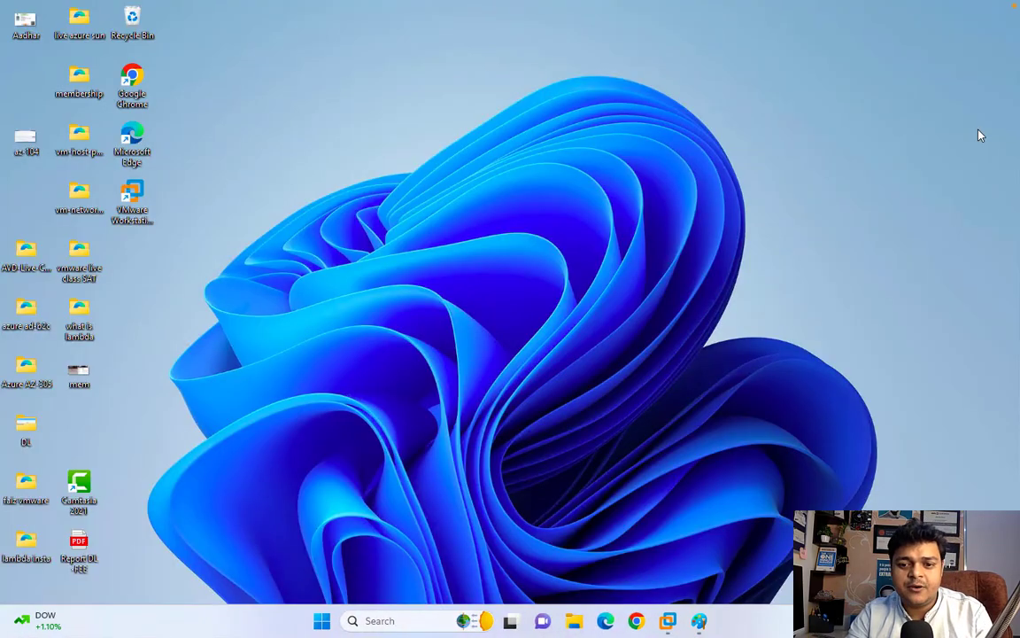
- Enter and confirm the built-in Administrator password in the Domain VM to finish setup
{"action": "mouse_move", "coordinate": [668, 621]}
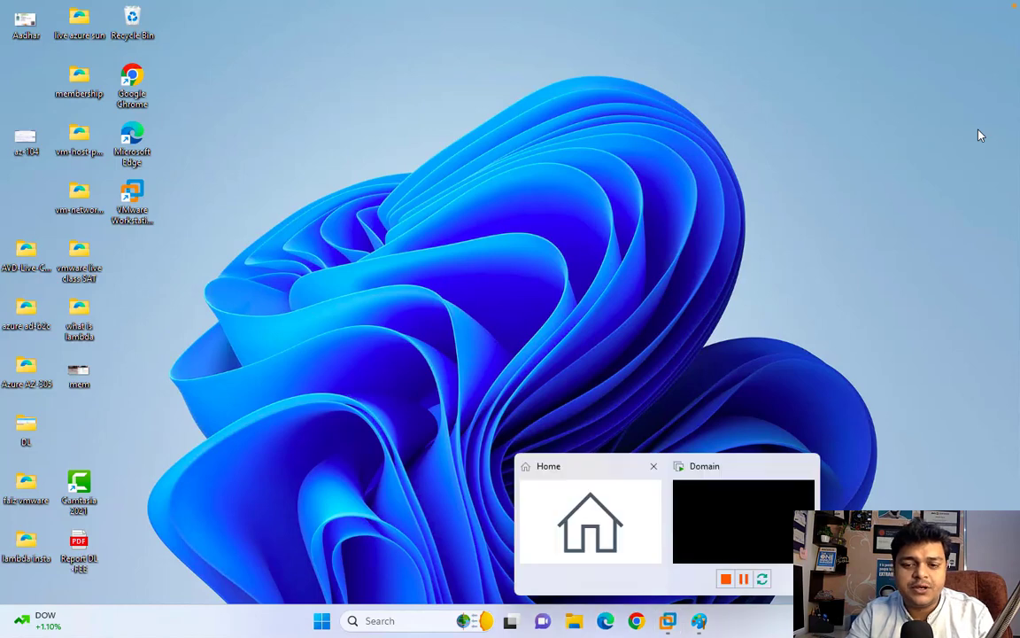
{"action": "left_click", "coordinate": [743, 521]}
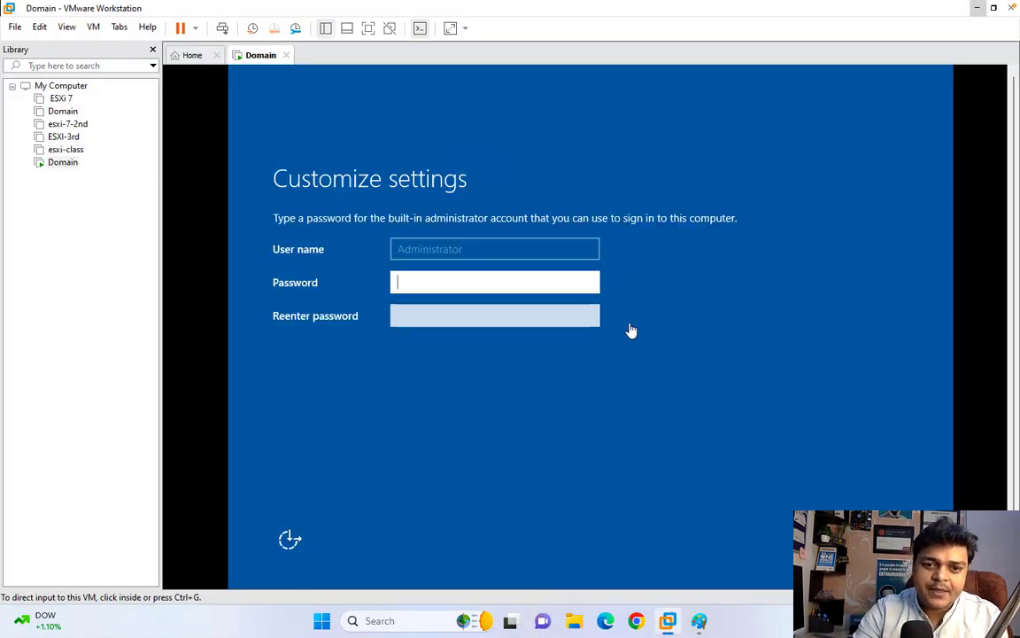
{"action": "left_click", "coordinate": [540, 277]}
{"action": "type", "text": "P"}
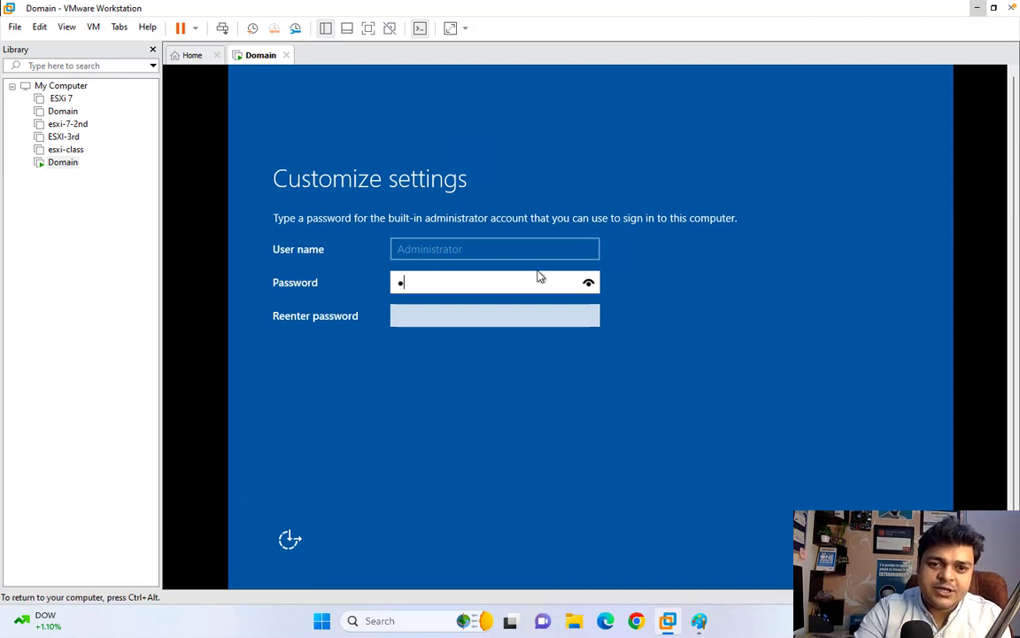
{"action": "type", "text": "@ssw0rd"}
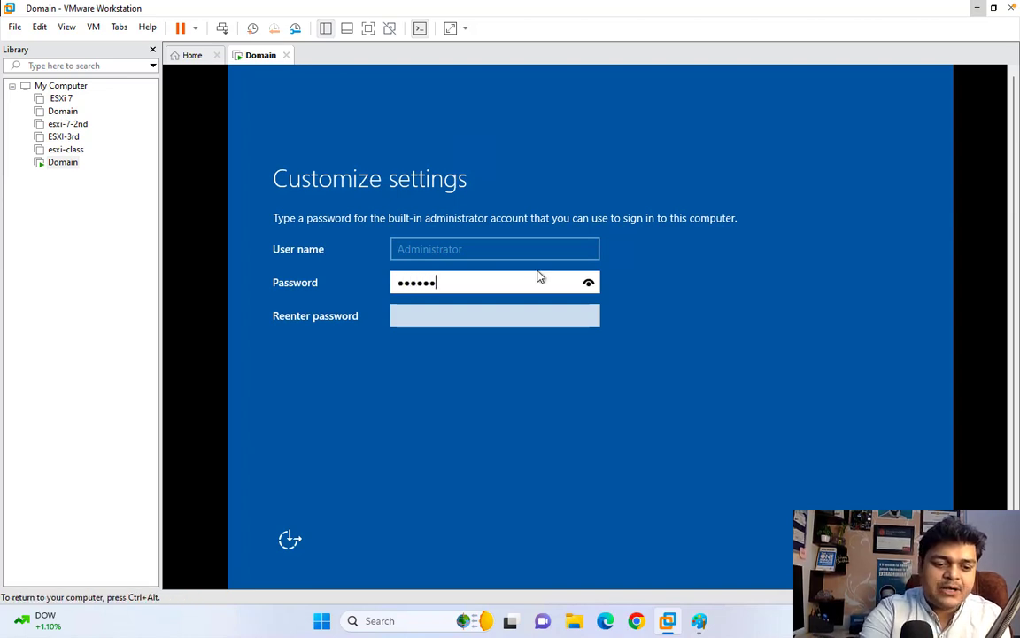
{"action": "type", "text": "1"}
{"action": "key", "text": "Tab"}
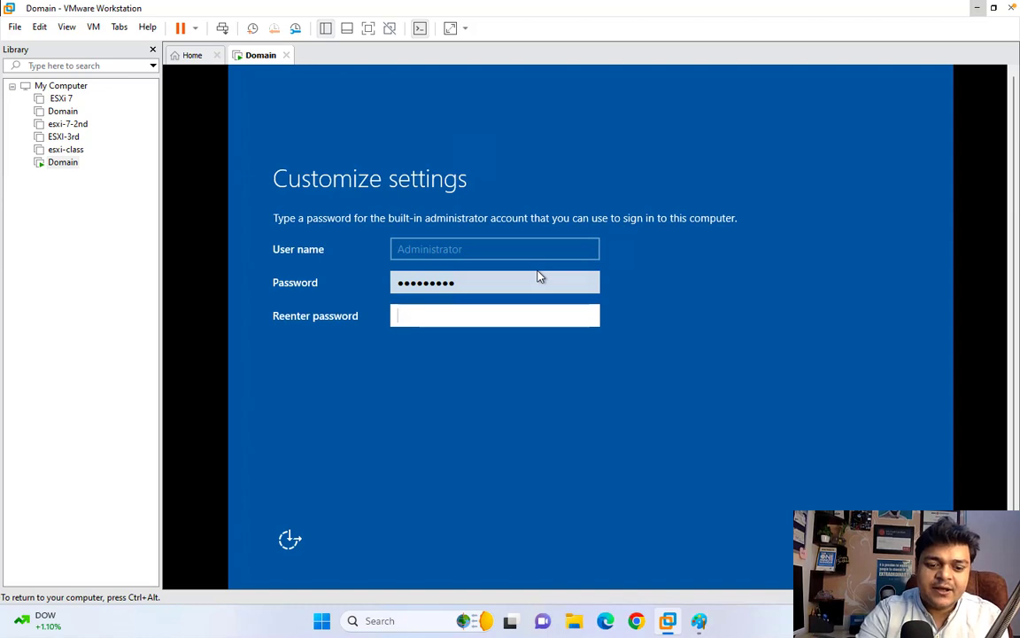
{"action": "type", "text": "P@ssw0rd"}
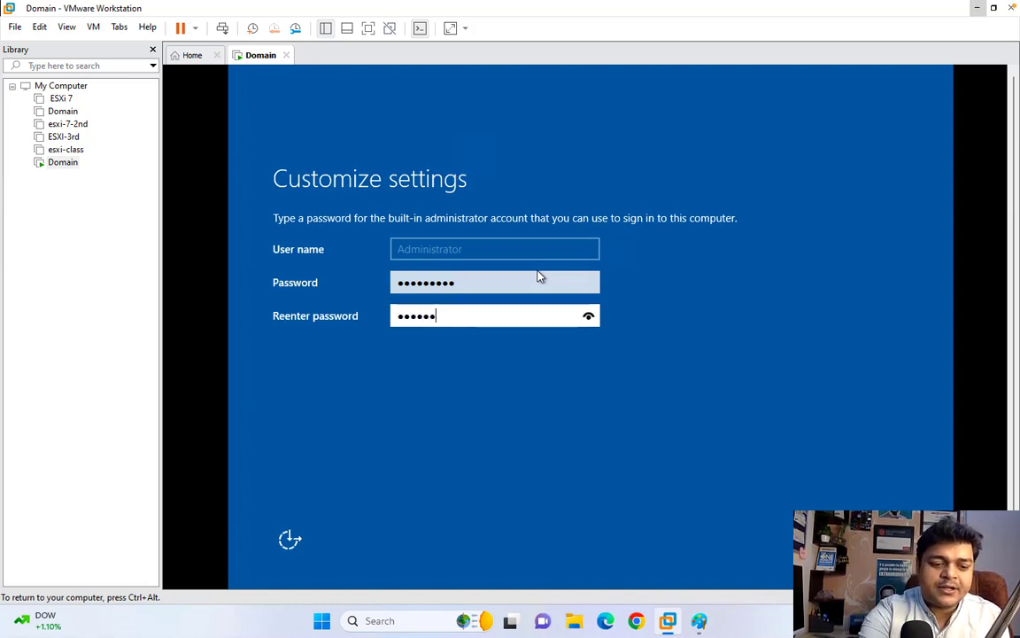
{"action": "type", "text": "1"}
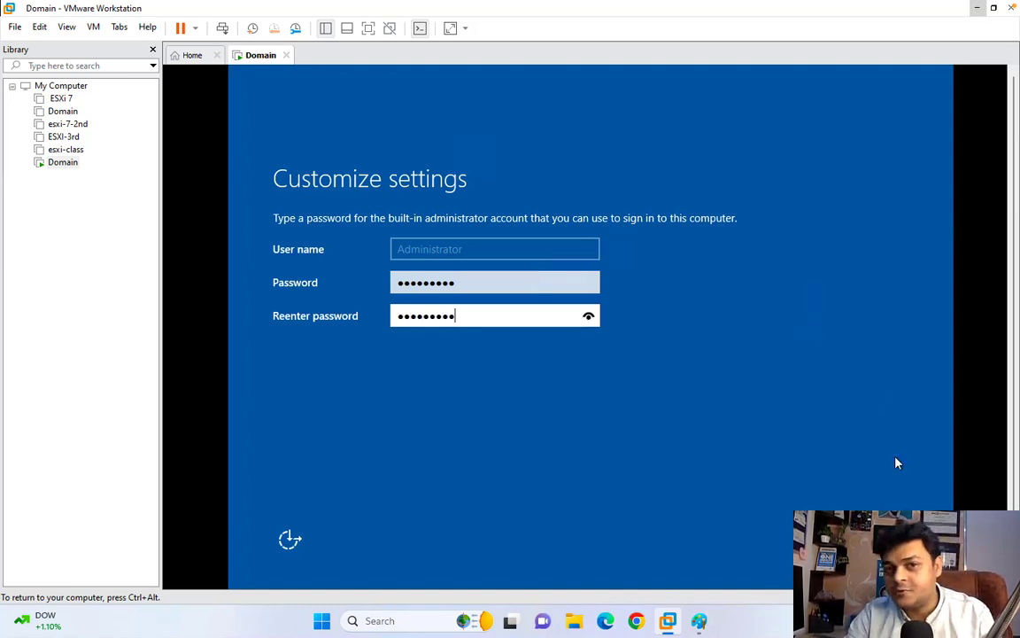
{"action": "key", "text": "Return"}
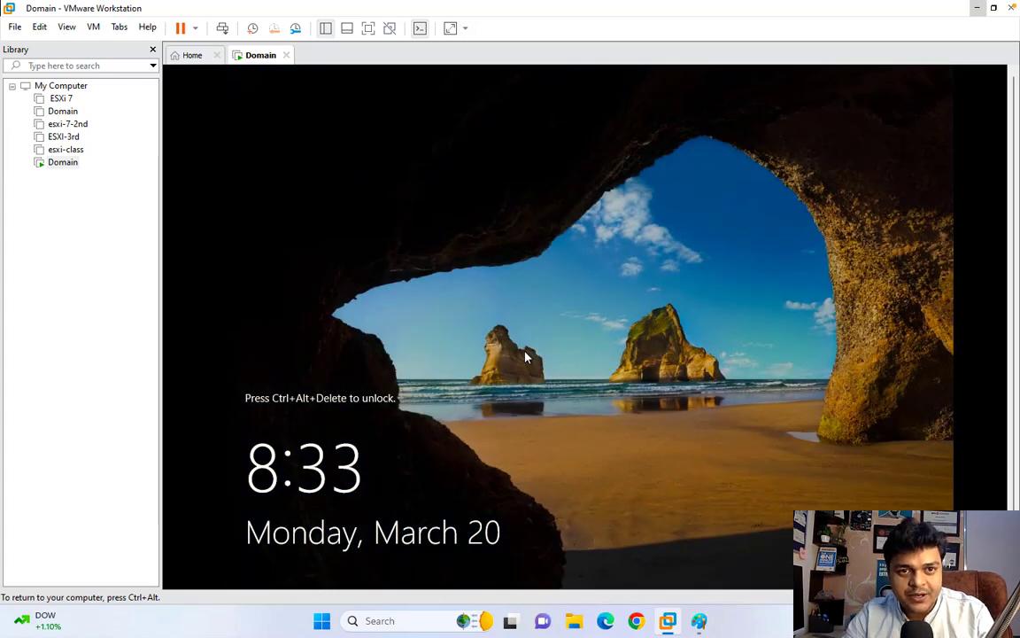
- Send Ctrl+Alt+Del and sign in as Administrator with that password
{"action": "left_click", "coordinate": [222, 28]}
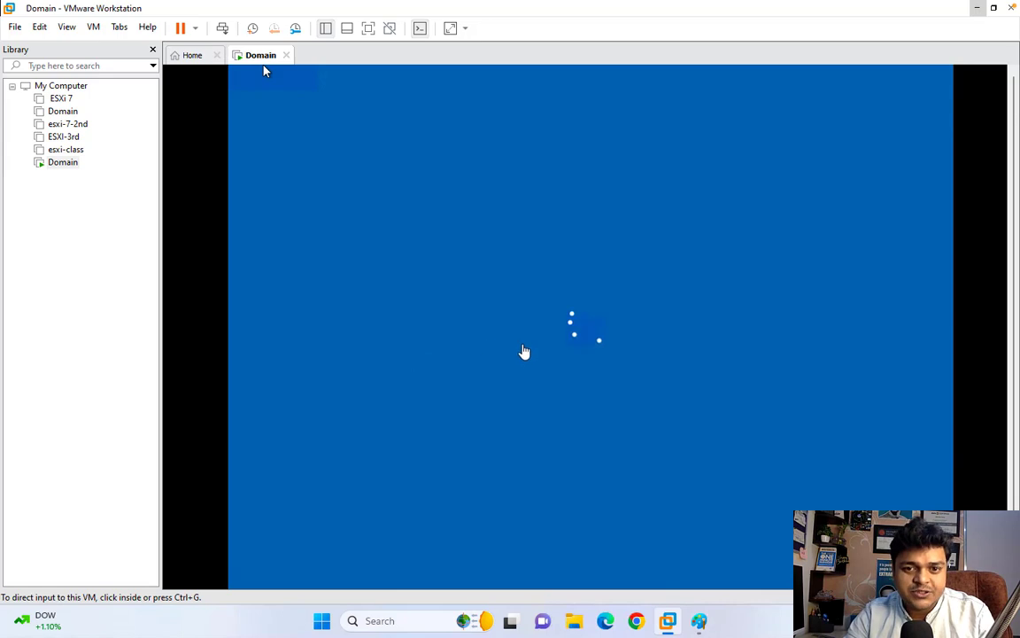
{"action": "left_click", "coordinate": [264, 71]}
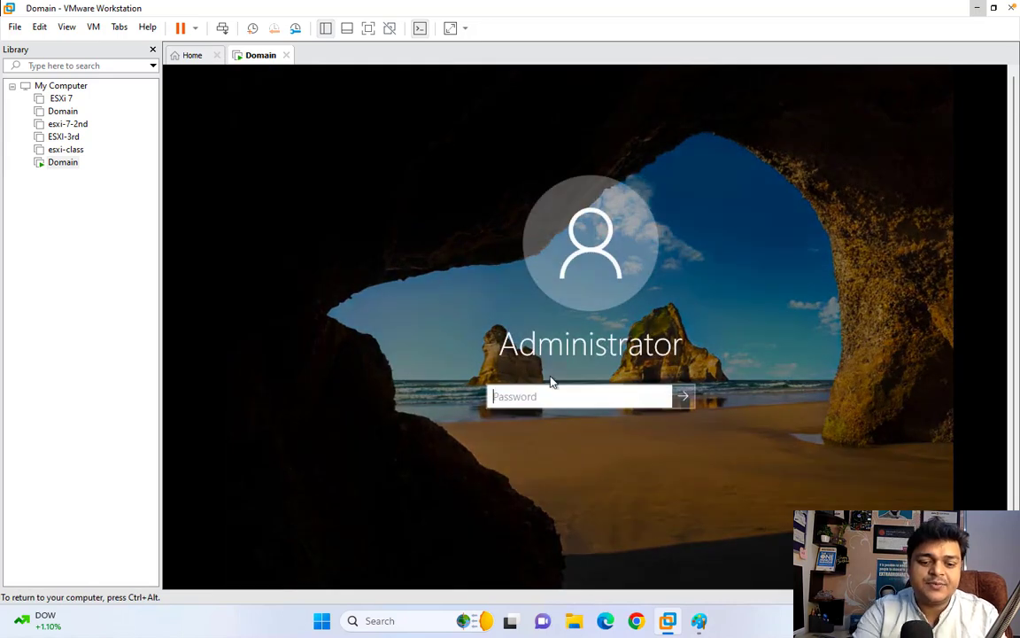
{"action": "type", "text": "••••••••"}
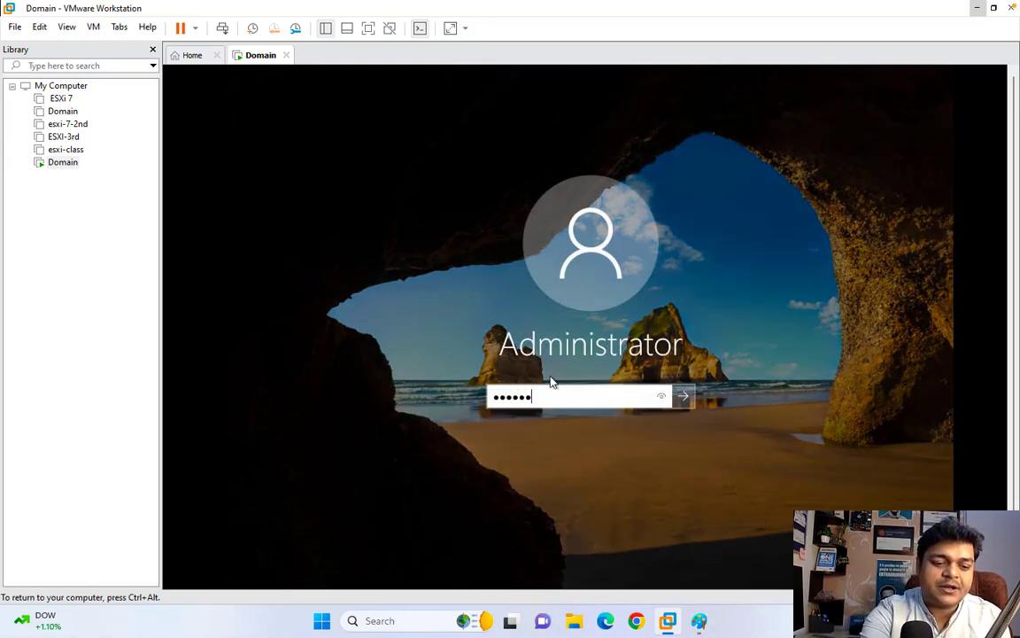
{"action": "key", "text": "Return"}
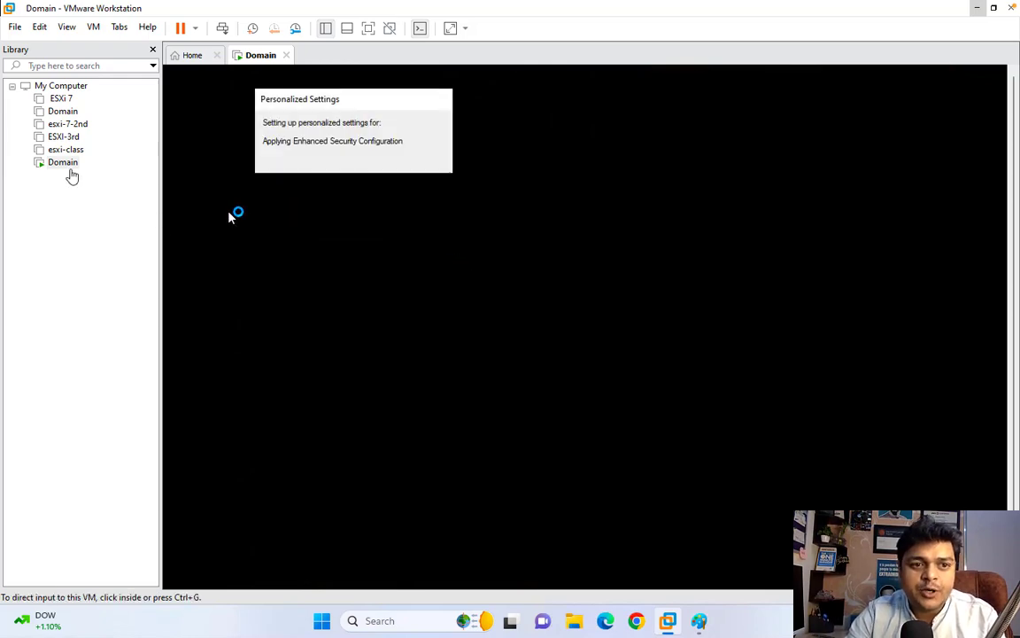
- Rename the Domain VM in the Library to Domain-2019 and answer Yes to network discovery
{"action": "right_click", "coordinate": [65, 167]}
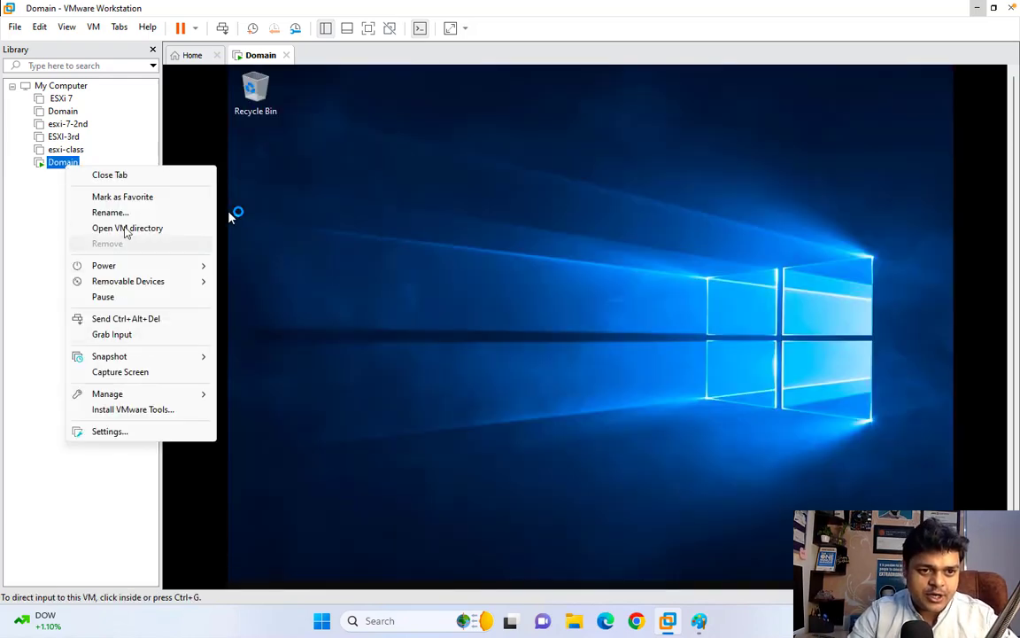
{"action": "left_click", "coordinate": [109, 213]}
{"action": "left_click", "coordinate": [84, 162]}
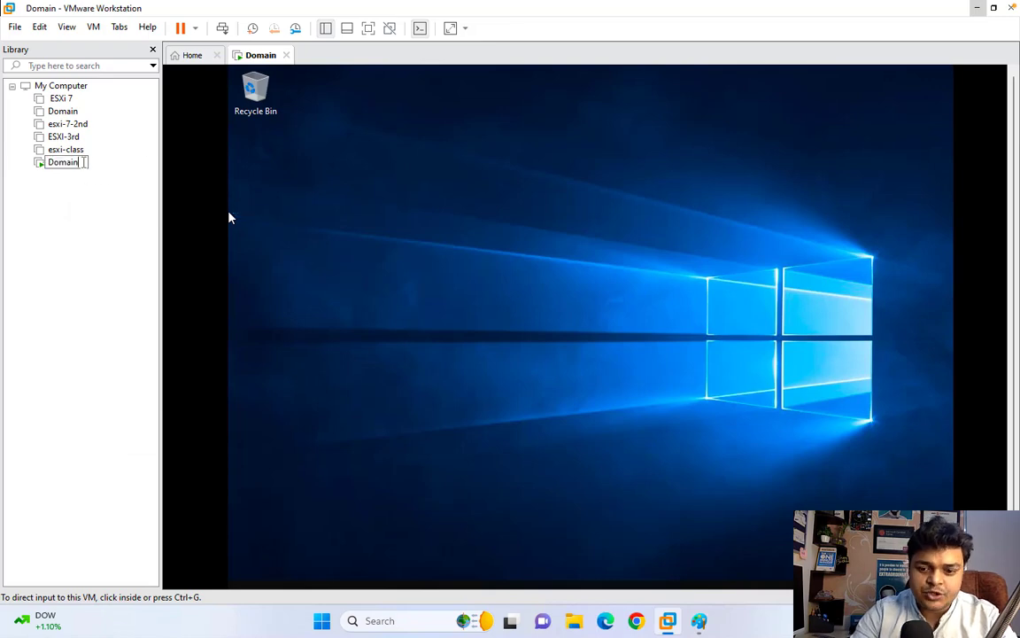
{"action": "type", "text": "-2019"}
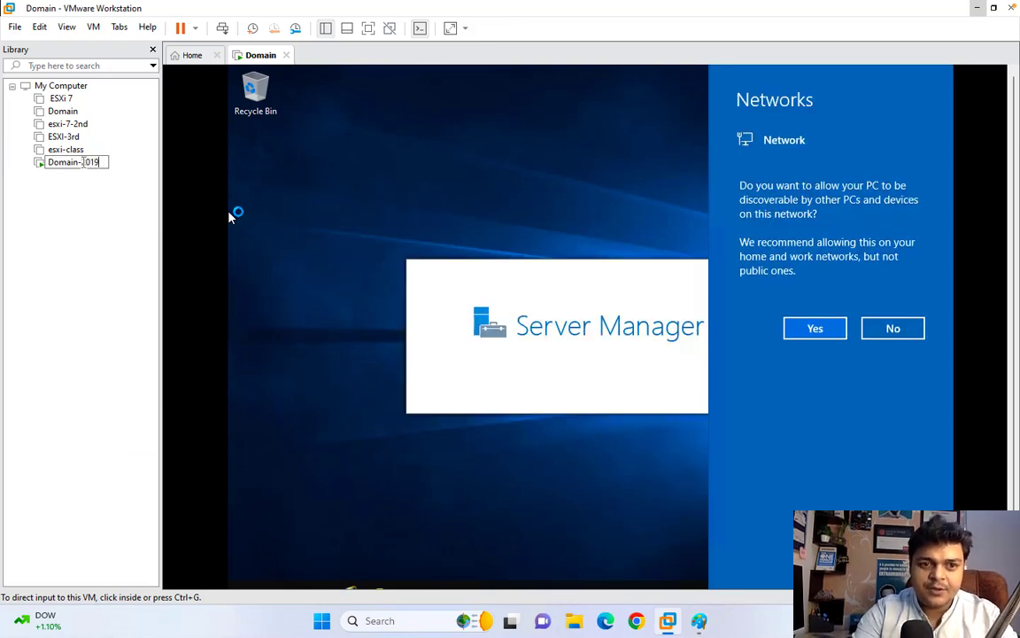
{"action": "left_click", "coordinate": [106, 225]}
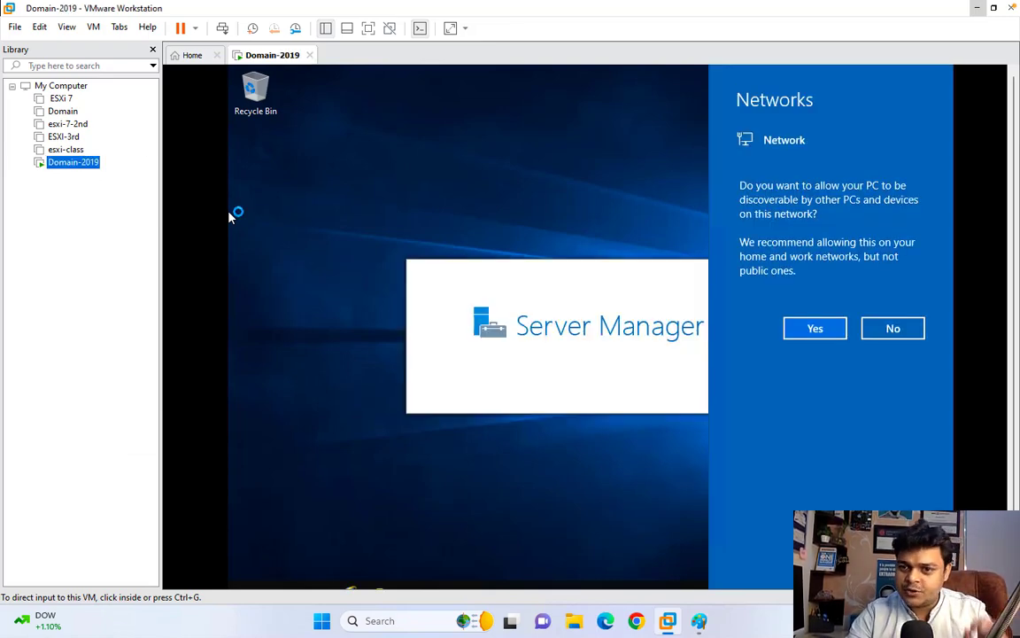
{"action": "left_click", "coordinate": [781, 375]}
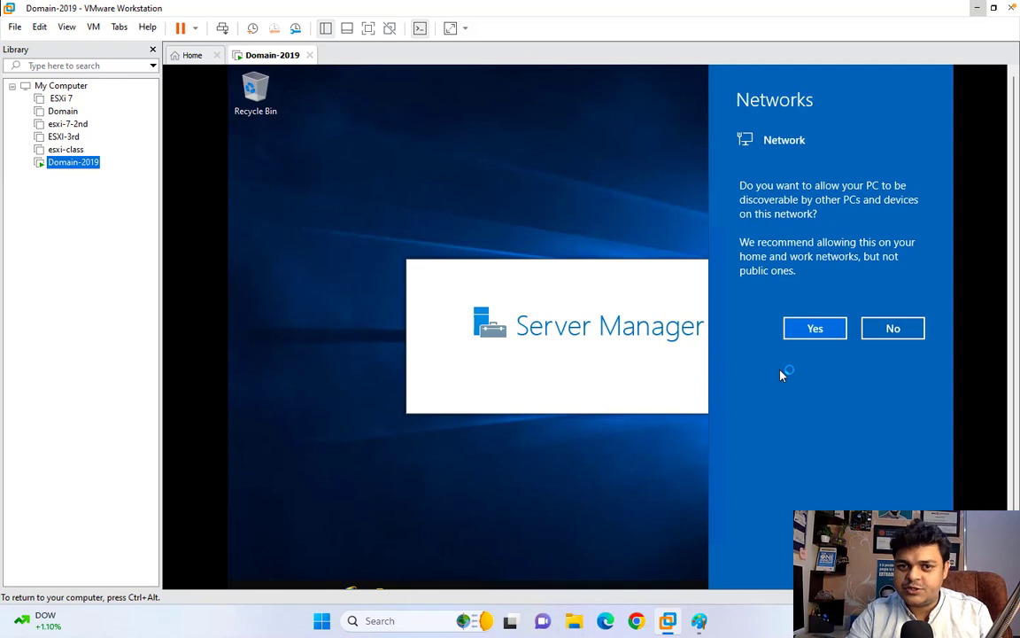
{"action": "left_click", "coordinate": [819, 331]}
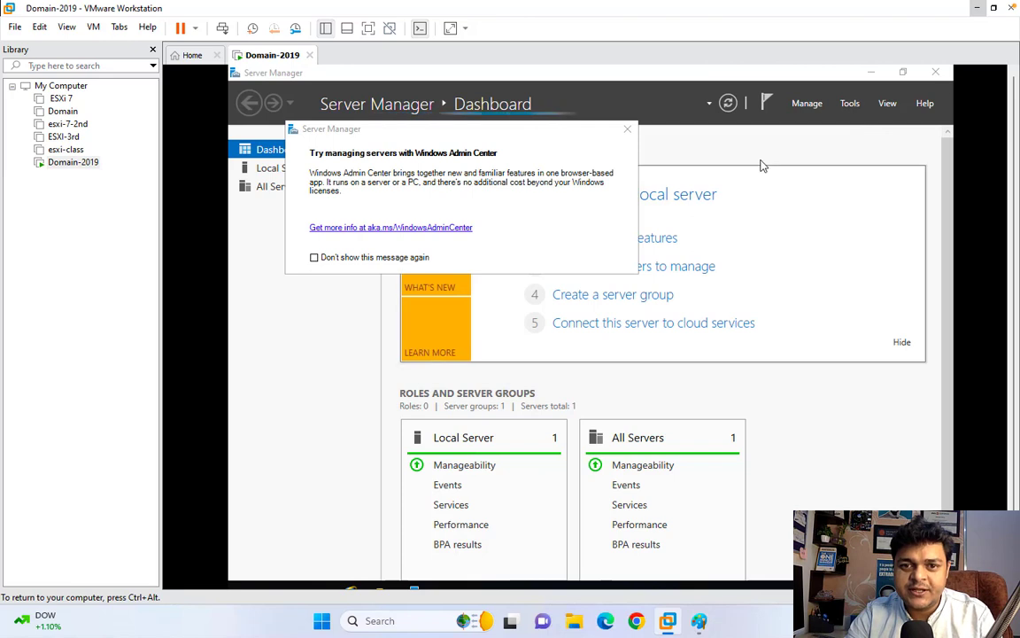
- Dismiss the Windows Admin Center notice and choose Install VMware Tools for Domain-2019
{"action": "left_click", "coordinate": [628, 130]}
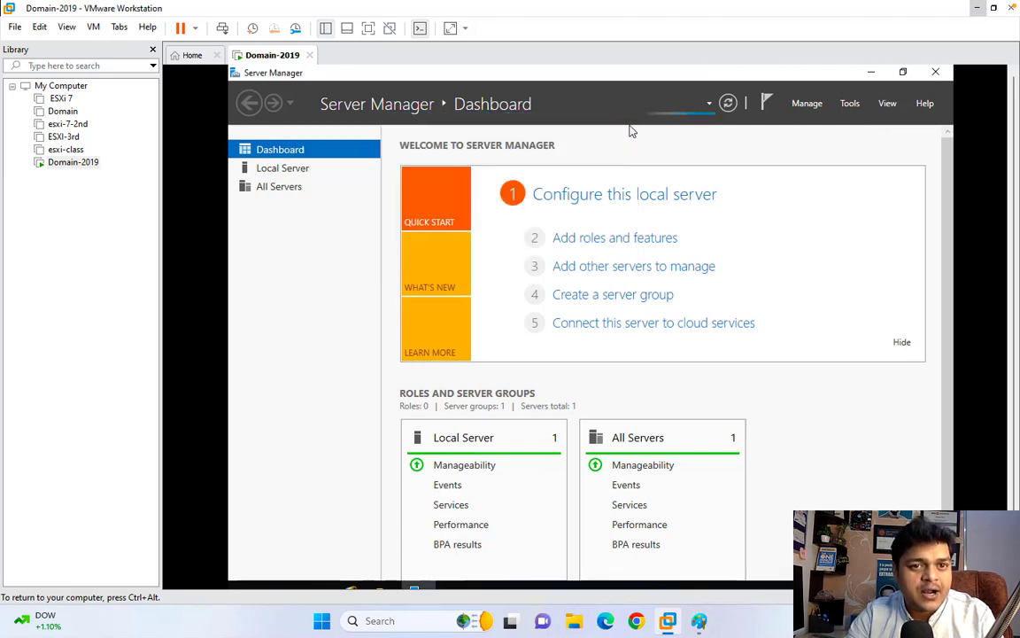
{"action": "right_click", "coordinate": [250, 60]}
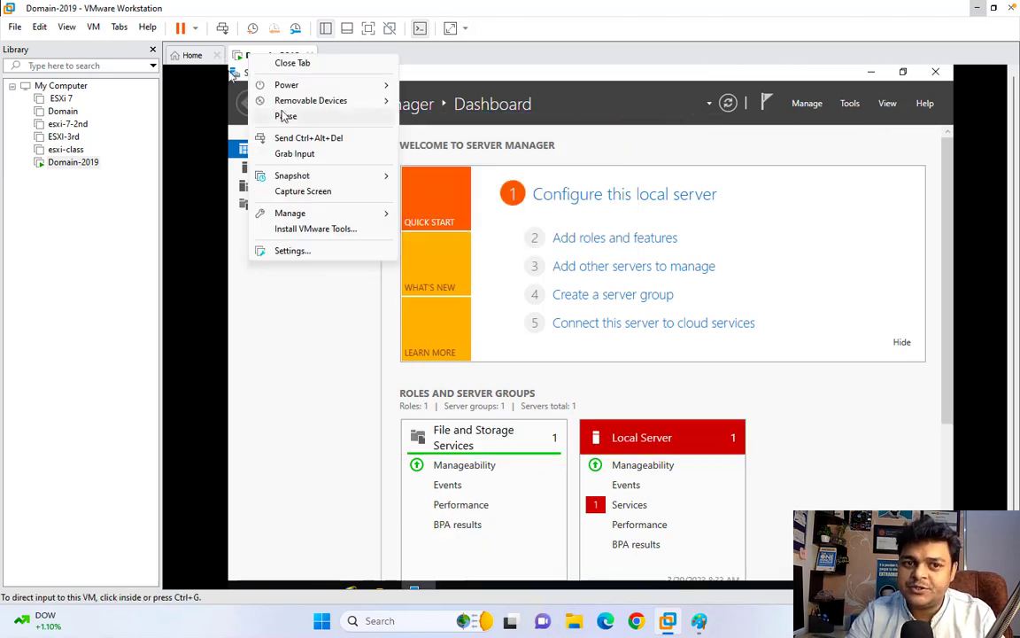
{"action": "left_click", "coordinate": [311, 229]}
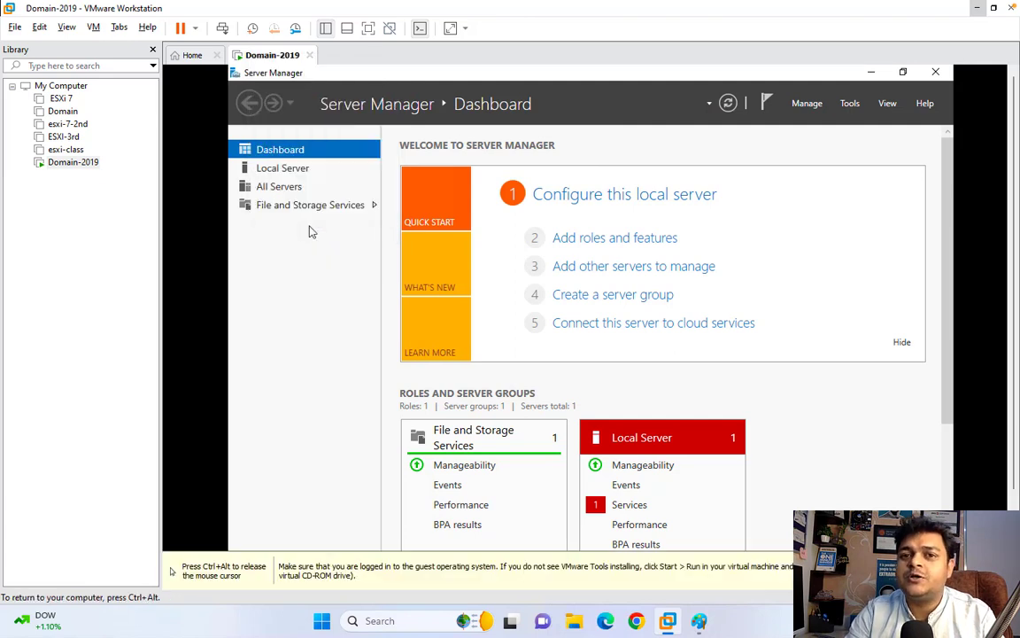
- Minimize Server Manager to show the desktop and dismiss the VMware Tools install notice
{"action": "left_click", "coordinate": [869, 72]}
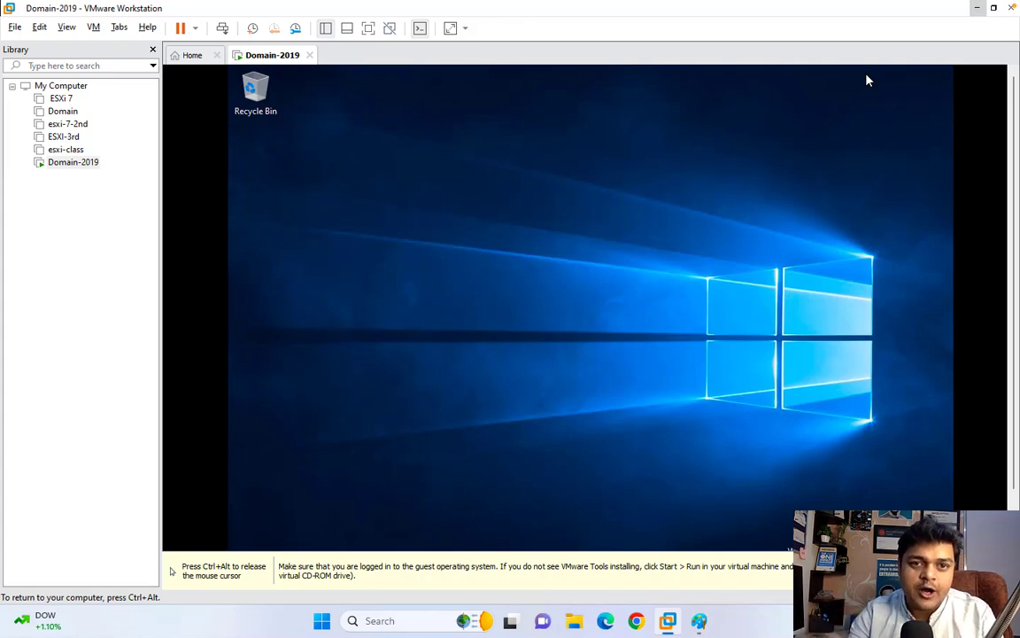
{"action": "key", "text": "ctrl+alt"}
{"action": "left_click", "coordinate": [981, 572]}
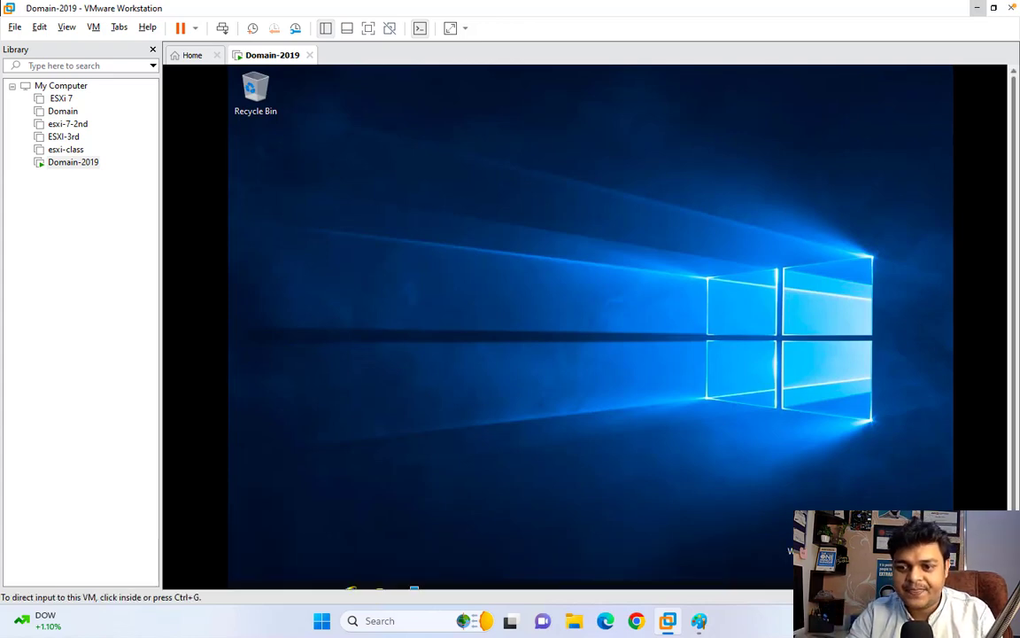
{"action": "left_click", "coordinate": [649, 251]}
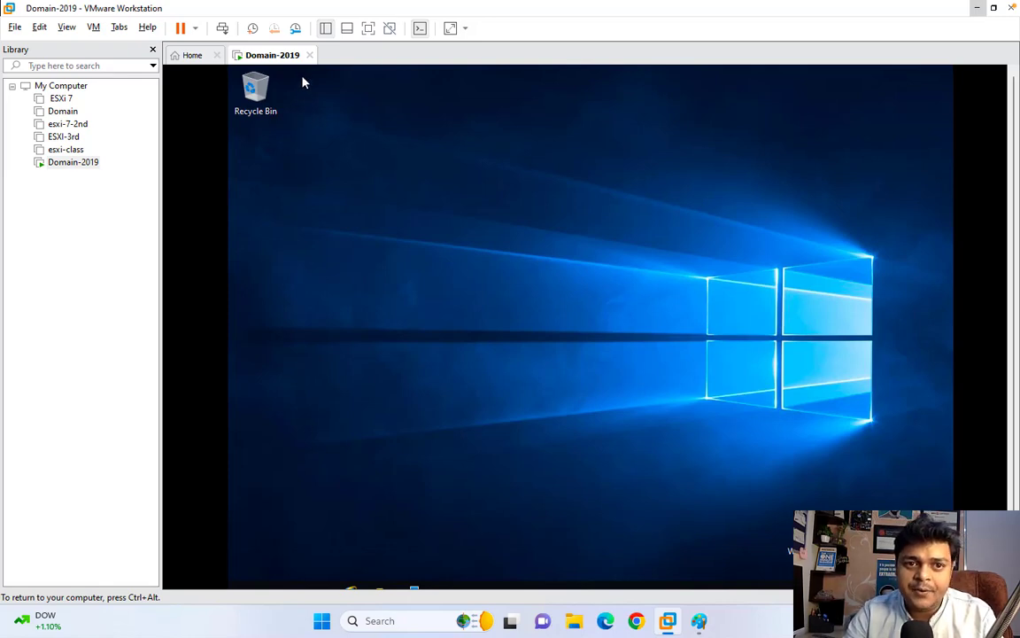
{"action": "right_click", "coordinate": [288, 56]}
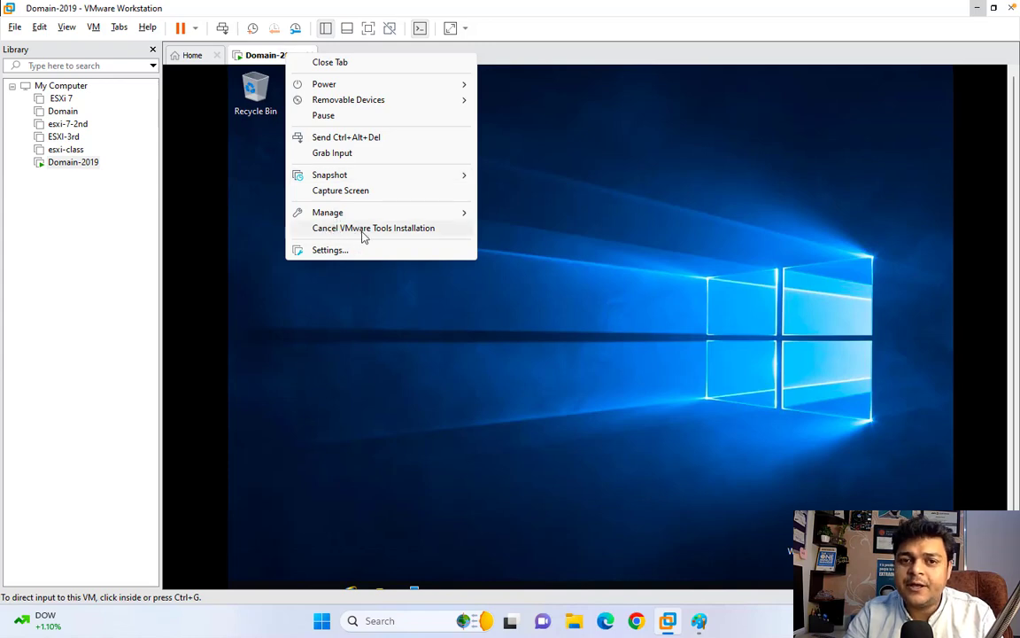
{"action": "left_click", "coordinate": [554, 295]}
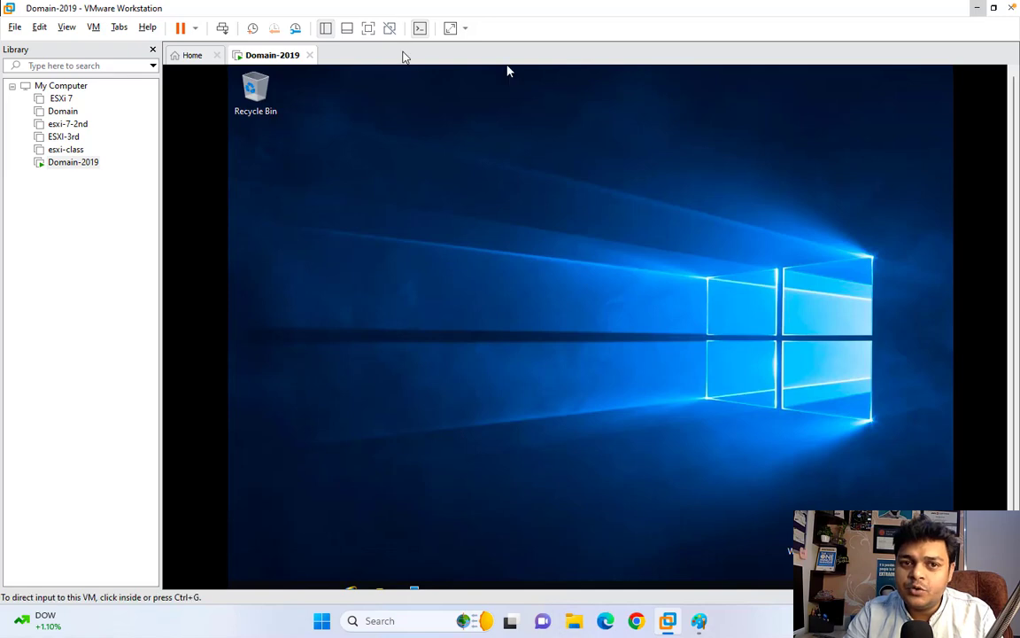
- Go full screen and run the installer from DVD Drive (D:) VMware Tools in This PC
{"action": "left_click", "coordinate": [368, 28]}
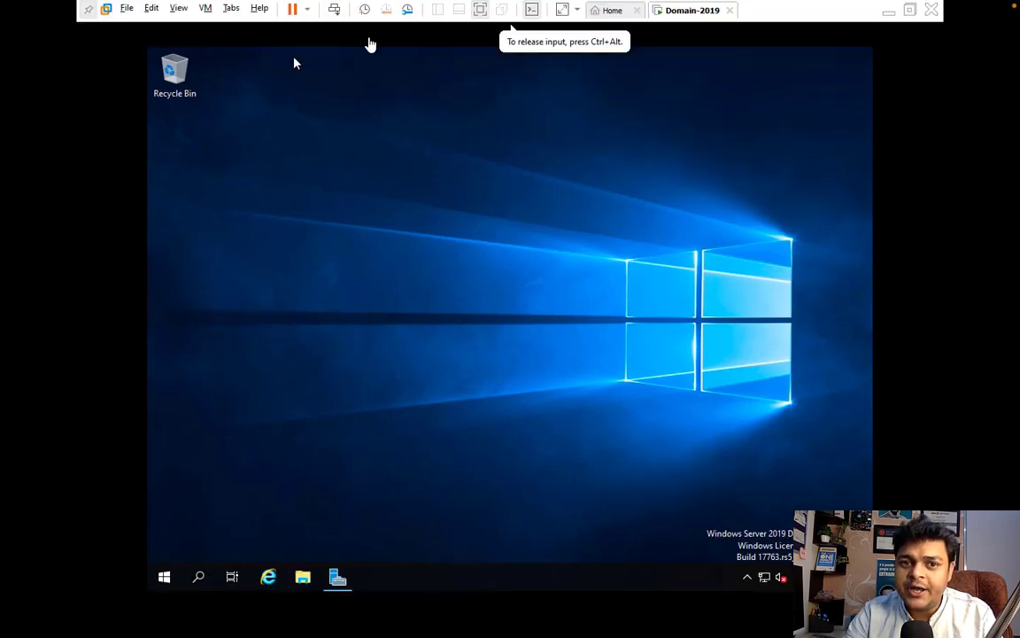
{"action": "left_click", "coordinate": [301, 576]}
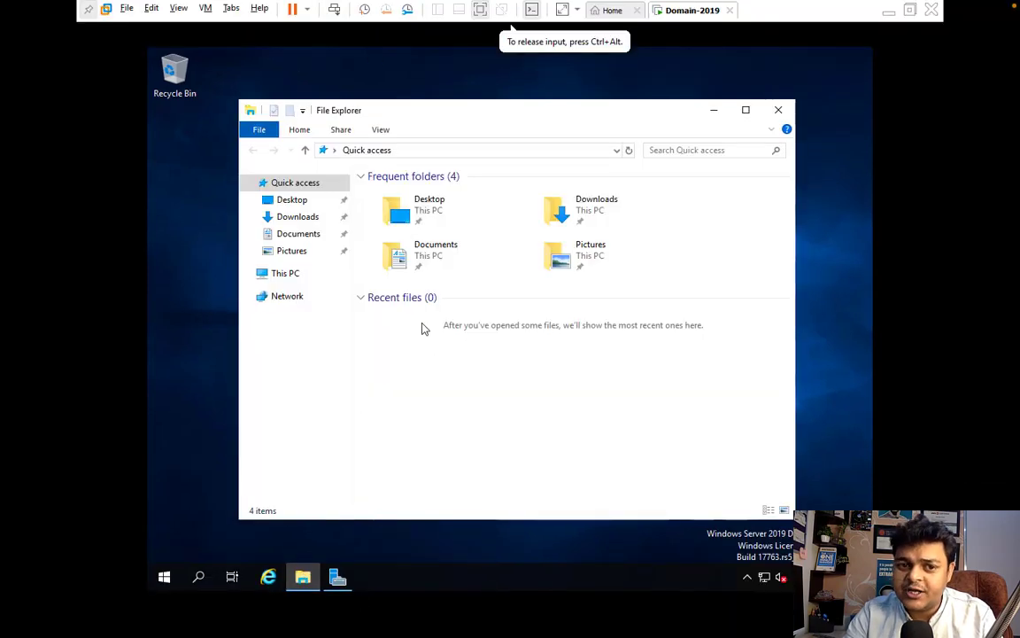
{"action": "left_click", "coordinate": [280, 273]}
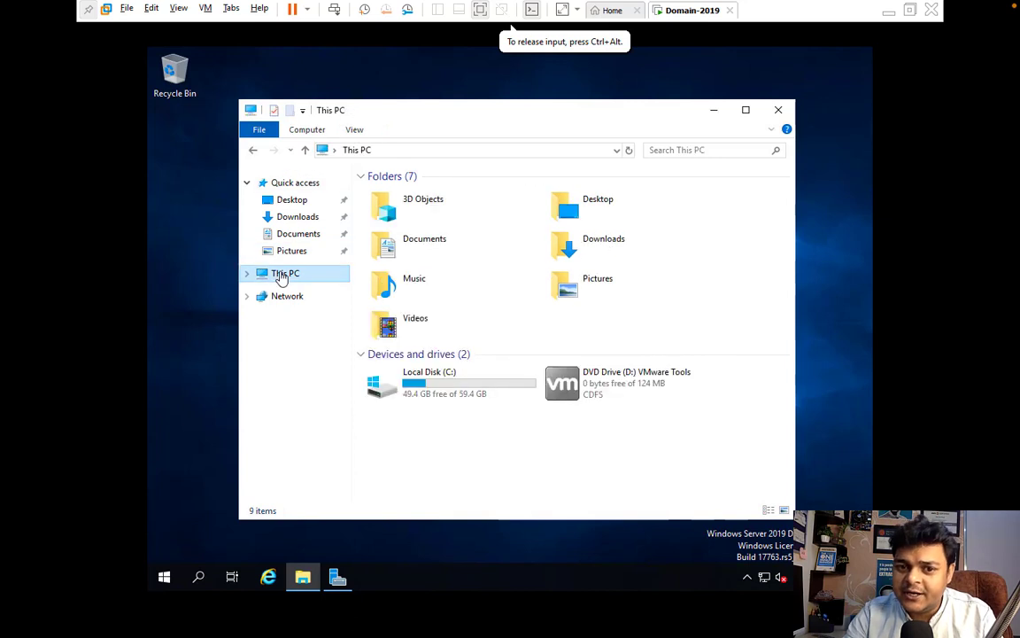
{"action": "right_click", "coordinate": [585, 391]}
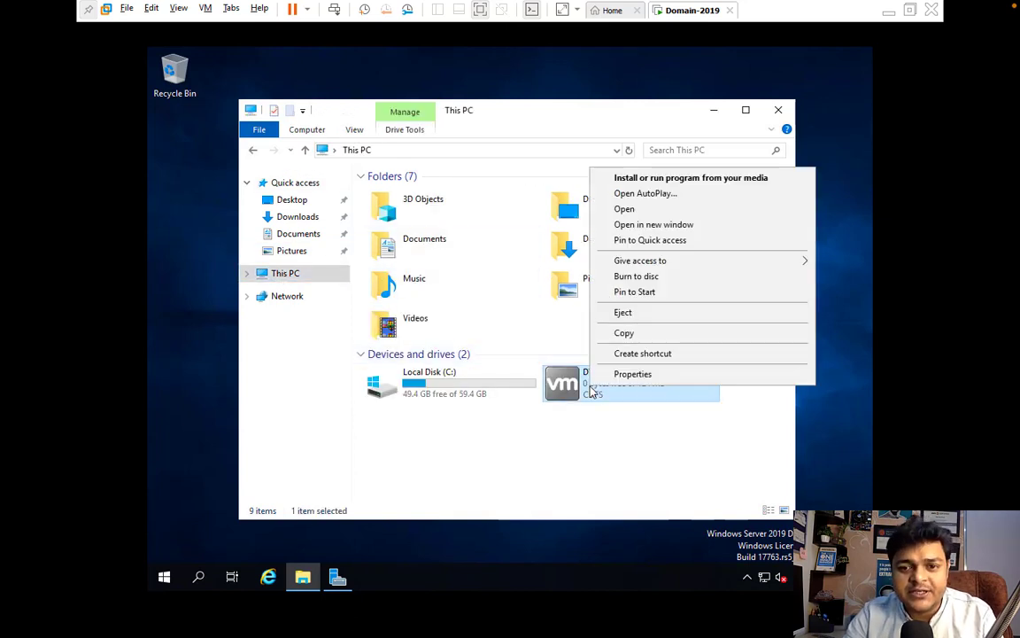
{"action": "left_click", "coordinate": [664, 177]}
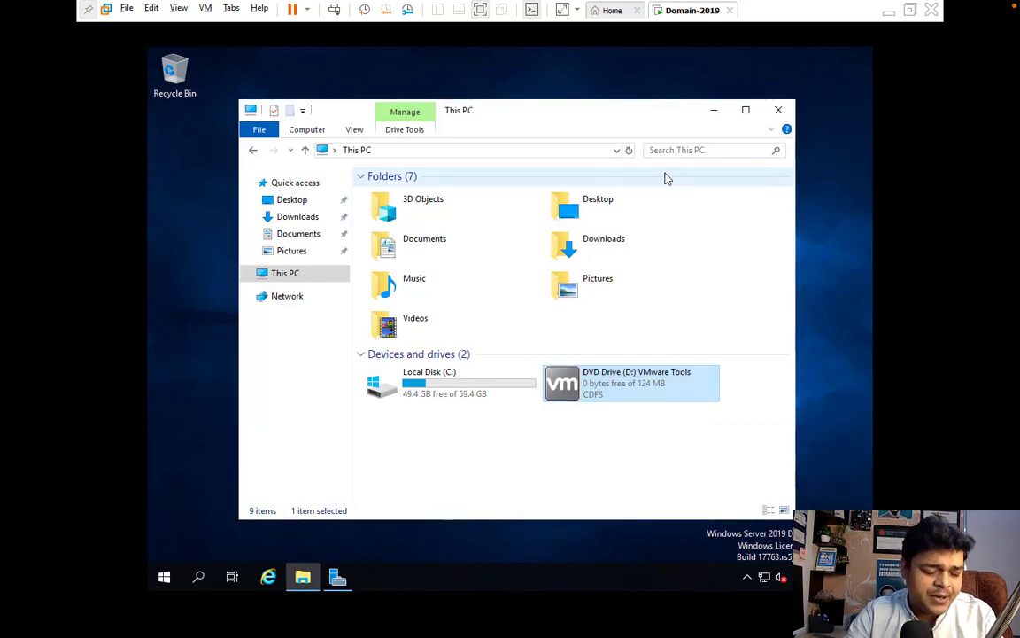
- Run VMware Tools Setup in Domain-2019 with default typical settings, then go to the Home page
{"action": "left_click", "coordinate": [714, 110]}
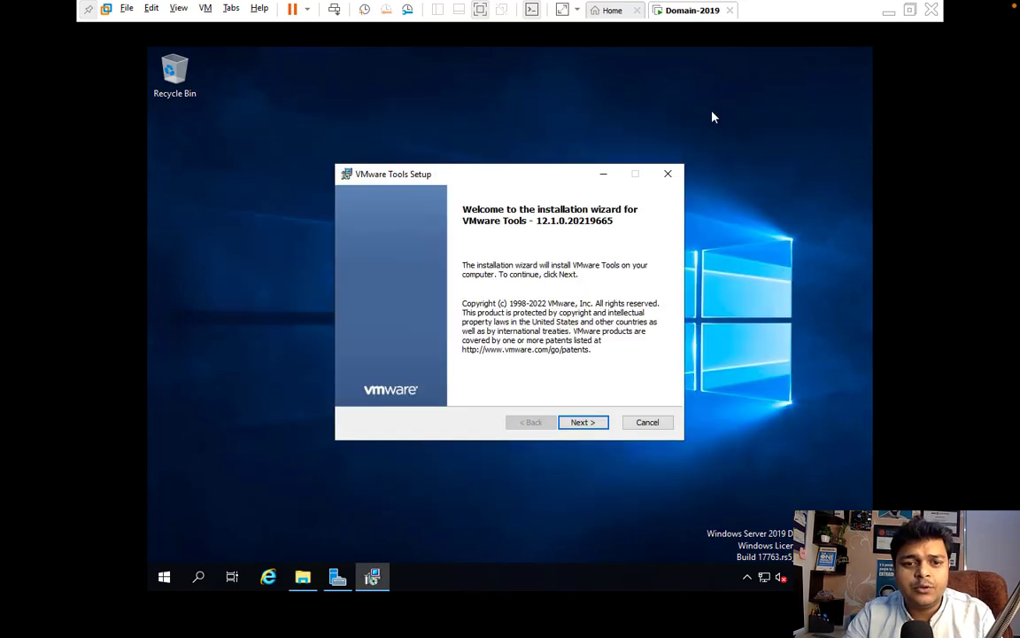
{"action": "left_click", "coordinate": [577, 425]}
{"action": "left_click", "coordinate": [577, 425]}
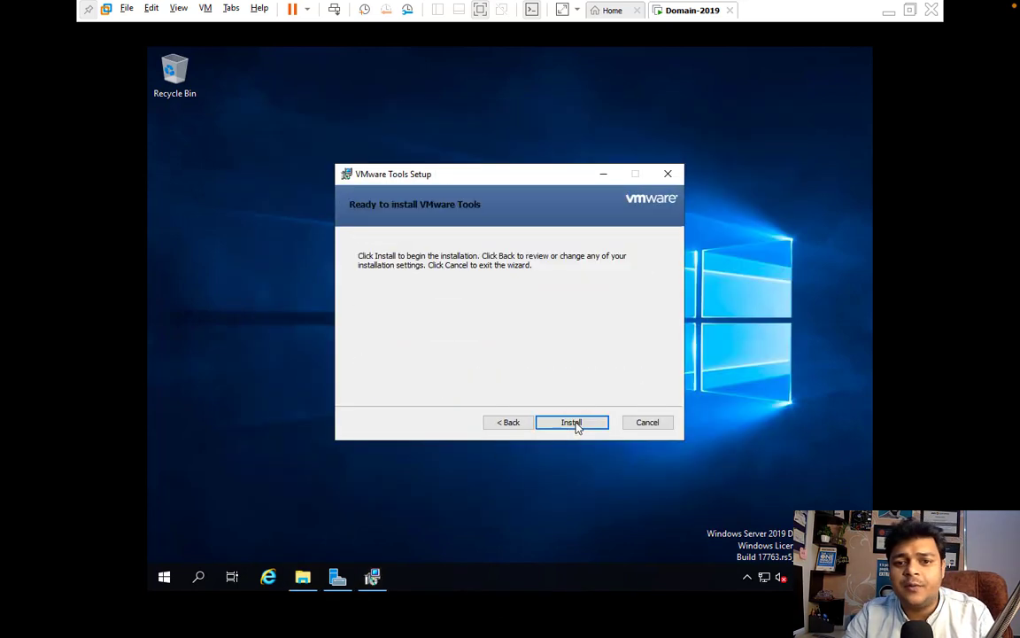
{"action": "left_click", "coordinate": [575, 424]}
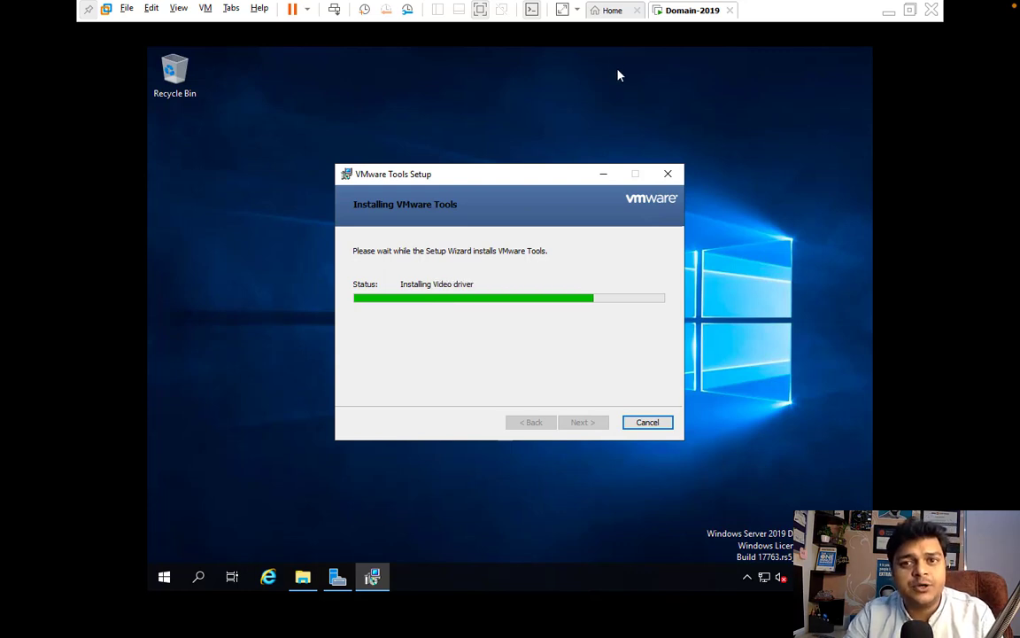
{"action": "left_click", "coordinate": [611, 13]}
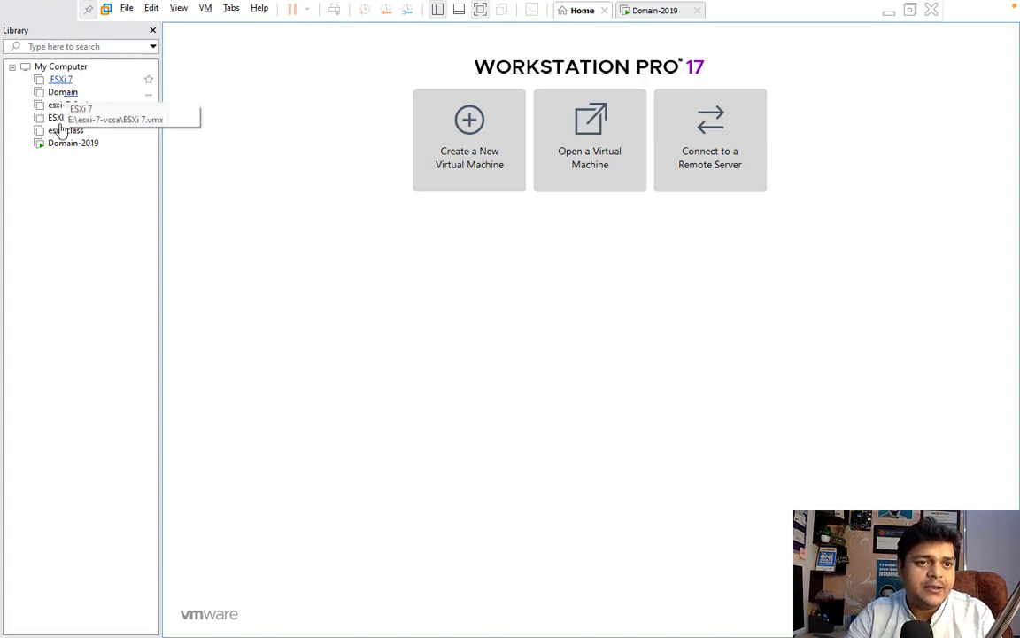
- Start a typical New Virtual Machine Wizard using an installer disc image file
{"action": "left_click", "coordinate": [127, 8]}
{"action": "left_click", "coordinate": [175, 26]}
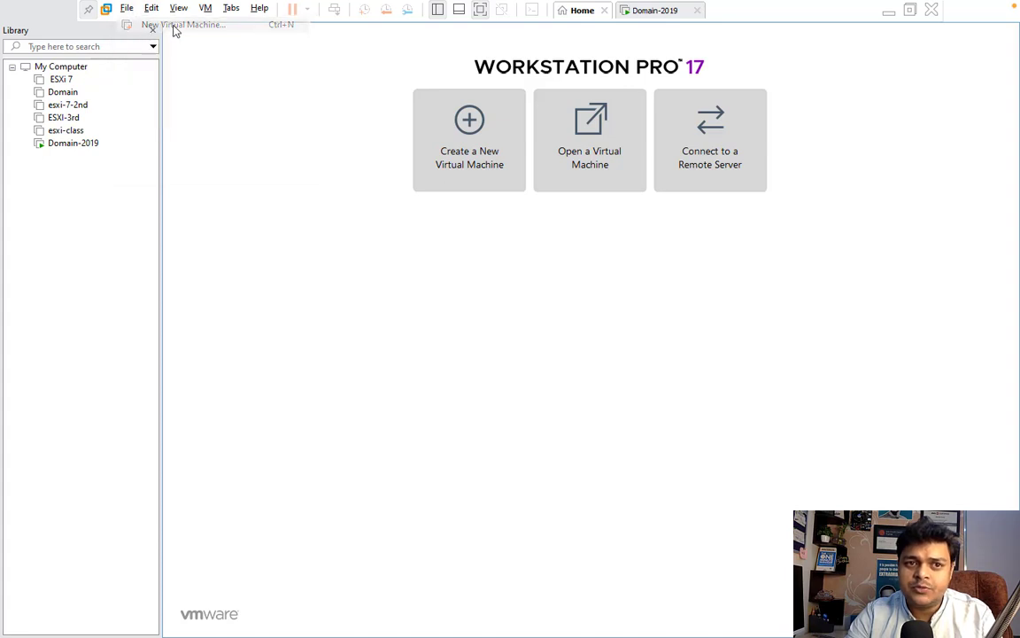
{"action": "left_click", "coordinate": [567, 458]}
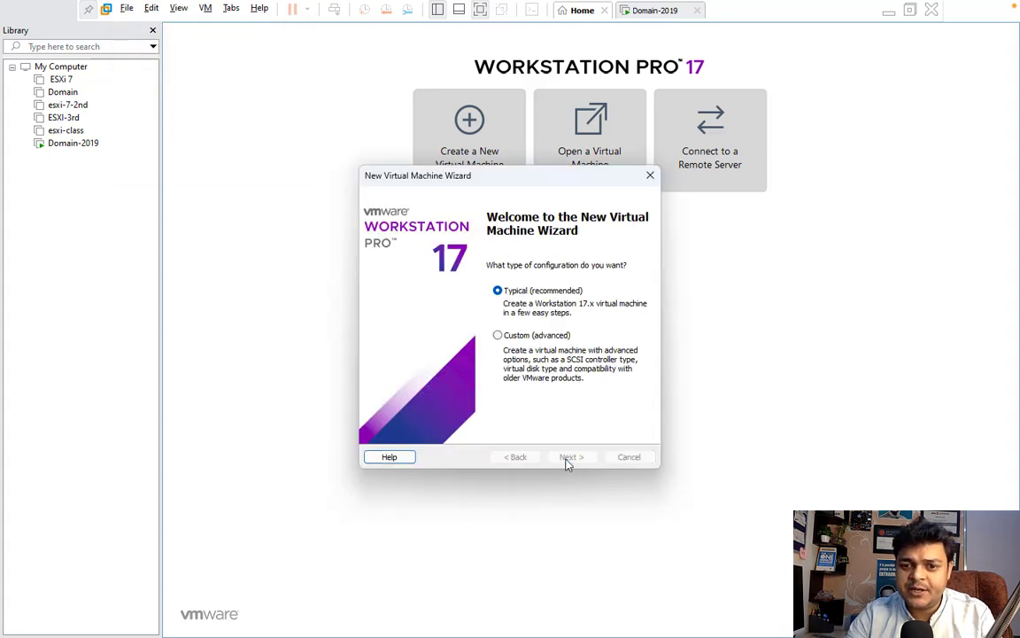
{"action": "left_click", "coordinate": [457, 328]}
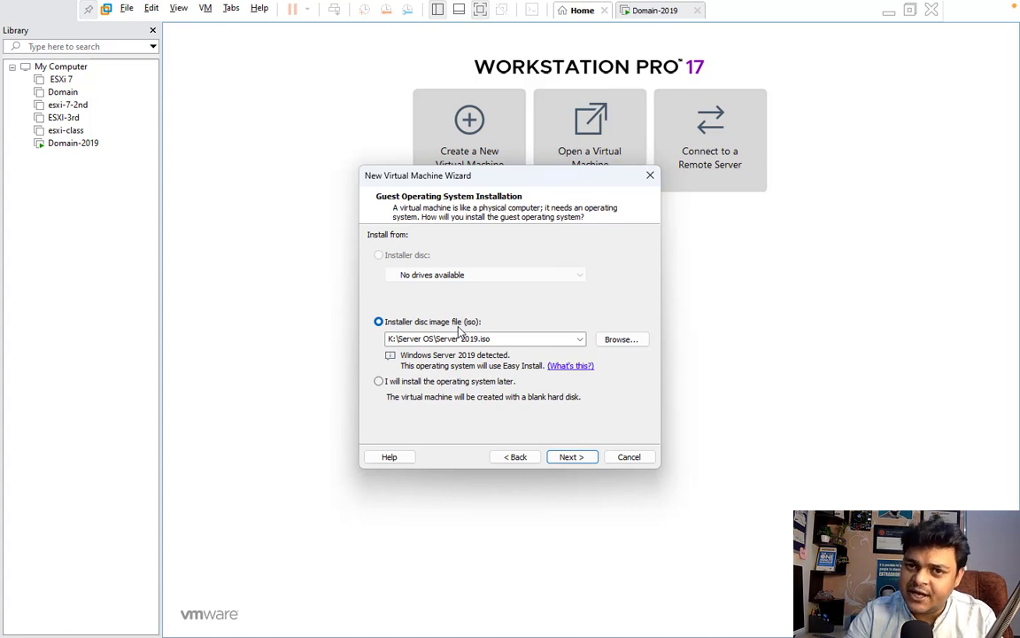
- Select the Windows 11 ISO from the K:\Win-11 folder as the disc image
{"action": "left_click", "coordinate": [619, 341]}
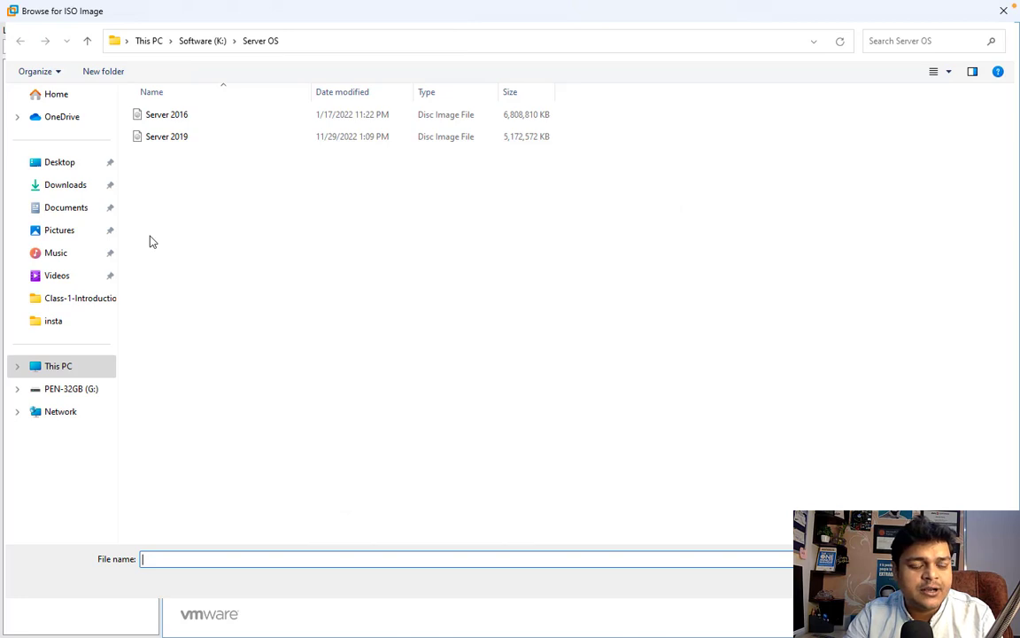
{"action": "left_click", "coordinate": [60, 369]}
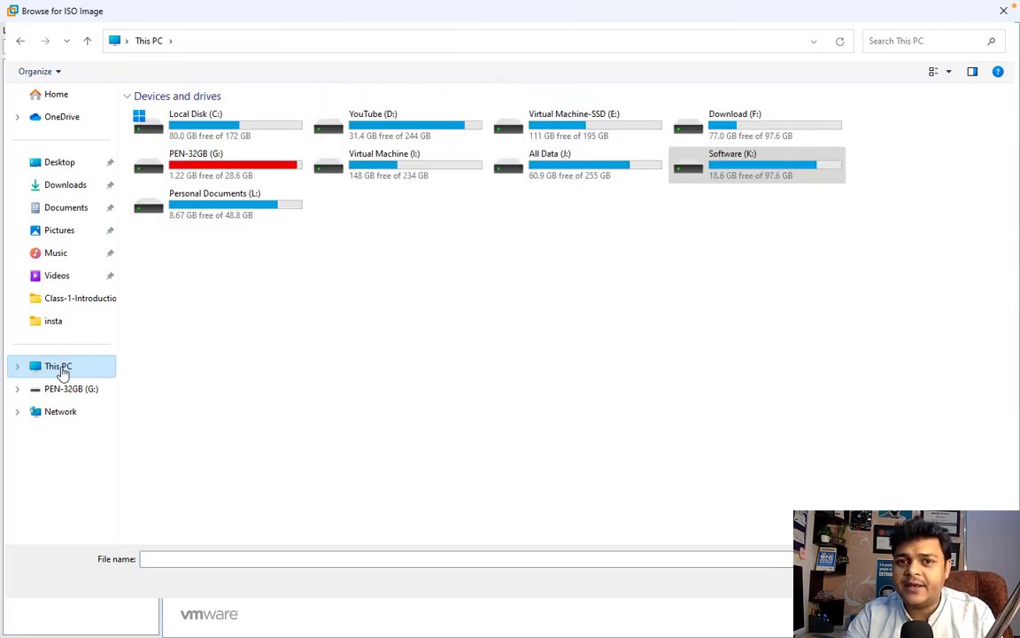
{"action": "left_click", "coordinate": [746, 173]}
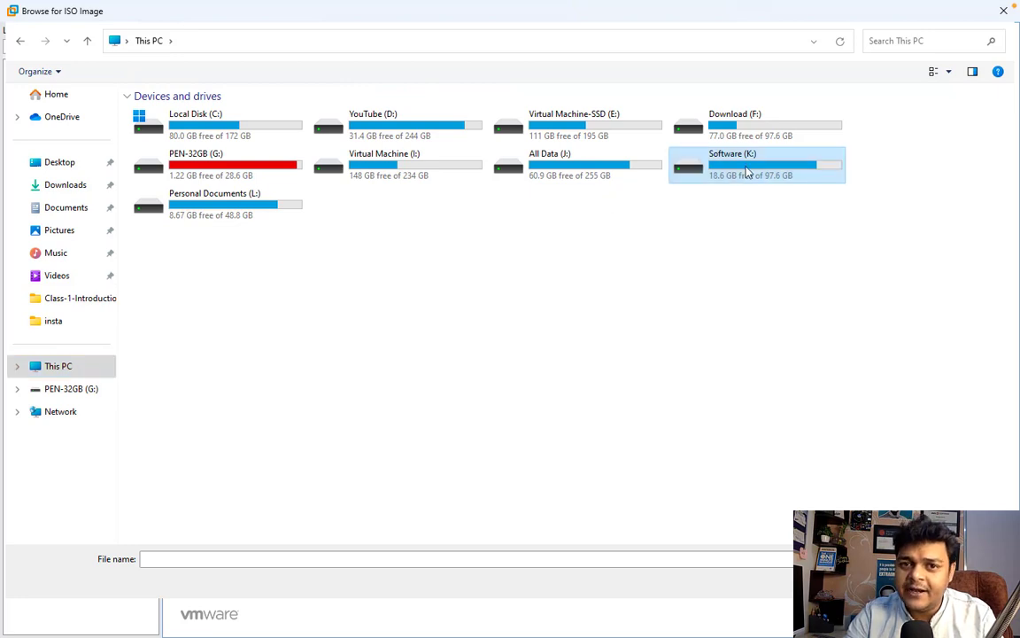
{"action": "double_click", "coordinate": [747, 172]}
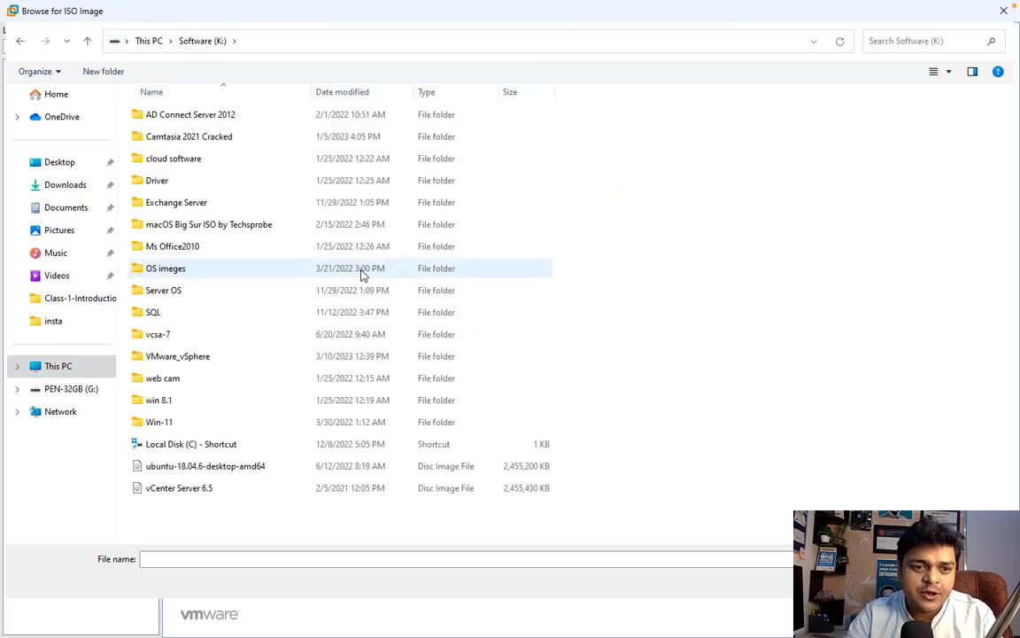
{"action": "double_click", "coordinate": [162, 423]}
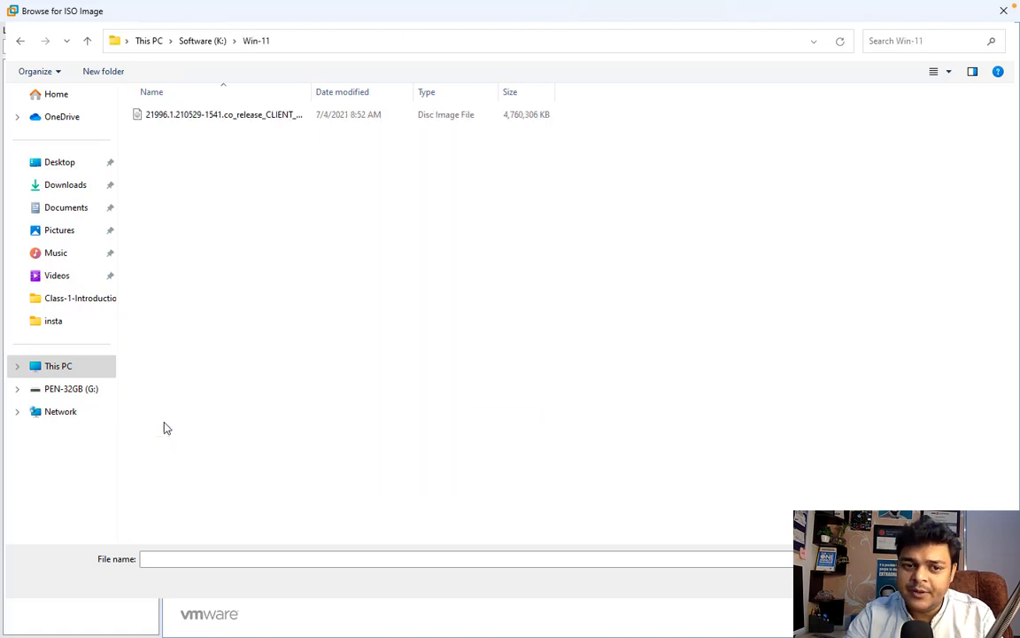
{"action": "left_click", "coordinate": [239, 119]}
{"action": "key", "text": "Return"}
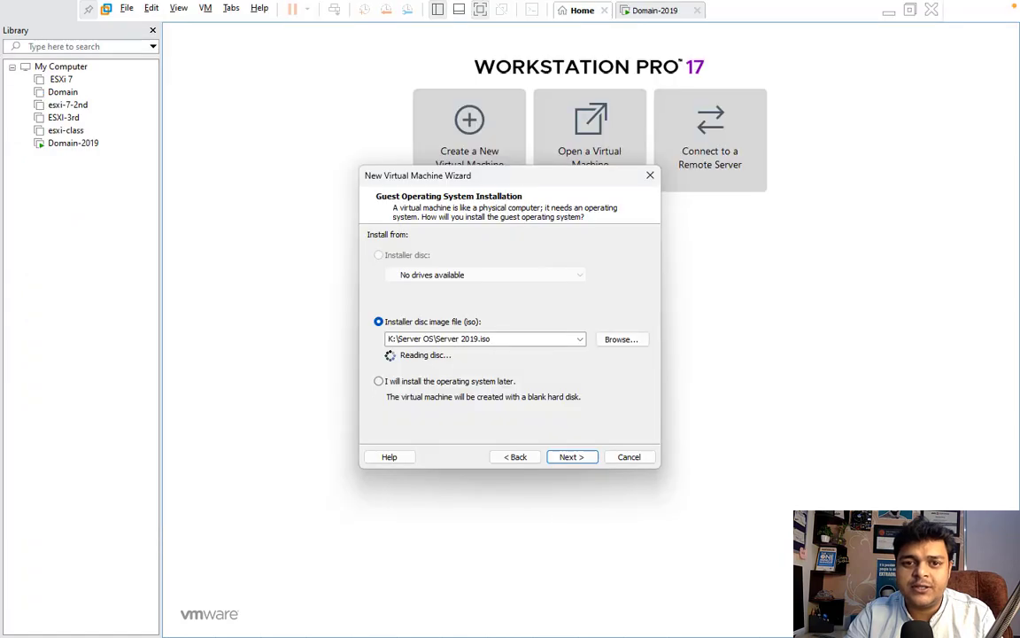
- Keep the name Windows 11 x64 and set and confirm a TPM encryption password
{"action": "left_click", "coordinate": [571, 457]}
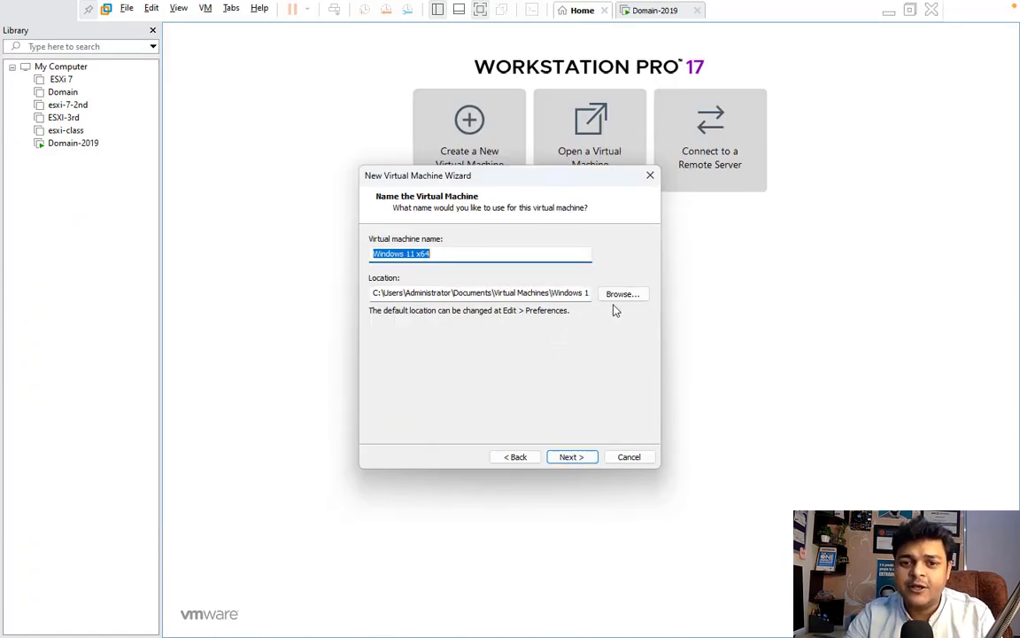
{"action": "left_click", "coordinate": [581, 460]}
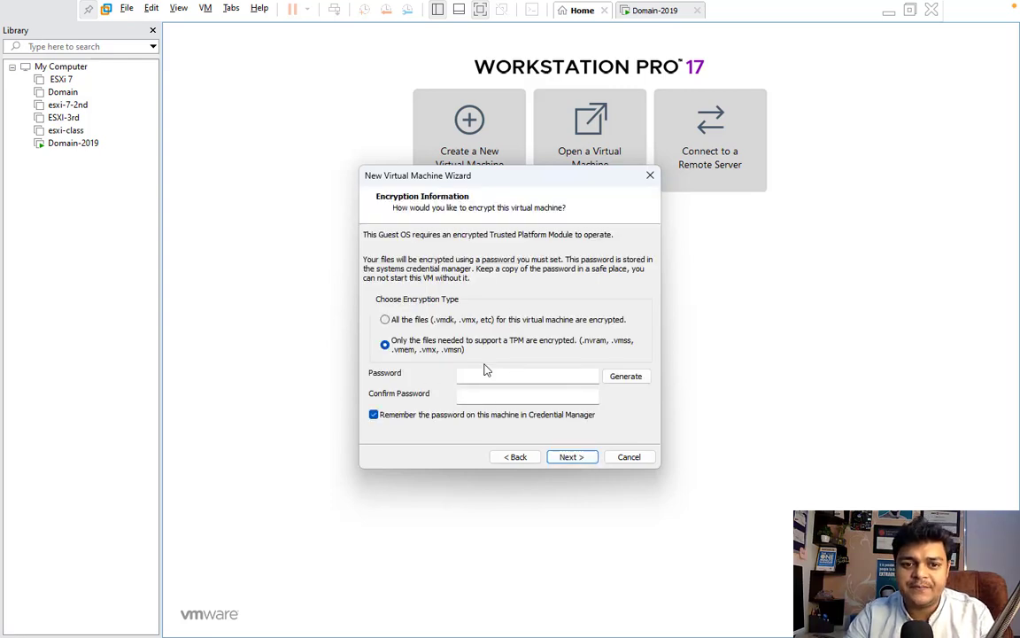
{"action": "left_click", "coordinate": [470, 321]}
{"action": "left_click", "coordinate": [458, 344]}
{"action": "left_click", "coordinate": [488, 374]}
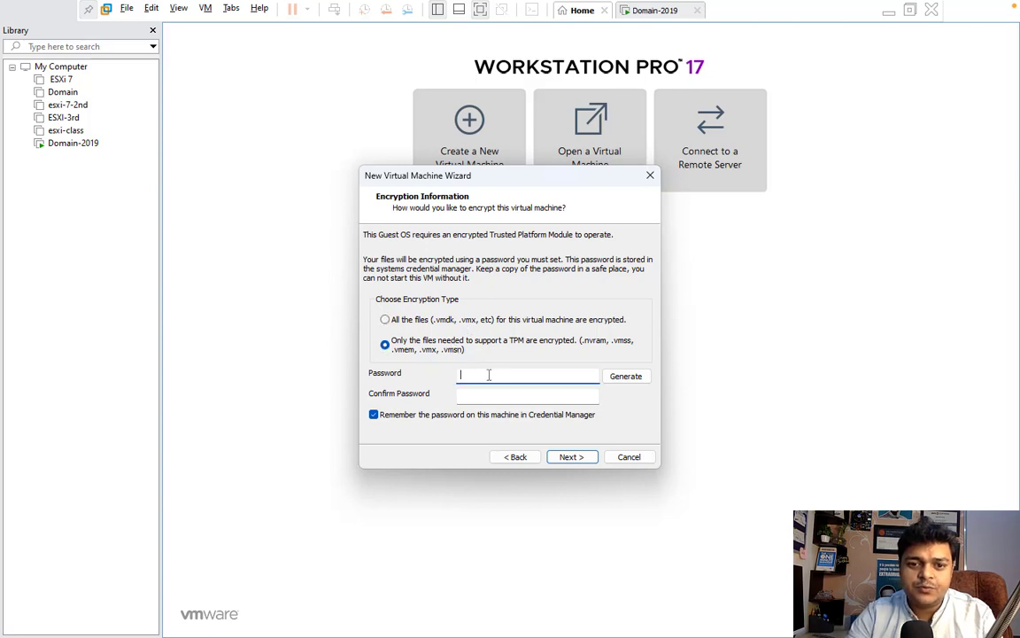
{"action": "type", "text": "1234"}
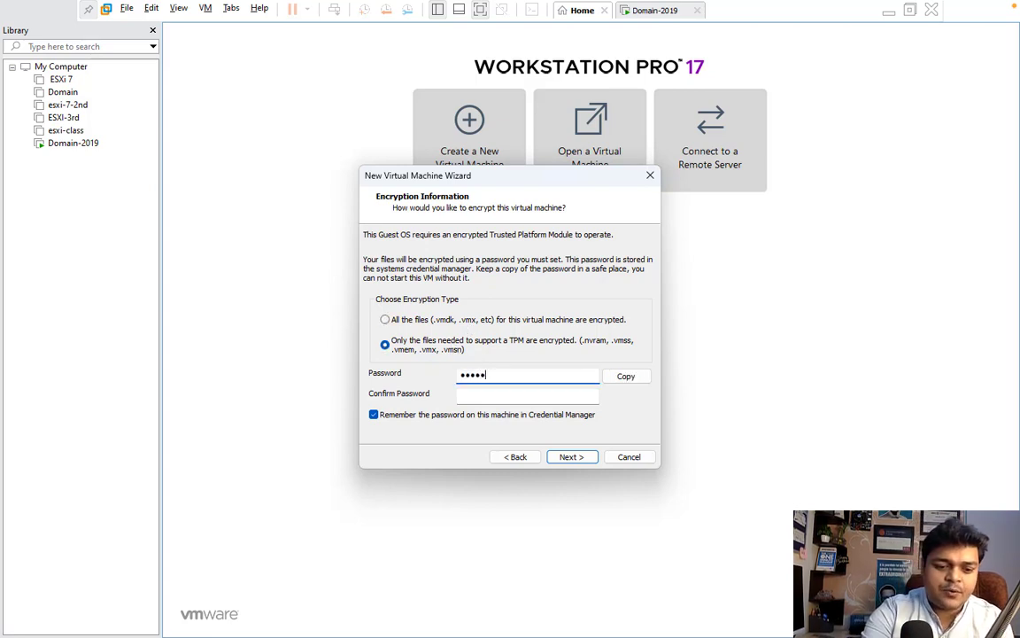
{"action": "type", "text": "56789"}
{"action": "key", "text": "Tab"}
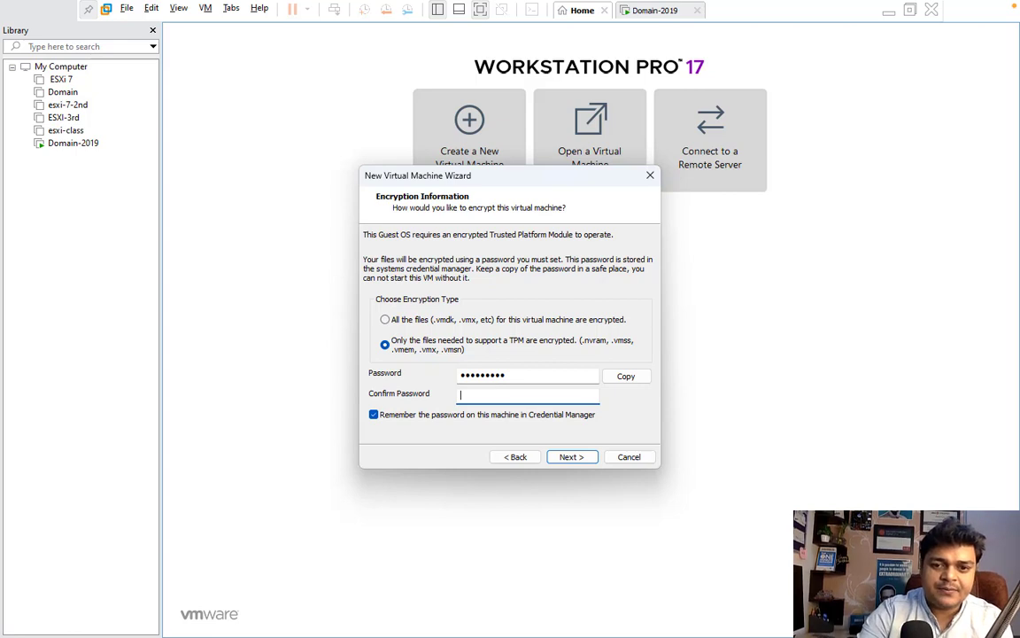
{"action": "type", "text": "12345"}
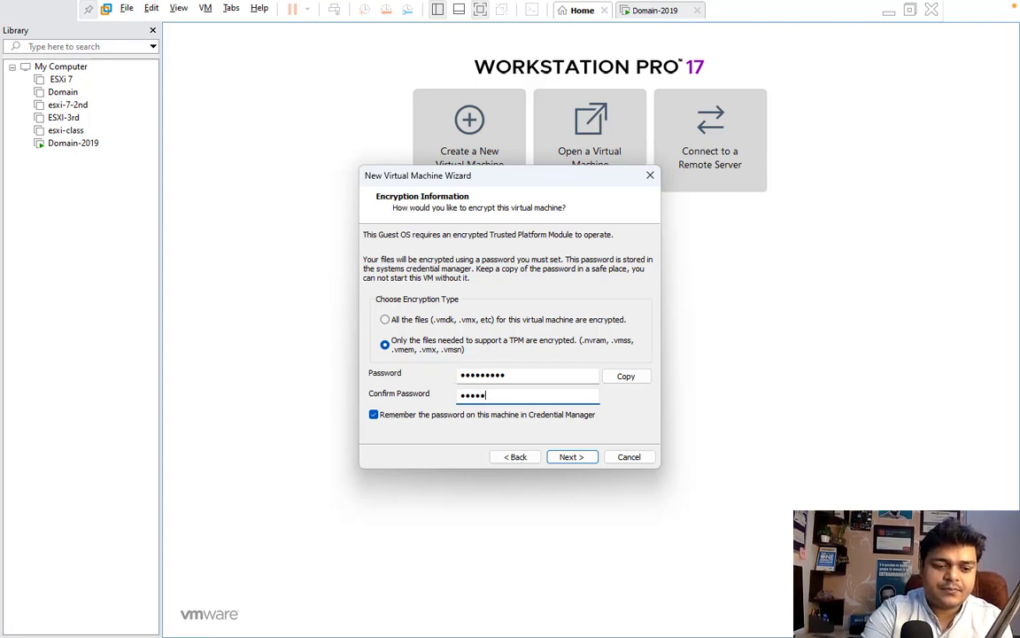
{"action": "type", "text": "6789"}
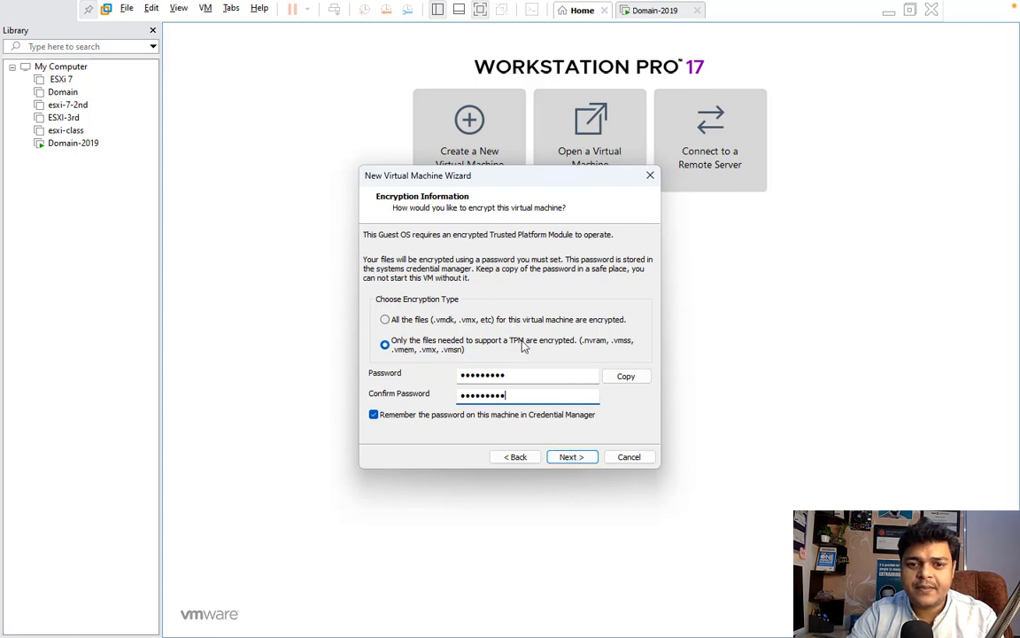
{"action": "left_click", "coordinate": [572, 456]}
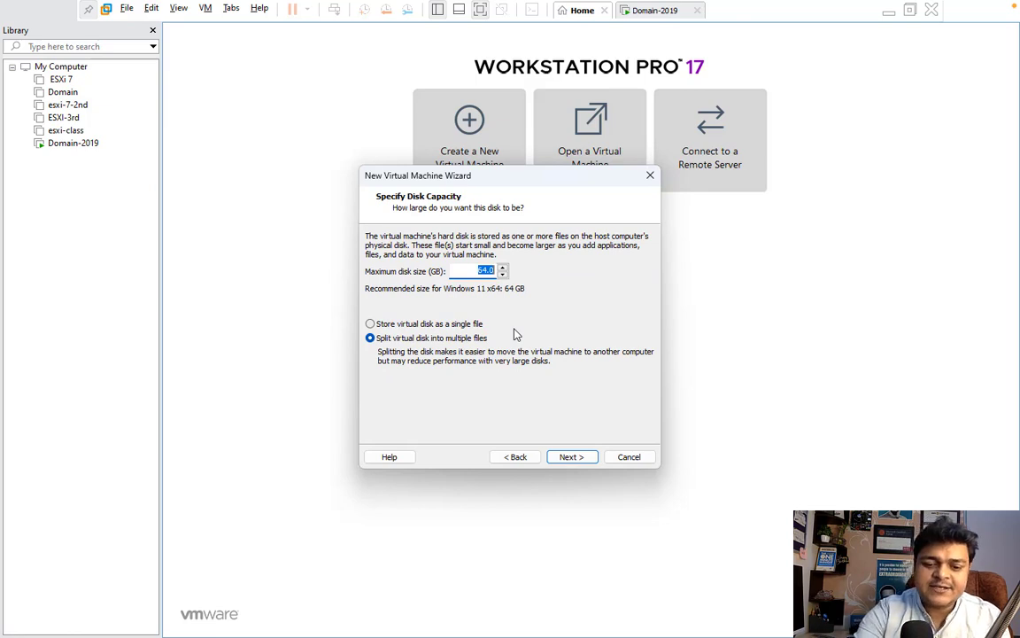
- Set the maximum disk size to 60 GB and reach the creation summary
{"action": "type", "text": "60"}
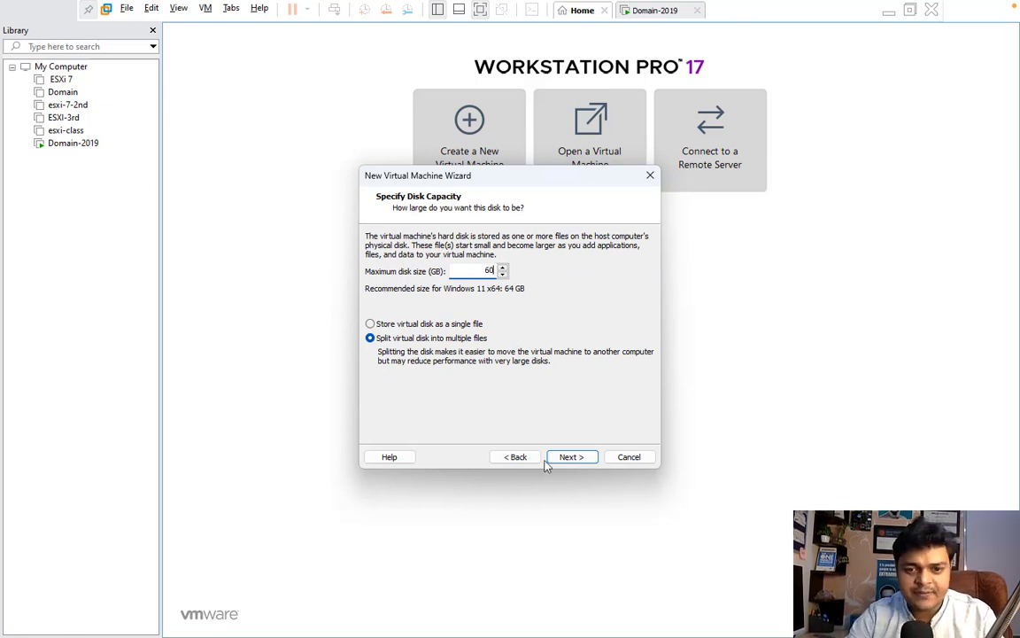
{"action": "left_click", "coordinate": [571, 457]}
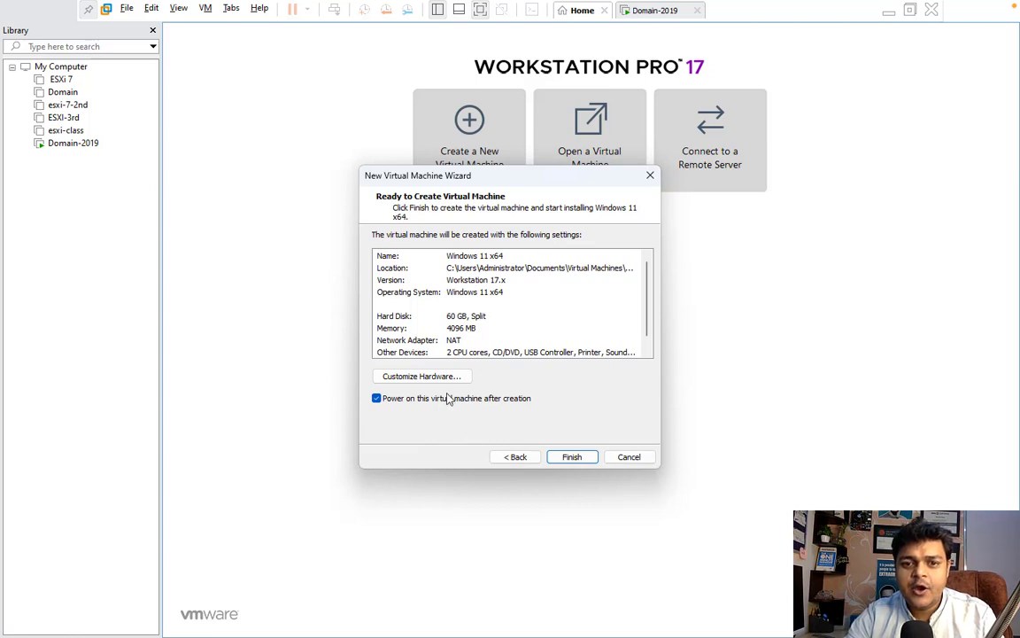
{"action": "left_click", "coordinate": [412, 376]}
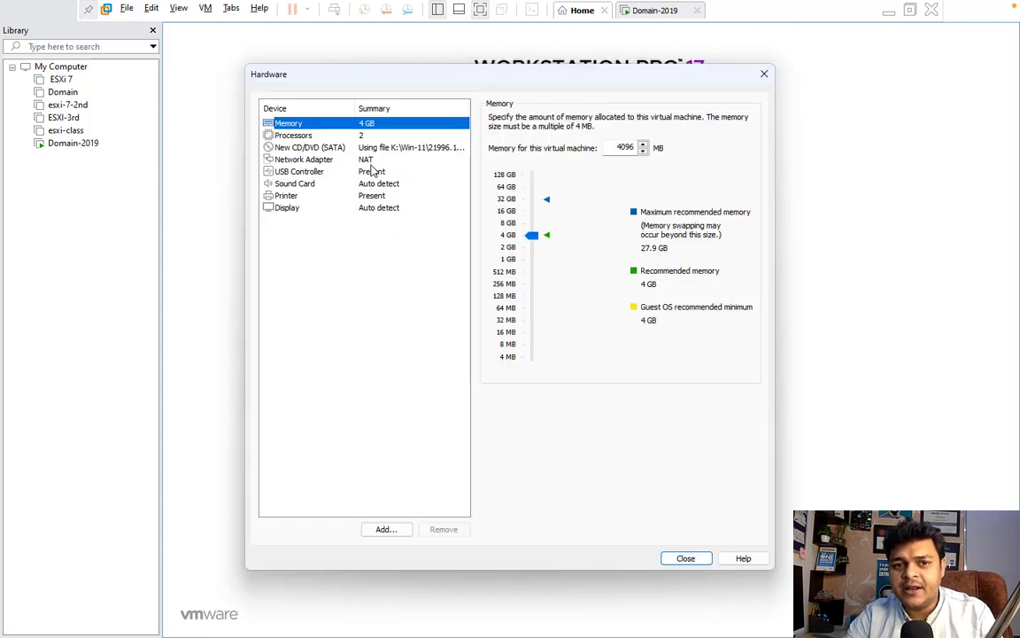
- Set the network adapter to Bridged, replicating physical connection state, then finish creating the VM
{"action": "left_click", "coordinate": [336, 160]}
{"action": "left_click", "coordinate": [381, 128]}
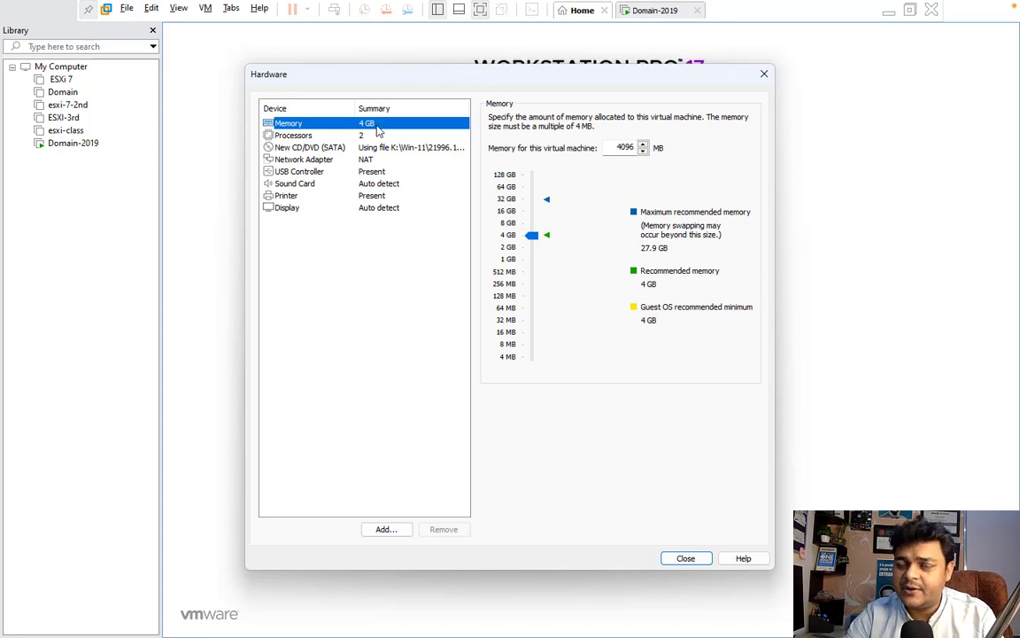
{"action": "left_click", "coordinate": [341, 158]}
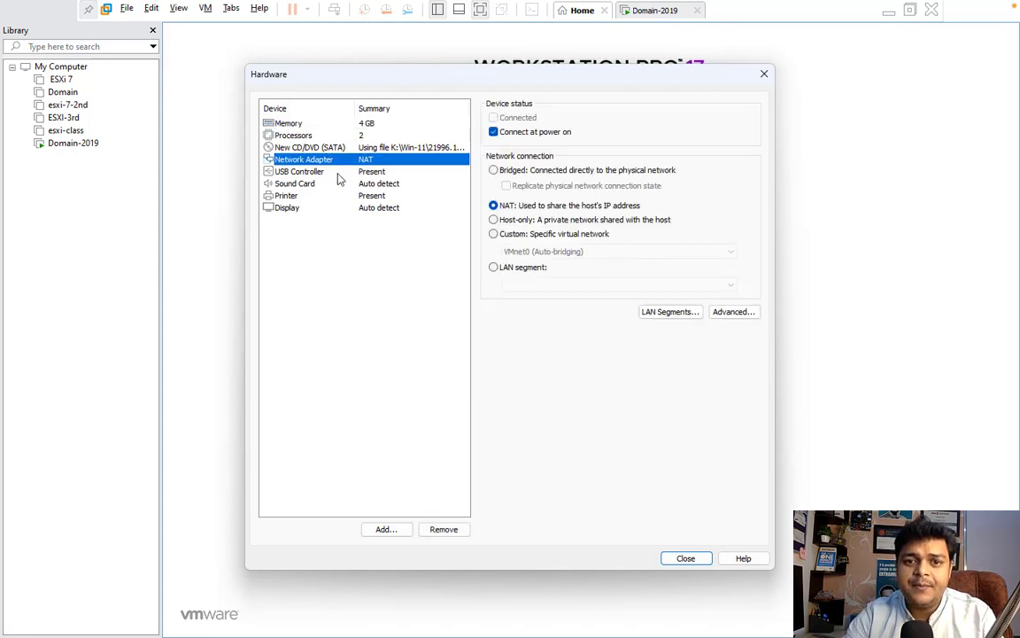
{"action": "left_click", "coordinate": [493, 169]}
{"action": "left_click", "coordinate": [505, 185]}
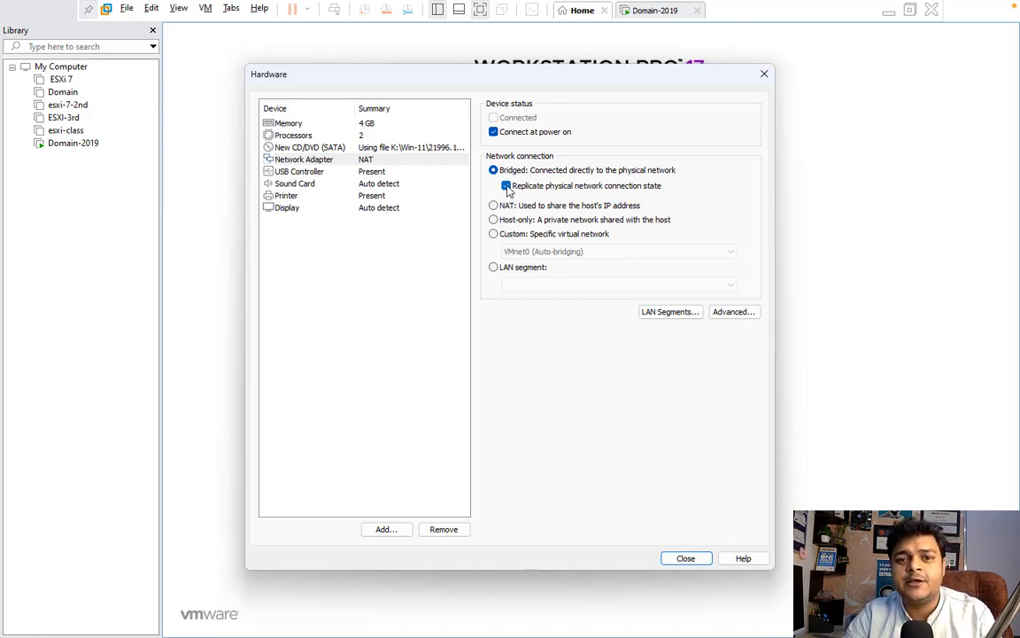
{"action": "left_click", "coordinate": [685, 558]}
{"action": "left_click", "coordinate": [578, 464]}
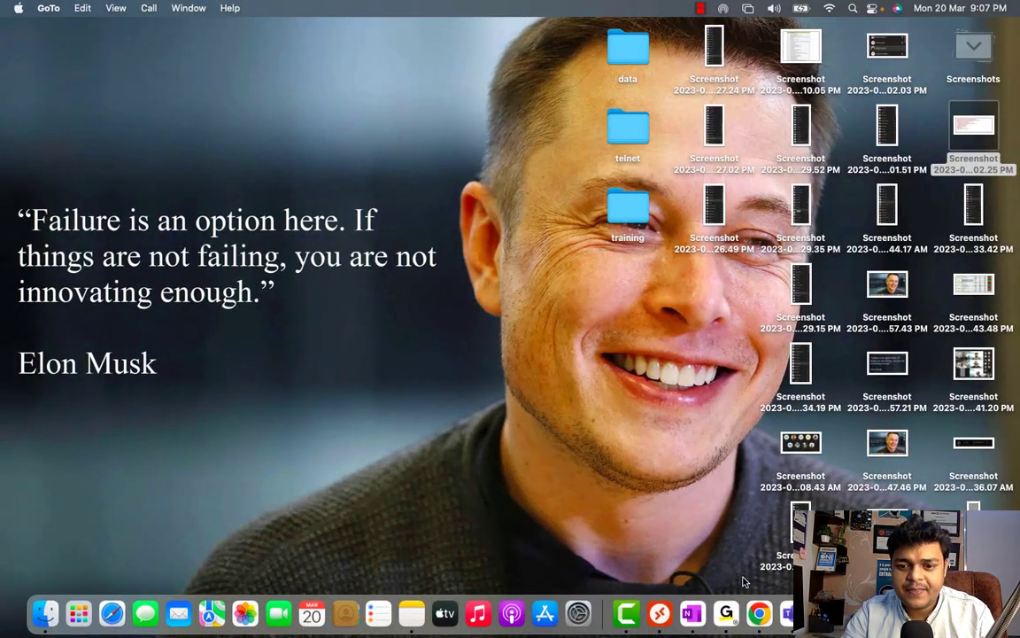
- Collapse the desktop screenshots into a Screenshots stack and return to the booting Windows 11 VM
{"action": "left_click", "coordinate": [980, 52]}
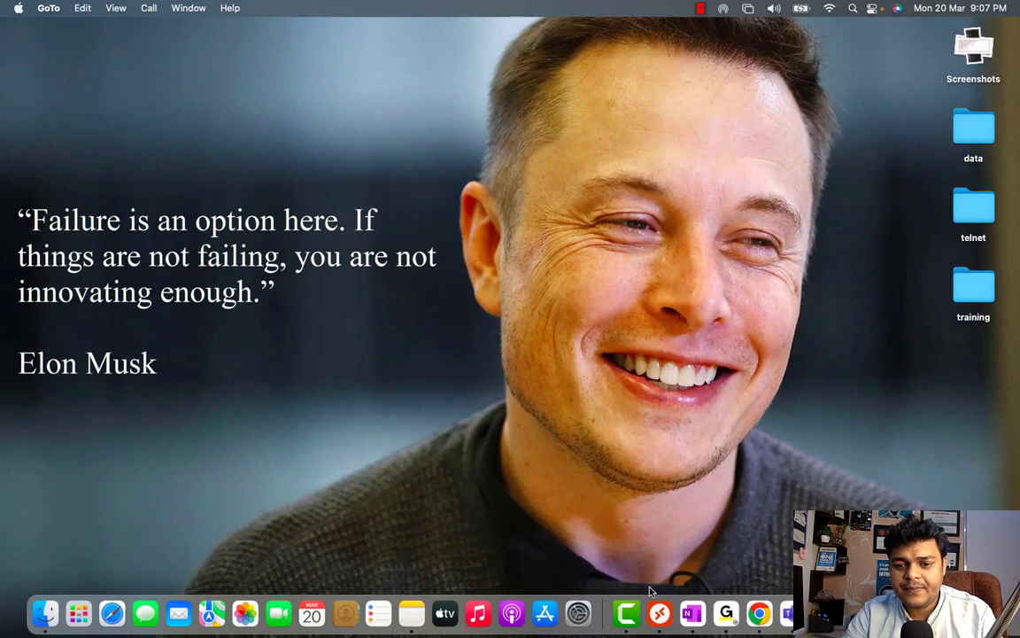
{"action": "right_click", "coordinate": [626, 613]}
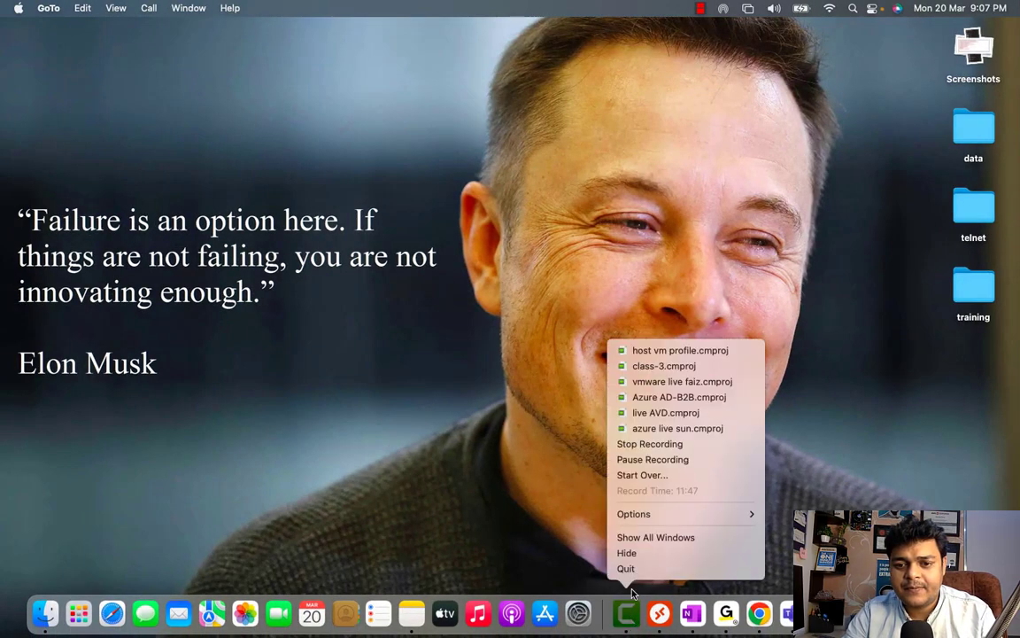
{"action": "left_click", "coordinate": [656, 460]}
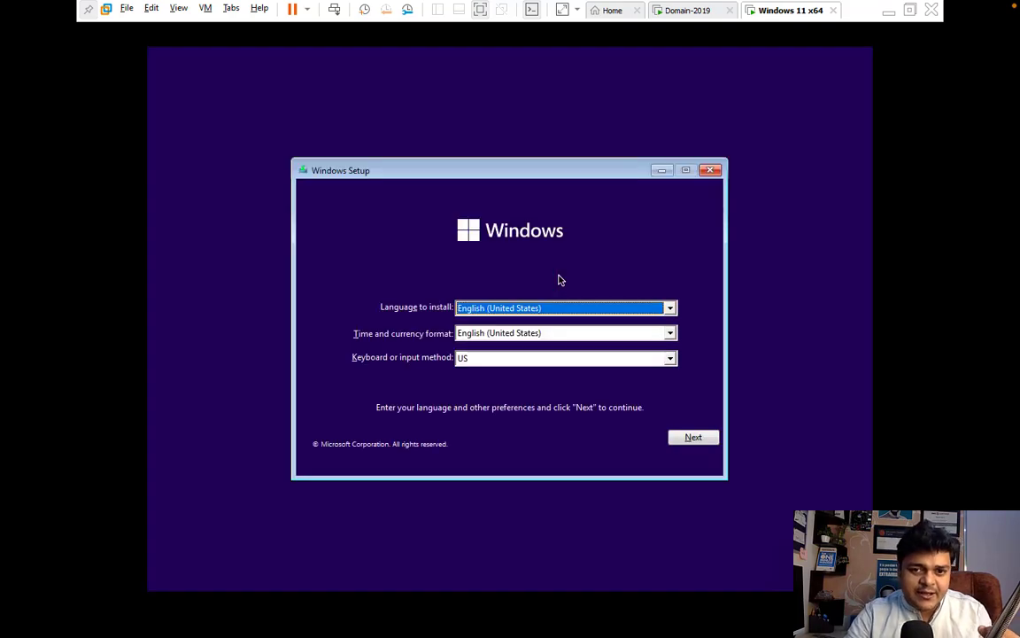
- Begin Windows Setup with default language, no product key, choosing Windows 11 Pro
{"action": "left_click", "coordinate": [691, 440]}
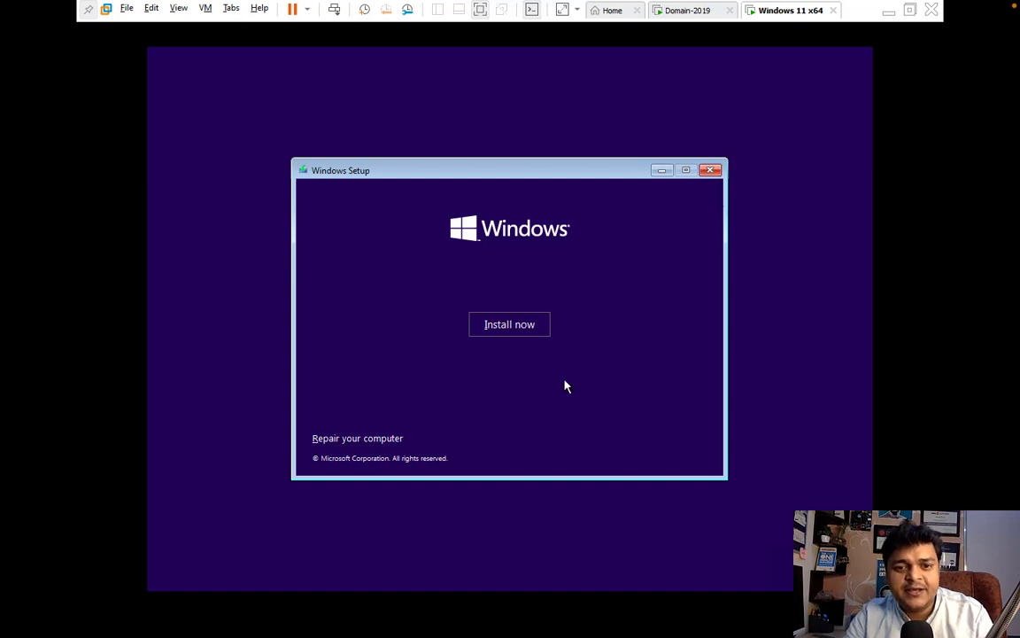
{"action": "left_click", "coordinate": [521, 327]}
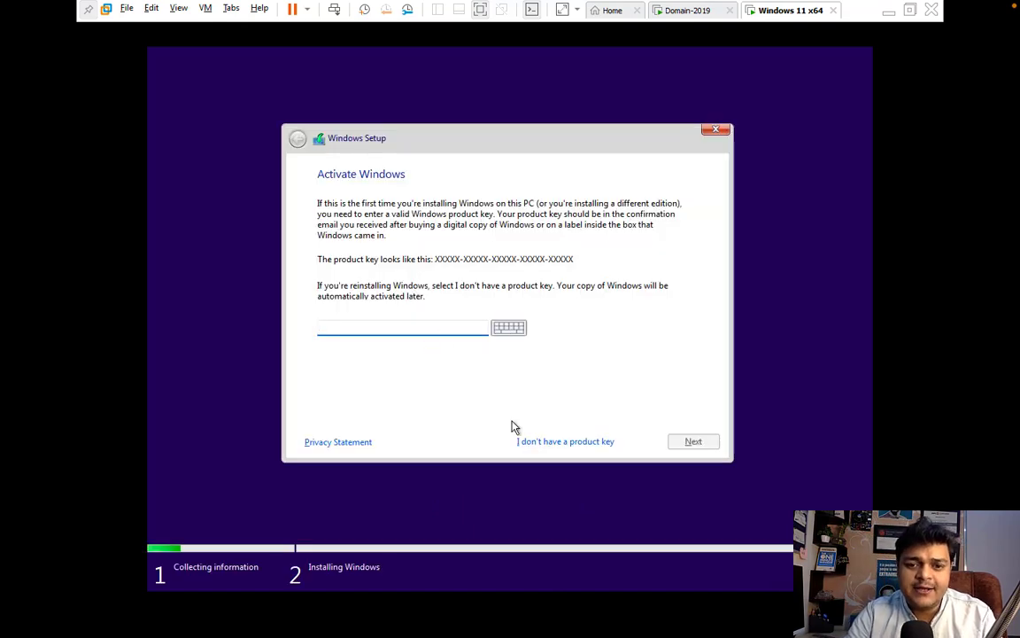
{"action": "left_click", "coordinate": [549, 442]}
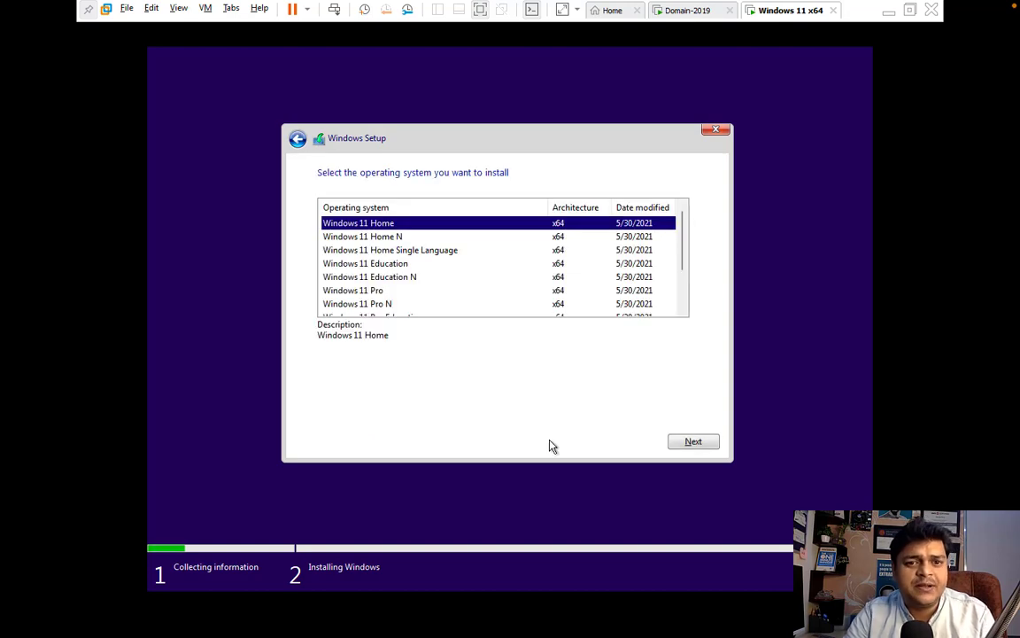
{"action": "left_click", "coordinate": [387, 303]}
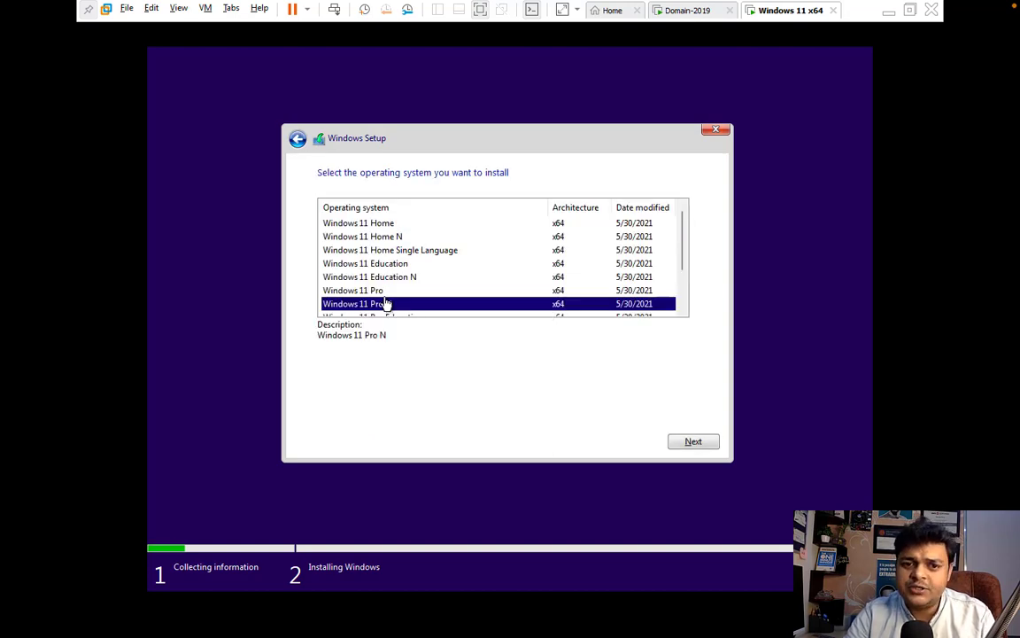
{"action": "left_click", "coordinate": [364, 294]}
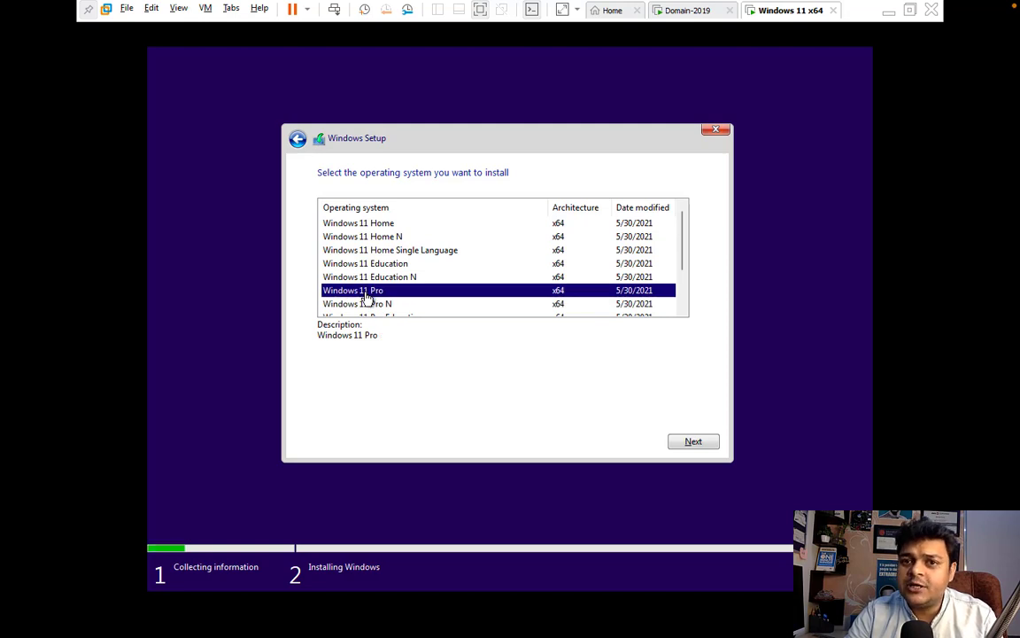
{"action": "left_click", "coordinate": [707, 442]}
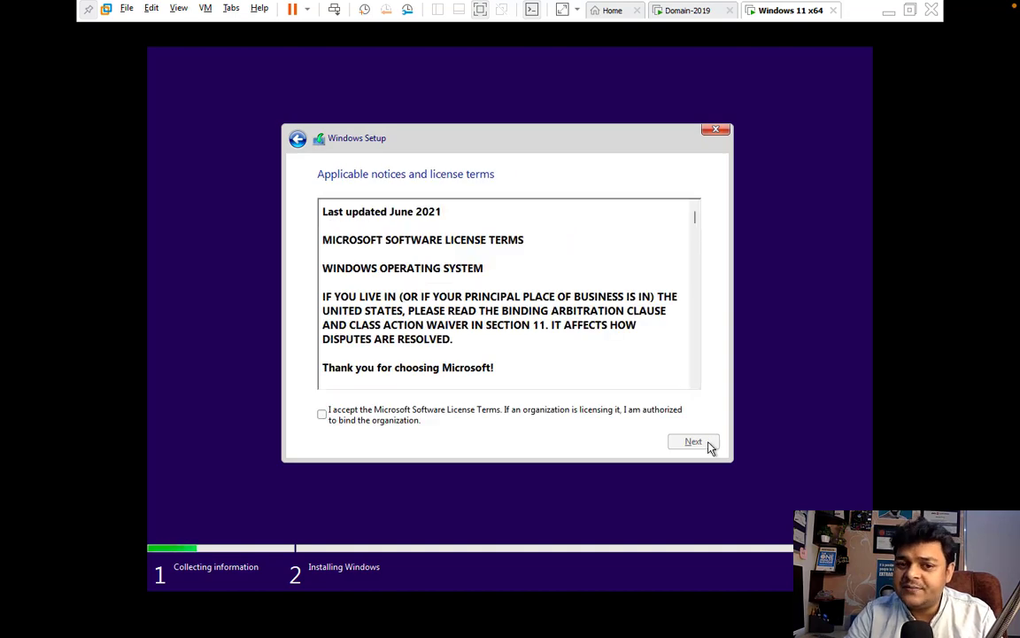
- Accept the license and do a custom install onto the 60 GB unallocated drive
{"action": "left_click", "coordinate": [355, 423]}
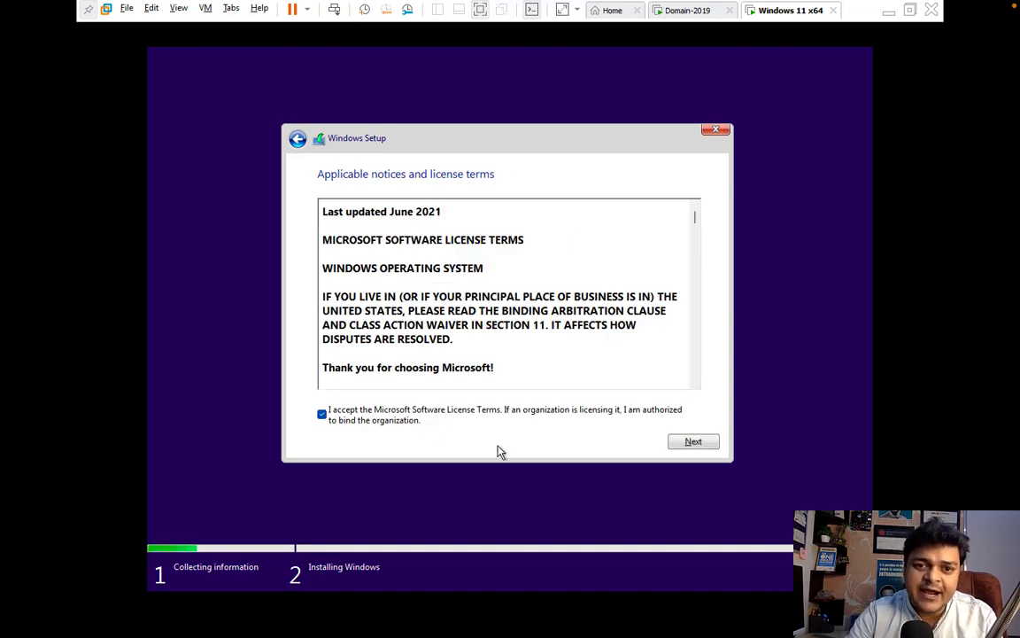
{"action": "left_click", "coordinate": [692, 443]}
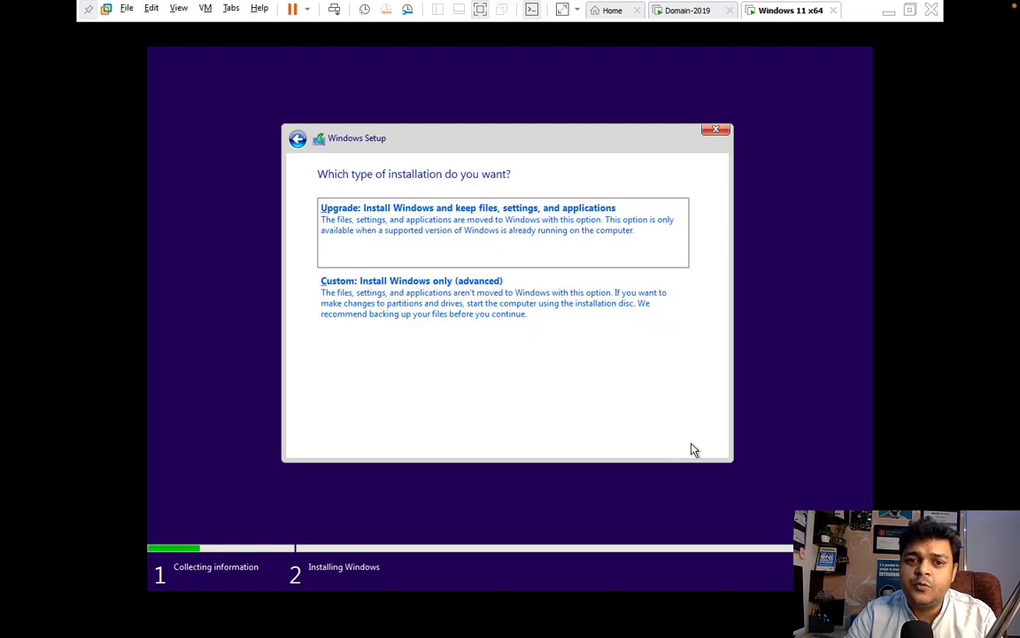
{"action": "left_click", "coordinate": [387, 310]}
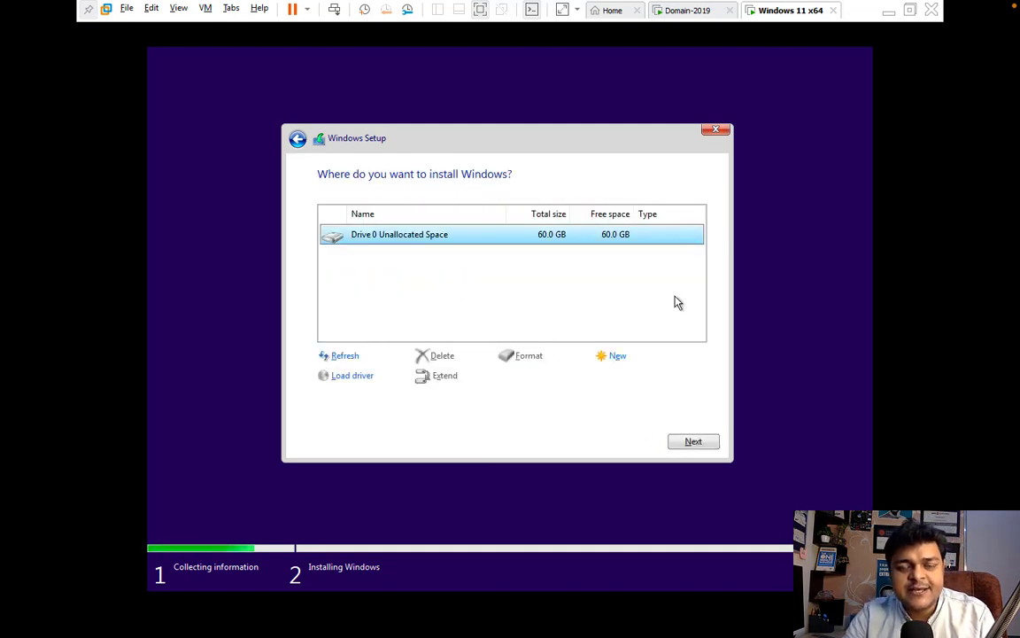
{"action": "left_click", "coordinate": [695, 442]}
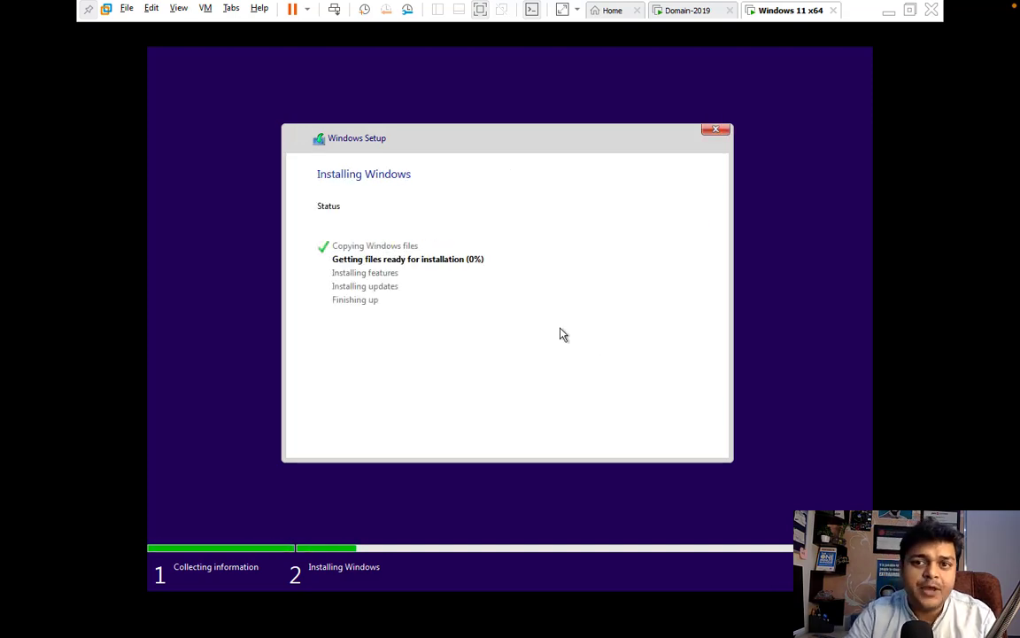
- Finish VMware Tools Setup on Domain-2019, restart it, and return to the Windows 11 x64 VM
{"action": "left_click", "coordinate": [689, 19]}
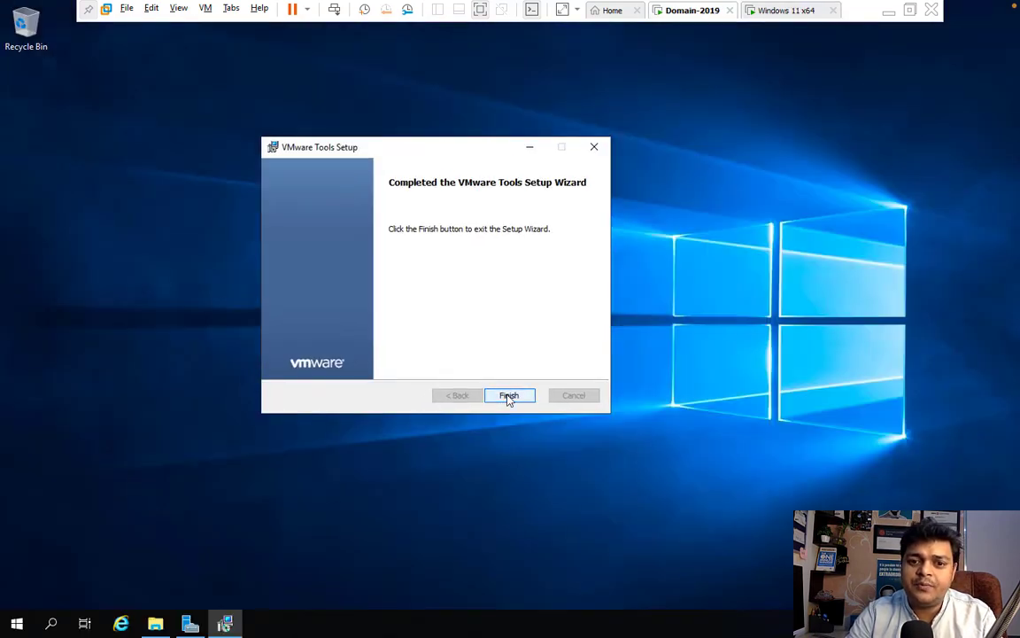
{"action": "left_click", "coordinate": [509, 396]}
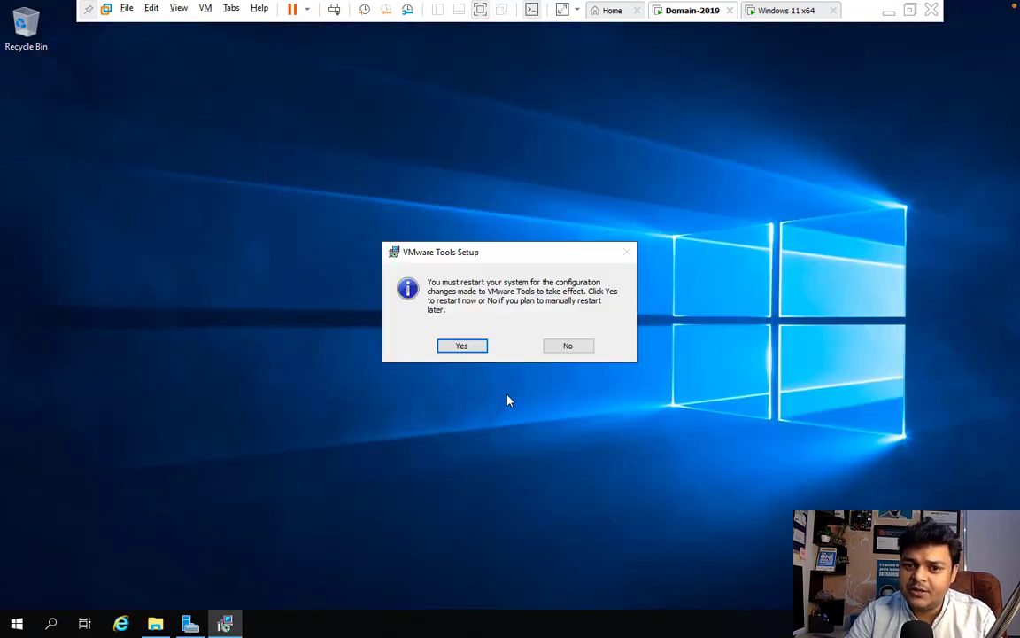
{"action": "left_click", "coordinate": [462, 346]}
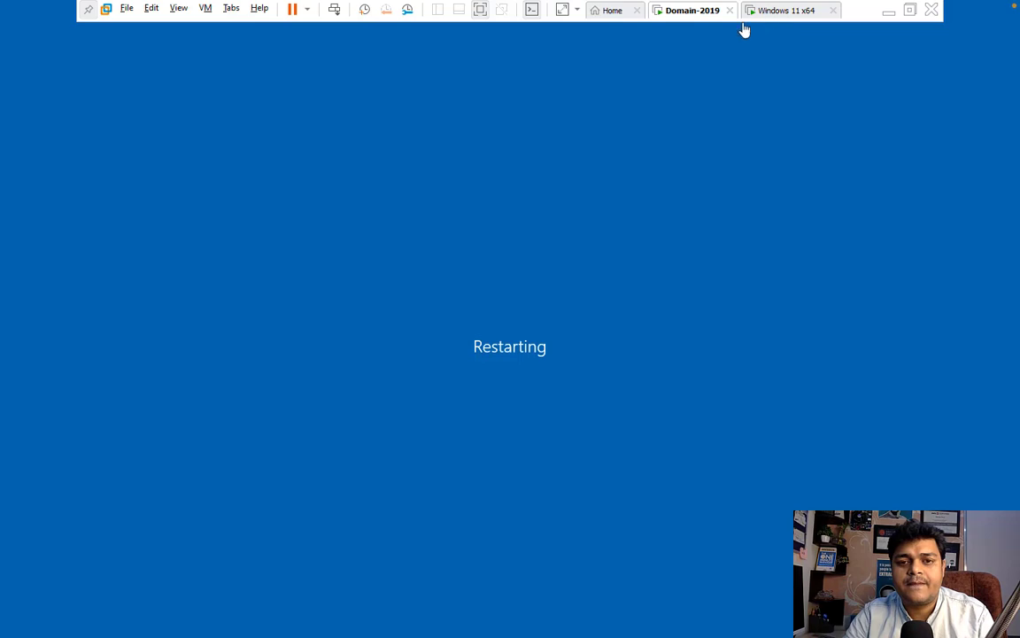
{"action": "key", "text": "ctrl+Left"}
{"action": "key", "text": "ctrl+Right"}
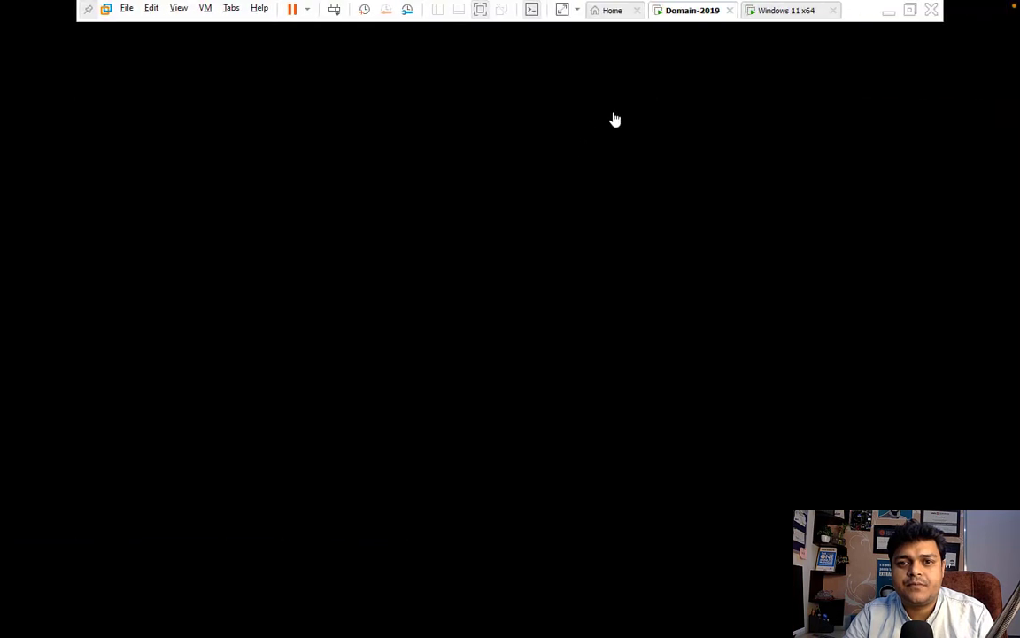
{"action": "left_click", "coordinate": [779, 12]}
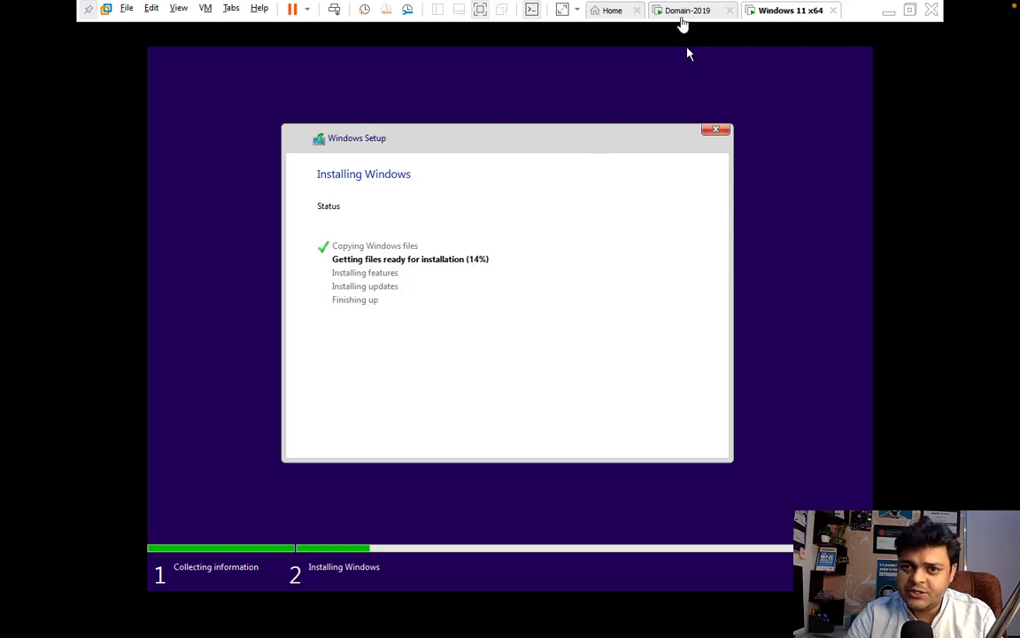
- Check Domain-2019 restarting and Windows 11 install progress, ending on the Domain-2019 lock screen
{"action": "left_click", "coordinate": [684, 11]}
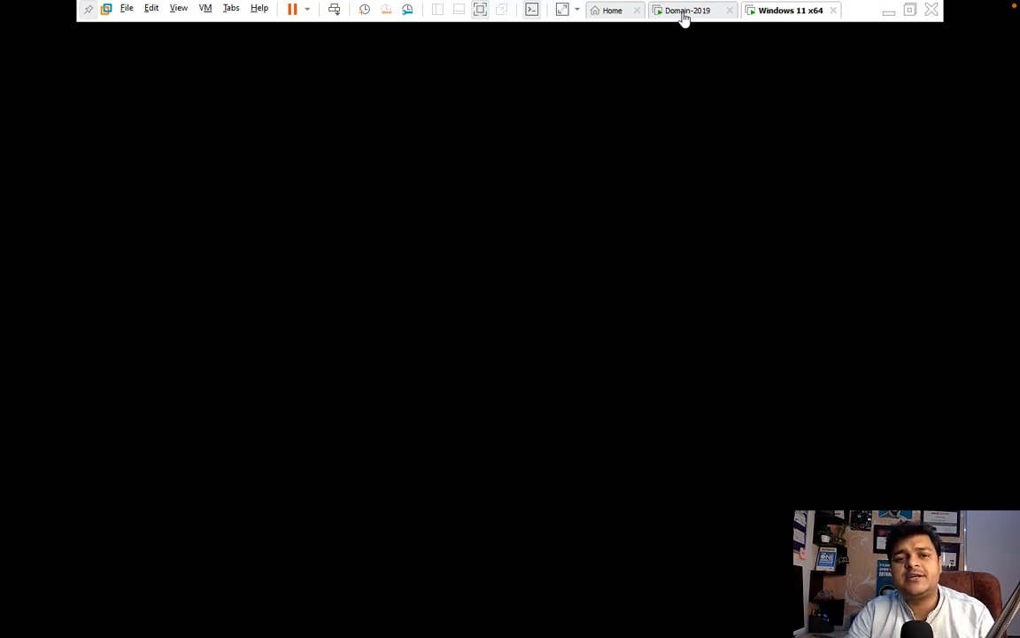
{"action": "left_click", "coordinate": [684, 10]}
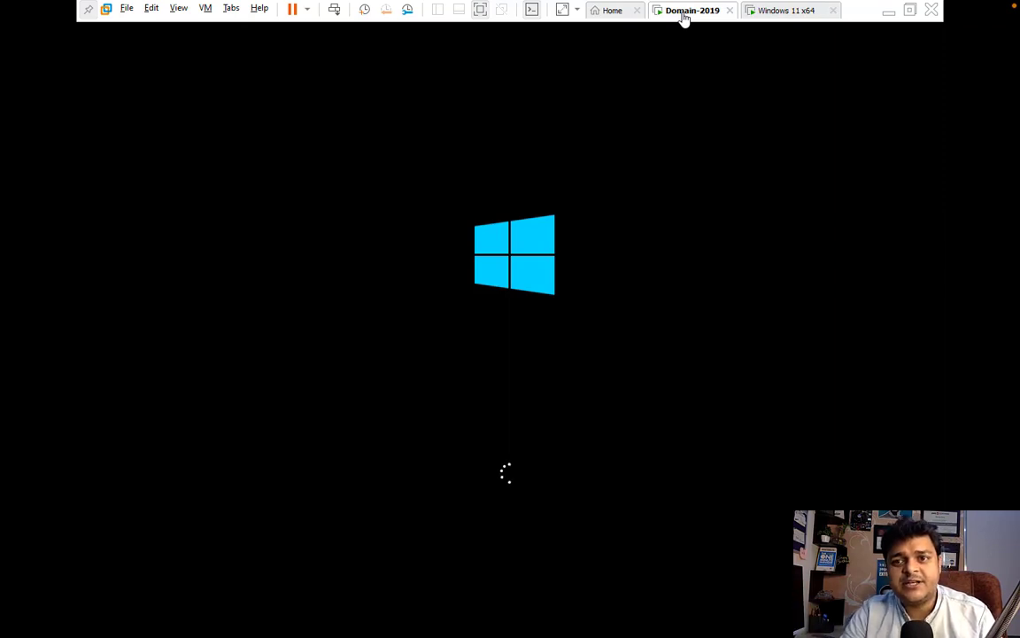
{"action": "left_click", "coordinate": [779, 12]}
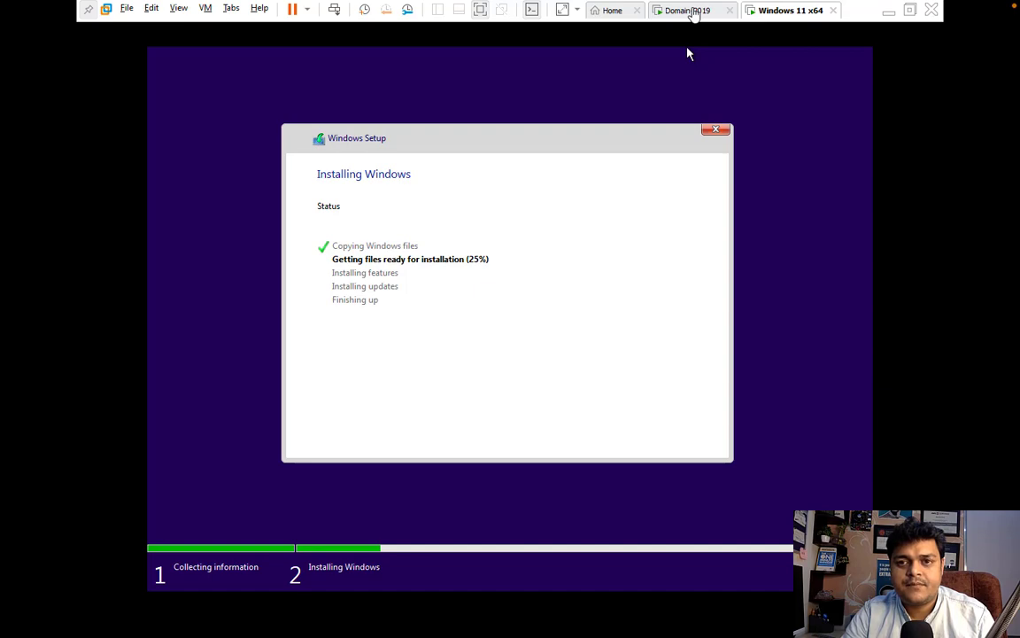
{"action": "left_click", "coordinate": [693, 12]}
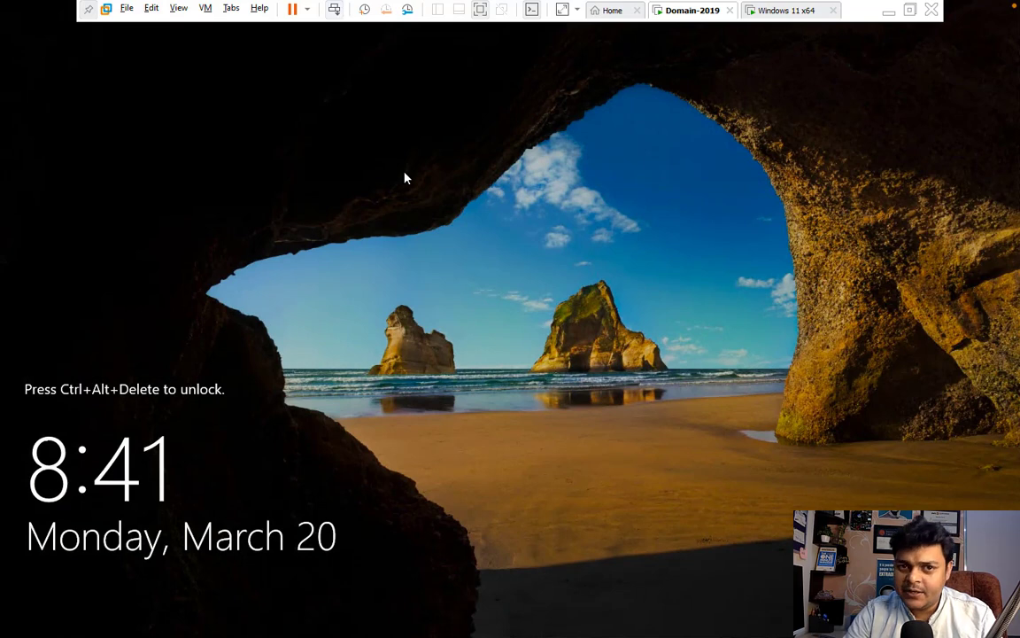
- Sign in to Domain-2019 as Administrator with Ctrl+Alt+Insert and the account password
{"action": "key", "text": "ctrl+alt+Insert"}
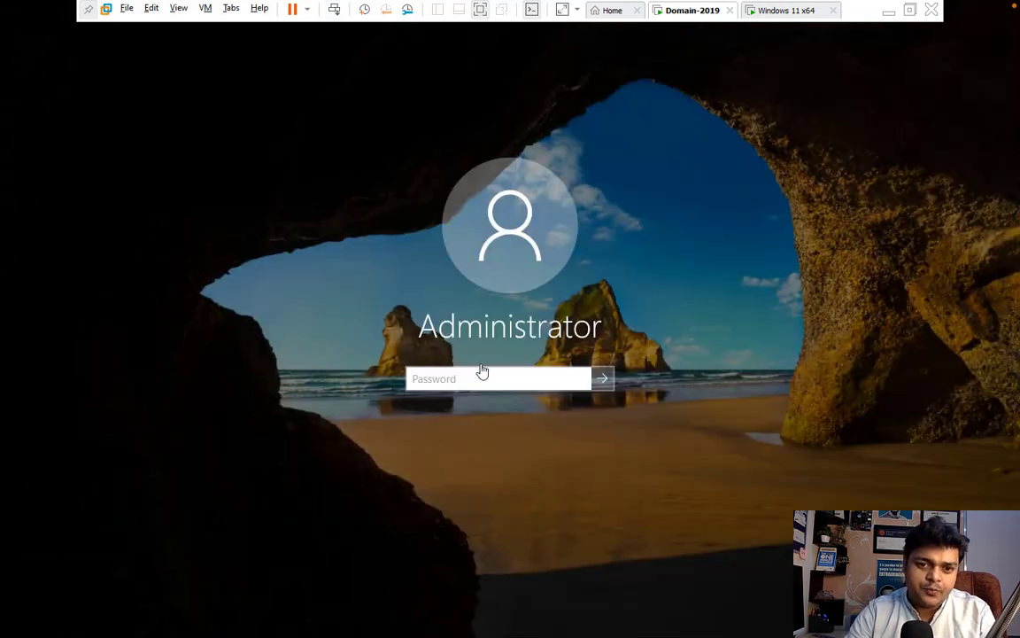
{"action": "type", "text": "*****"}
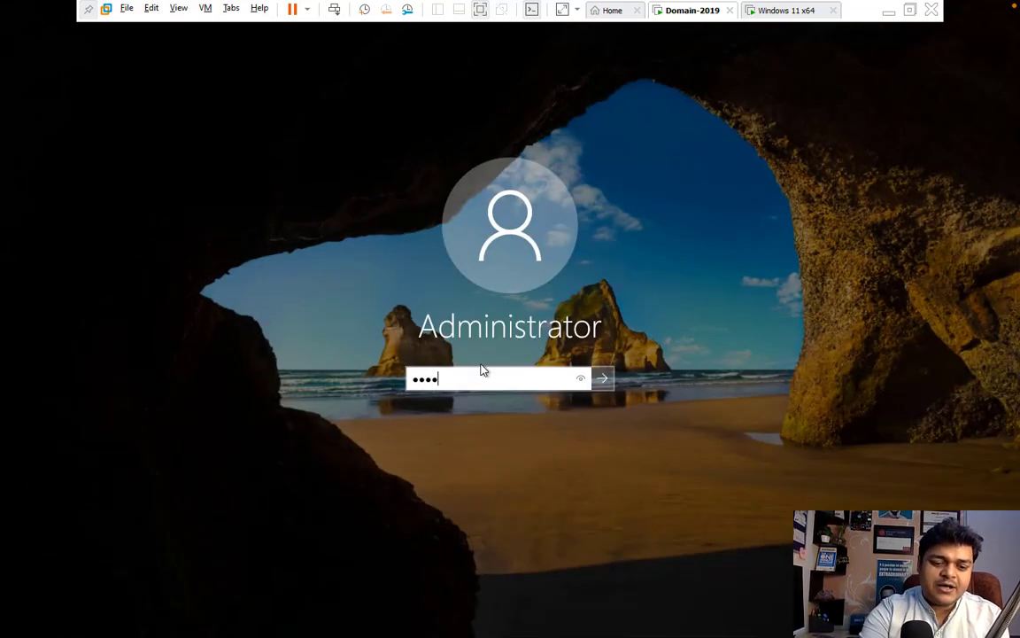
{"action": "type", "text": "****"}
{"action": "key", "text": "Return"}
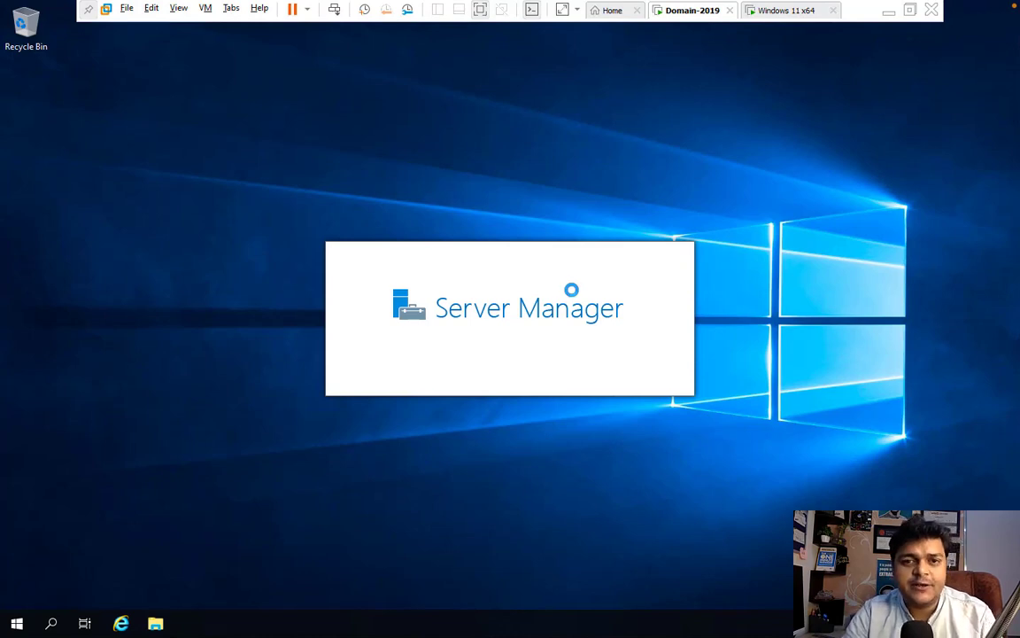
- Refresh the desktop, dismiss the Windows Admin Center notice, and maximize Server Manager
{"action": "right_click", "coordinate": [717, 221]}
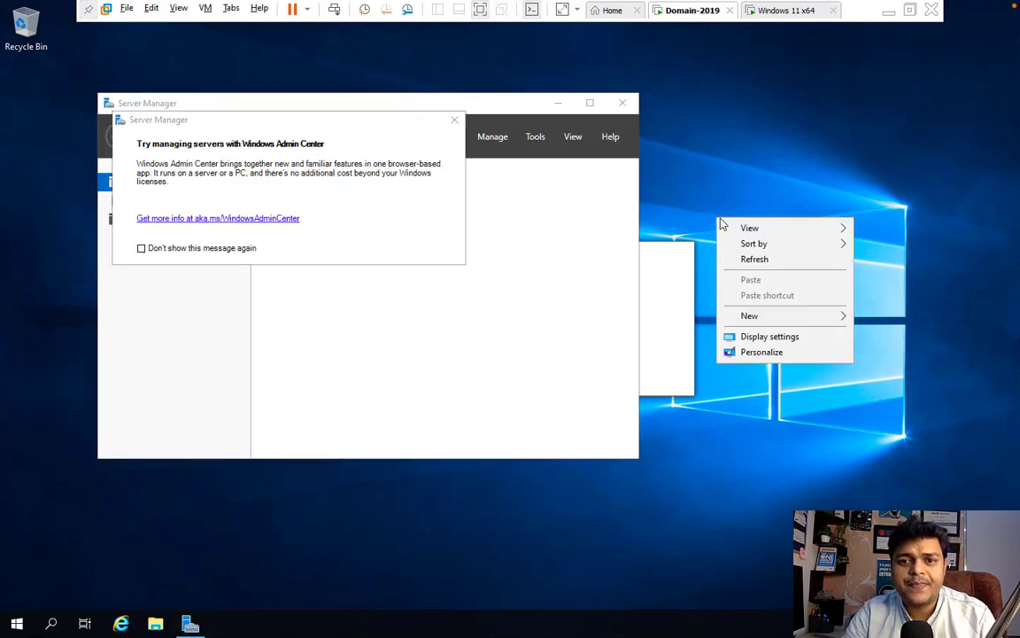
{"action": "left_click", "coordinate": [755, 259]}
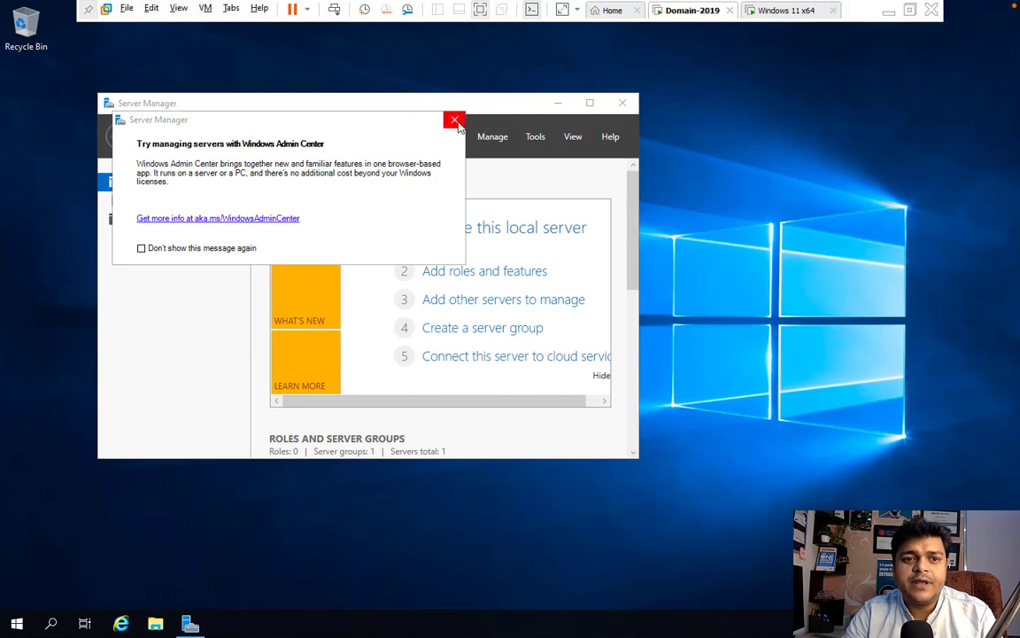
{"action": "left_click", "coordinate": [454, 120]}
{"action": "left_click", "coordinate": [590, 103]}
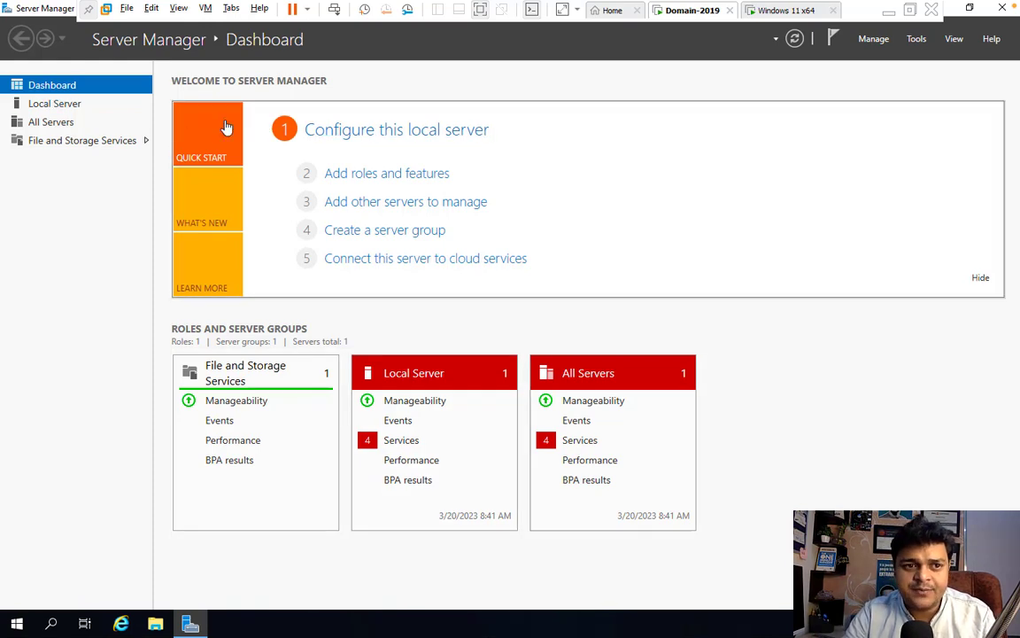
- Tour Local Server, All Servers and File and Storage Services, then return to the Dashboard
{"action": "left_click", "coordinate": [67, 111]}
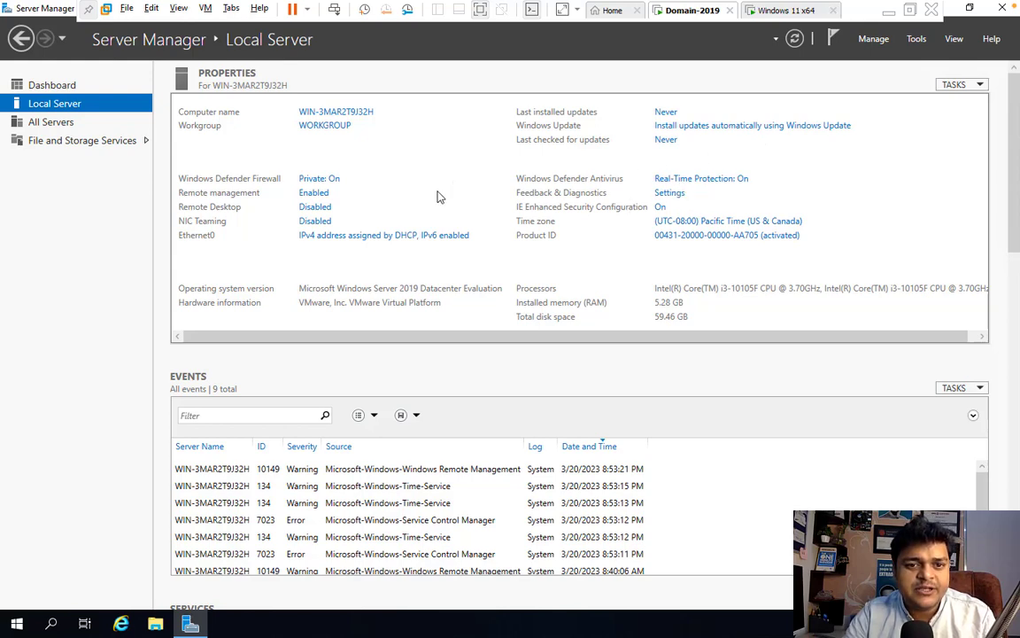
{"action": "left_click", "coordinate": [61, 125]}
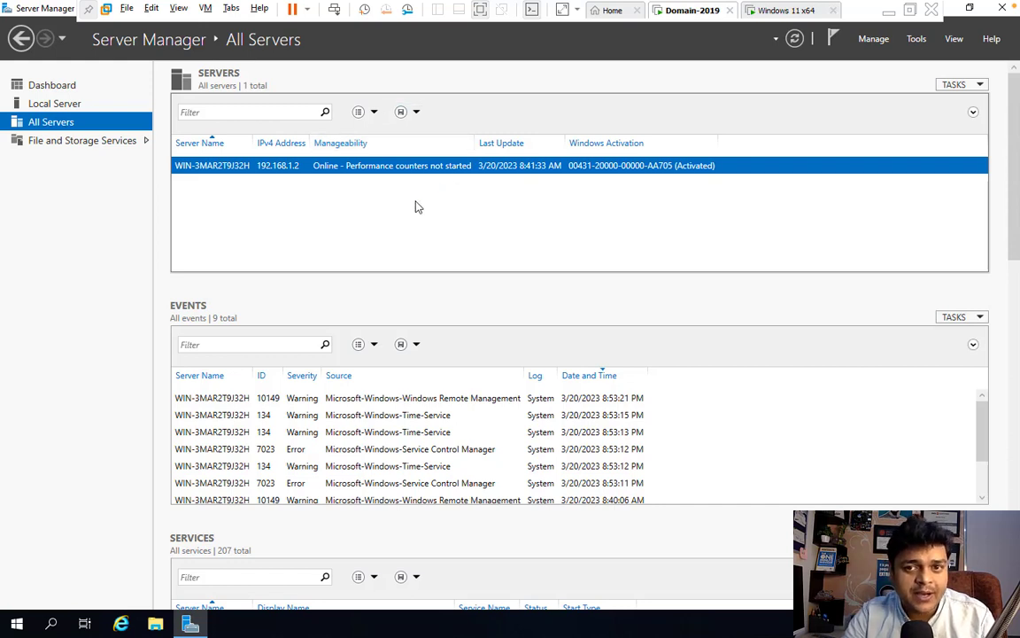
{"action": "left_click", "coordinate": [84, 140]}
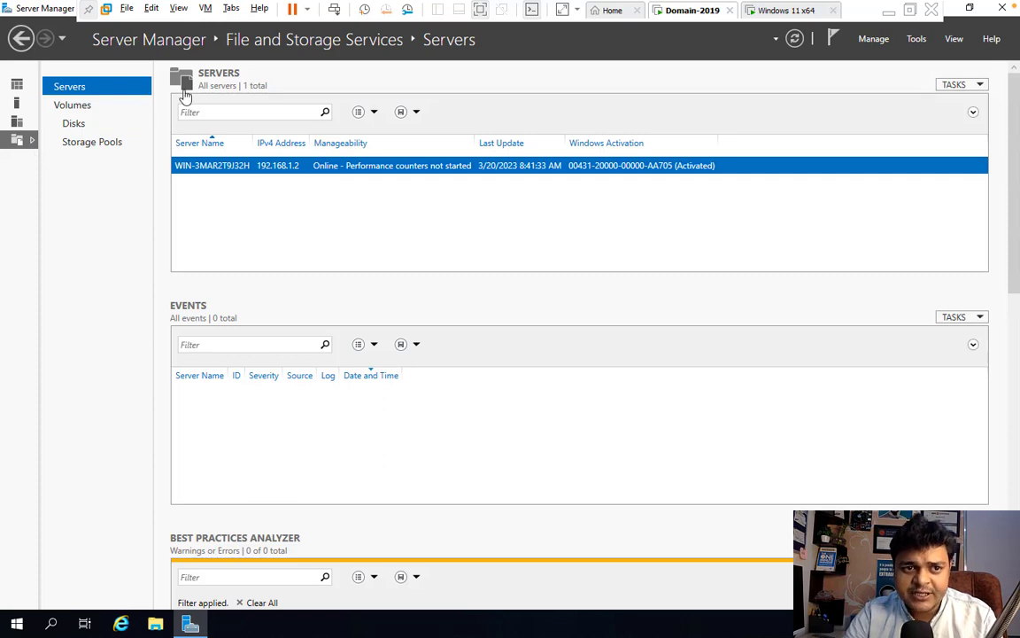
{"action": "left_click", "coordinate": [20, 40]}
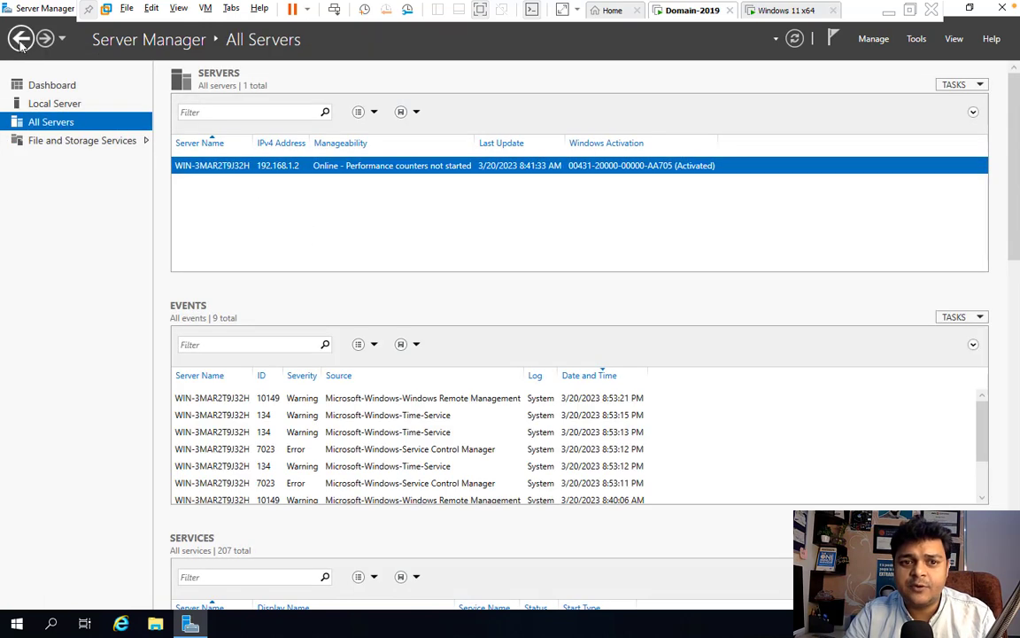
{"action": "left_click", "coordinate": [71, 87]}
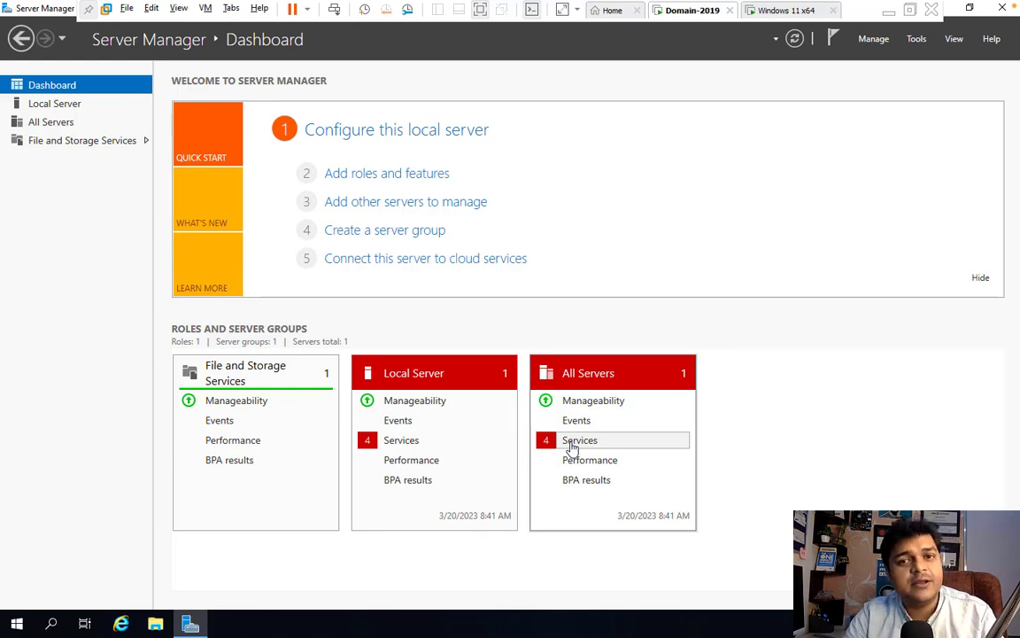
- Review Server Manager's Manage menu and Tools list without launching anything
{"action": "left_click", "coordinate": [875, 40]}
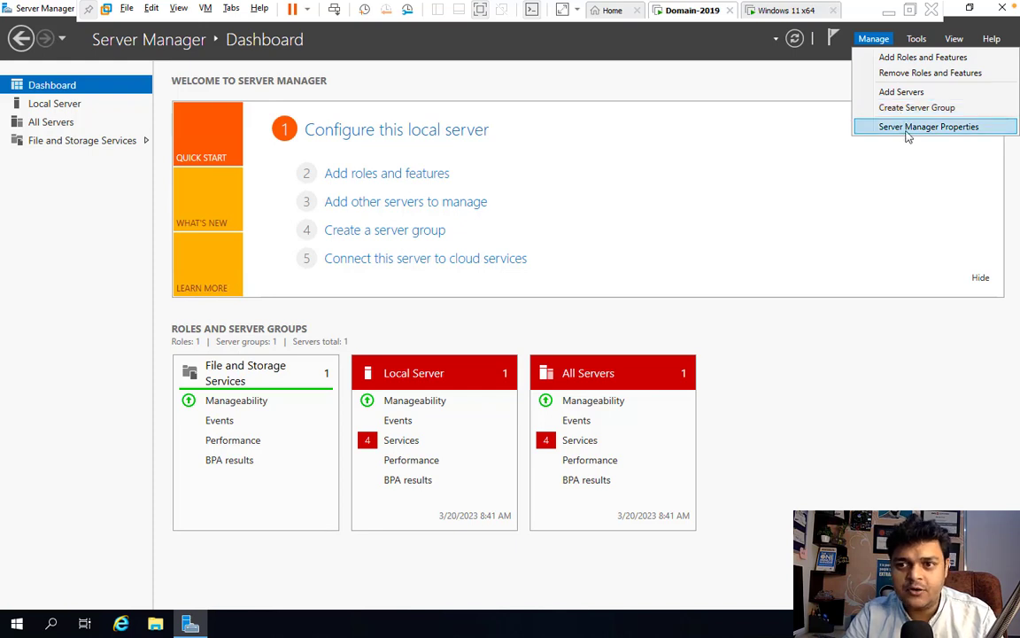
{"action": "left_click", "coordinate": [777, 171]}
{"action": "left_click", "coordinate": [921, 40]}
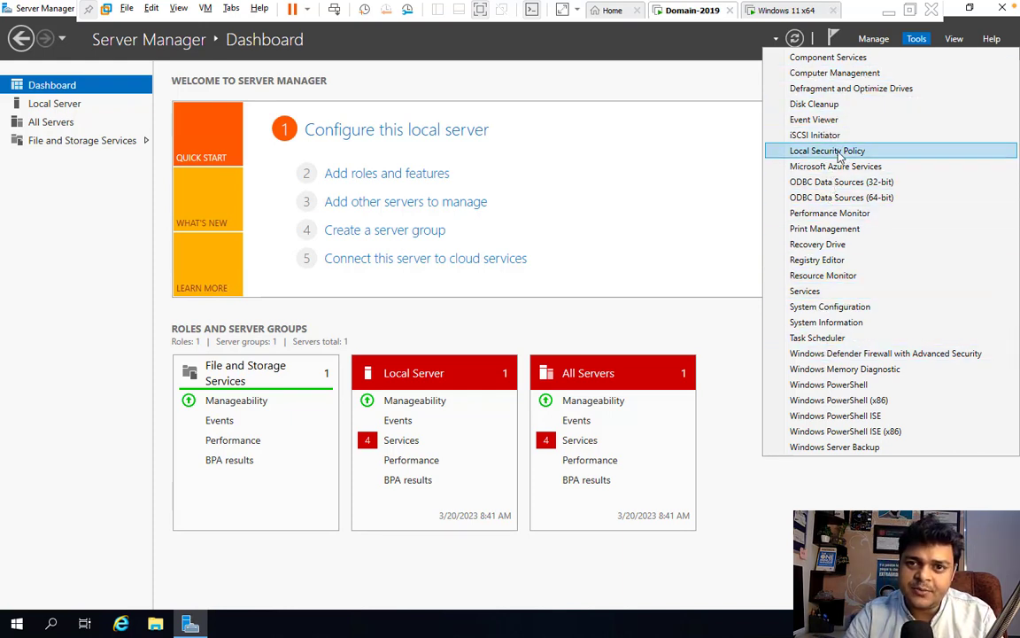
{"action": "left_click", "coordinate": [635, 164]}
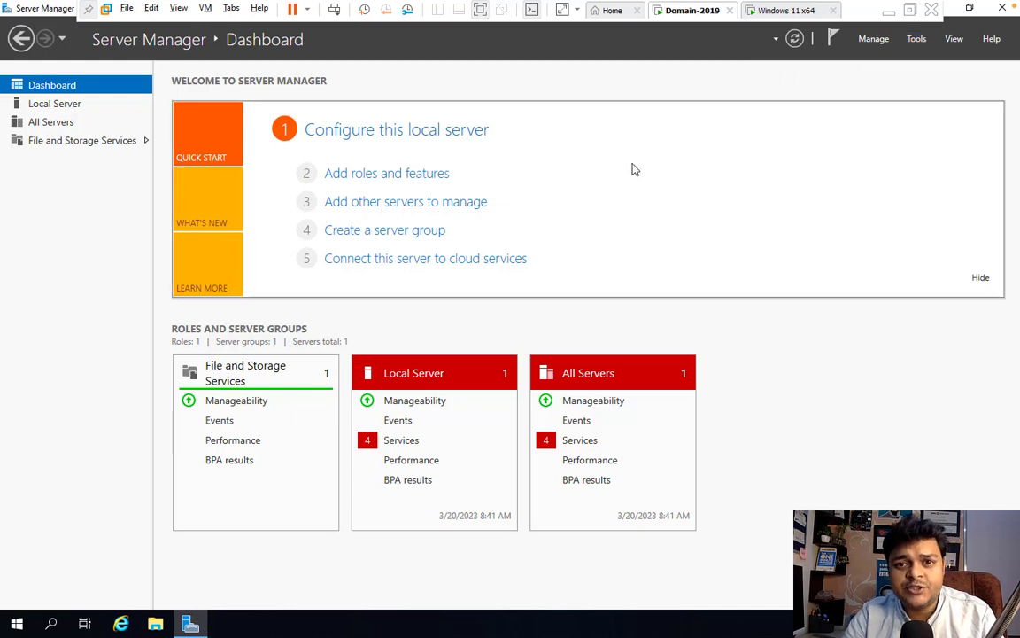
- Check the Tools list once more, then minimize the VM window to show the host desktop
{"action": "left_click", "coordinate": [917, 39]}
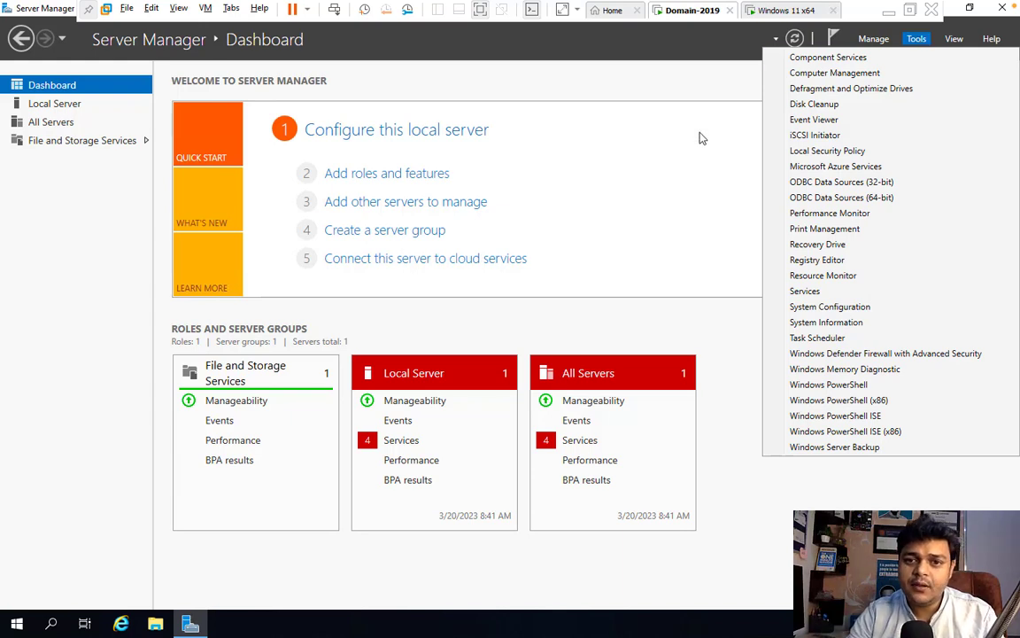
{"action": "left_click", "coordinate": [631, 117]}
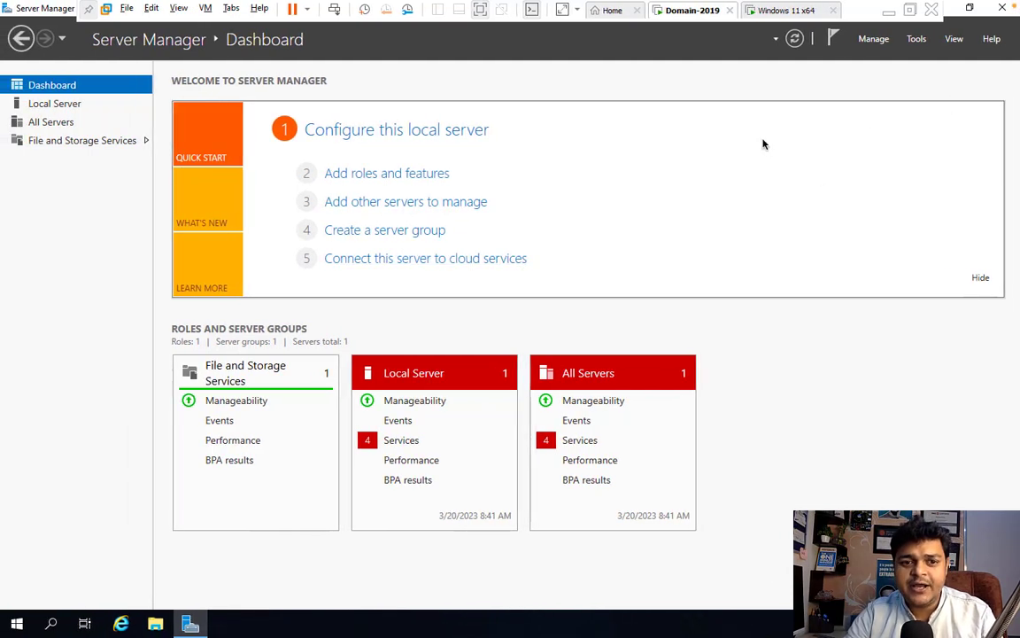
{"action": "left_click", "coordinate": [893, 10]}
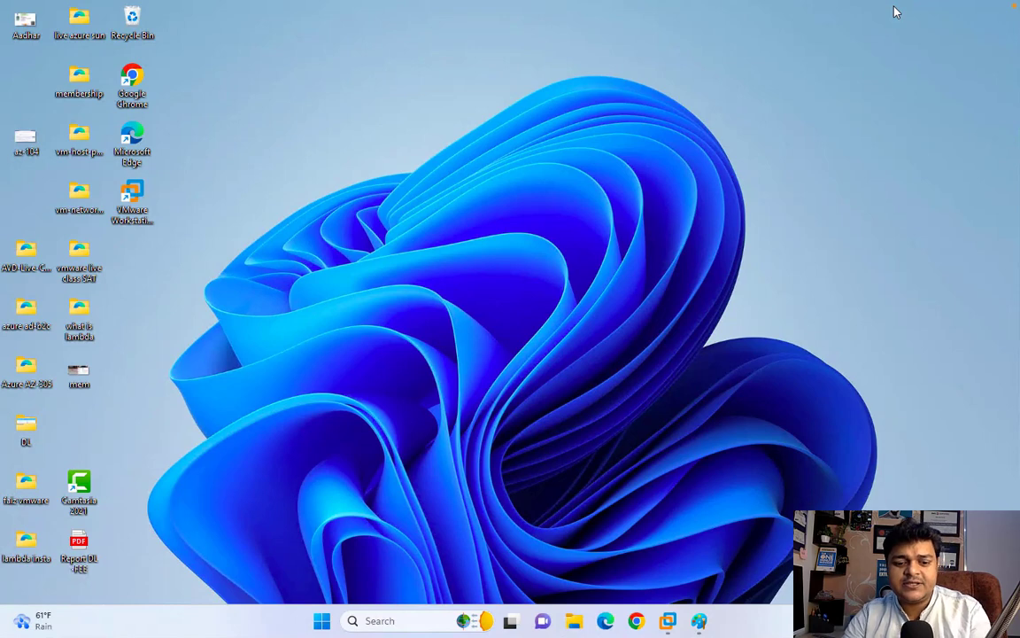
- Launch Paint with mspaint and select the Pencil at 3px thickness
{"action": "key", "text": "super+r"}
{"action": "key", "text": "Return"}
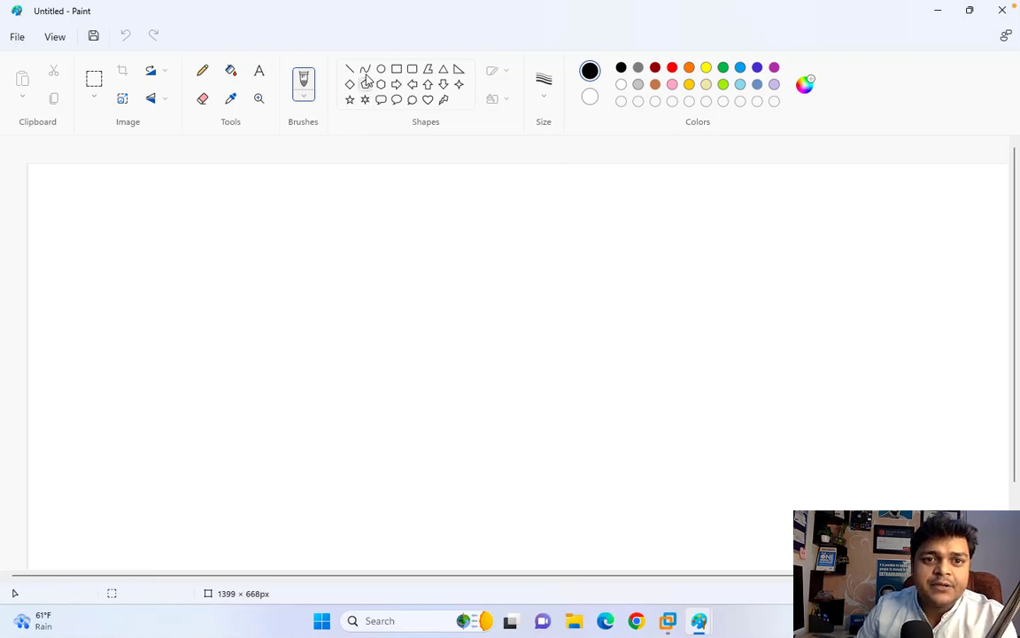
{"action": "left_click", "coordinate": [201, 73]}
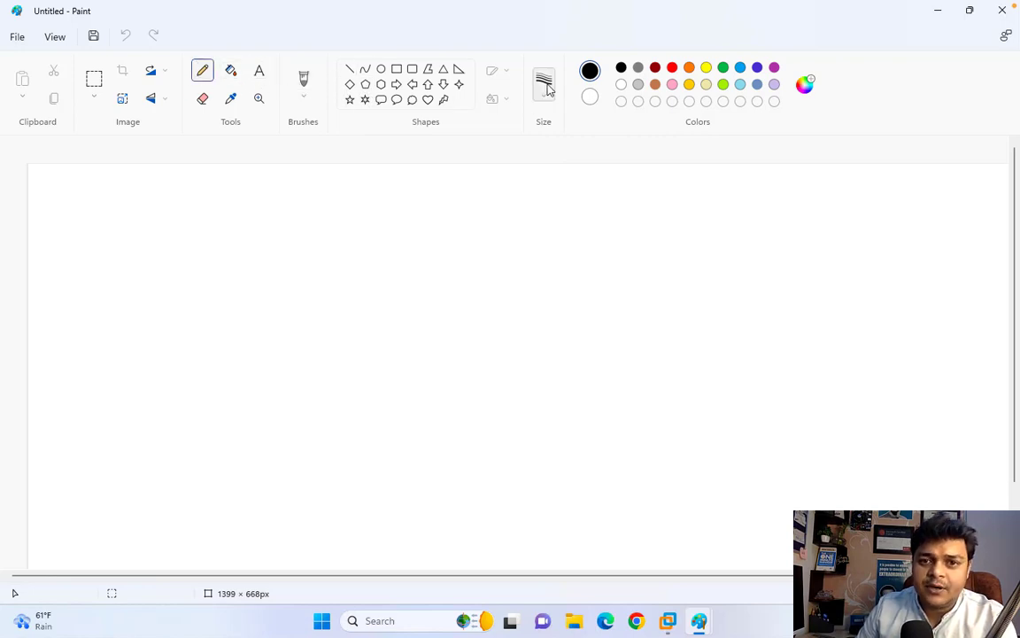
{"action": "left_click", "coordinate": [545, 86]}
{"action": "left_click", "coordinate": [535, 192]}
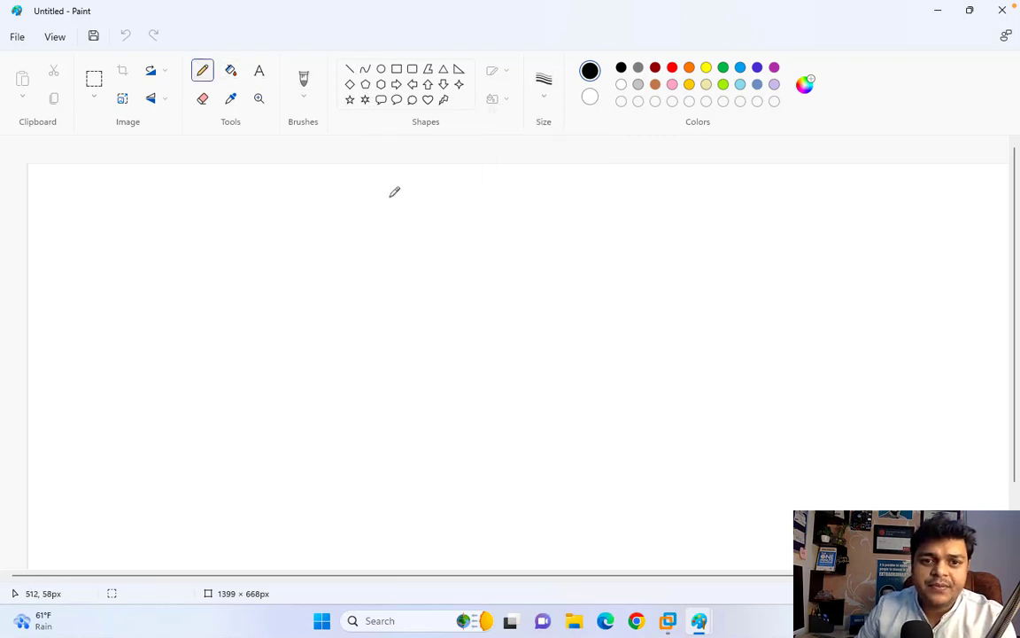
- Handwrite the heading 'Install AD-Installation' in black near the top centre
{"action": "mouse_move", "coordinate": [394, 192]}
{"action": "left_mouse_down"}
{"action": "mouse_move", "coordinate": [387, 209]}
{"action": "mouse_move", "coordinate": [435, 191]}
{"action": "mouse_move", "coordinate": [473, 212]}
{"action": "mouse_move", "coordinate": [511, 192]}
{"action": "mouse_move", "coordinate": [521, 214]}
{"action": "left_mouse_up"}
{"action": "left_click_drag", "start_coordinate": [503, 206], "coordinate": [530, 214]}
{"action": "left_click_drag", "start_coordinate": [530, 193], "coordinate": [544, 205]}
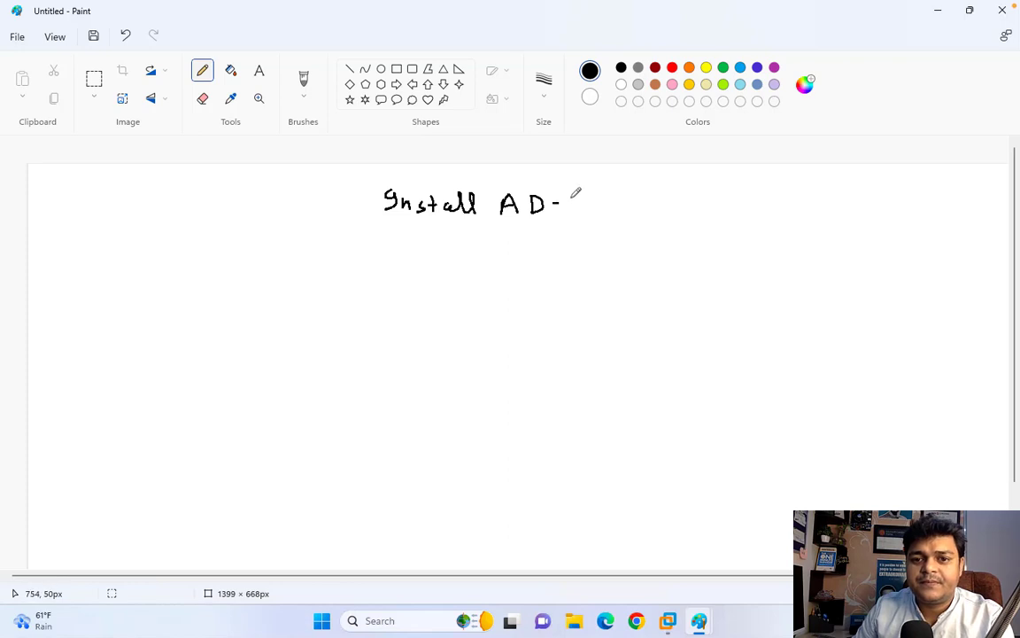
{"action": "mouse_move", "coordinate": [573, 195]}
{"action": "left_mouse_down"}
{"action": "mouse_move", "coordinate": [588, 207]}
{"action": "mouse_move", "coordinate": [674, 209]}
{"action": "mouse_move", "coordinate": [704, 195]}
{"action": "mouse_move", "coordinate": [733, 209]}
{"action": "left_mouse_up"}
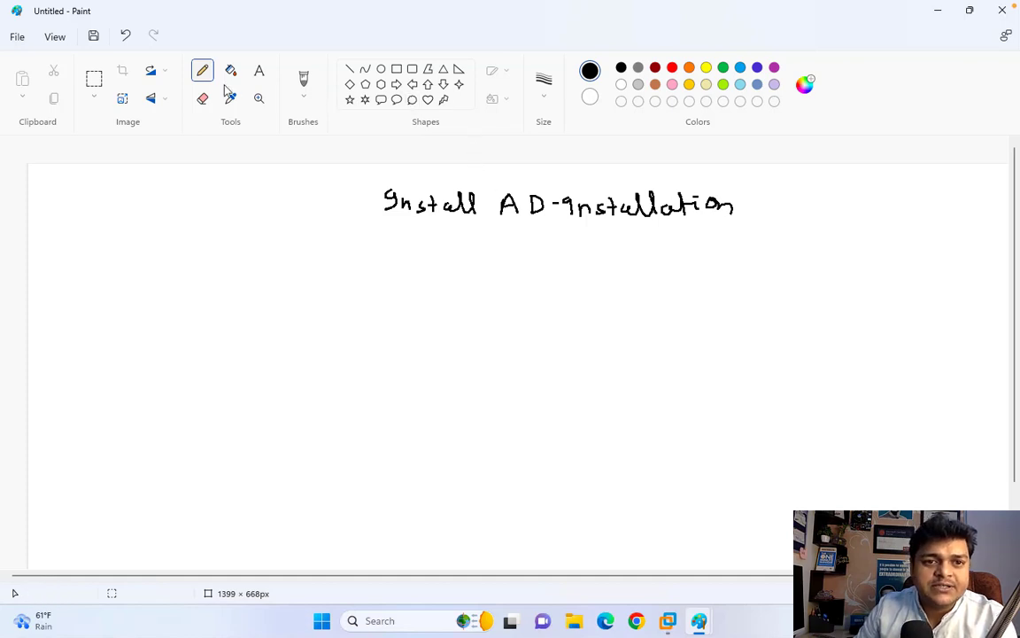
- In dark red, write items 1–3: server versions, static IP, preferred/alternate DNS IP
{"action": "left_click", "coordinate": [654, 67]}
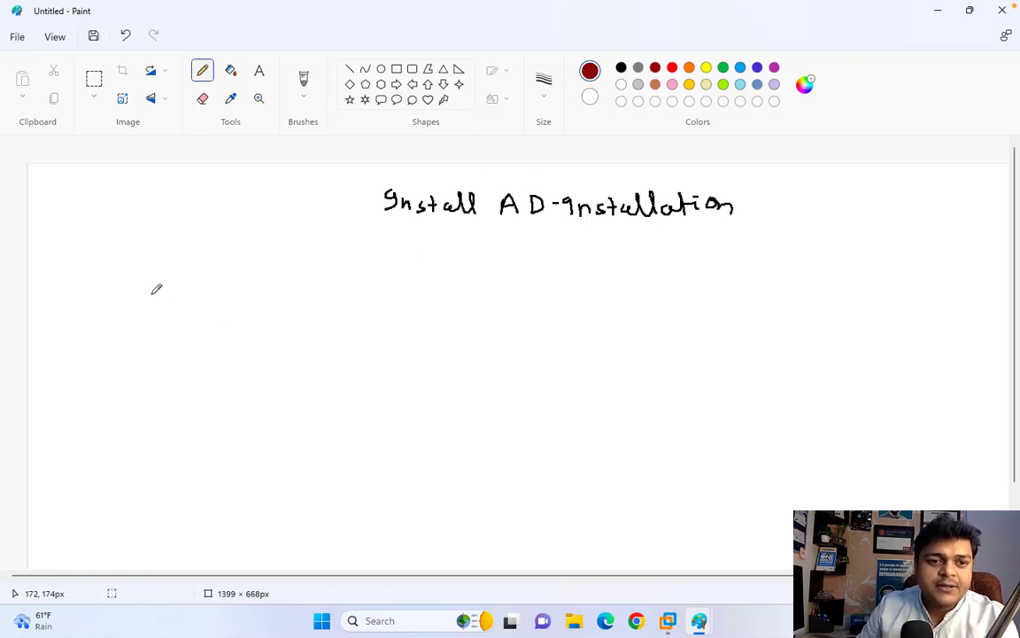
{"action": "mouse_move", "coordinate": [148, 285]}
{"action": "left_mouse_down"}
{"action": "mouse_move", "coordinate": [148, 301]}
{"action": "mouse_move", "coordinate": [225, 283]}
{"action": "mouse_move", "coordinate": [369, 290]}
{"action": "mouse_move", "coordinate": [428, 280]}
{"action": "mouse_move", "coordinate": [410, 289]}
{"action": "mouse_move", "coordinate": [427, 292]}
{"action": "mouse_move", "coordinate": [547, 282]}
{"action": "mouse_move", "coordinate": [523, 285]}
{"action": "mouse_move", "coordinate": [537, 295]}
{"action": "left_mouse_up"}
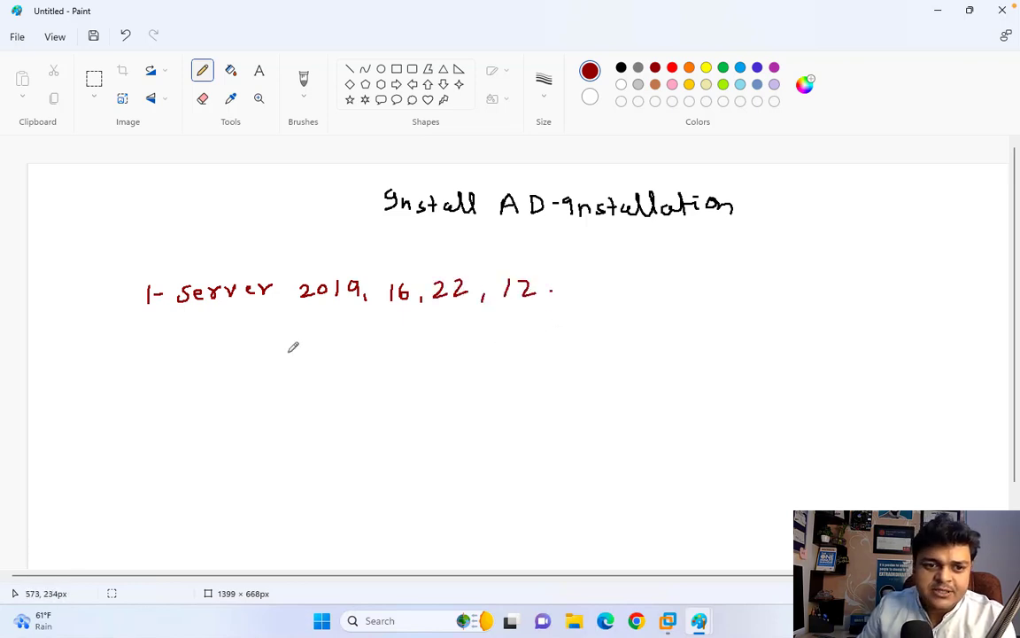
{"action": "mouse_move", "coordinate": [135, 355]}
{"action": "left_mouse_down"}
{"action": "mouse_move", "coordinate": [151, 368]}
{"action": "mouse_move", "coordinate": [192, 348]}
{"action": "mouse_move", "coordinate": [246, 355]}
{"action": "mouse_move", "coordinate": [289, 344]}
{"action": "mouse_move", "coordinate": [333, 357]}
{"action": "mouse_move", "coordinate": [457, 361]}
{"action": "mouse_move", "coordinate": [458, 342]}
{"action": "mouse_move", "coordinate": [512, 357]}
{"action": "mouse_move", "coordinate": [531, 346]}
{"action": "mouse_move", "coordinate": [588, 349]}
{"action": "mouse_move", "coordinate": [597, 337]}
{"action": "mouse_move", "coordinate": [633, 357]}
{"action": "mouse_move", "coordinate": [639, 341]}
{"action": "mouse_move", "coordinate": [666, 361]}
{"action": "left_mouse_up"}
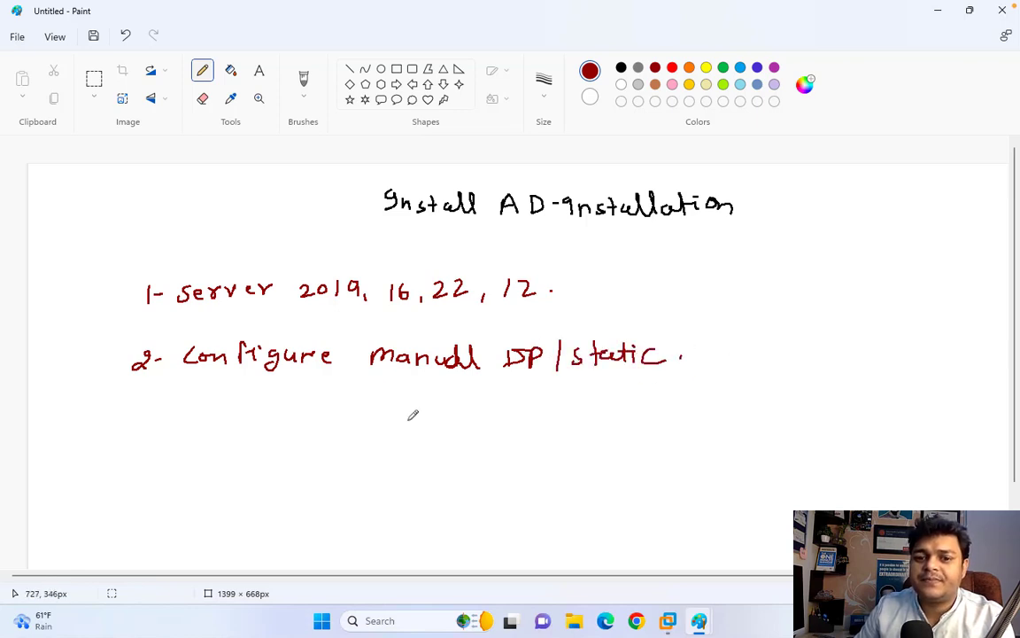
{"action": "mouse_move", "coordinate": [130, 407]}
{"action": "left_mouse_down"}
{"action": "mouse_move", "coordinate": [130, 425]}
{"action": "mouse_move", "coordinate": [187, 409]}
{"action": "mouse_move", "coordinate": [573, 428]}
{"action": "mouse_move", "coordinate": [597, 411]}
{"action": "mouse_move", "coordinate": [611, 428]}
{"action": "mouse_move", "coordinate": [693, 419]}
{"action": "mouse_move", "coordinate": [714, 423]}
{"action": "mouse_move", "coordinate": [706, 433]}
{"action": "mouse_move", "coordinate": [779, 426]}
{"action": "left_mouse_up"}
- End line 3 with a period and write '4- System must login using Local Admin.'
{"action": "left_click", "coordinate": [792, 427]}
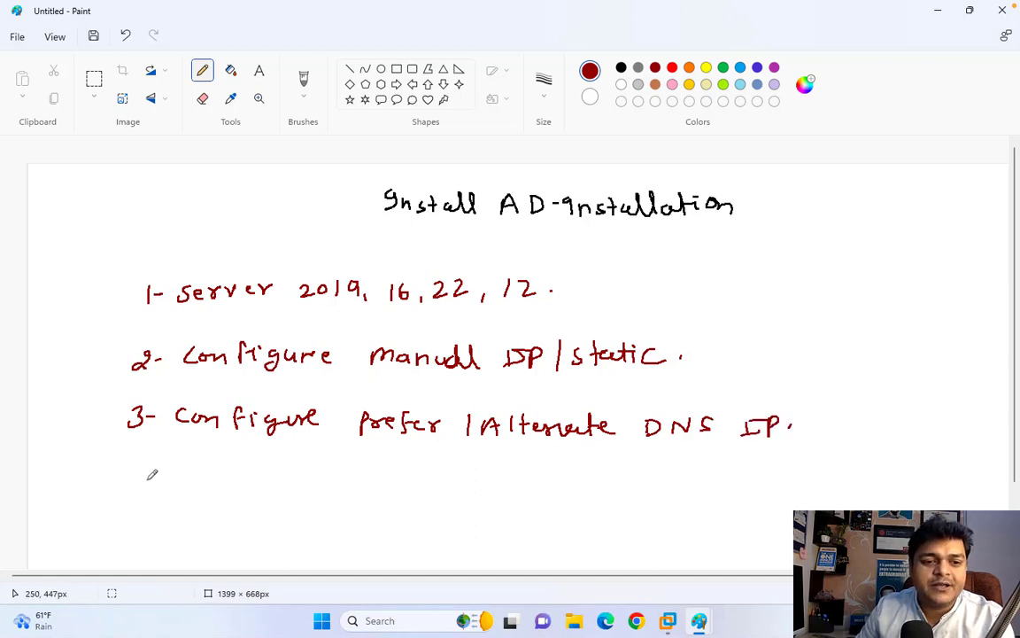
{"action": "left_click_drag", "start_coordinate": [124, 459], "coordinate": [134, 471]}
{"action": "left_click_drag", "start_coordinate": [131, 459], "coordinate": [131, 474]}
{"action": "left_click_drag", "start_coordinate": [145, 466], "coordinate": [234, 473]}
{"action": "left_click_drag", "start_coordinate": [227, 461], "coordinate": [353, 477]}
{"action": "left_click", "coordinate": [340, 473]}
{"action": "left_click_drag", "start_coordinate": [367, 463], "coordinate": [369, 478]}
{"action": "mouse_move", "coordinate": [363, 469]}
{"action": "left_mouse_down"}
{"action": "mouse_move", "coordinate": [425, 483]}
{"action": "mouse_move", "coordinate": [438, 475]}
{"action": "mouse_move", "coordinate": [448, 493]}
{"action": "mouse_move", "coordinate": [608, 491]}
{"action": "left_mouse_up"}
{"action": "left_click_drag", "start_coordinate": [629, 480], "coordinate": [618, 509]}
{"action": "left_click_drag", "start_coordinate": [661, 471], "coordinate": [680, 490]}
{"action": "left_click_drag", "start_coordinate": [689, 481], "coordinate": [730, 490]}
{"action": "mouse_move", "coordinate": [743, 467]}
{"action": "left_mouse_down"}
{"action": "mouse_move", "coordinate": [744, 490]}
{"action": "mouse_move", "coordinate": [772, 469]}
{"action": "mouse_move", "coordinate": [781, 489]}
{"action": "left_mouse_up"}
{"action": "mouse_move", "coordinate": [766, 482]}
{"action": "left_mouse_down"}
{"action": "mouse_move", "coordinate": [799, 470]}
{"action": "mouse_move", "coordinate": [820, 489]}
{"action": "mouse_move", "coordinate": [848, 490]}
{"action": "left_mouse_up"}
{"action": "left_click", "coordinate": [856, 485]}
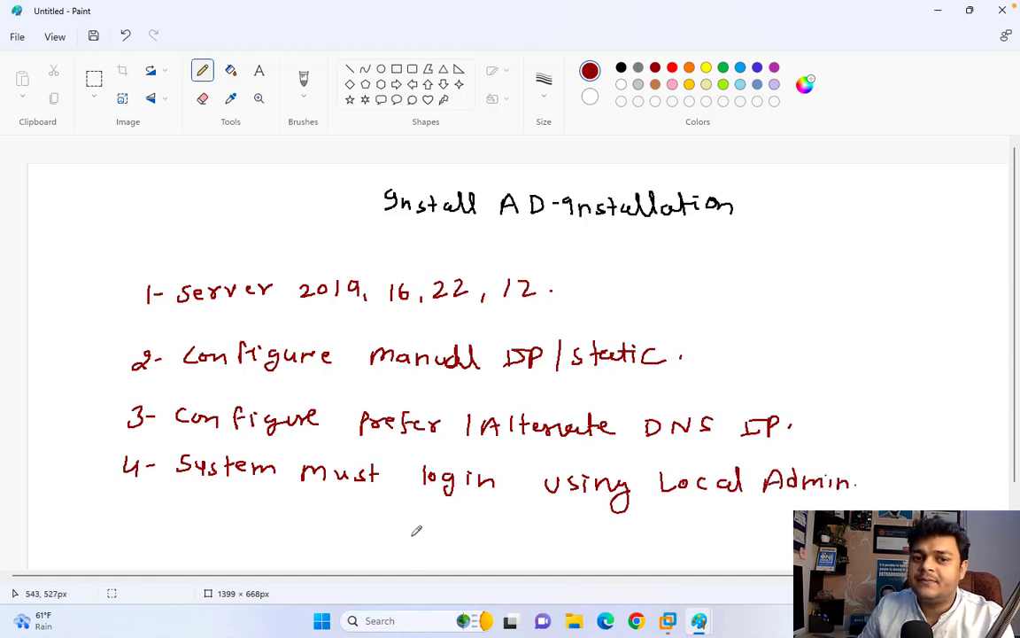
- Write the fifth item '5- Min 20GB Free space in C:\ - O.S'
{"action": "mouse_move", "coordinate": [119, 509]}
{"action": "left_mouse_down"}
{"action": "mouse_move", "coordinate": [116, 524]}
{"action": "mouse_move", "coordinate": [131, 508]}
{"action": "left_mouse_up"}
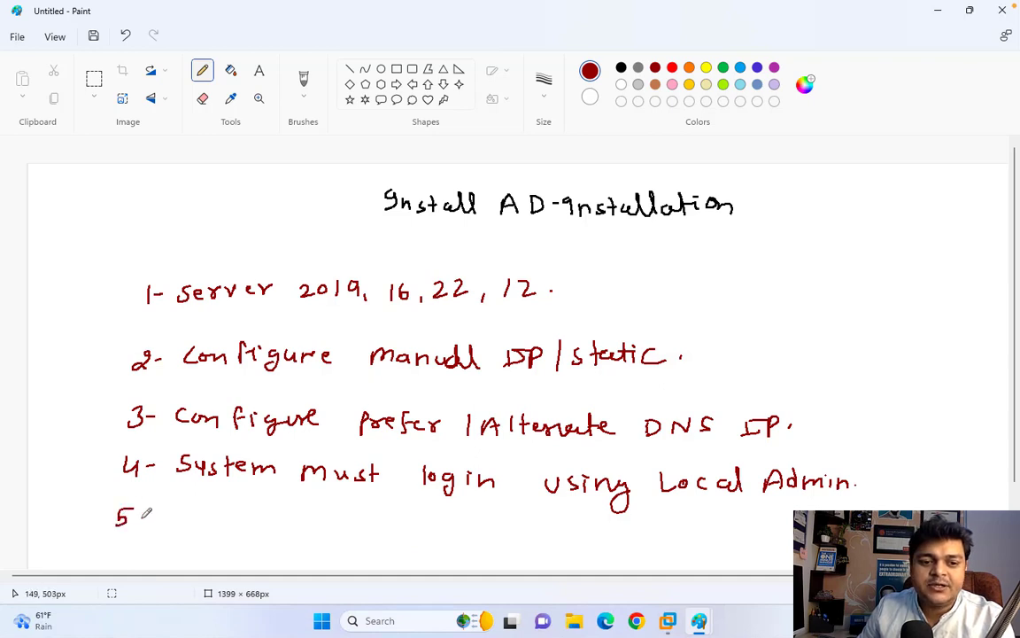
{"action": "left_click", "coordinate": [140, 521]}
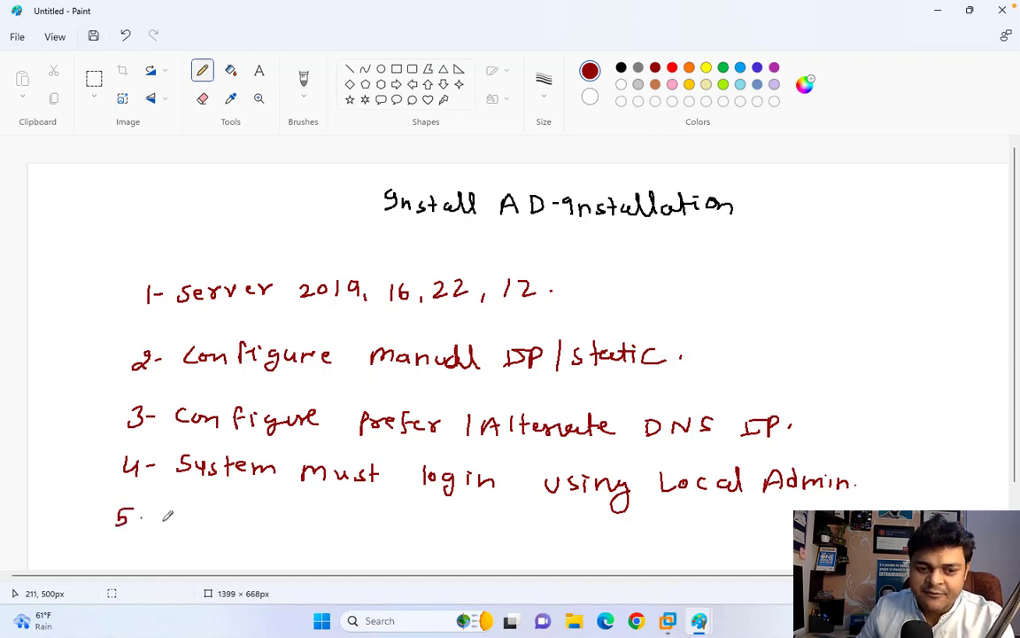
{"action": "mouse_move", "coordinate": [140, 521]}
{"action": "left_mouse_down"}
{"action": "mouse_move", "coordinate": [285, 511]}
{"action": "mouse_move", "coordinate": [357, 522]}
{"action": "mouse_move", "coordinate": [421, 512]}
{"action": "mouse_move", "coordinate": [456, 524]}
{"action": "mouse_move", "coordinate": [606, 522]}
{"action": "mouse_move", "coordinate": [676, 536]}
{"action": "mouse_move", "coordinate": [685, 553]}
{"action": "mouse_move", "coordinate": [752, 525]}
{"action": "mouse_move", "coordinate": [775, 540]}
{"action": "left_mouse_up"}
{"action": "left_click", "coordinate": [768, 536]}
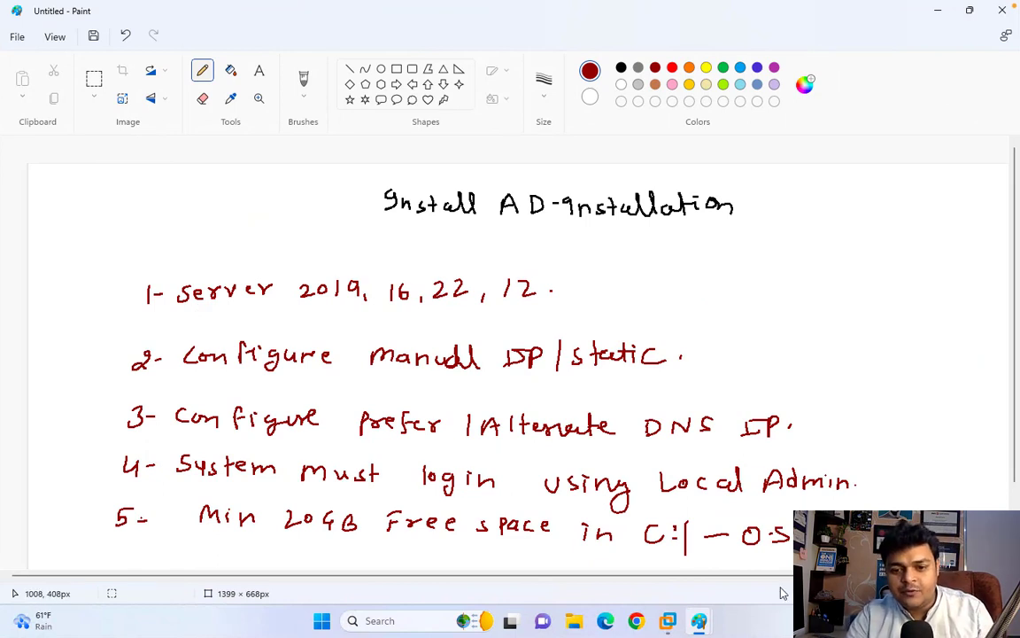
- On Domain-2019, open an admin command prompt and run ipconfig, showing 192.168.1.2
{"action": "mouse_move", "coordinate": [669, 624]}
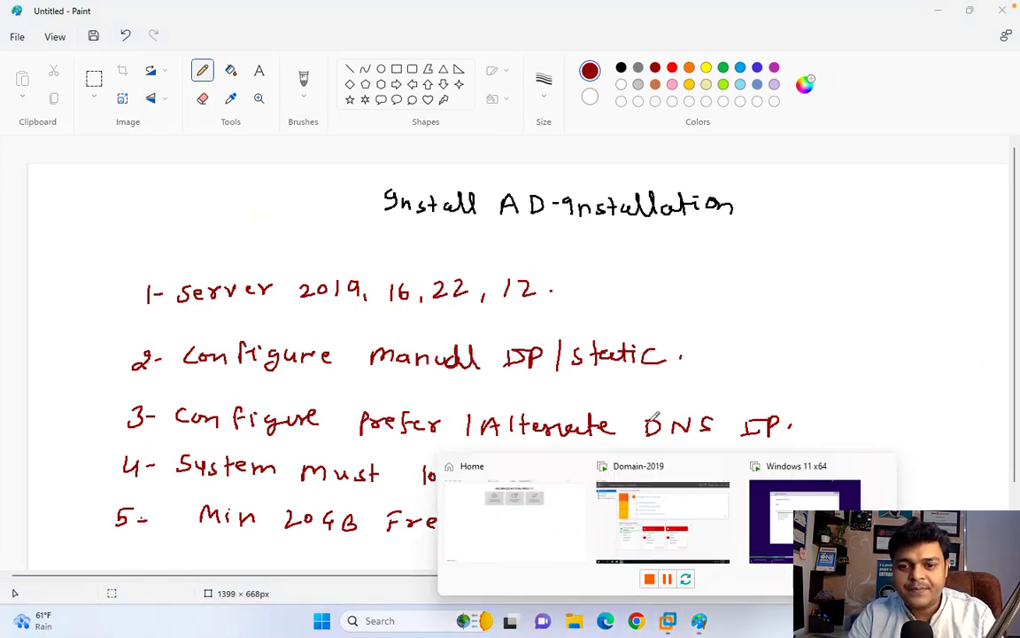
{"action": "left_click", "coordinate": [772, 521]}
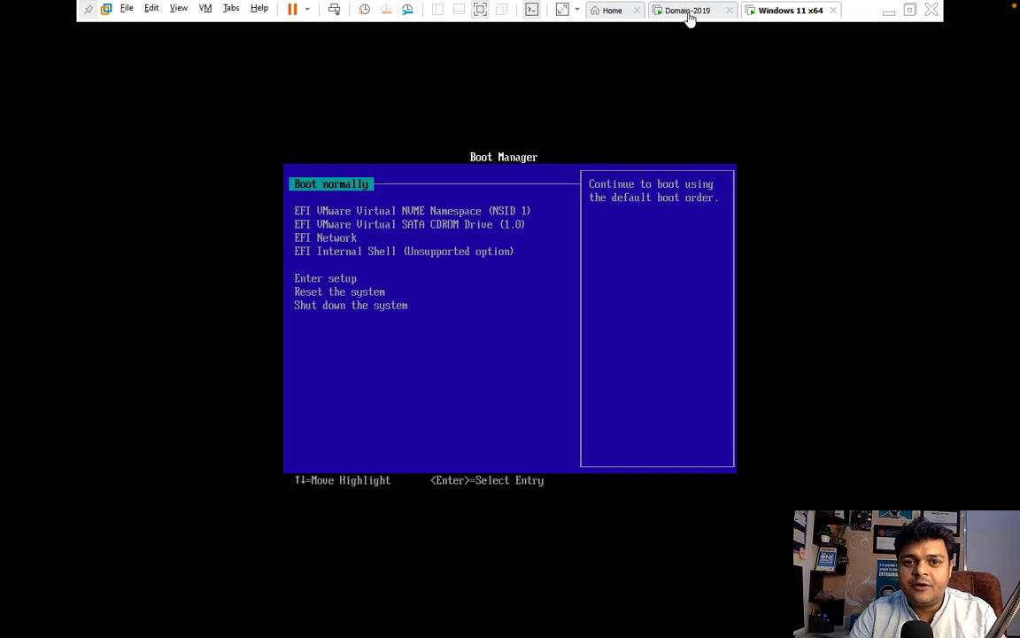
{"action": "left_click", "coordinate": [688, 12]}
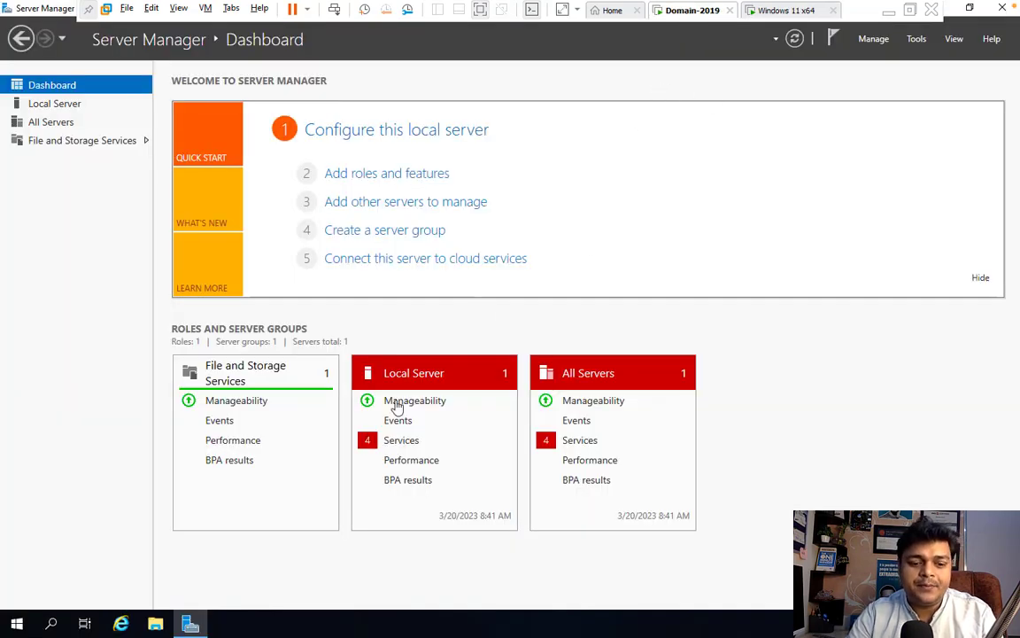
{"action": "key", "text": "super+r"}
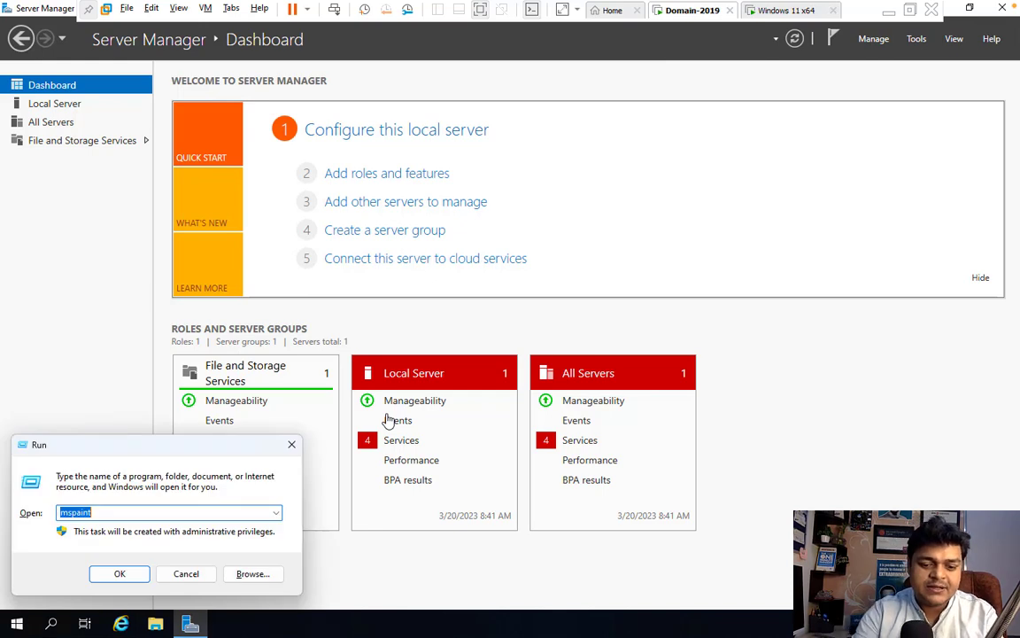
{"action": "left_click", "coordinate": [291, 444]}
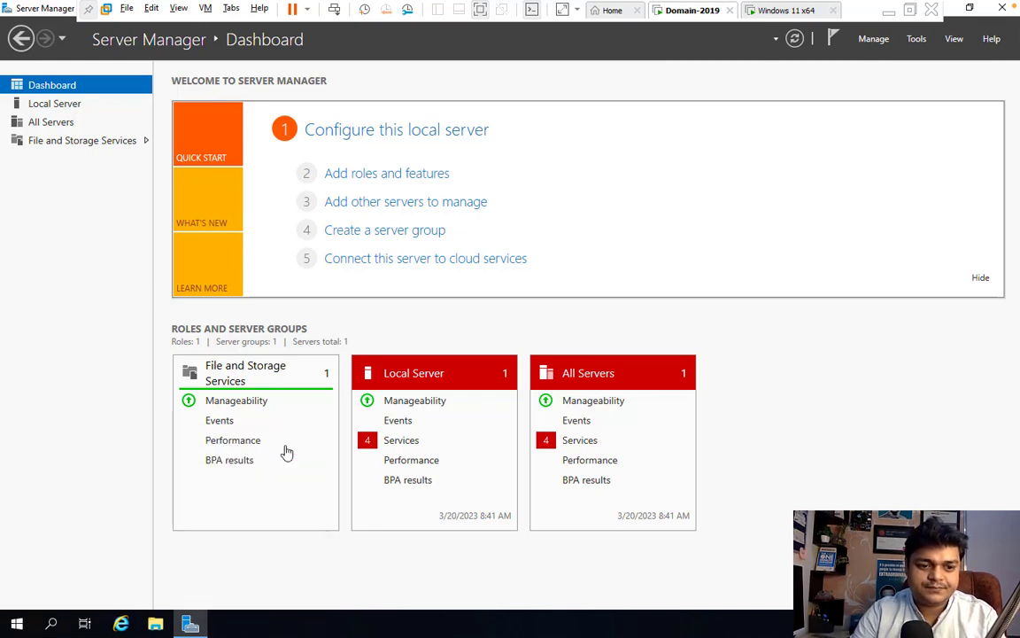
{"action": "right_click", "coordinate": [24, 620]}
{"action": "left_click", "coordinate": [55, 556]}
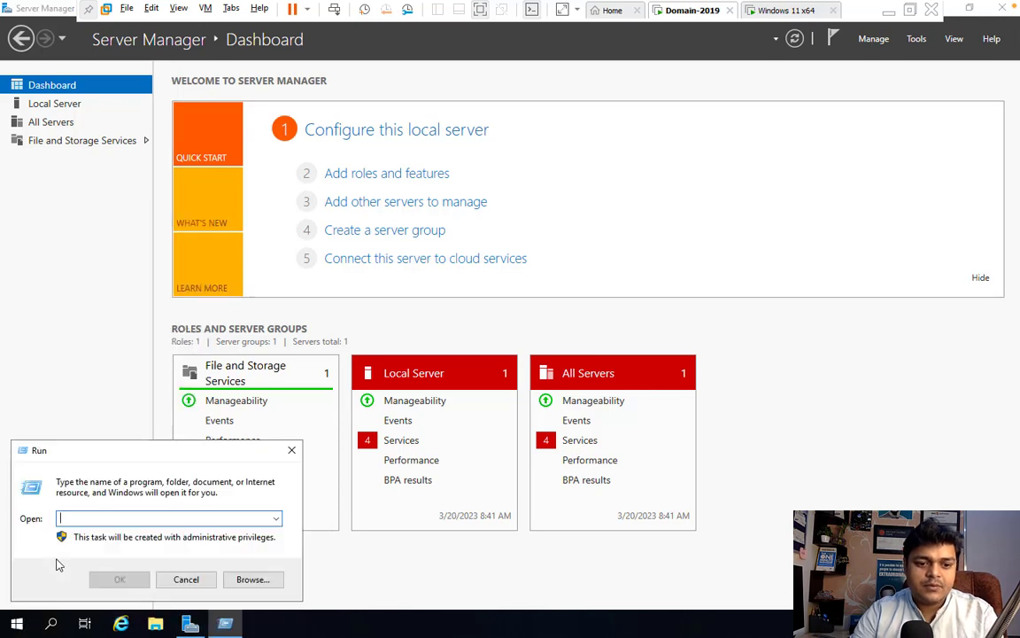
{"action": "type", "text": "cmd"}
{"action": "key", "text": "Return"}
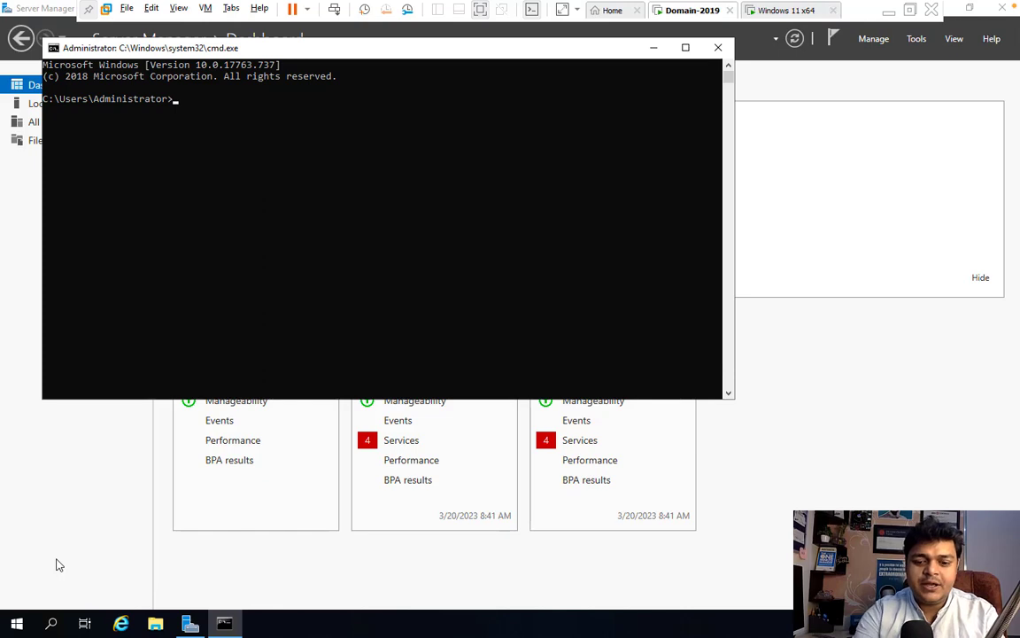
{"action": "type", "text": "ipconfig"}
{"action": "key", "text": "Return"}
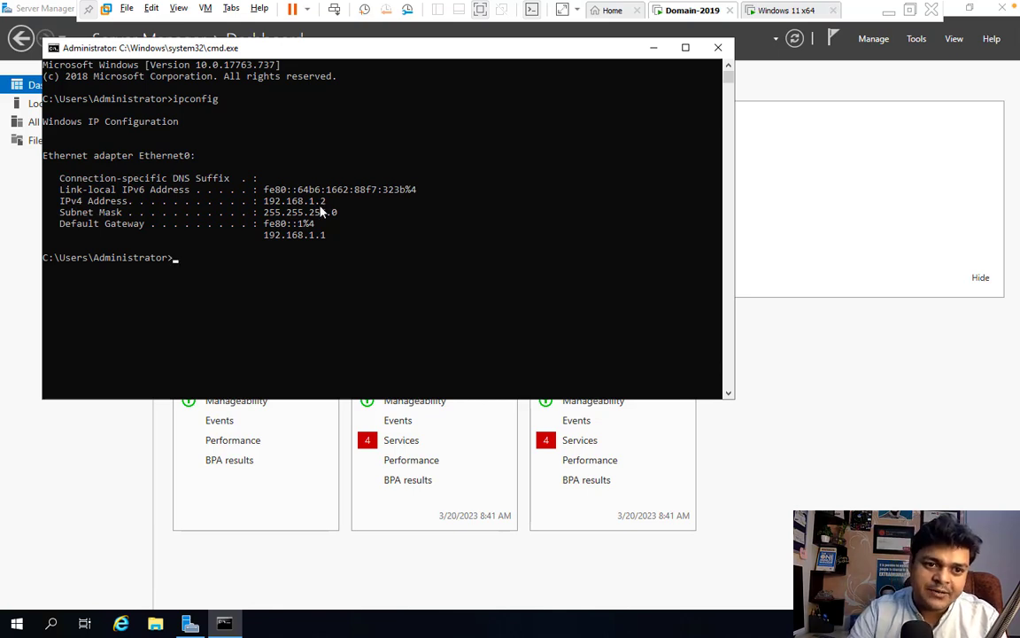
- Open Network Connections with ncpa.cpl and bring up Ethernet0's context menu
{"action": "left_click", "coordinate": [237, 291]}
{"action": "key", "text": "Escape"}
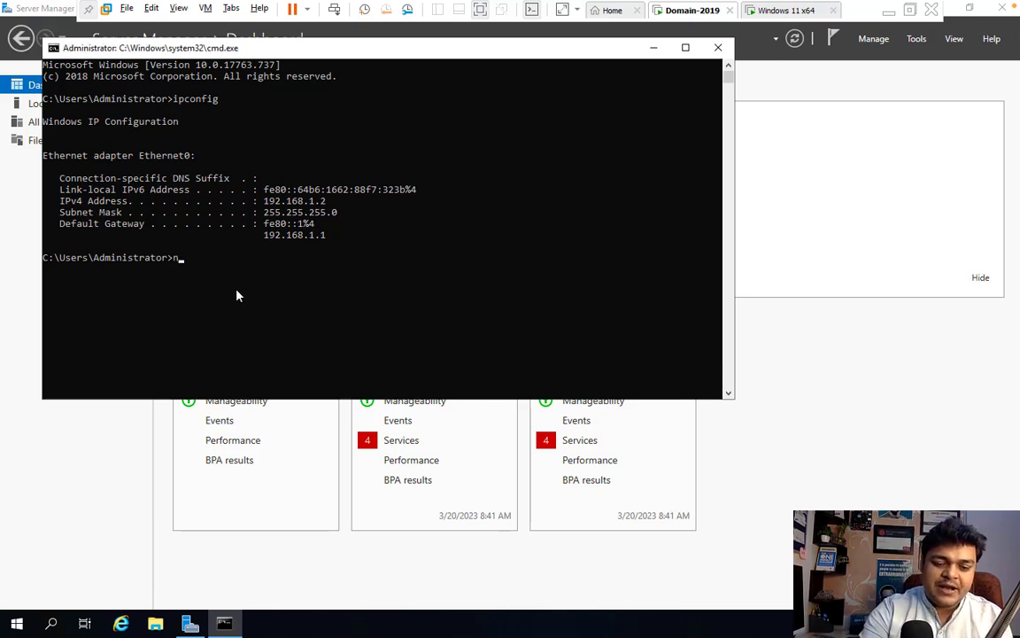
{"action": "type", "text": "nc"}
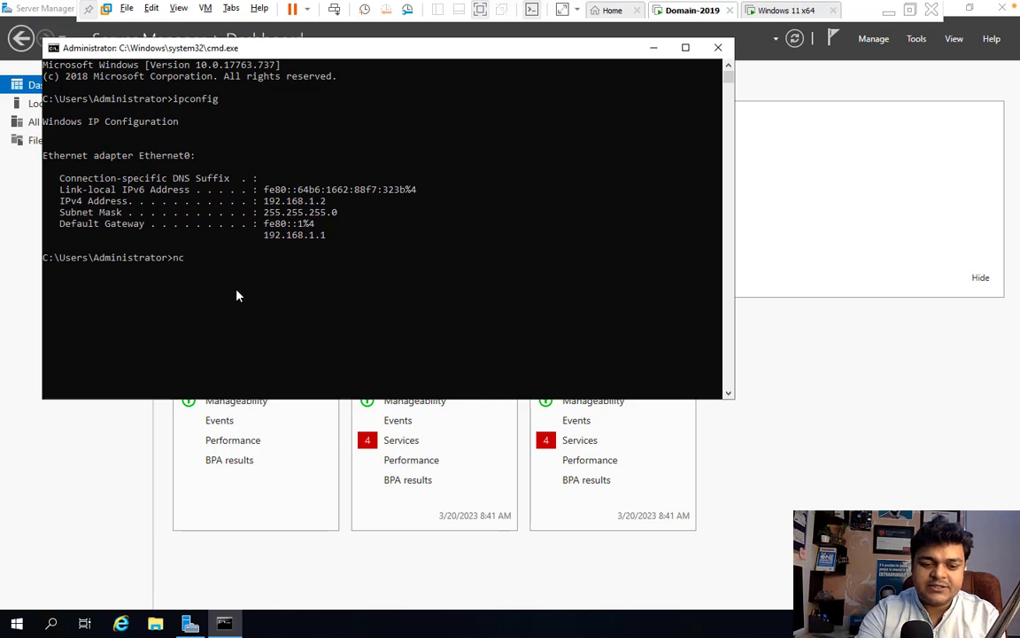
{"action": "type", "text": "pa.cpl"}
{"action": "key", "text": "Return"}
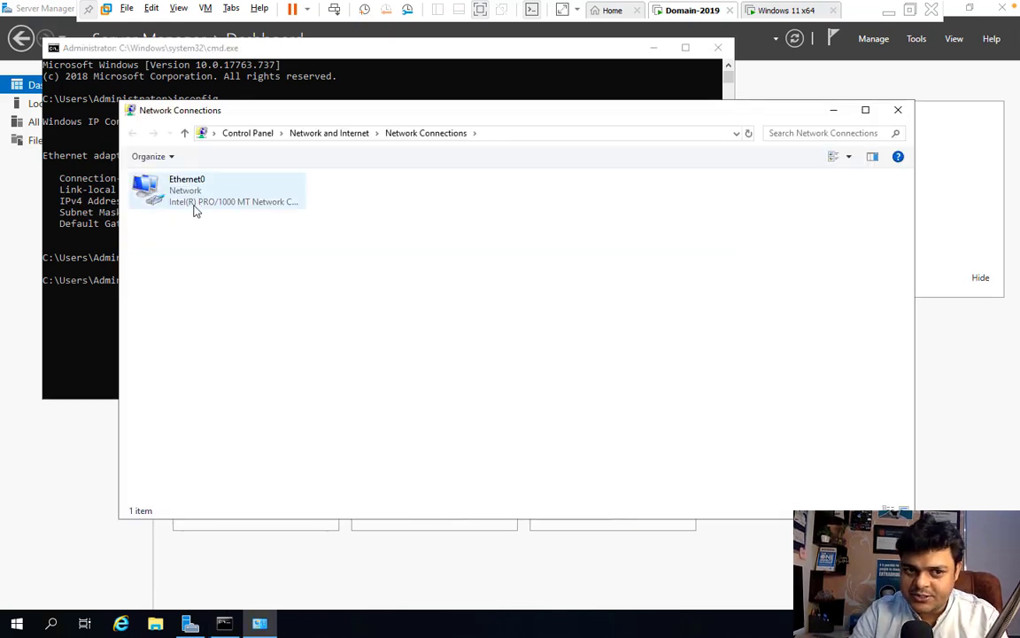
{"action": "right_click", "coordinate": [195, 210]}
- Set Ethernet0 IPv4 to static 192.168.1.2, mask 255.255.255.0, gateway 192.168.1.1, preferred DNS 192.168.1.2
{"action": "left_click", "coordinate": [236, 339]}
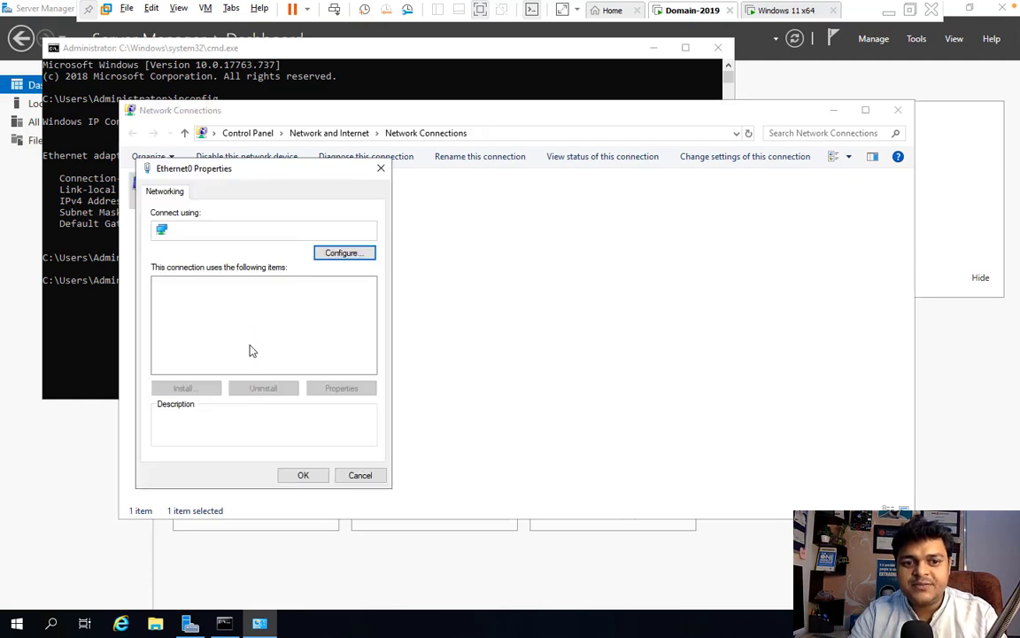
{"action": "left_click", "coordinate": [271, 321]}
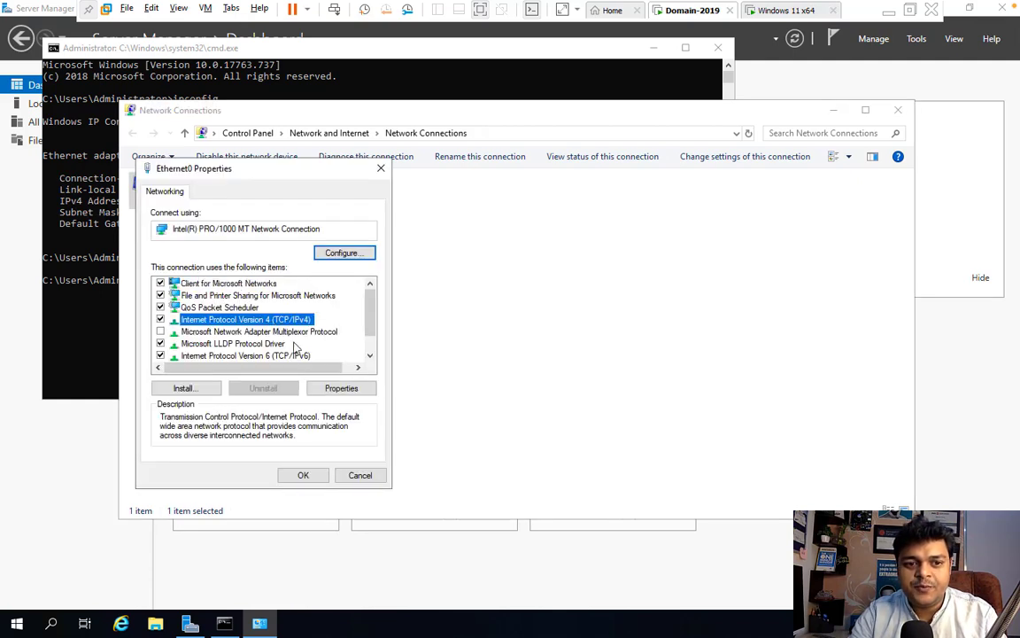
{"action": "left_click", "coordinate": [331, 387]}
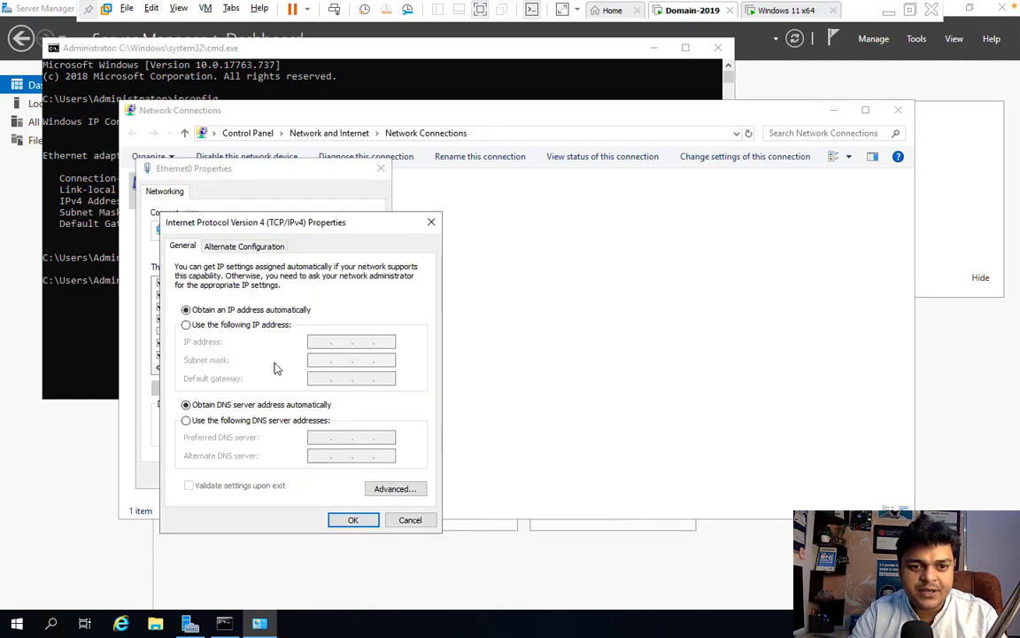
{"action": "left_click", "coordinate": [241, 325]}
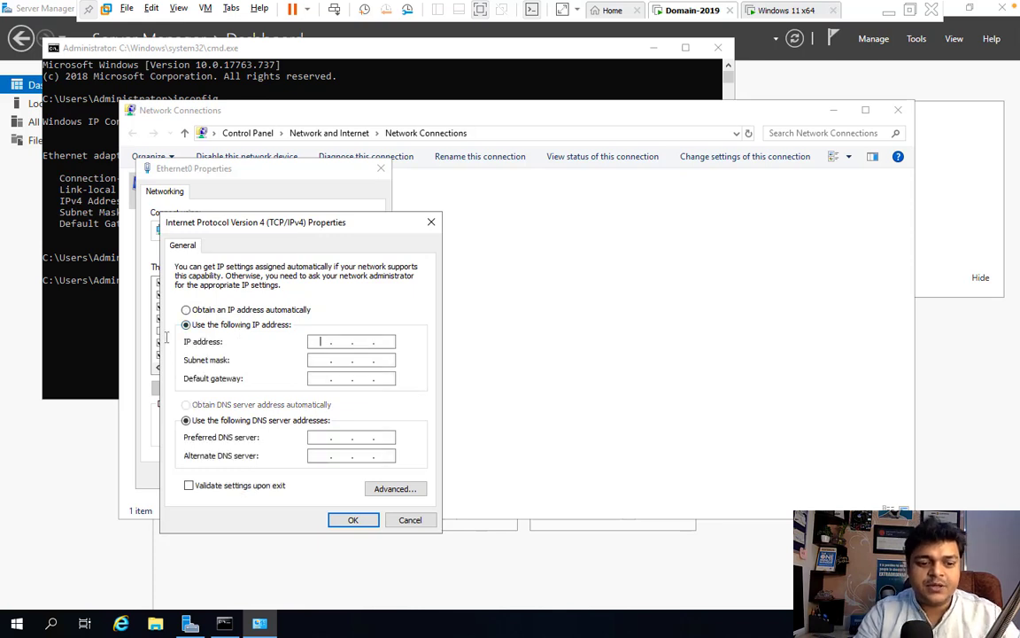
{"action": "type", "text": "192 . 168 . 1 . 1"}
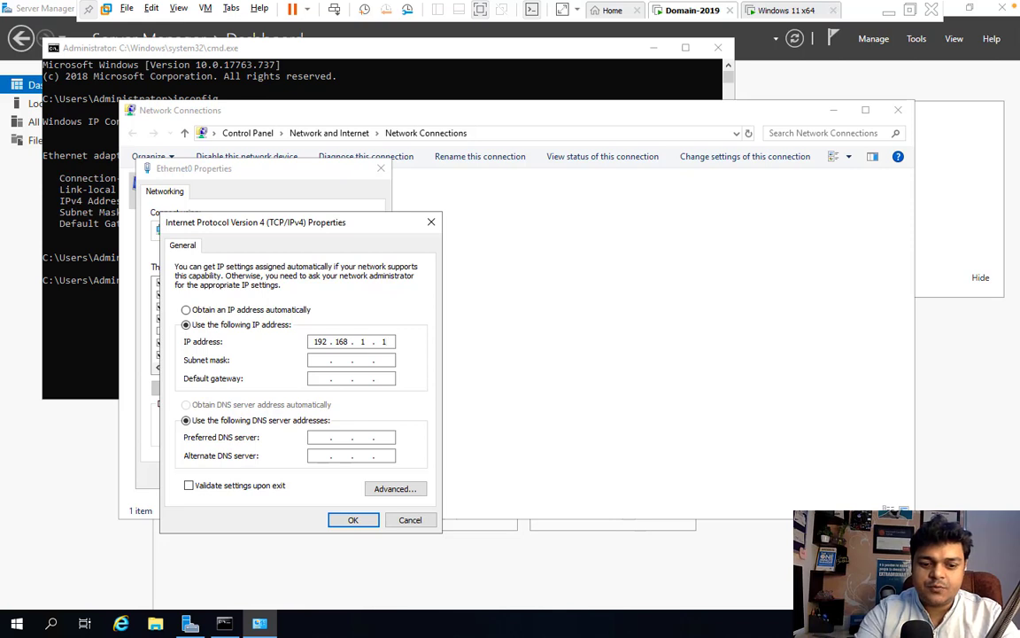
{"action": "key", "text": "Tab"}
{"action": "key", "text": "Tab"}
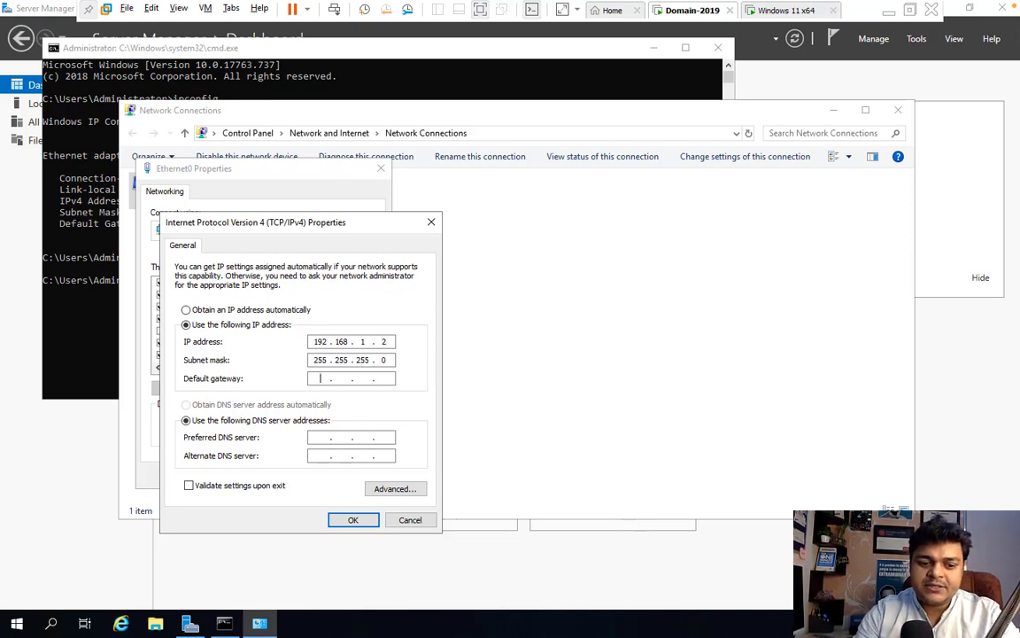
{"action": "type", "text": "192 . 168 . 1 . 1"}
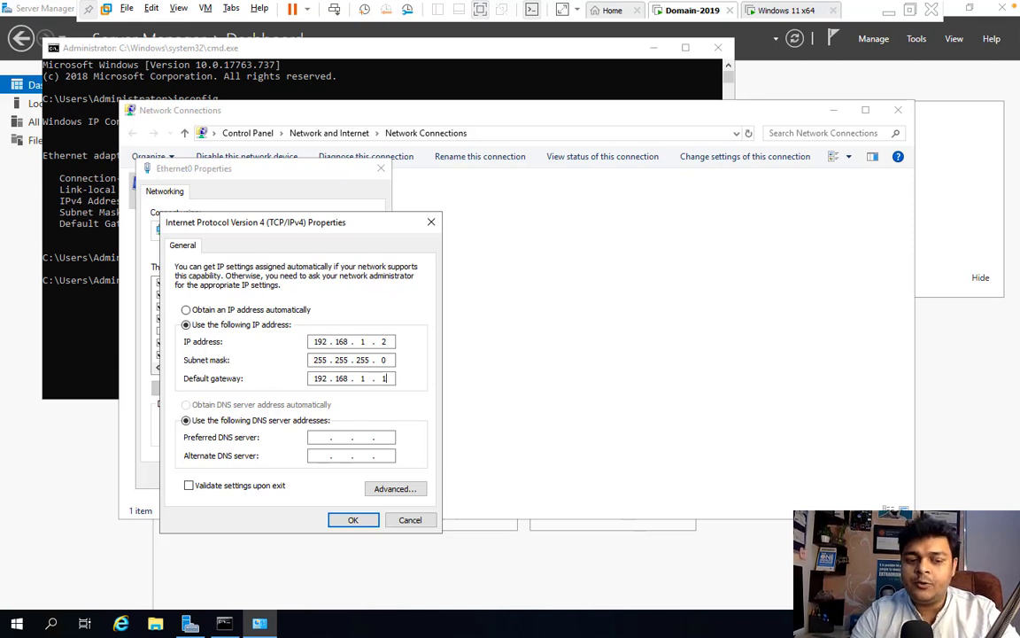
{"action": "key", "text": "Tab"}
{"action": "key", "text": "Tab"}
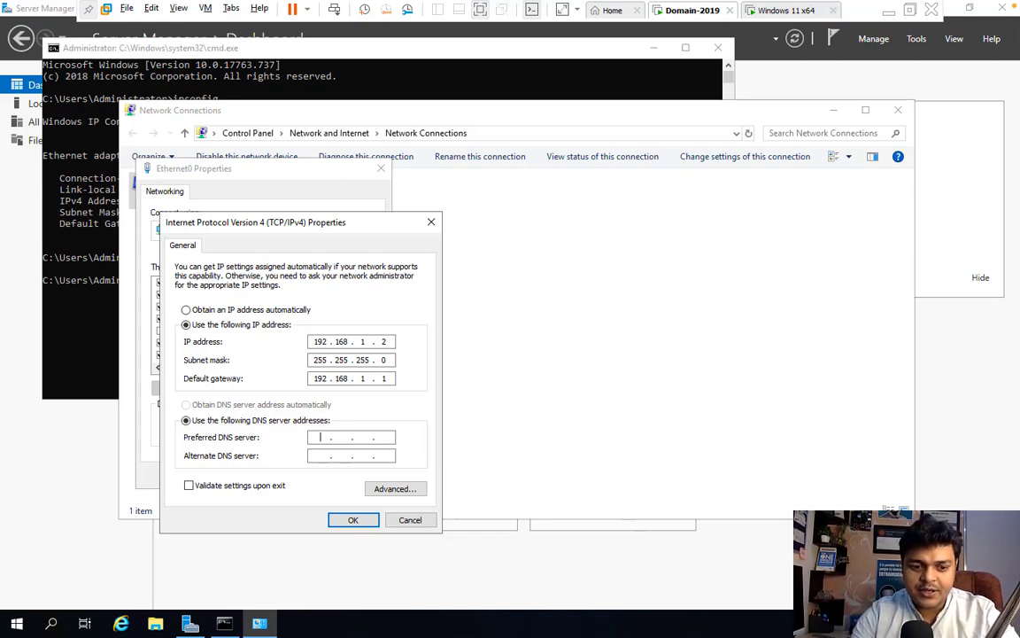
{"action": "type", "text": "192 . 16"}
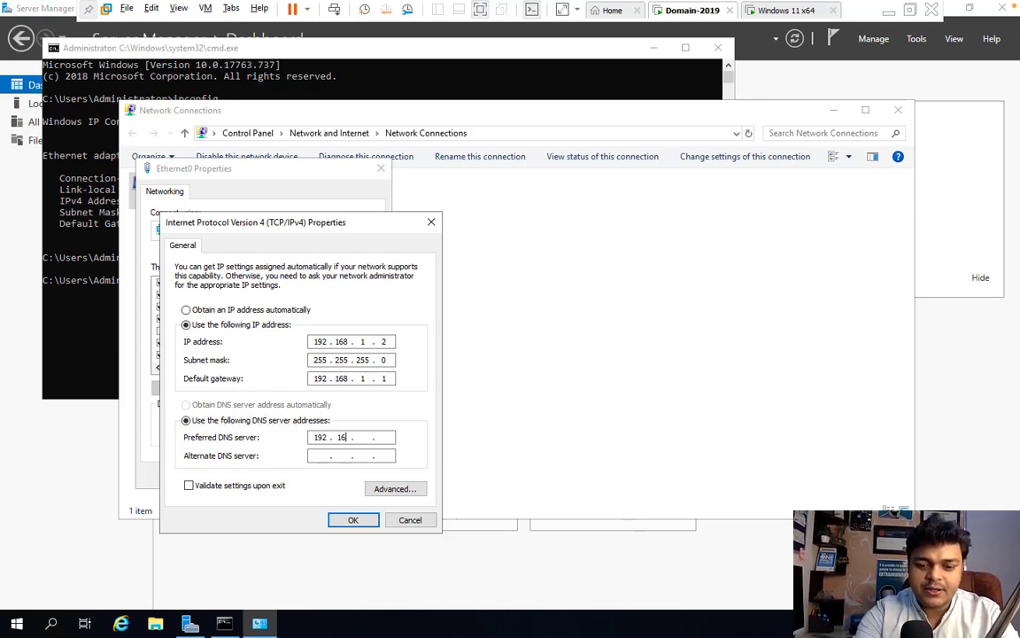
{"action": "type", "text": "8 . 1 . "}
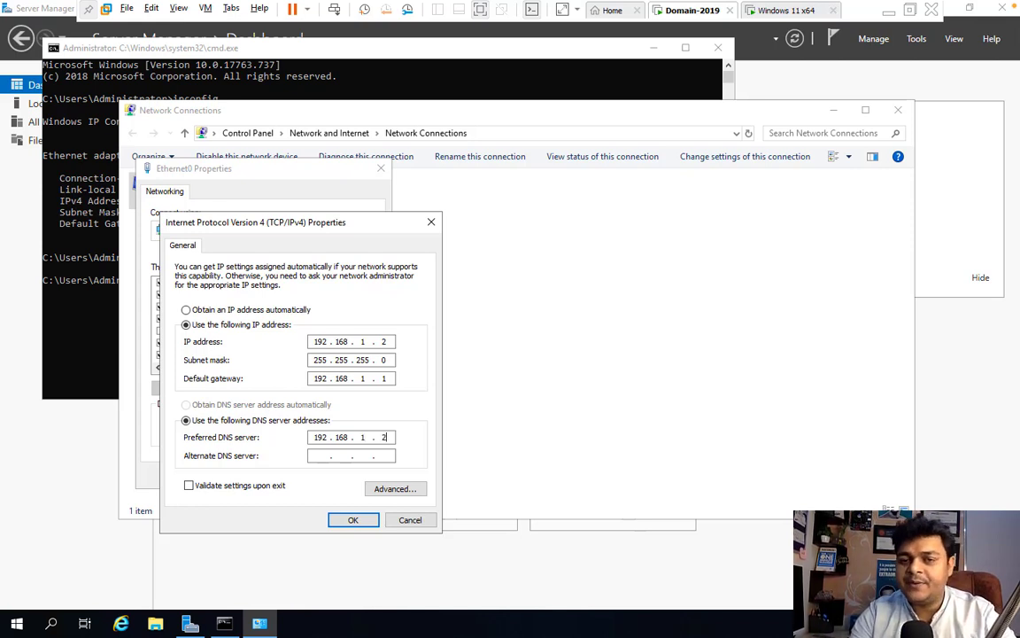
{"action": "type", "text": "2"}
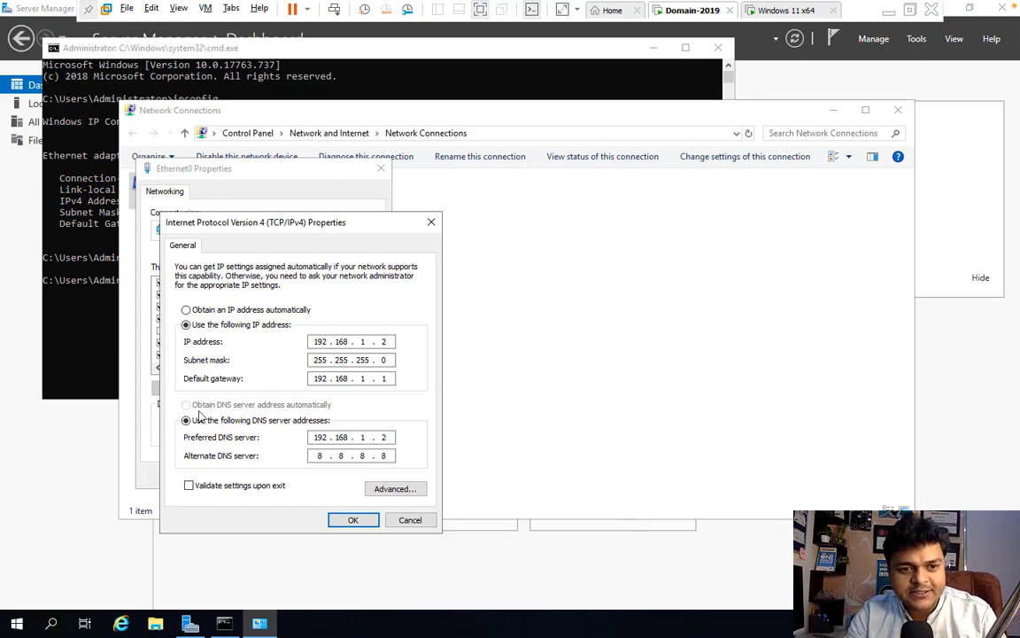
{"action": "left_click", "coordinate": [352, 521]}
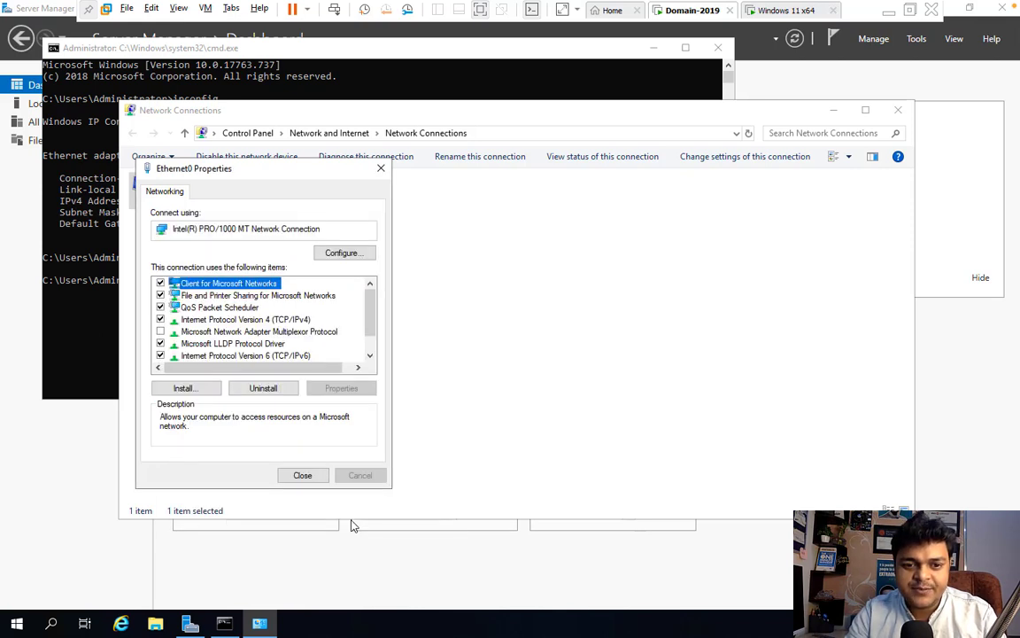
{"action": "left_click", "coordinate": [313, 477]}
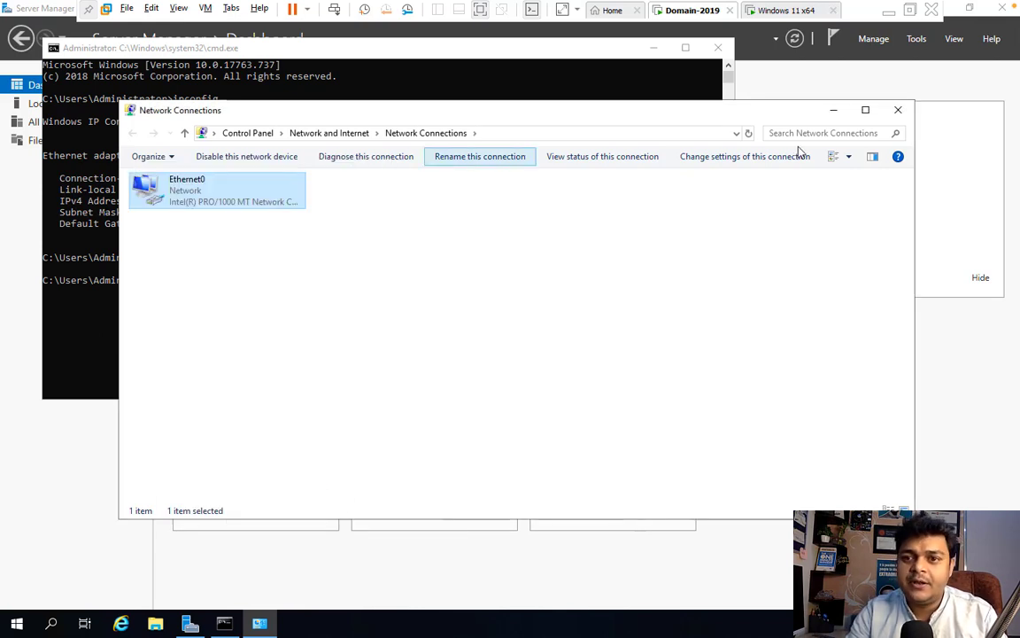
{"action": "left_click", "coordinate": [898, 110]}
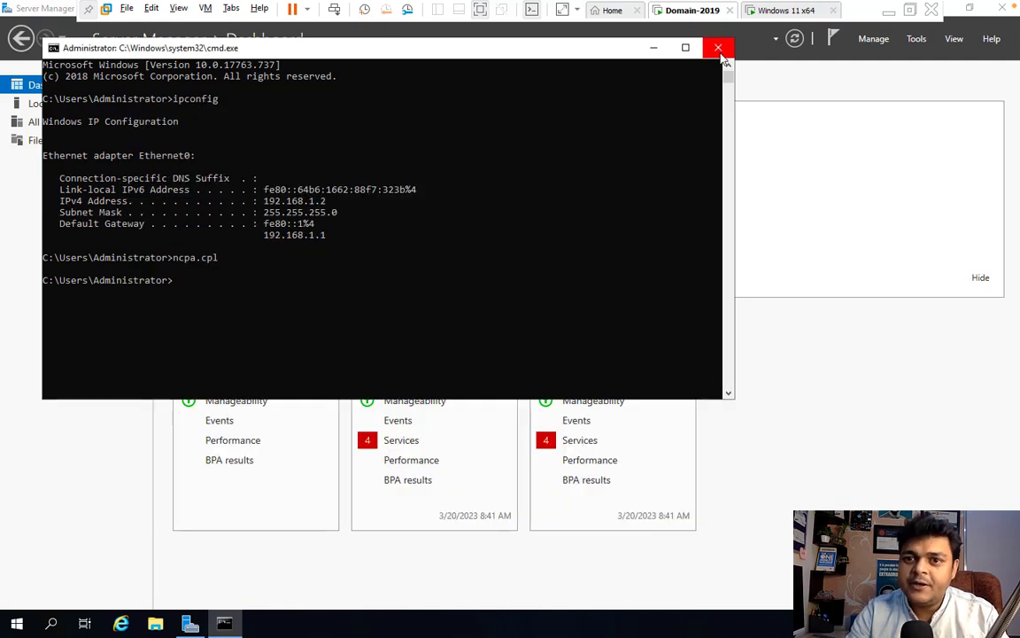
{"action": "left_click", "coordinate": [717, 47]}
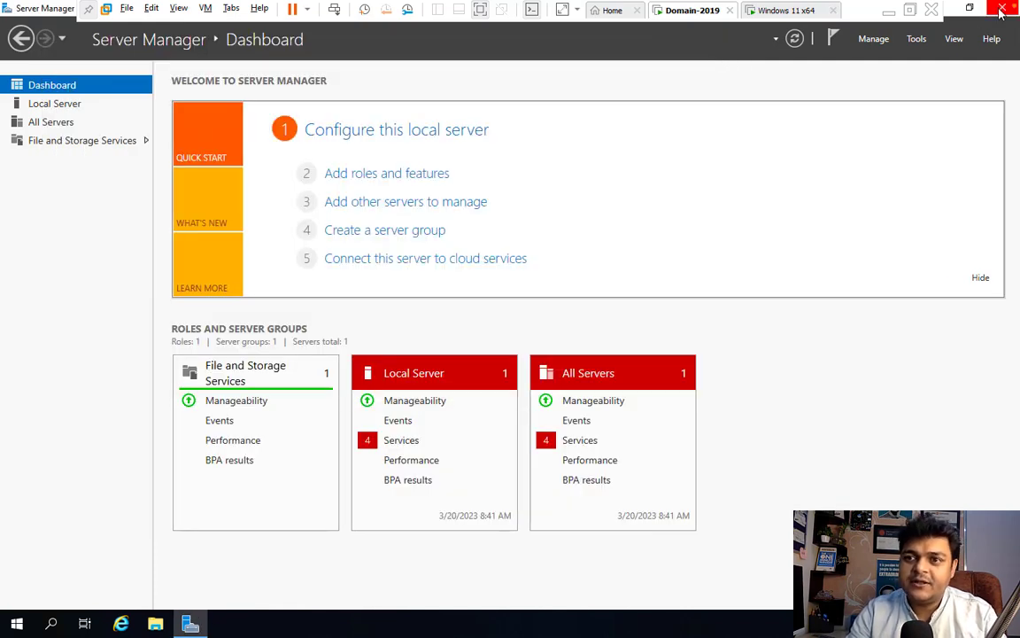
{"action": "key", "text": "super+e"}
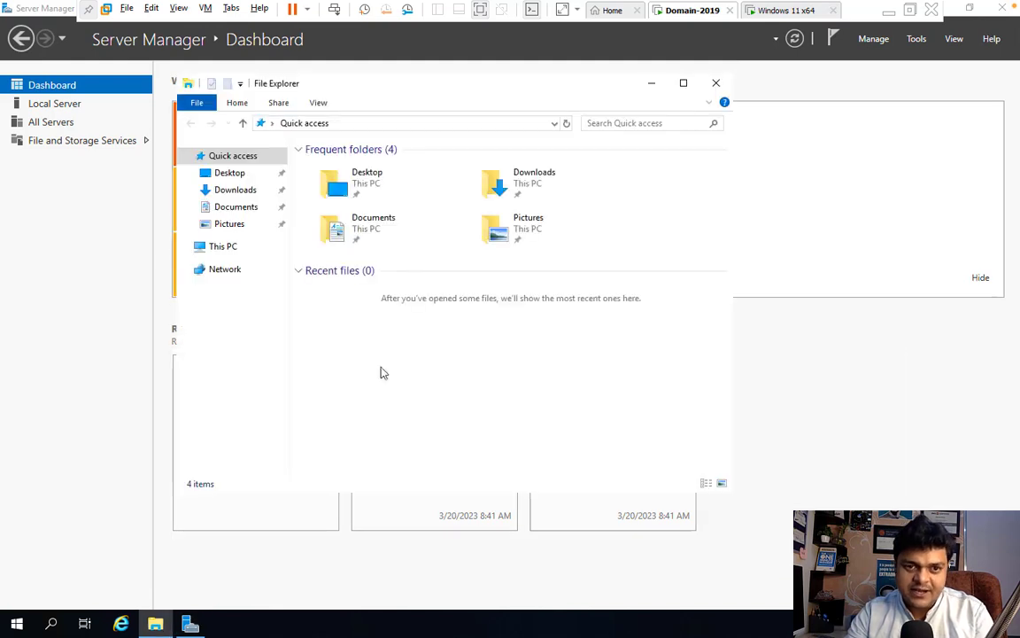
{"action": "left_click", "coordinate": [715, 85]}
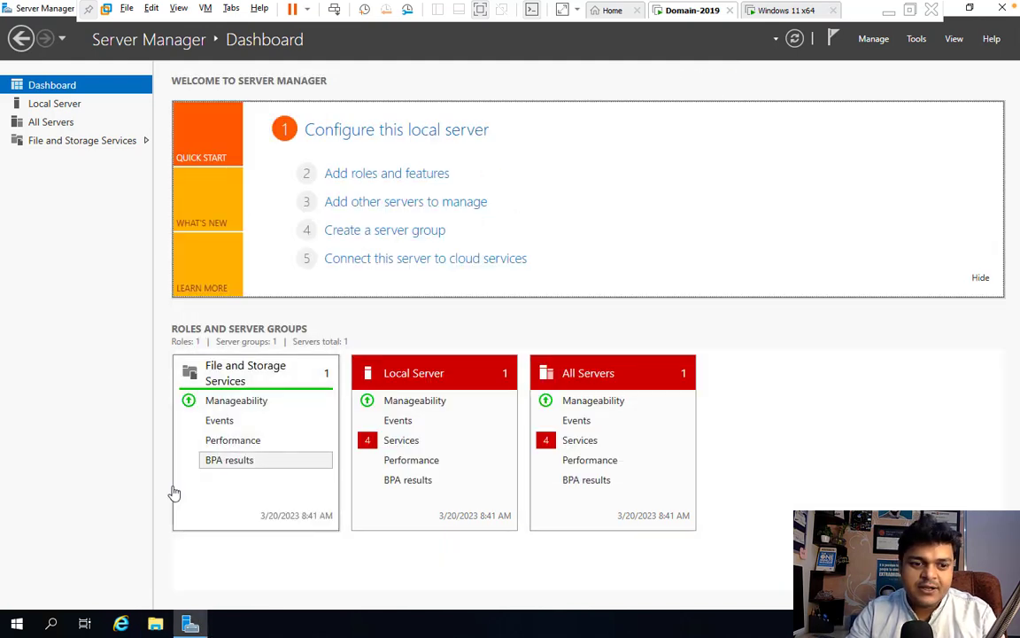
{"action": "left_click", "coordinate": [157, 624]}
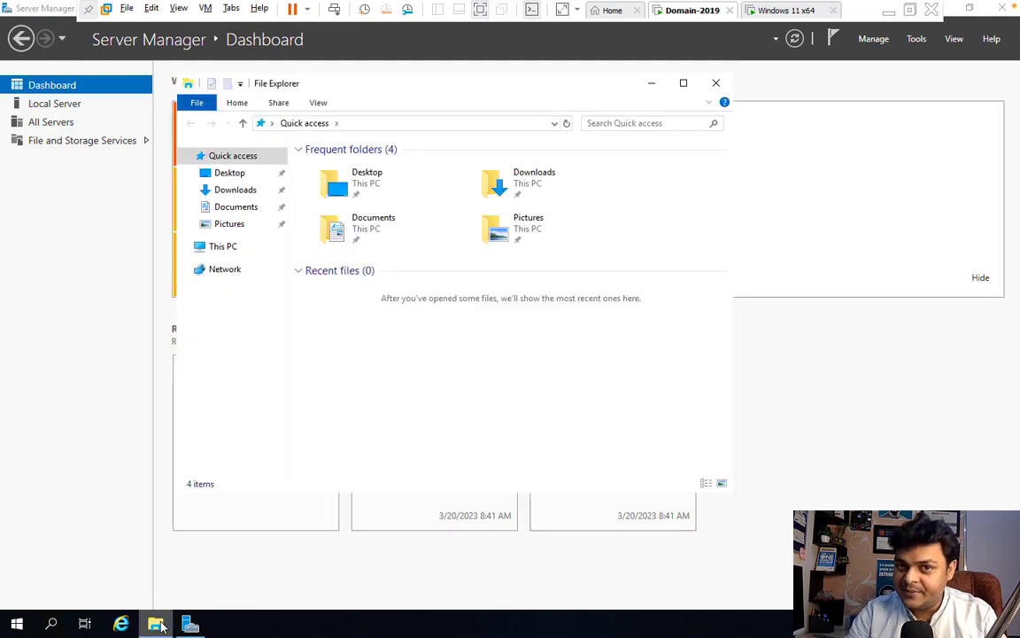
{"action": "left_click", "coordinate": [683, 84]}
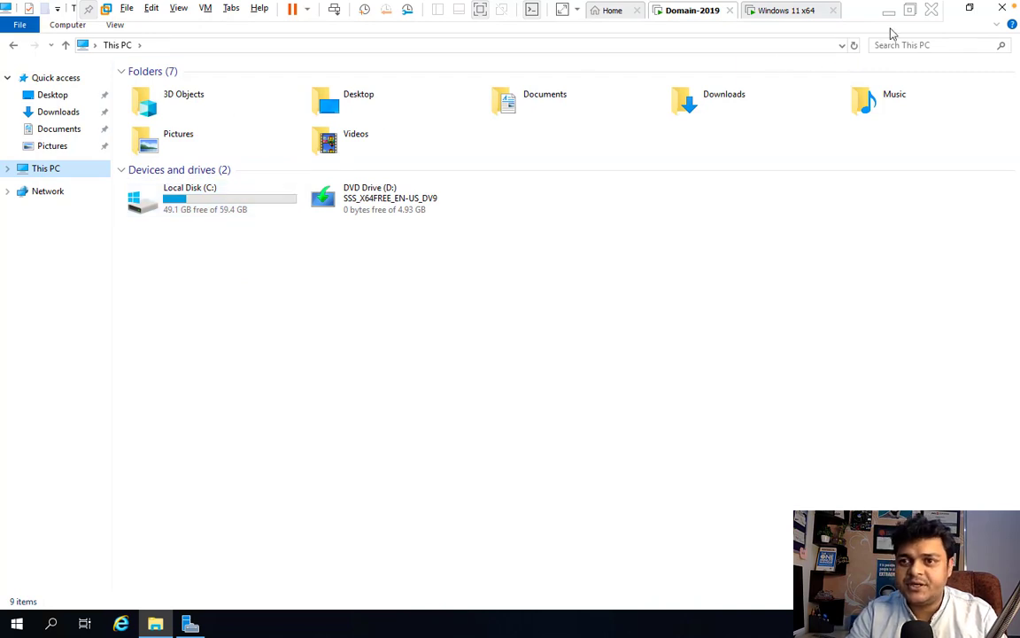
{"action": "left_click", "coordinate": [1001, 8]}
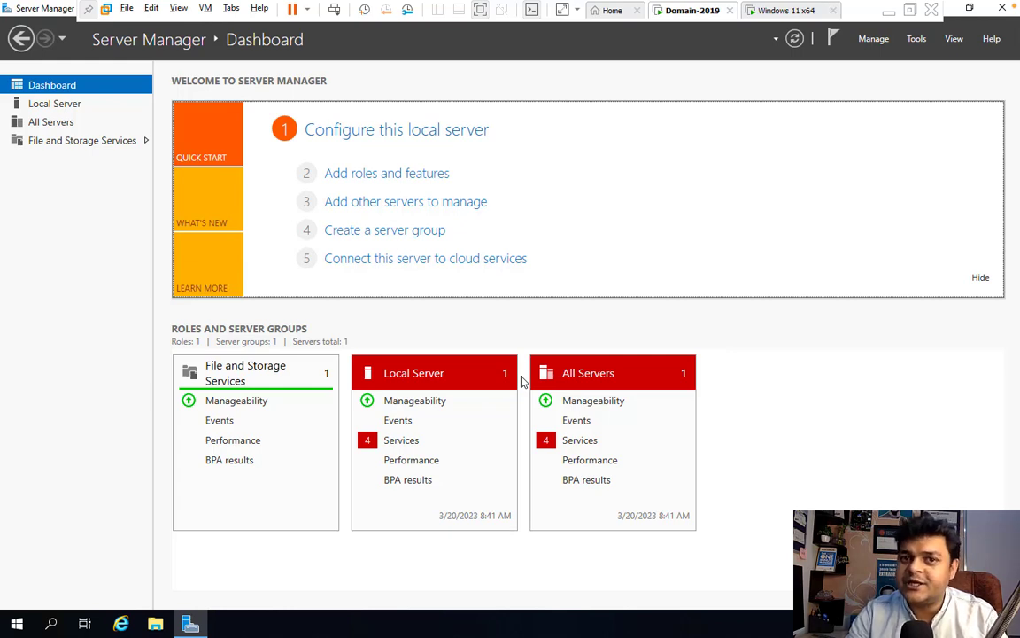
- In the Add Roles and Features Wizard, select Active Directory Domain Services with its required features and install
{"action": "left_click", "coordinate": [372, 174]}
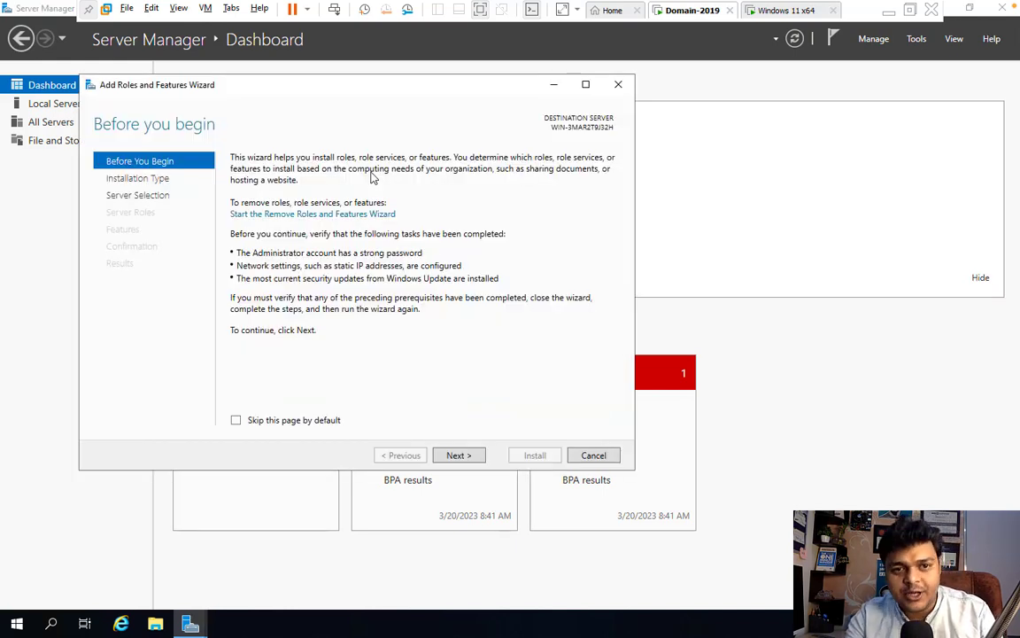
{"action": "left_click", "coordinate": [466, 463]}
{"action": "left_click", "coordinate": [466, 464]}
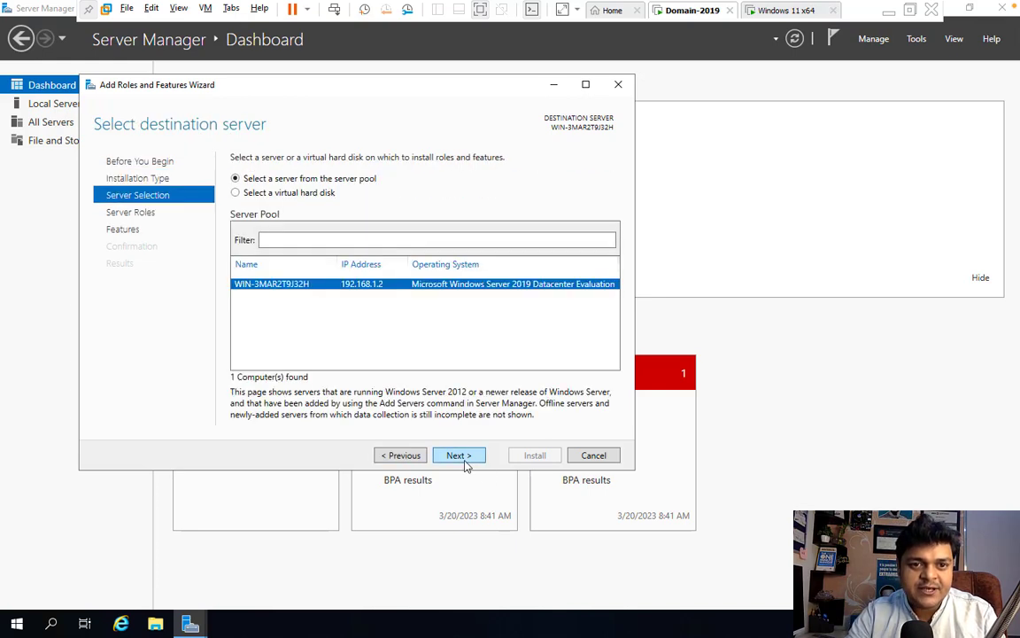
{"action": "left_click", "coordinate": [466, 463]}
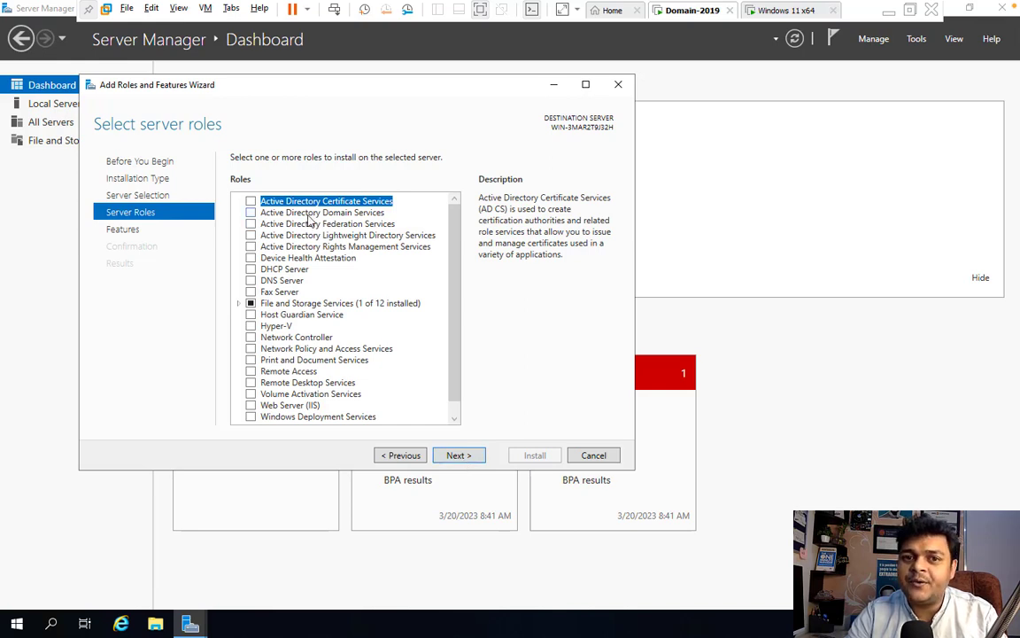
{"action": "left_click", "coordinate": [251, 213]}
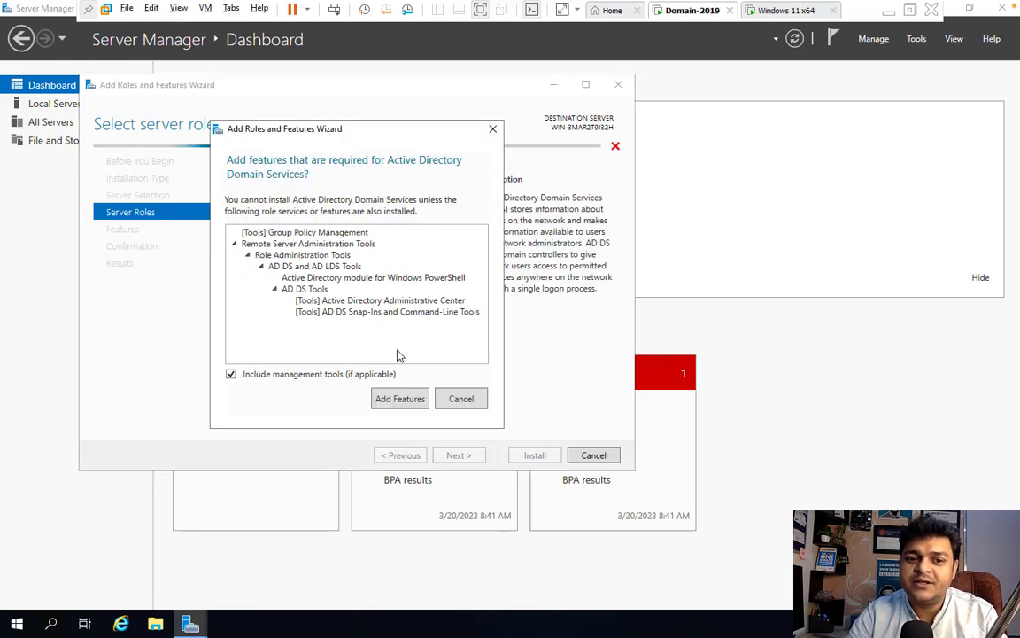
{"action": "left_click", "coordinate": [399, 398]}
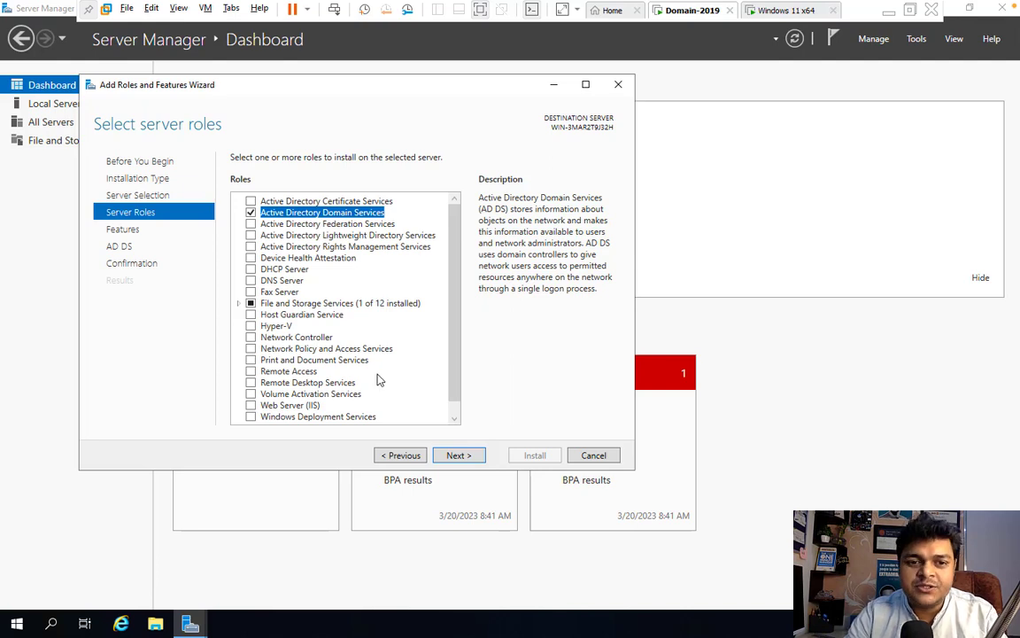
{"action": "left_click", "coordinate": [459, 456]}
{"action": "left_click", "coordinate": [459, 457]}
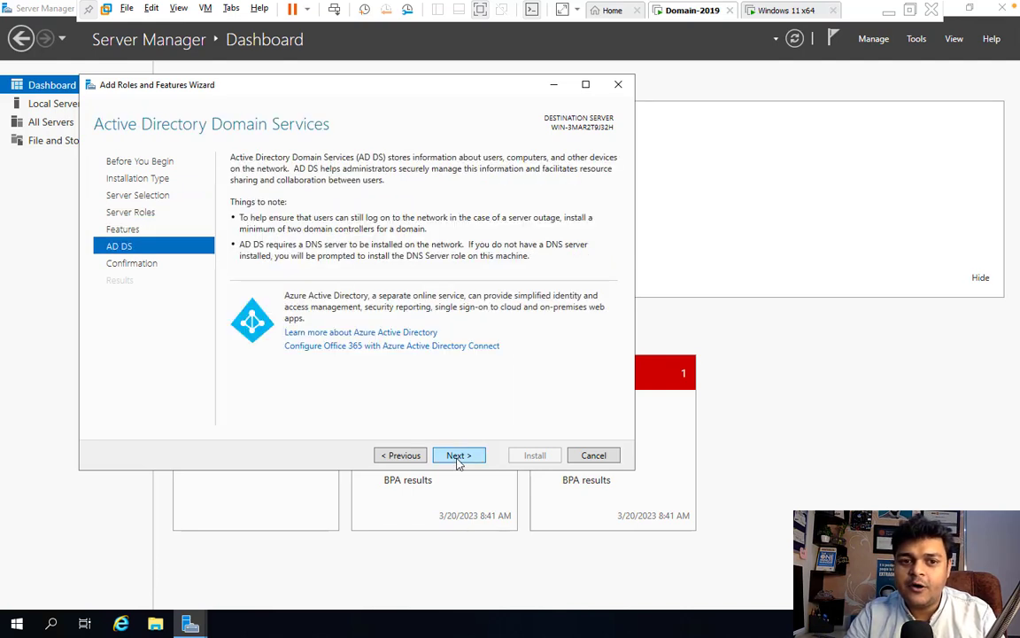
{"action": "left_click", "coordinate": [478, 457]}
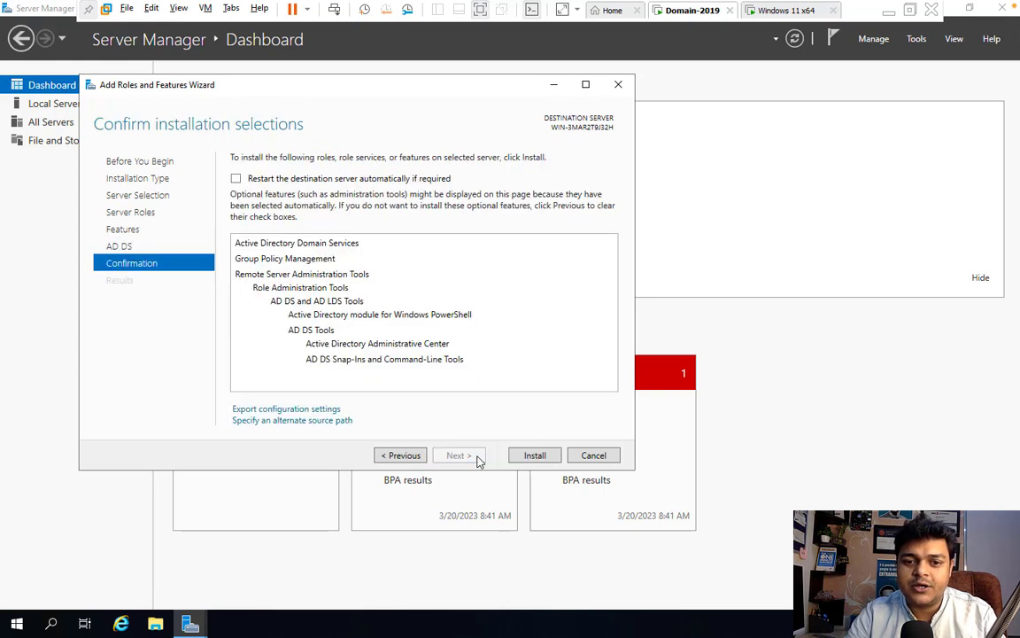
{"action": "left_click", "coordinate": [533, 455]}
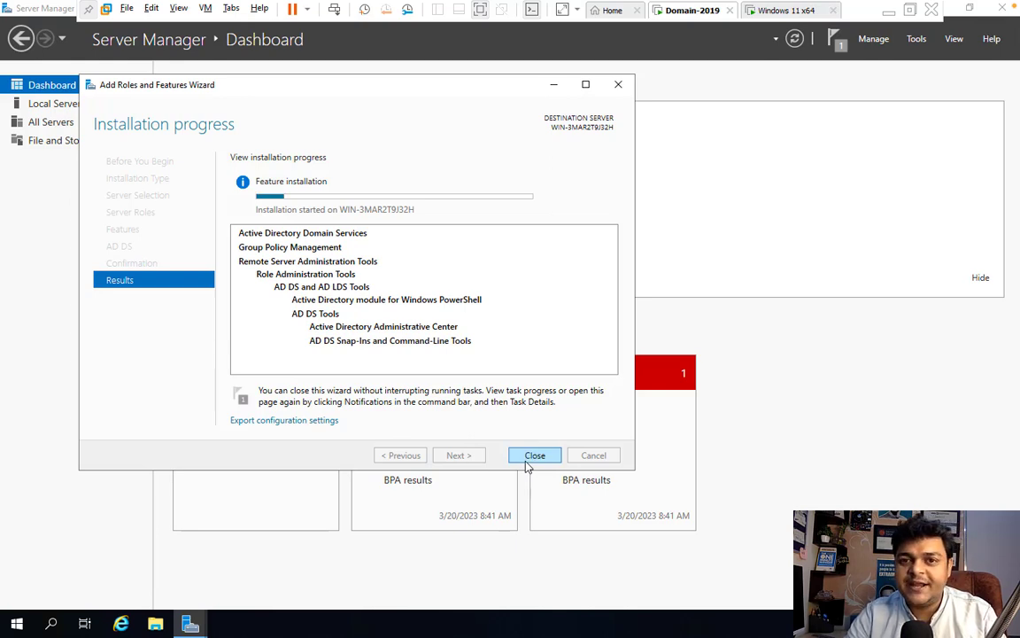
- Reset the Windows 11 x64 VM through its Power menu and confirm
{"action": "left_click", "coordinate": [773, 16]}
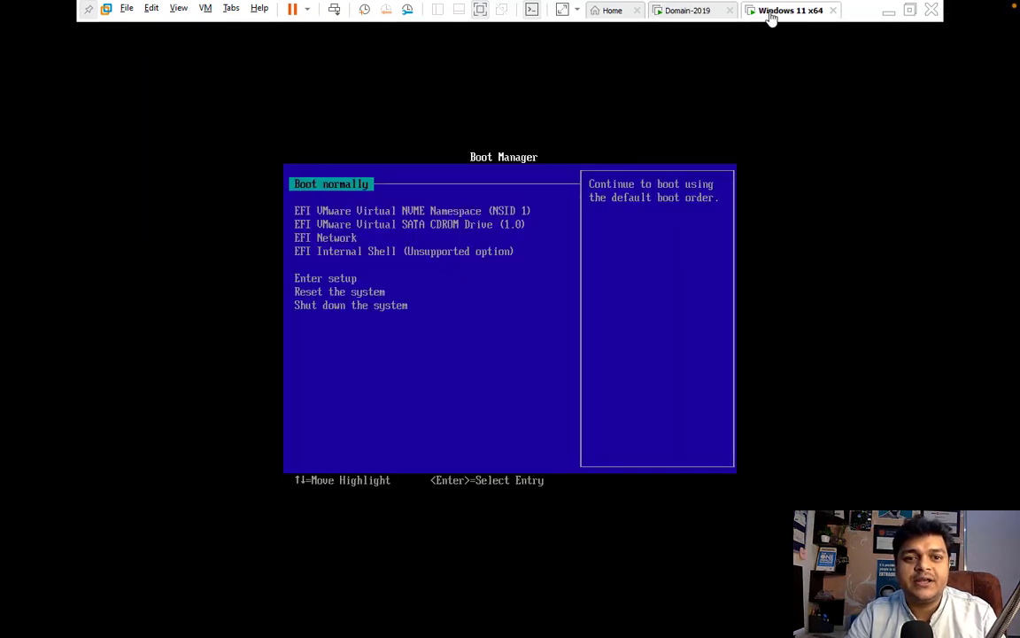
{"action": "right_click", "coordinate": [753, 16]}
{"action": "mouse_move", "coordinate": [788, 44]}
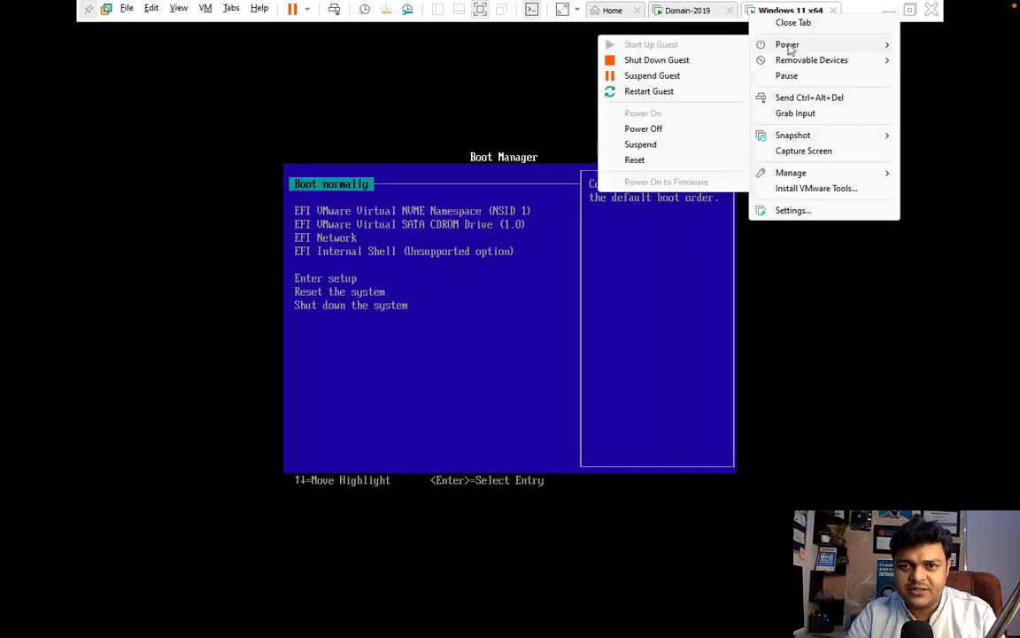
{"action": "left_click", "coordinate": [635, 160]}
{"action": "left_click", "coordinate": [531, 350]}
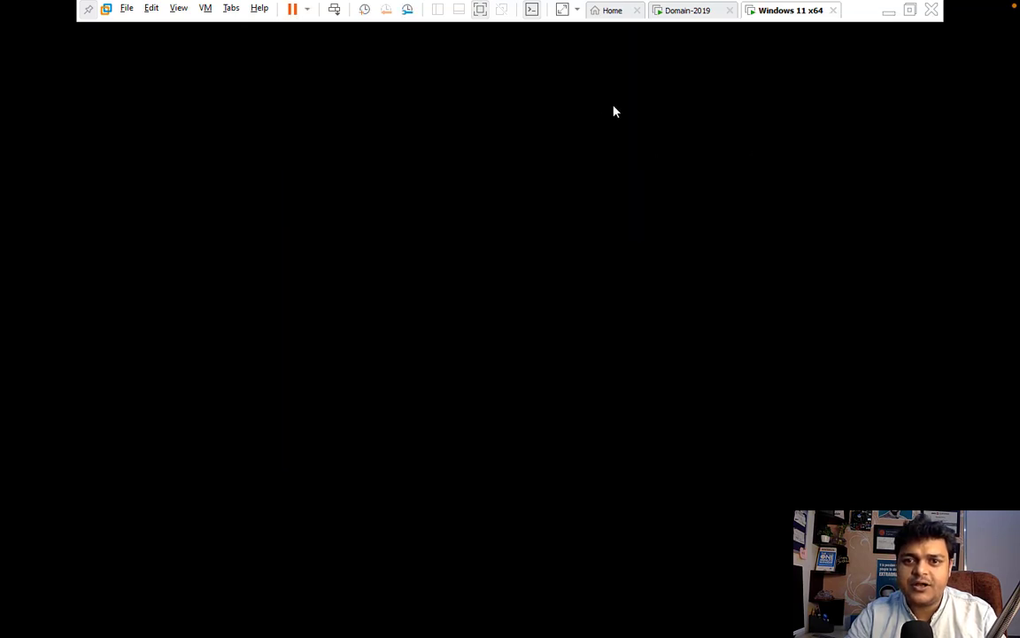
- Boot the Windows 11 VM from its DVD, then return to Domain-2019 showing AD DS installed
{"action": "left_click", "coordinate": [689, 12]}
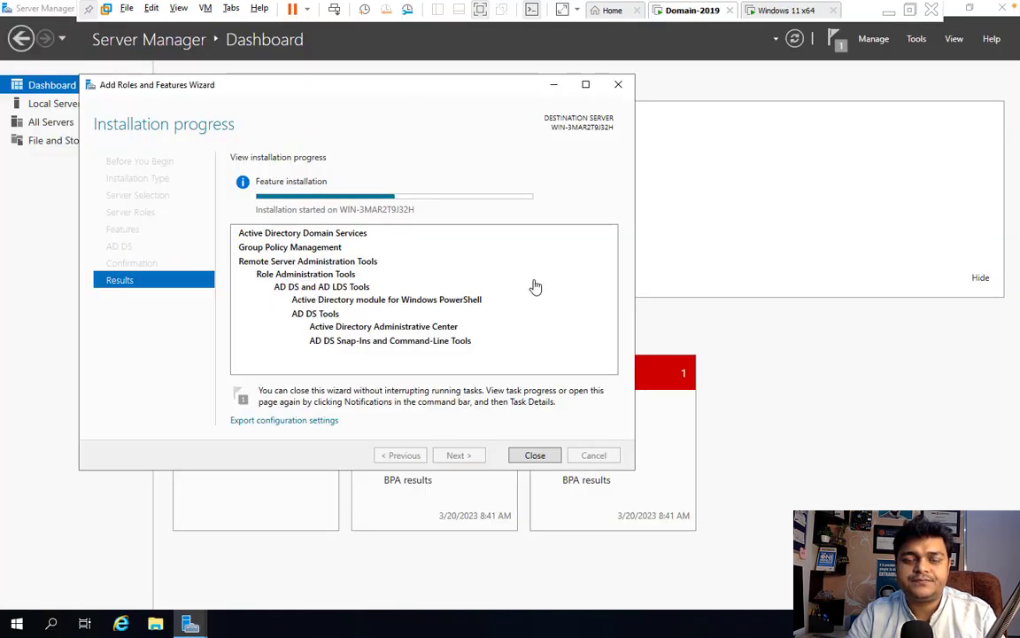
{"action": "left_click", "coordinate": [783, 11]}
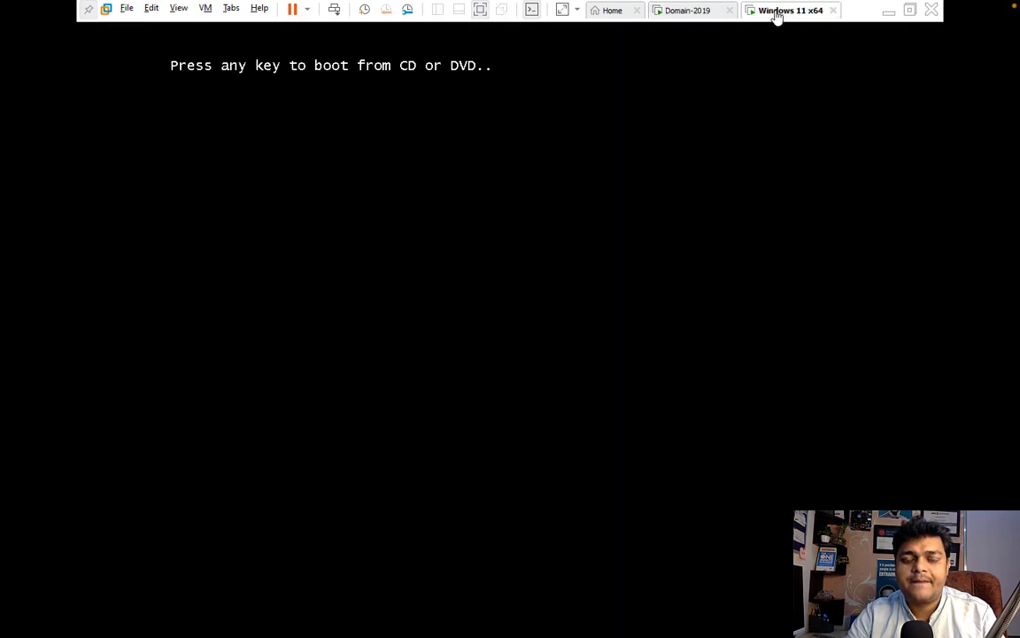
{"action": "left_click", "coordinate": [512, 31]}
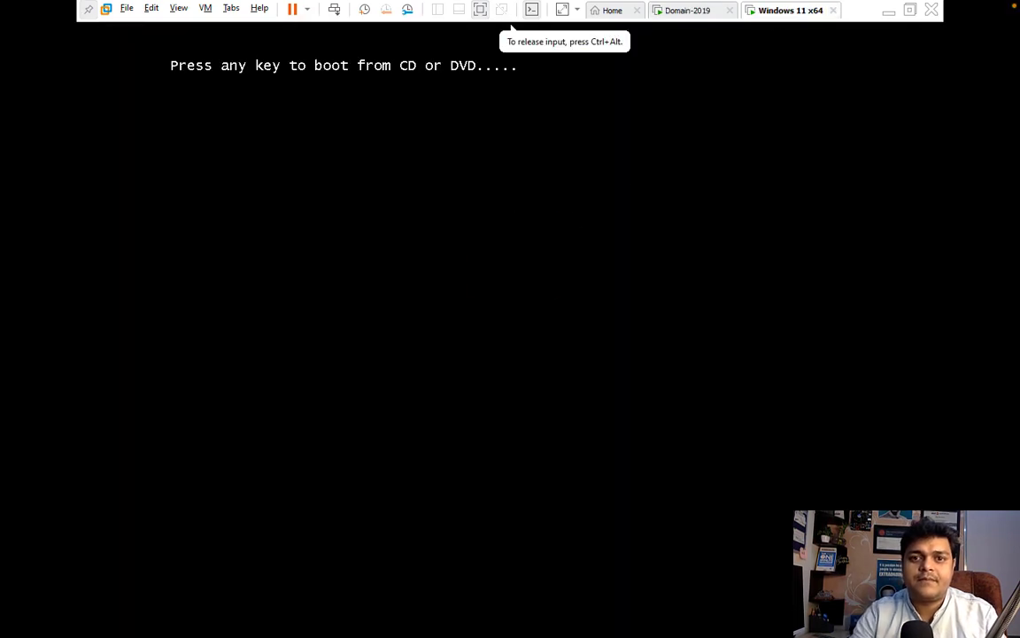
{"action": "key", "text": "Return"}
{"action": "key", "text": "ctrl+alt"}
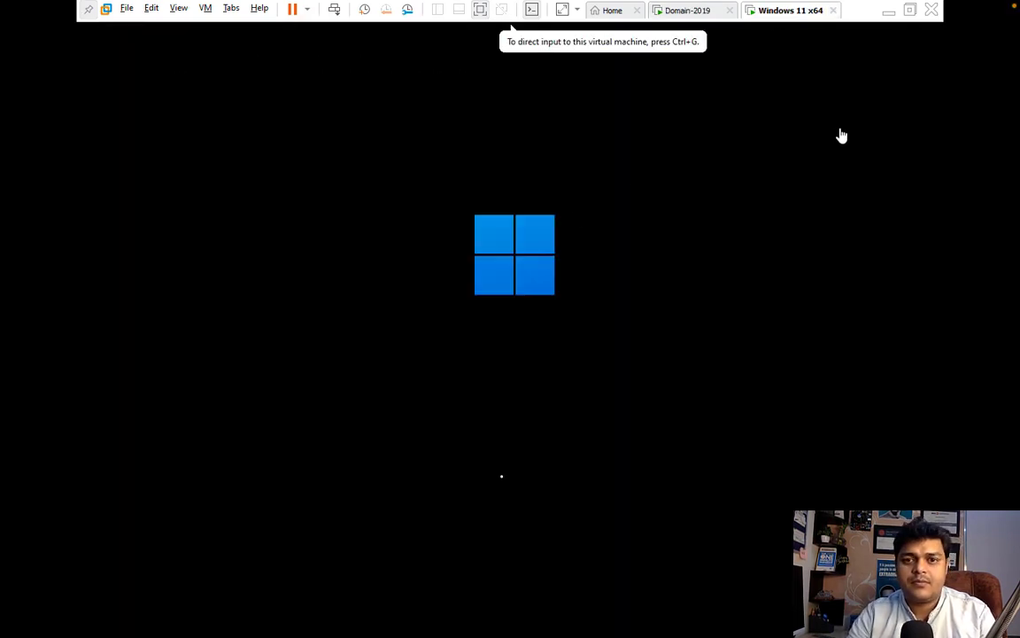
{"action": "left_click", "coordinate": [698, 12]}
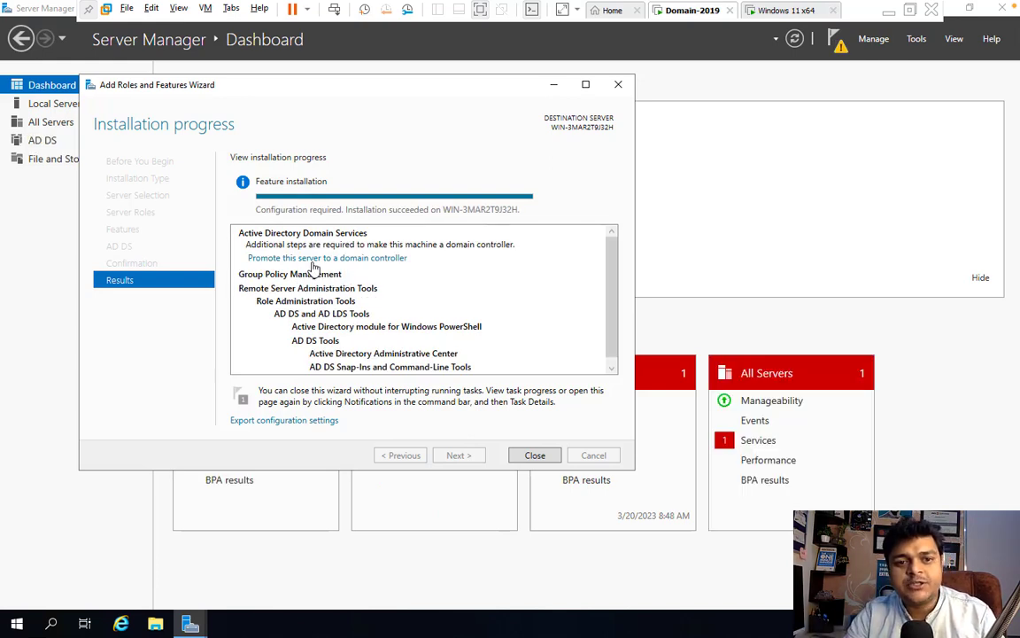
- From the post-deployment notification, start promotion with a new forest whose root domain is class.com
{"action": "left_click", "coordinate": [841, 50]}
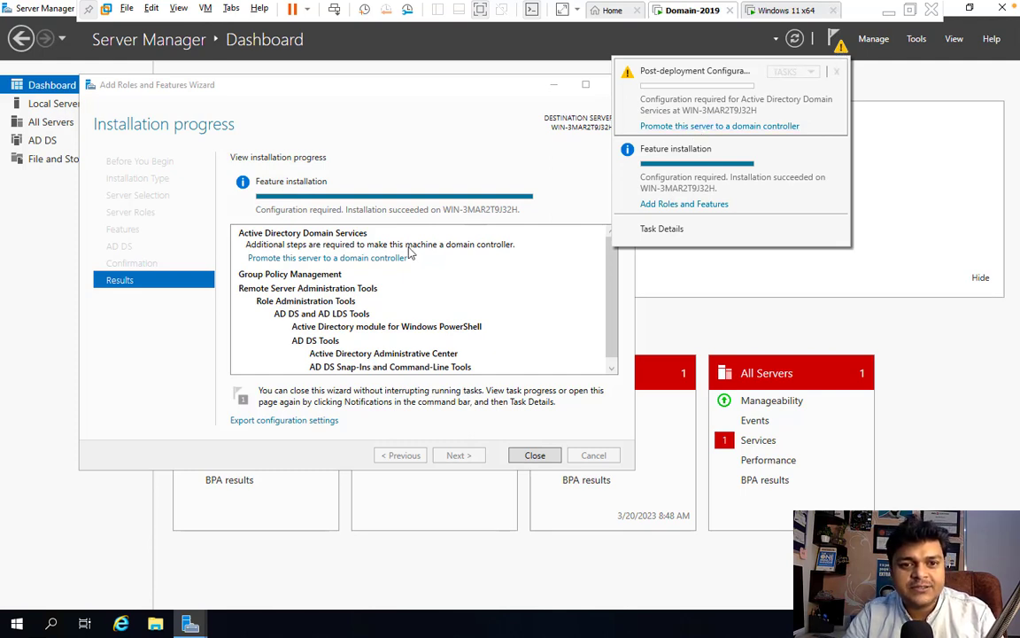
{"action": "left_click", "coordinate": [373, 259]}
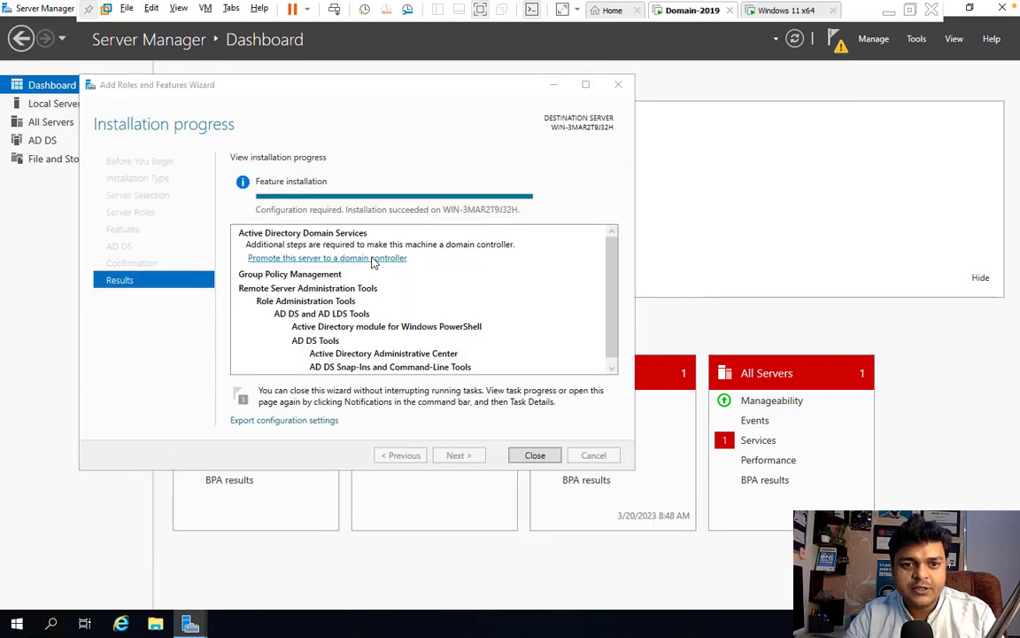
{"action": "left_click", "coordinate": [373, 258]}
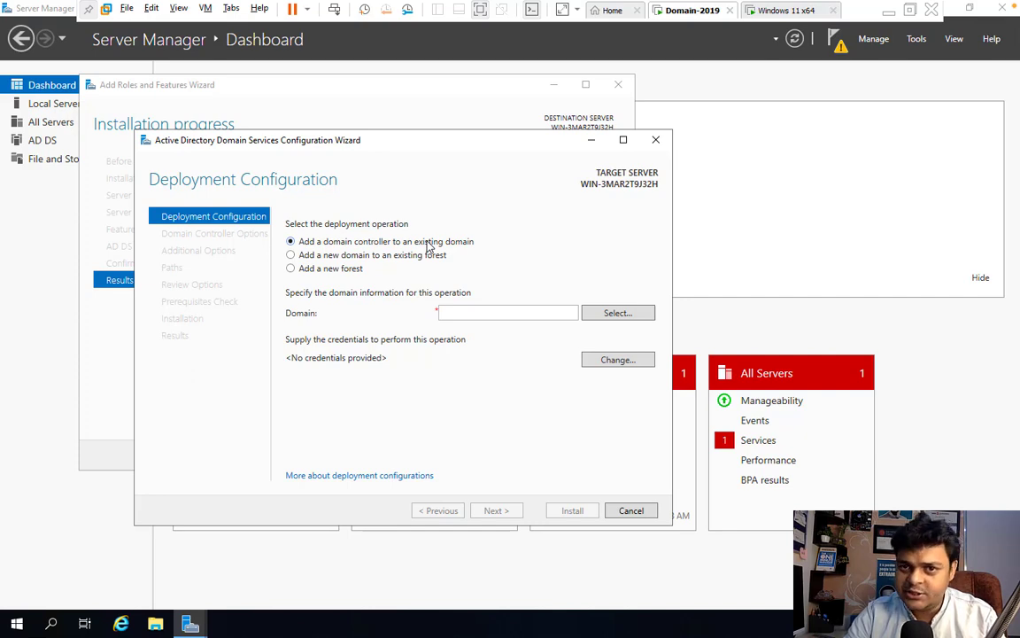
{"action": "left_click", "coordinate": [368, 257]}
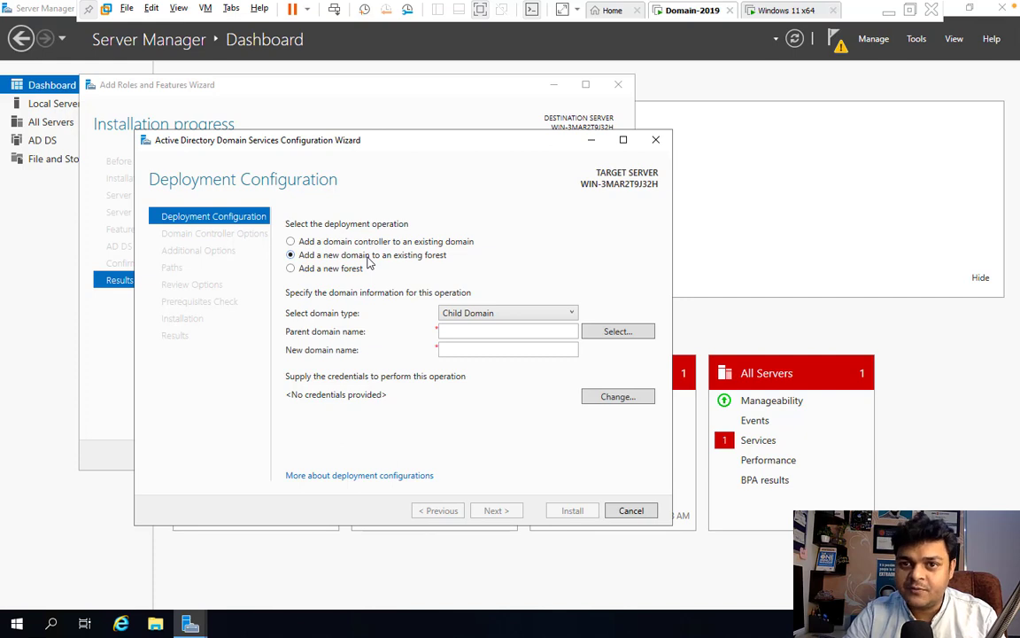
{"action": "left_click", "coordinate": [331, 269]}
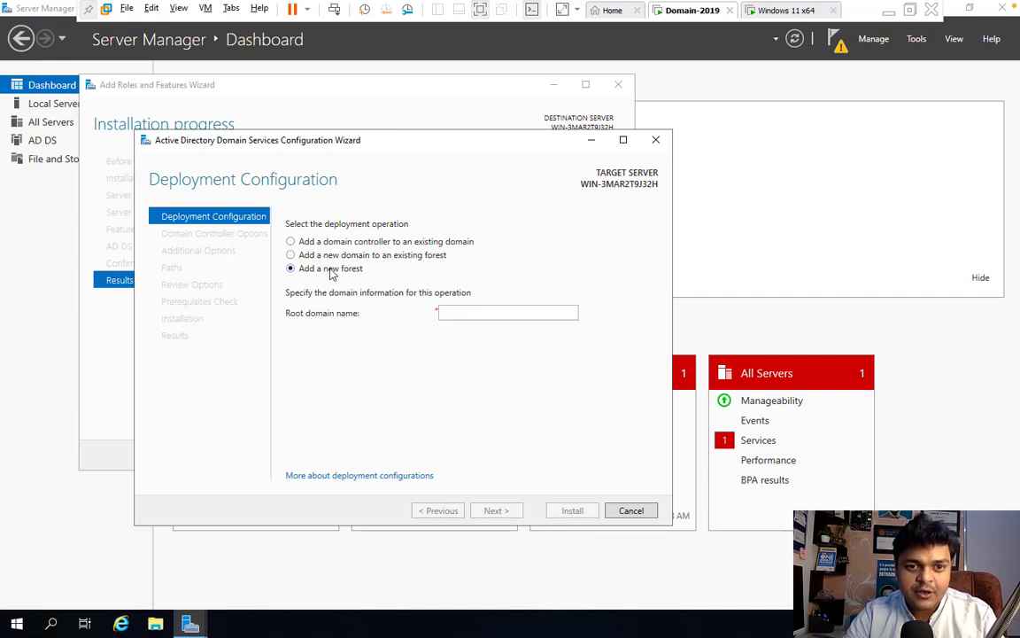
{"action": "left_click", "coordinate": [506, 312]}
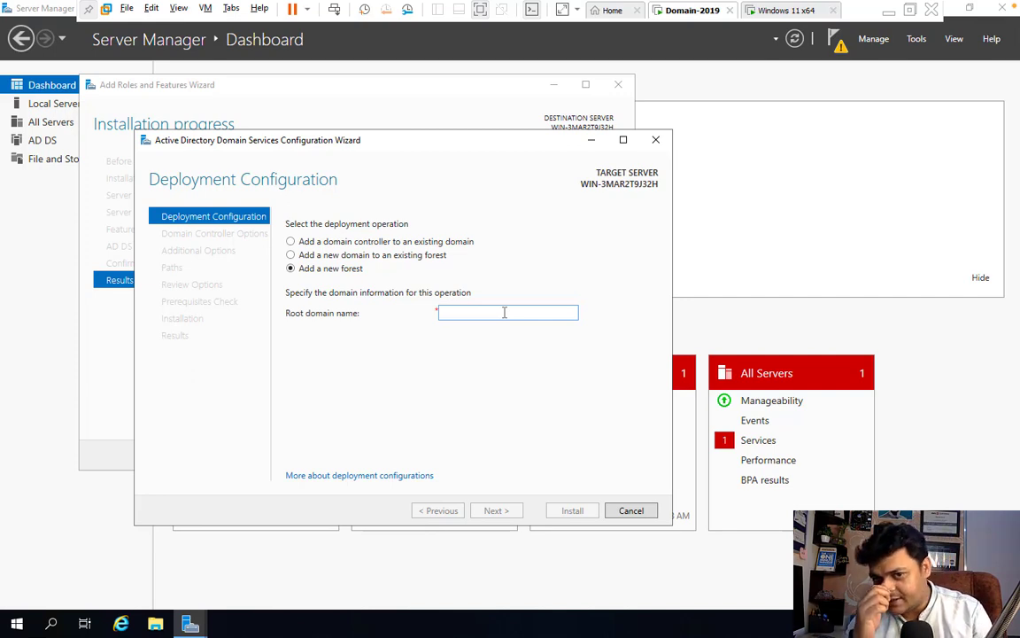
{"action": "type", "text": "c"}
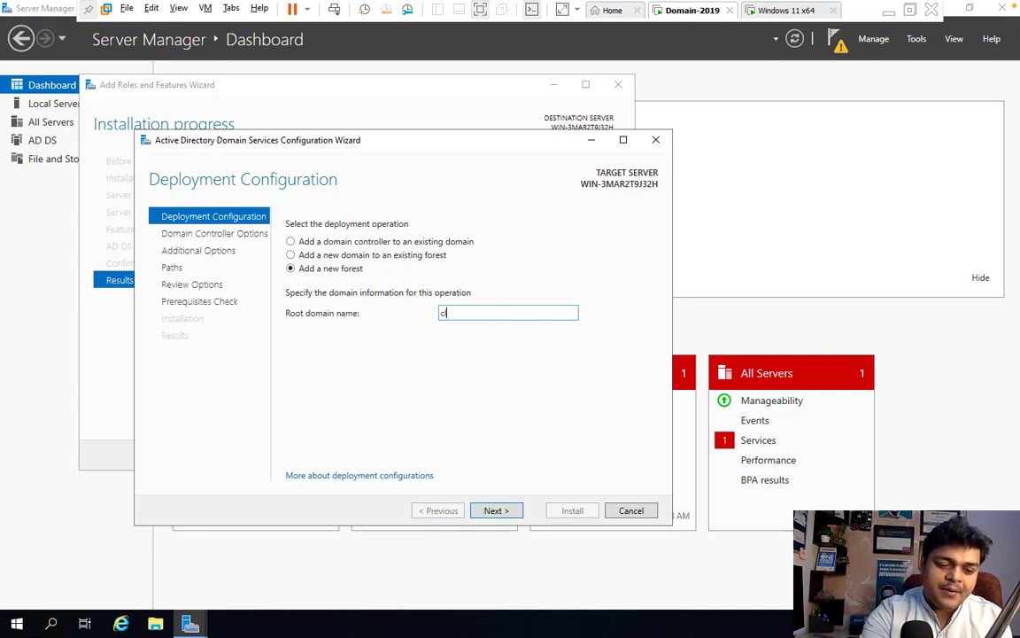
{"action": "type", "text": "lass.c"}
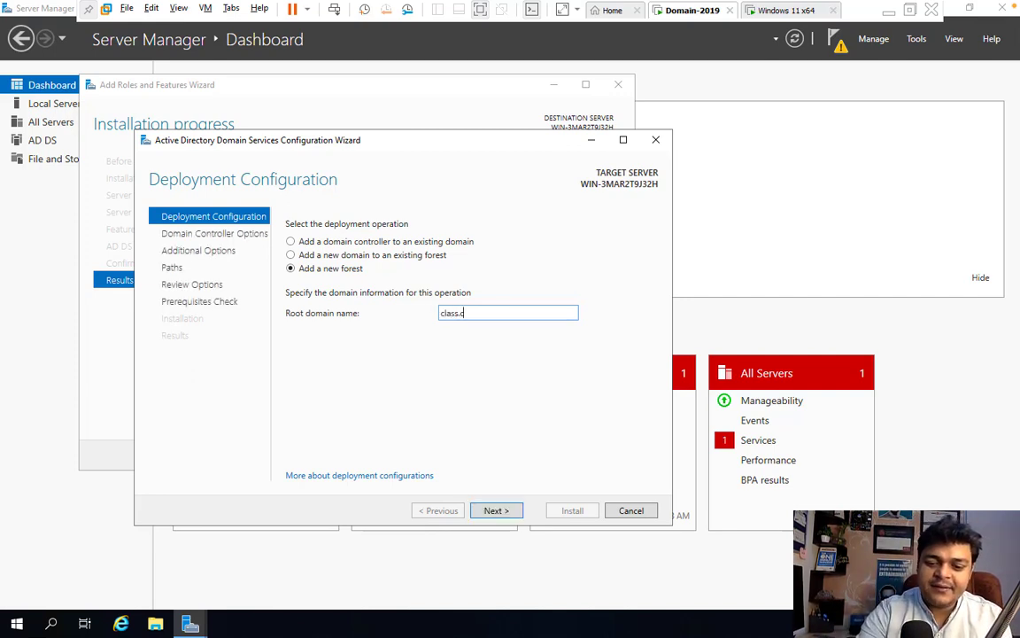
{"action": "type", "text": "om"}
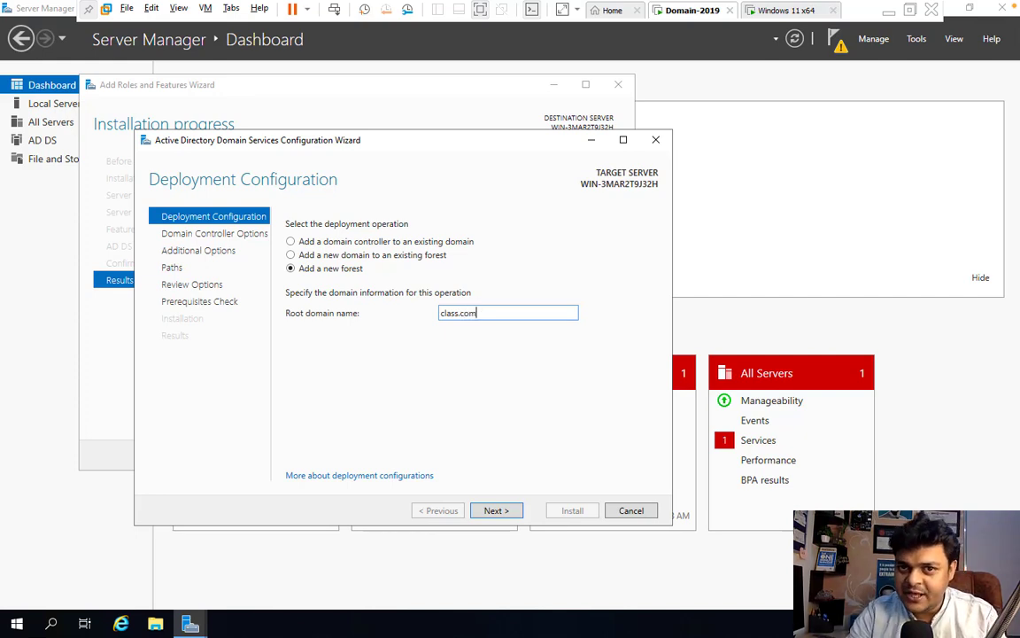
{"action": "left_click", "coordinate": [497, 514]}
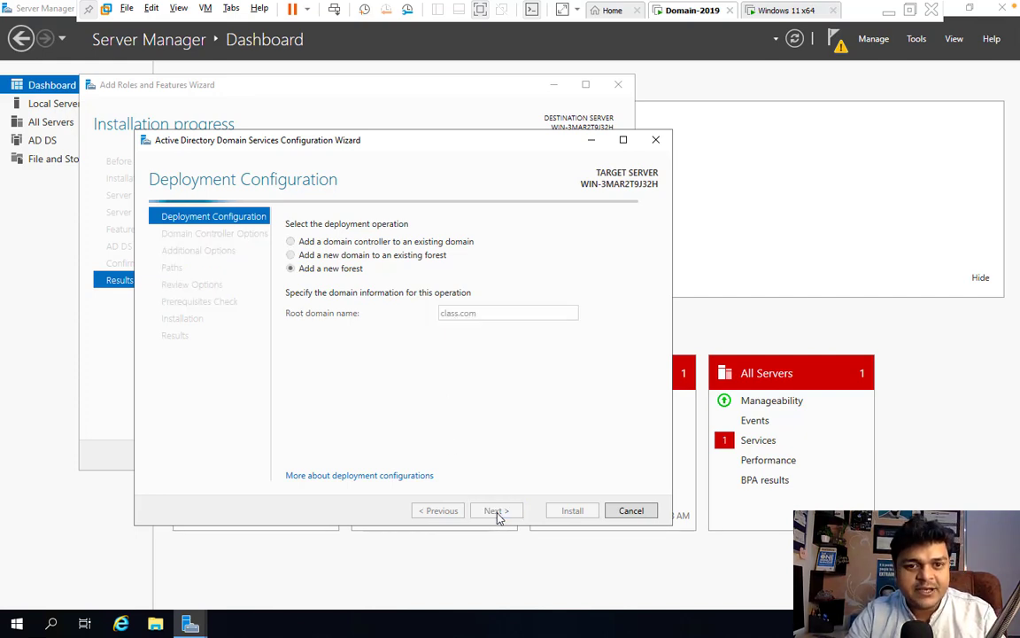
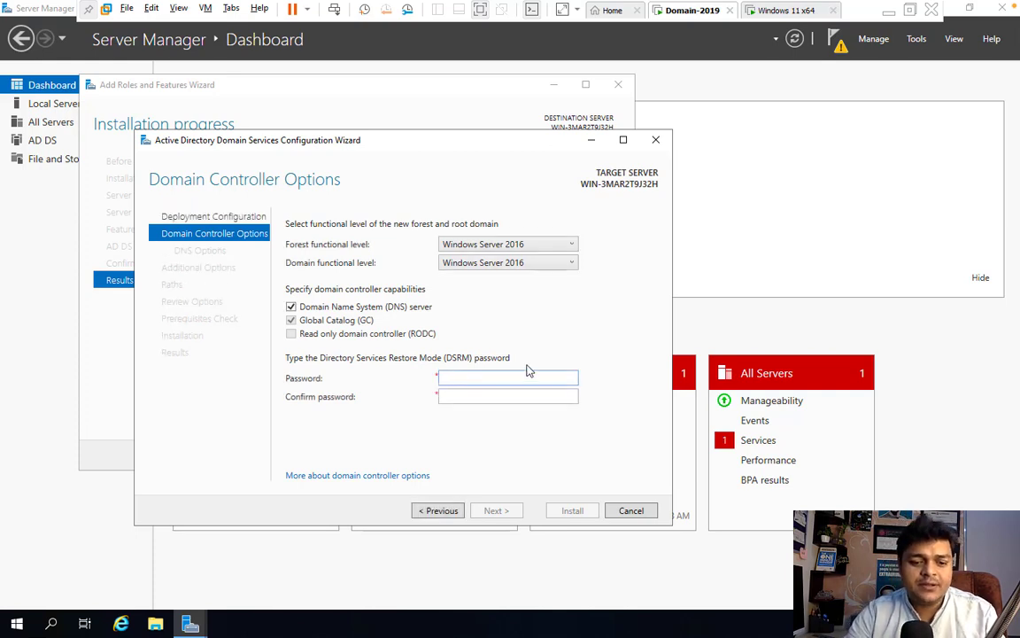
- Enter the DSRM password in both password fields and move on to DNS Options
{"action": "type", "text": "******"}
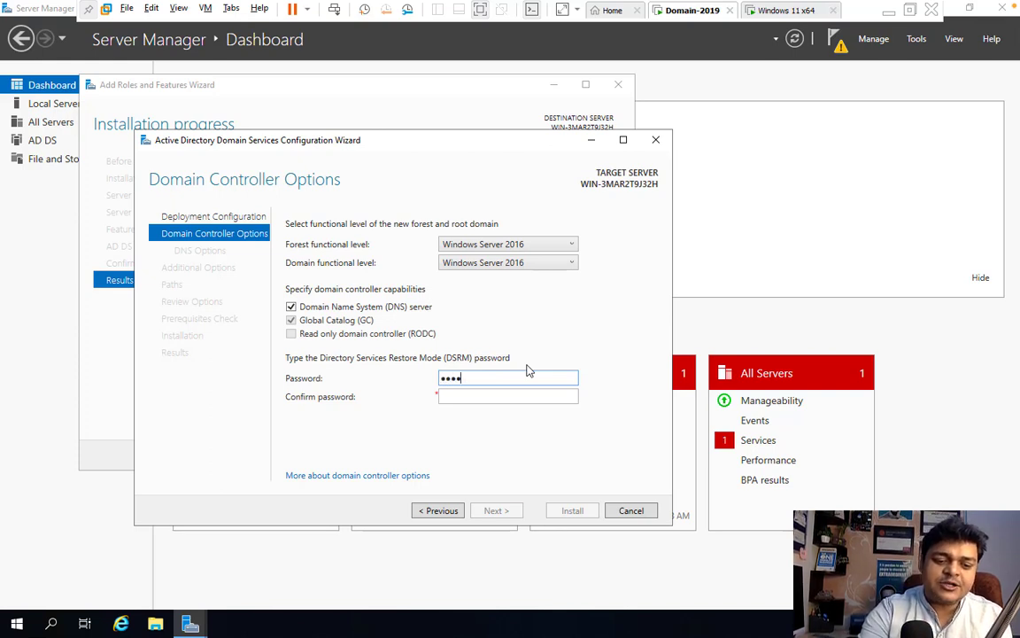
{"action": "type", "text": "**"}
{"action": "key", "text": "Tab"}
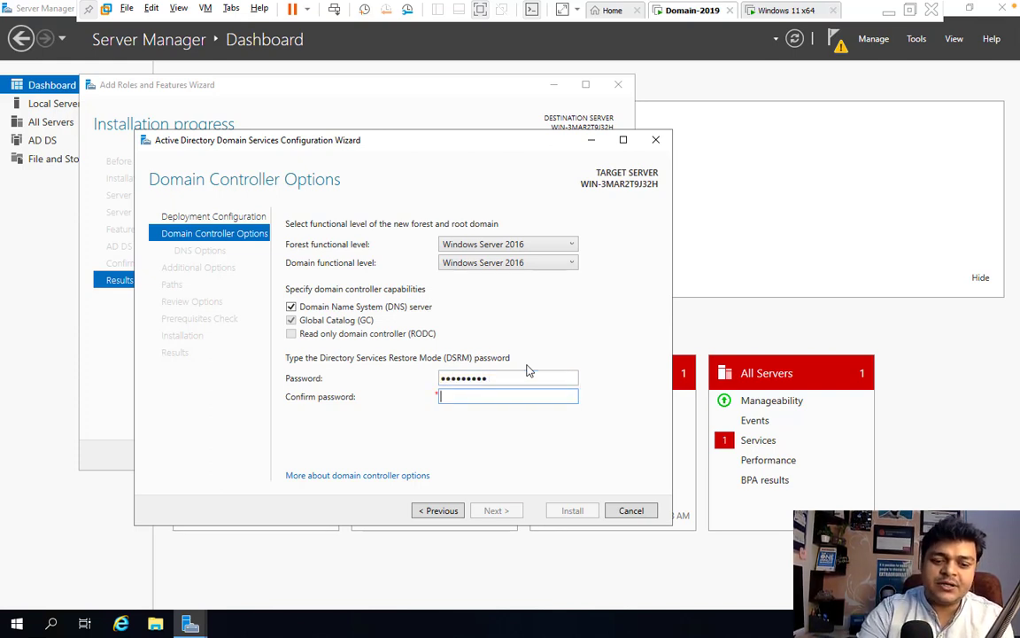
{"action": "type", "text": "**"}
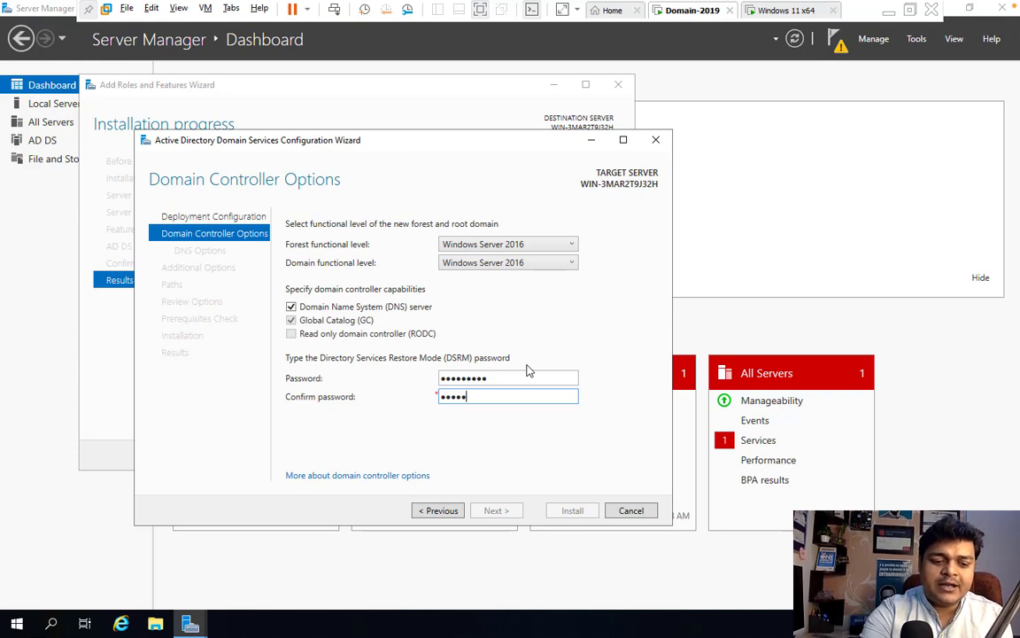
{"action": "type", "text": "d1"}
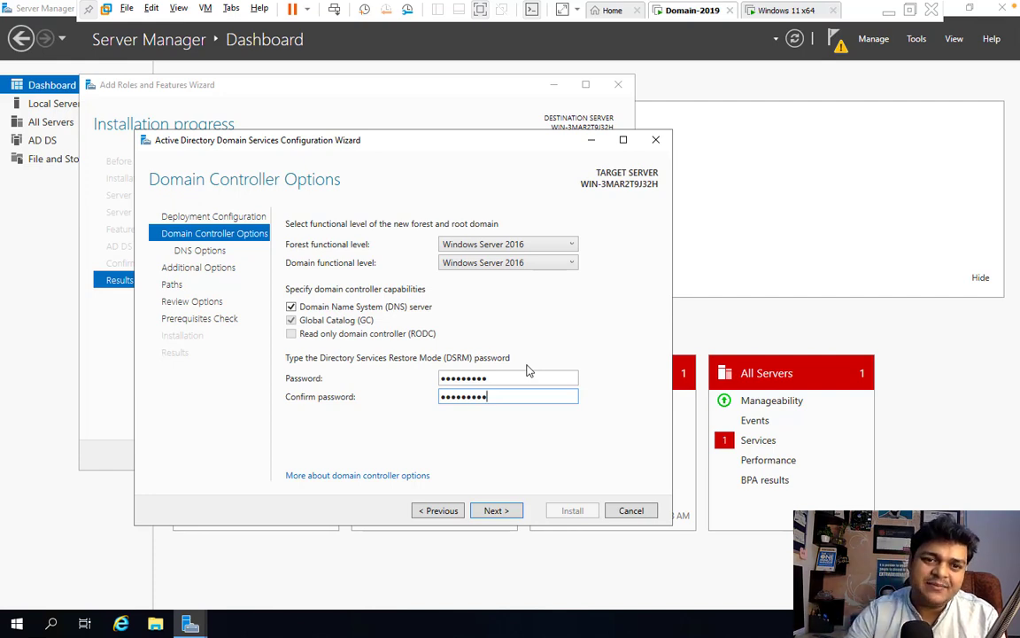
{"action": "left_click", "coordinate": [497, 511]}
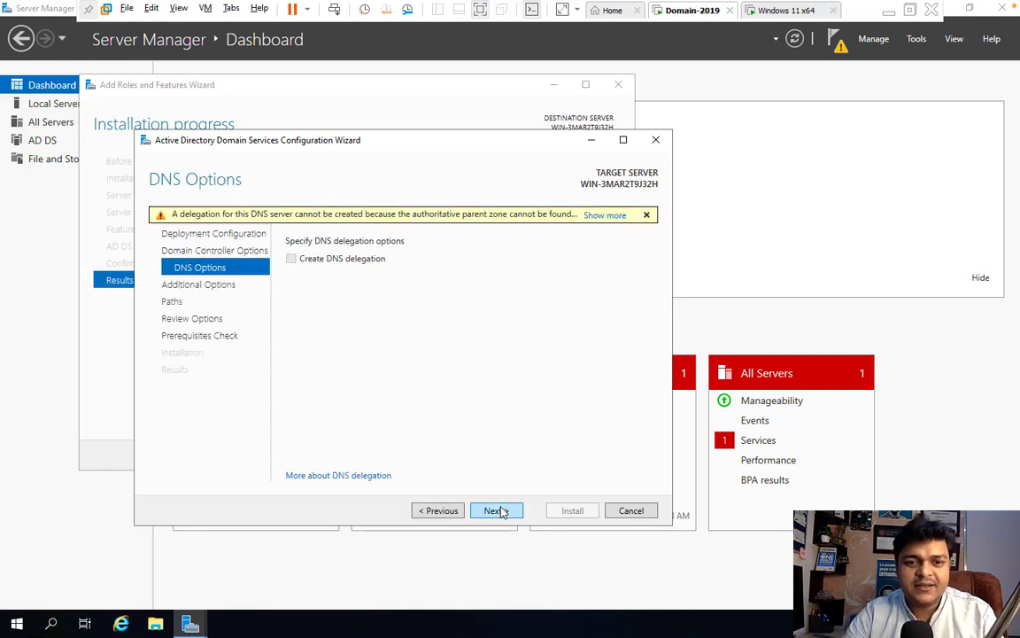
- Keep the default DNS options, the CLASS NetBIOS name and the default NTDS/SYSVOL paths
{"action": "left_click", "coordinate": [497, 511]}
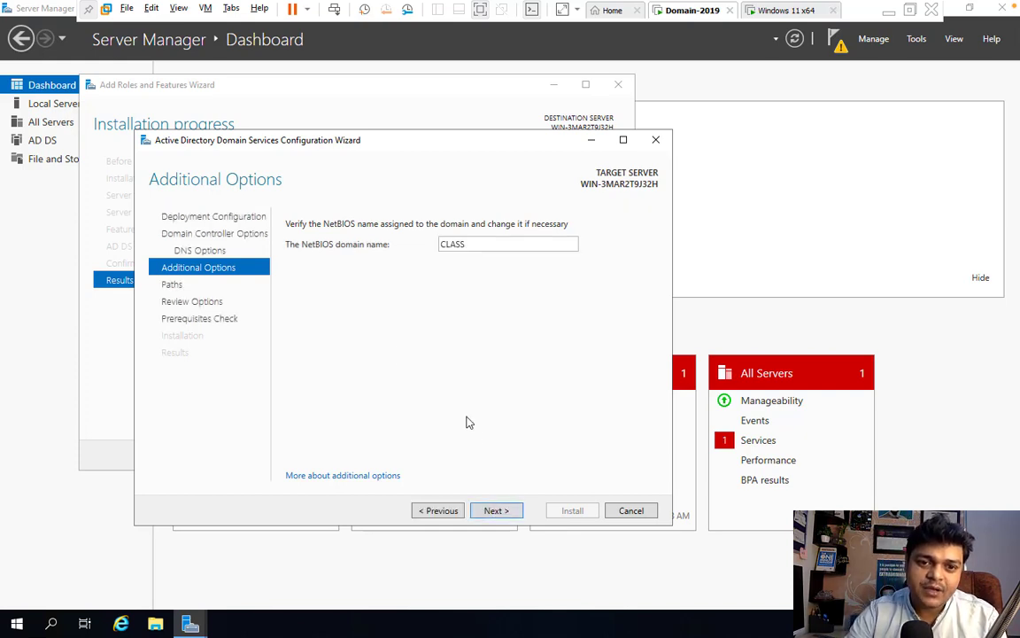
{"action": "left_click", "coordinate": [496, 512]}
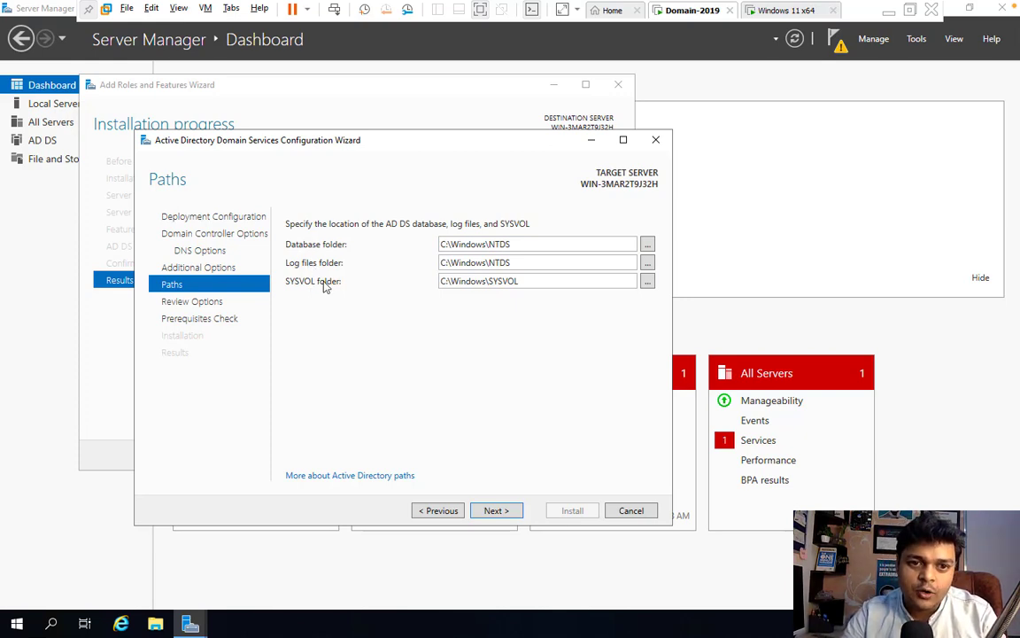
{"action": "left_click", "coordinate": [495, 511]}
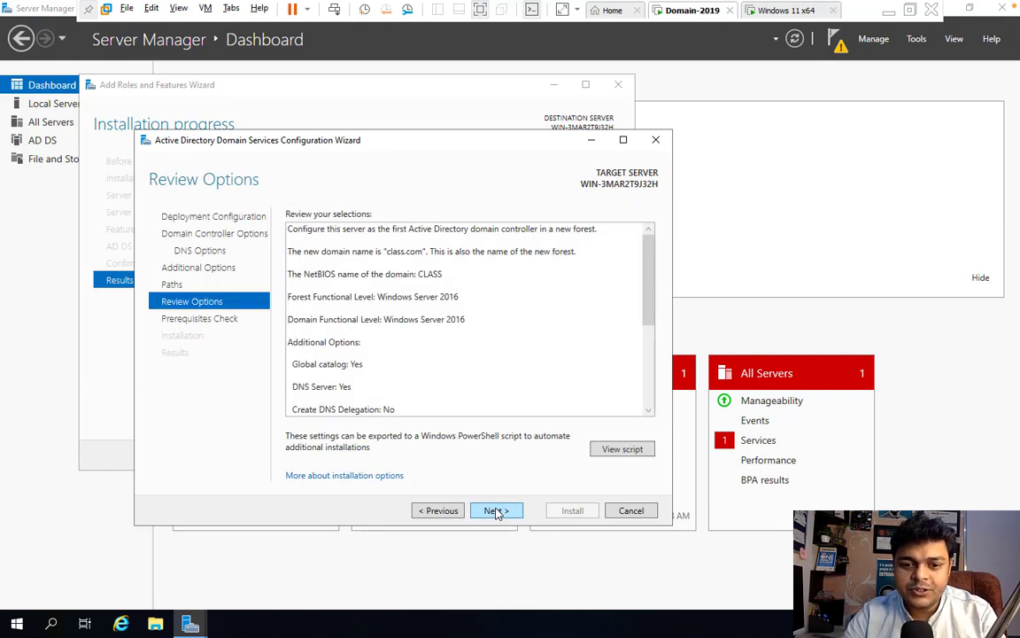
- Start the AD DS prerequisites check, then switch to the Windows 11 x64 VM
{"action": "left_click", "coordinate": [495, 511]}
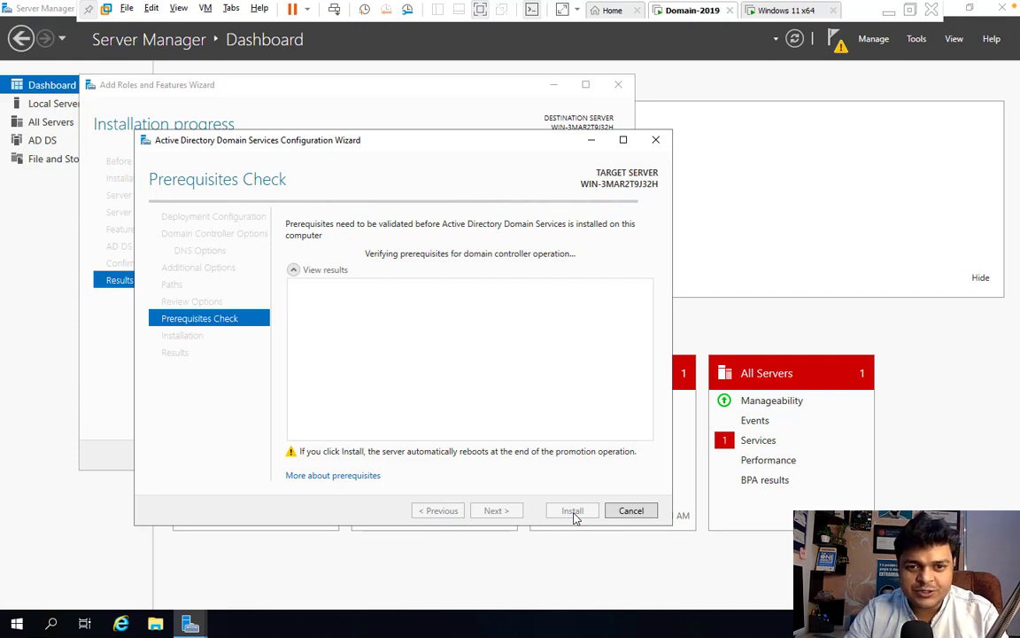
{"action": "left_click", "coordinate": [781, 11]}
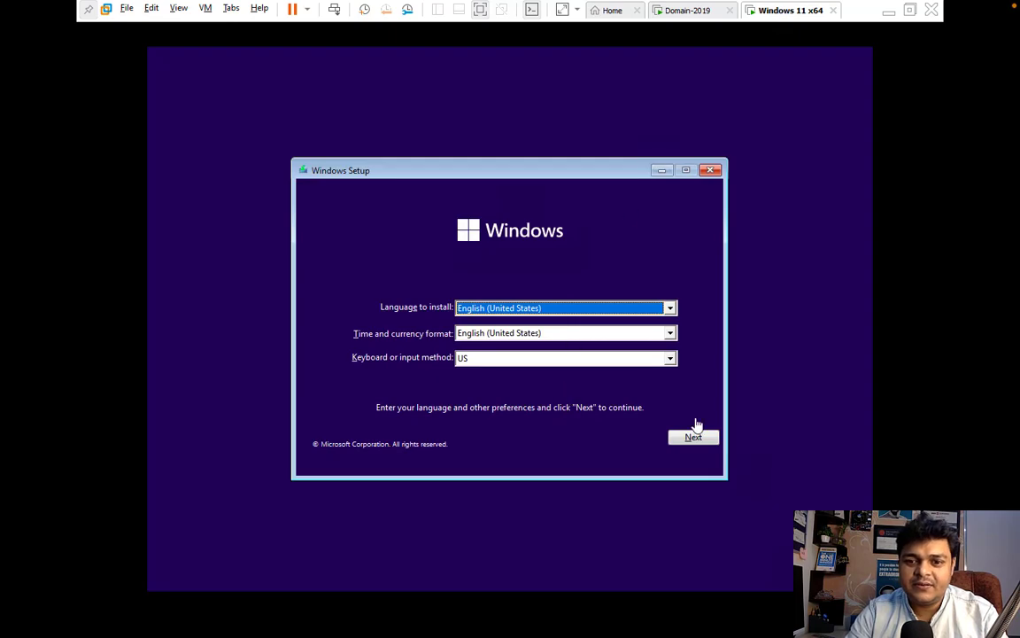
- Start Windows Setup with the English defaults and continue without a product key
{"action": "left_click", "coordinate": [693, 437]}
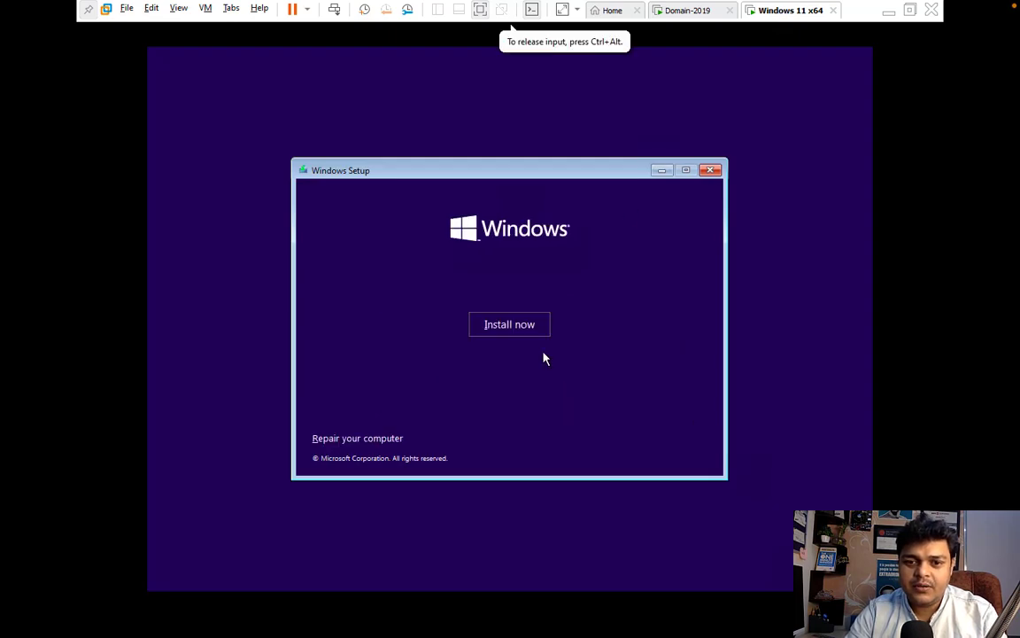
{"action": "left_click", "coordinate": [510, 325]}
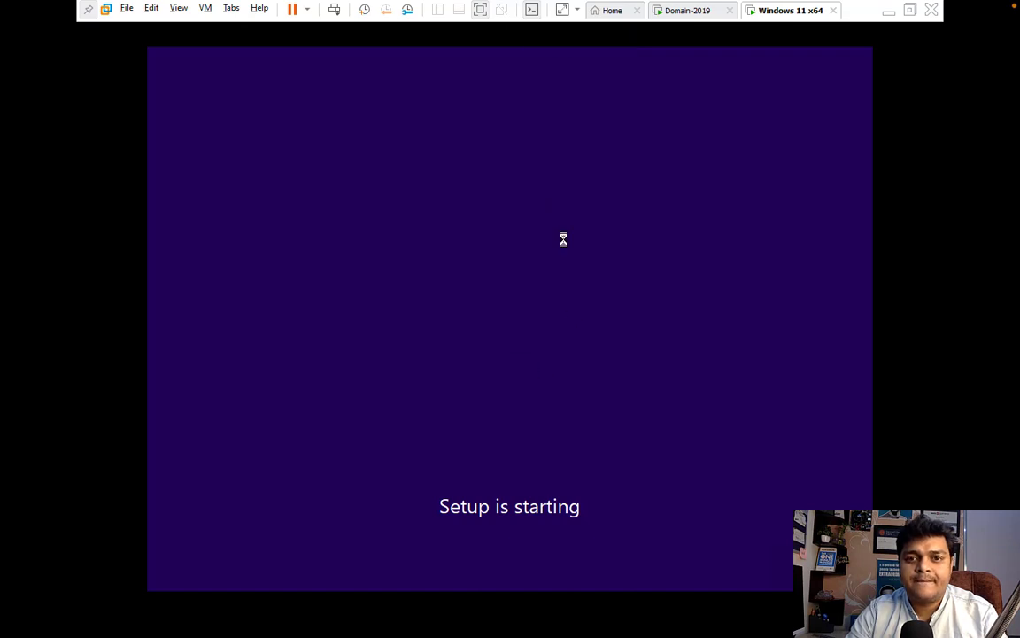
{"action": "left_click", "coordinate": [693, 11]}
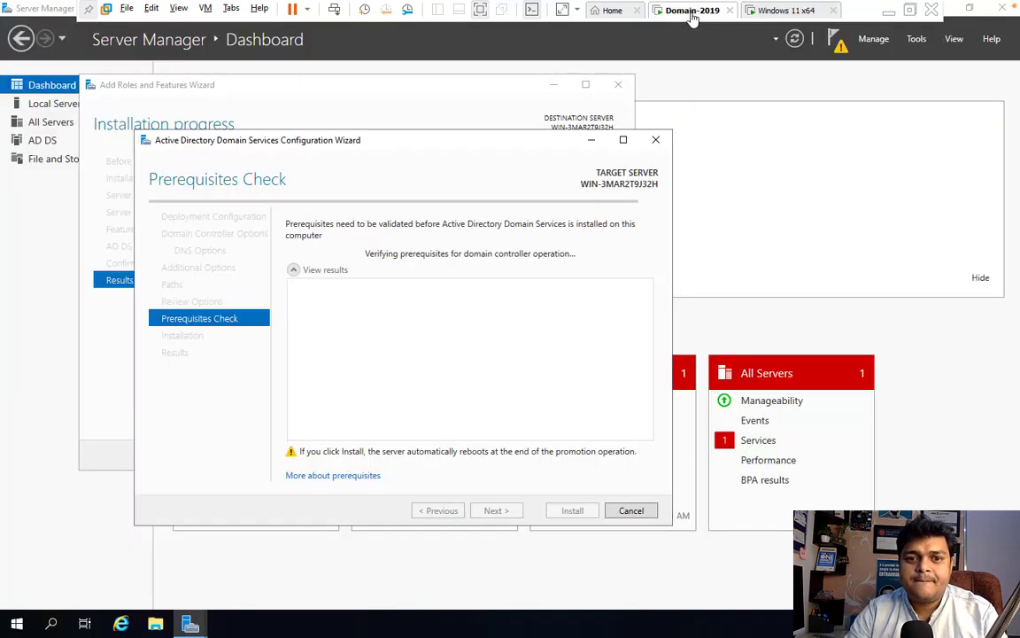
{"action": "left_click", "coordinate": [785, 11]}
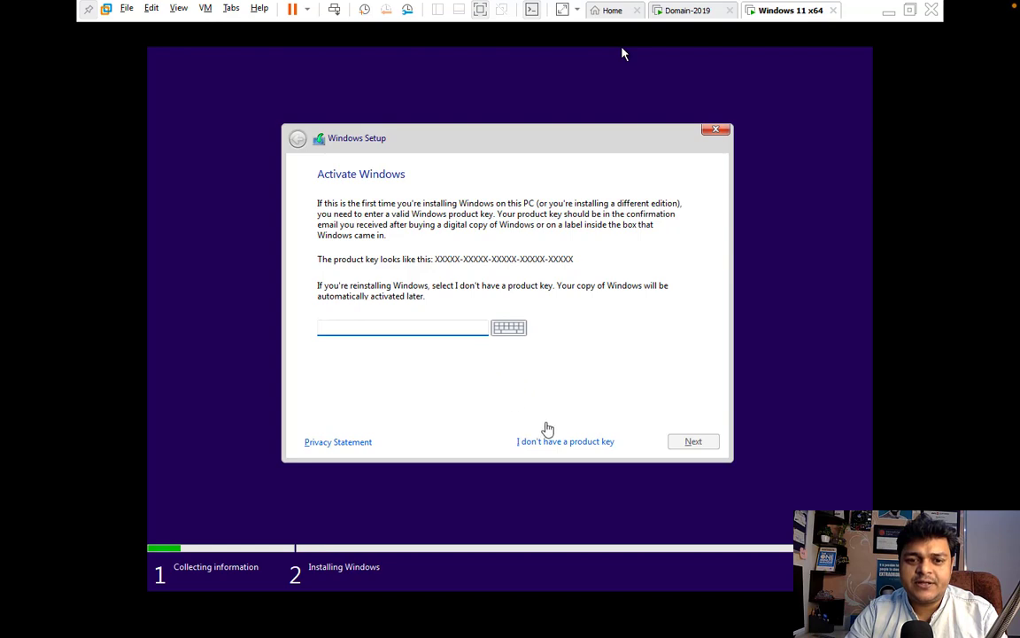
{"action": "left_click", "coordinate": [555, 441]}
{"action": "left_click", "coordinate": [556, 441]}
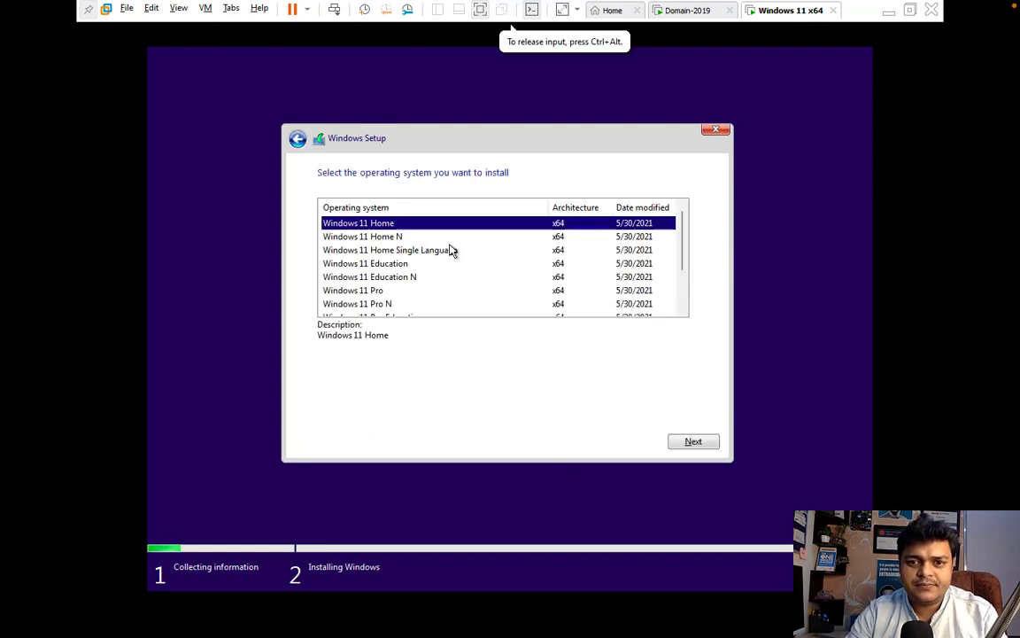
- Custom-install Windows 11 Pro onto Drive 0 Partition 3 after accepting the license, then return to Domain-2019
{"action": "left_click", "coordinate": [371, 291]}
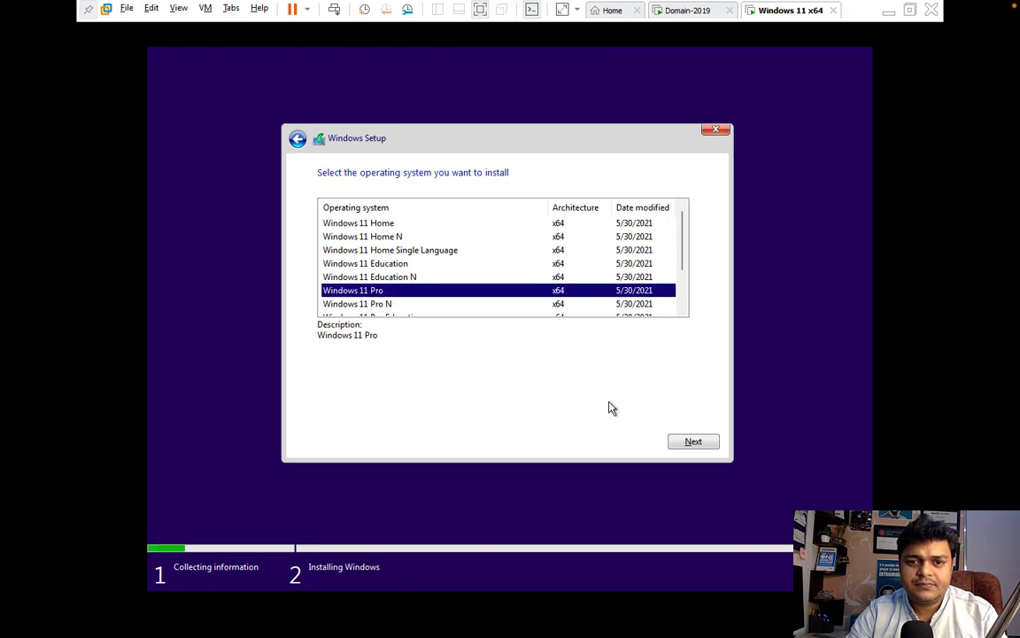
{"action": "left_click", "coordinate": [707, 444]}
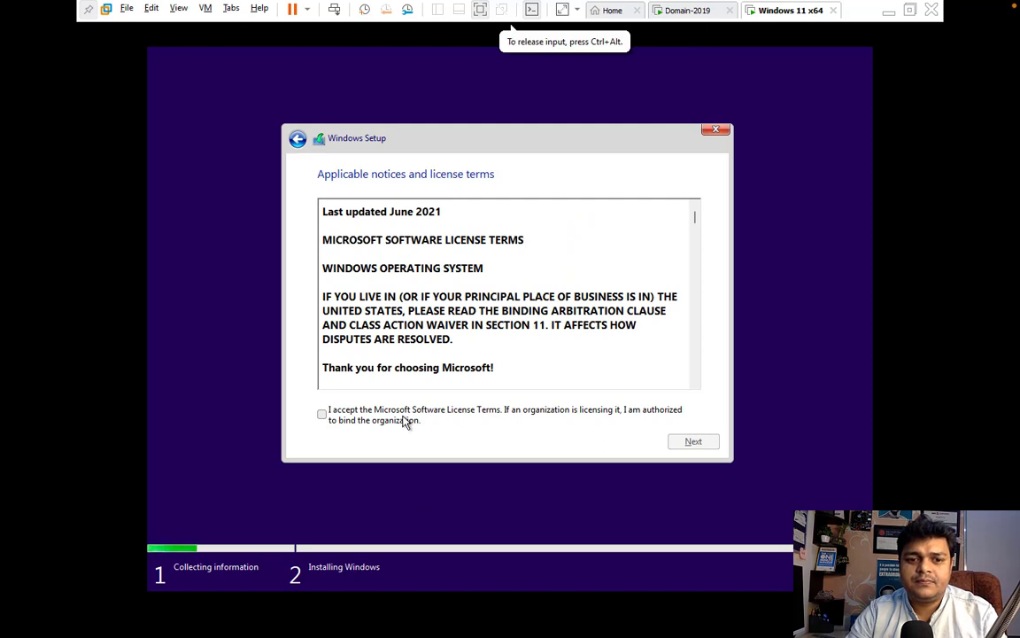
{"action": "left_click", "coordinate": [405, 419]}
{"action": "left_click", "coordinate": [678, 446]}
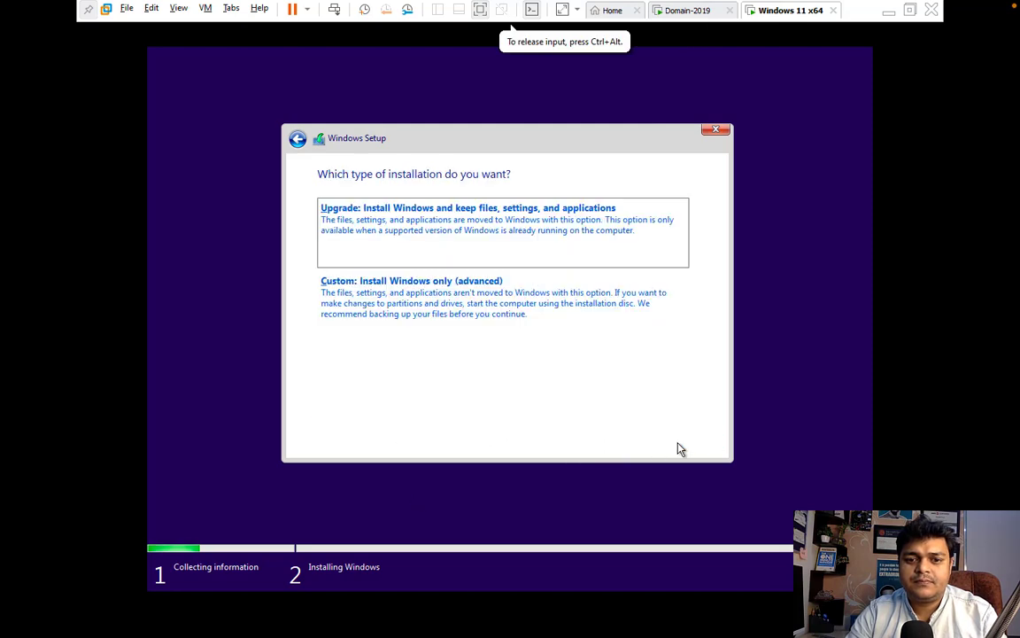
{"action": "left_click", "coordinate": [440, 307]}
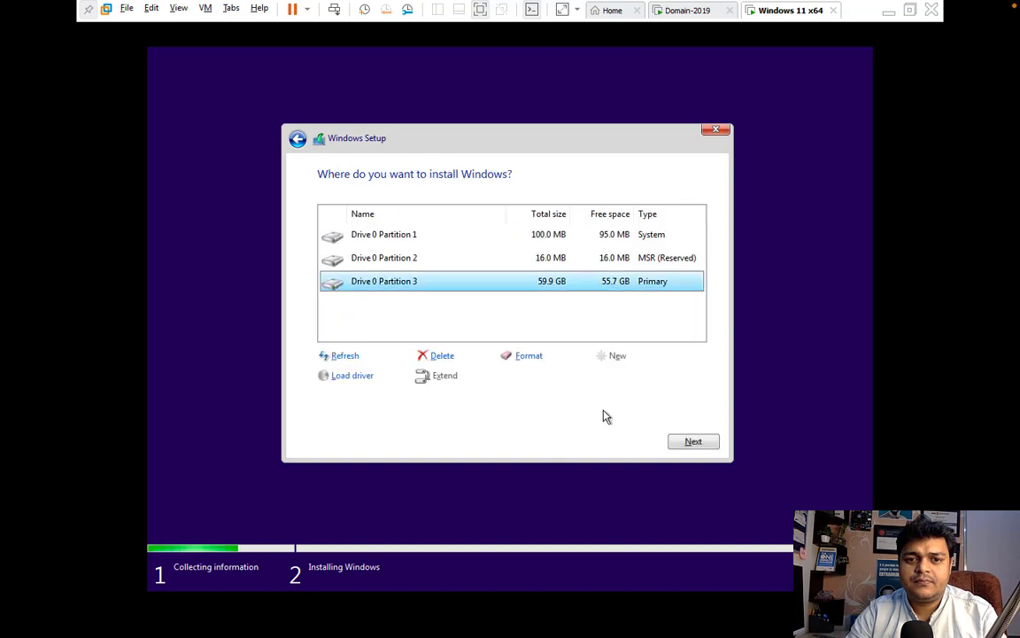
{"action": "left_click", "coordinate": [693, 443]}
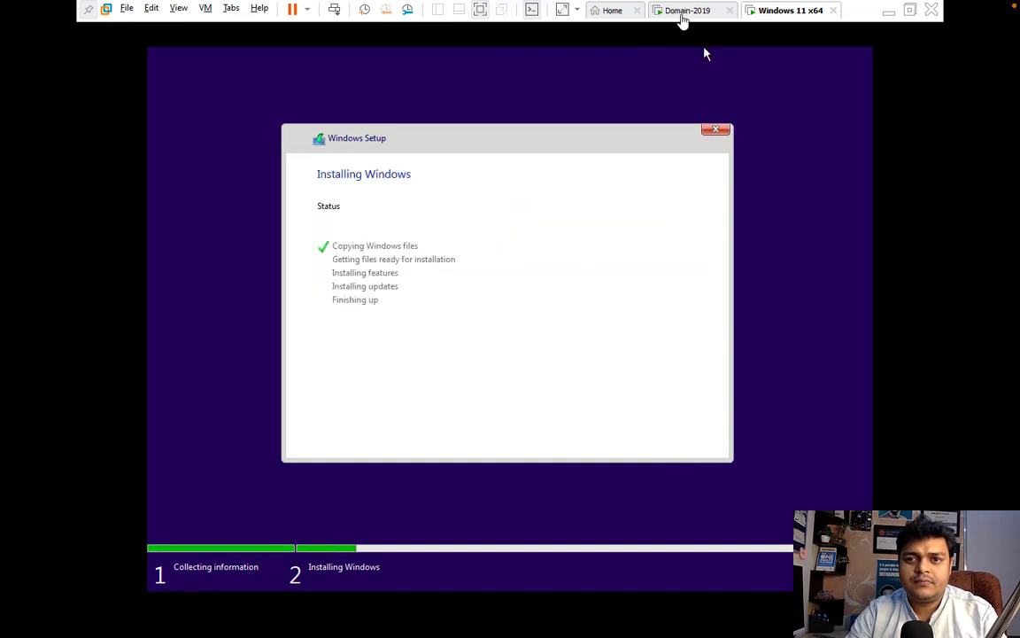
{"action": "left_click", "coordinate": [688, 10]}
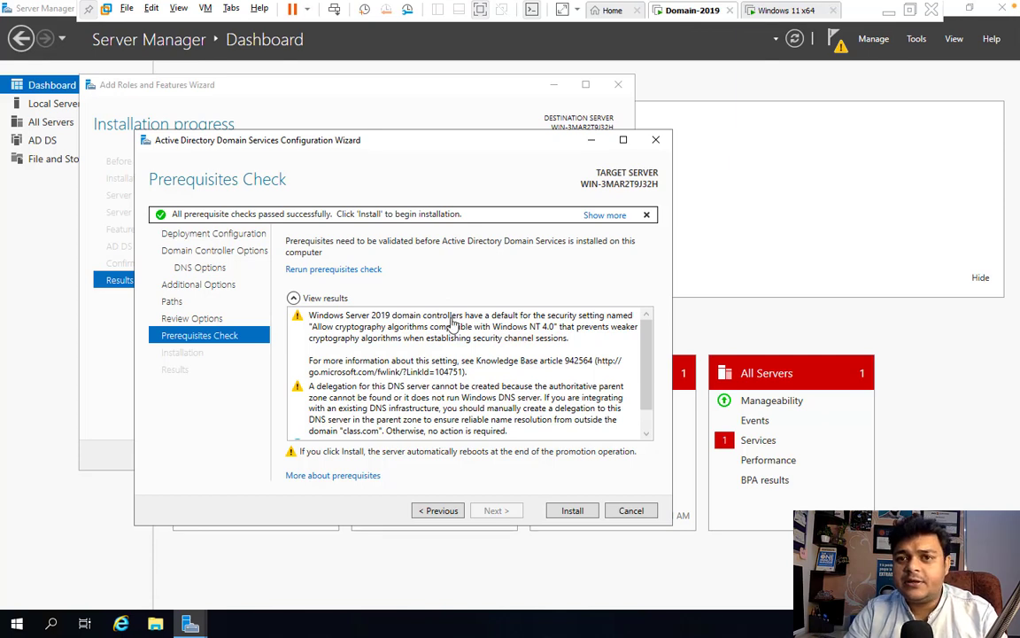
- Begin the AD DS installation from the passed Prerequisites Check page
{"action": "left_click", "coordinate": [571, 511]}
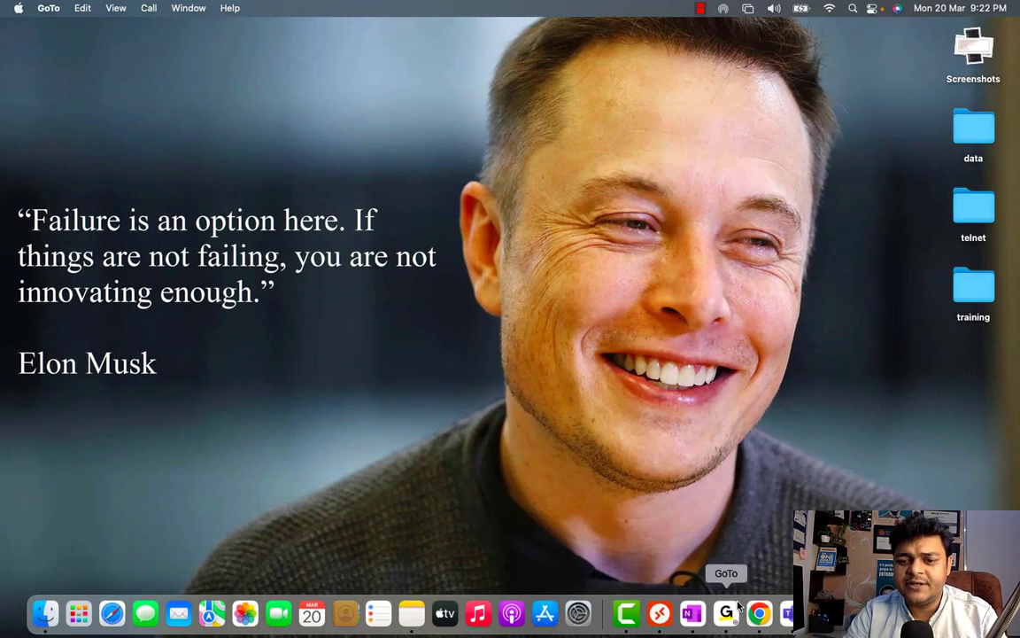
- Sign in to Domain-2019 with the CLASS administrator password and dismiss the Windows Admin Center prompt
{"action": "right_click", "coordinate": [630, 617]}
{"action": "left_click", "coordinate": [653, 459]}
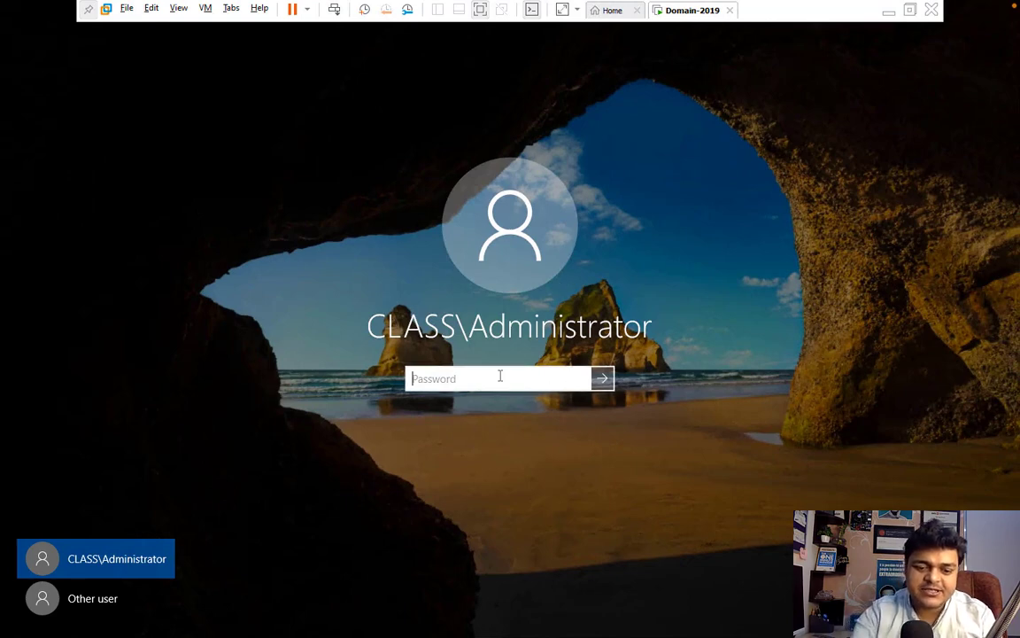
{"action": "type", "text": "***"}
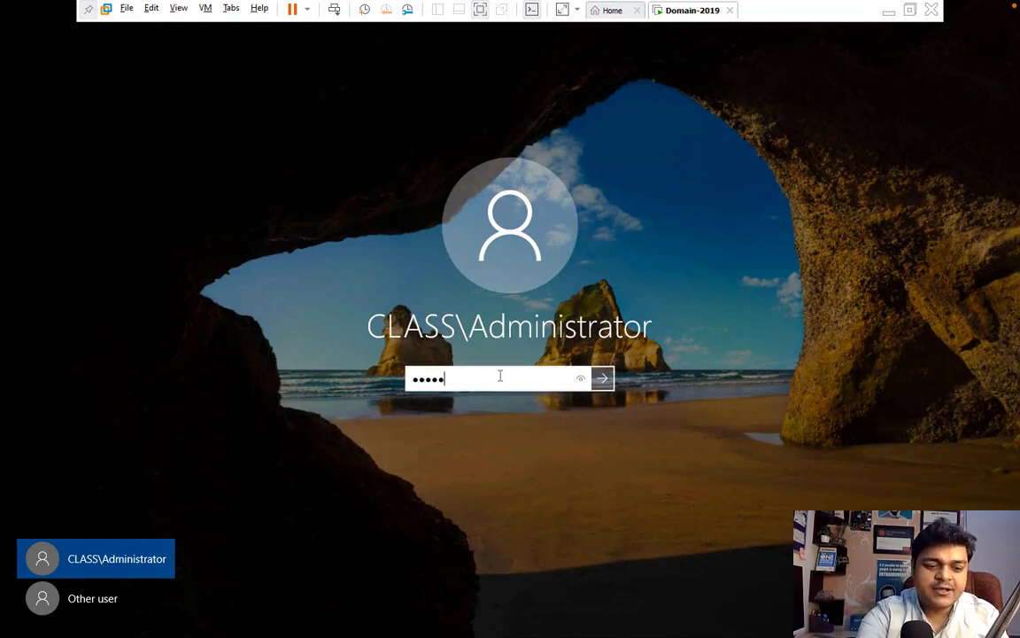
{"action": "type", "text": "******"}
{"action": "key", "text": "Return"}
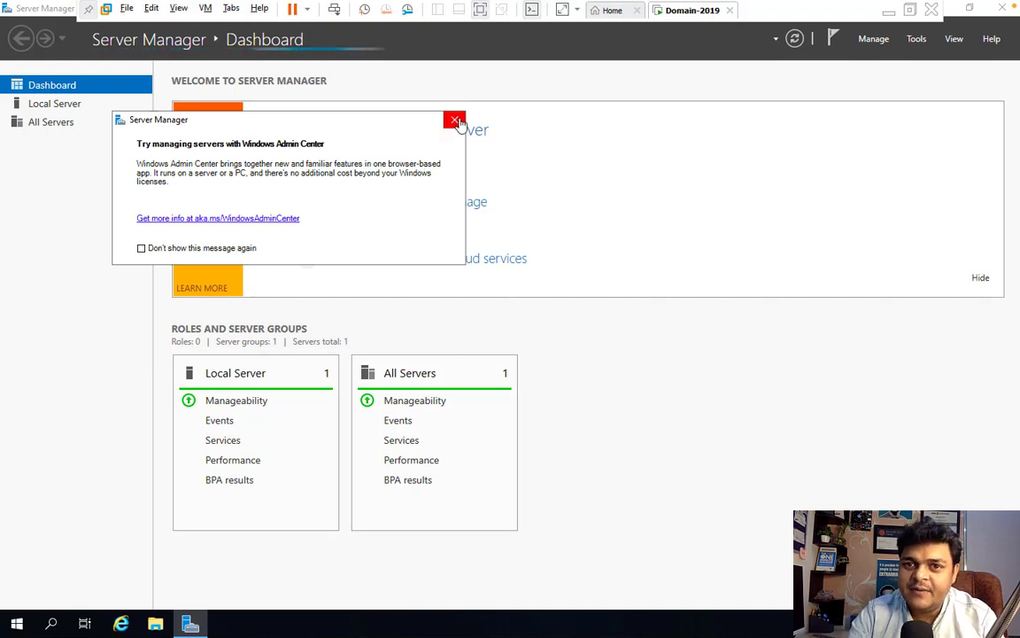
{"action": "left_click", "coordinate": [455, 119]}
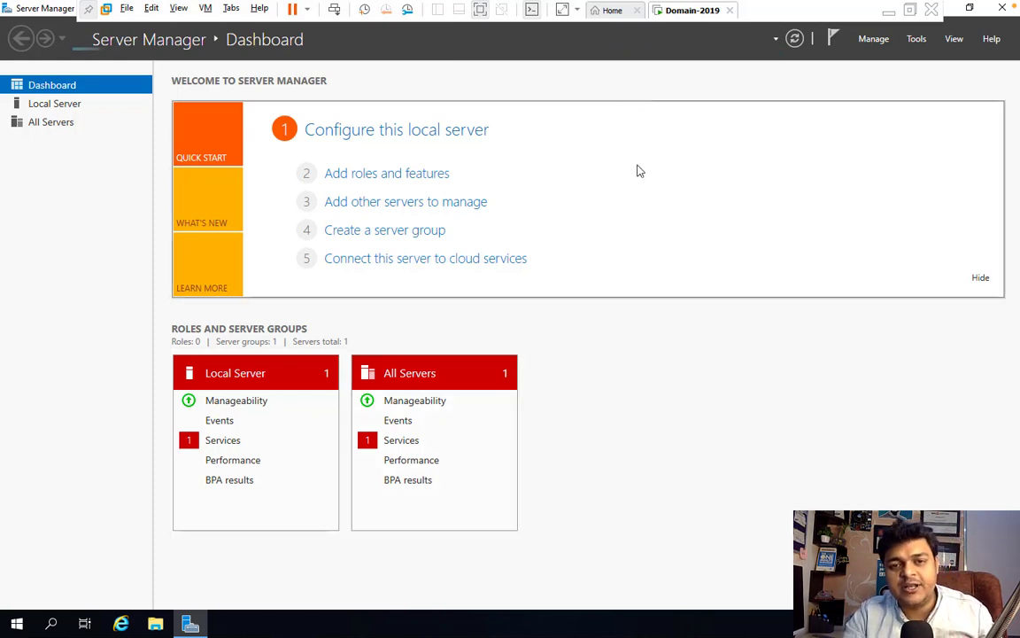
- Launch Active Directory Users and Computers from Server Manager's Tools, maximize it and expand class.com
{"action": "left_click", "coordinate": [918, 40]}
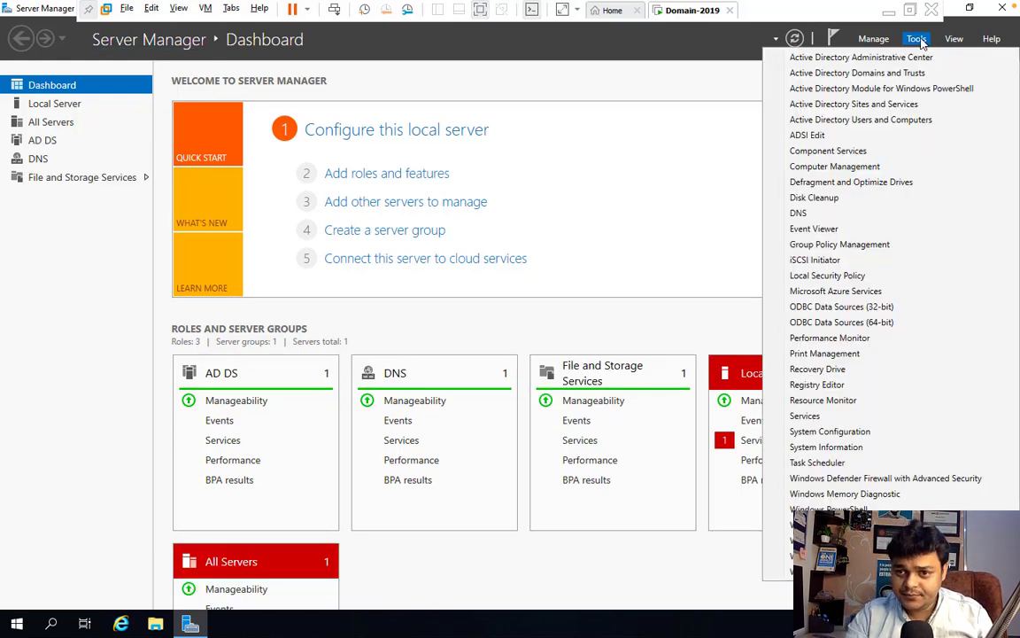
{"action": "left_click", "coordinate": [823, 119]}
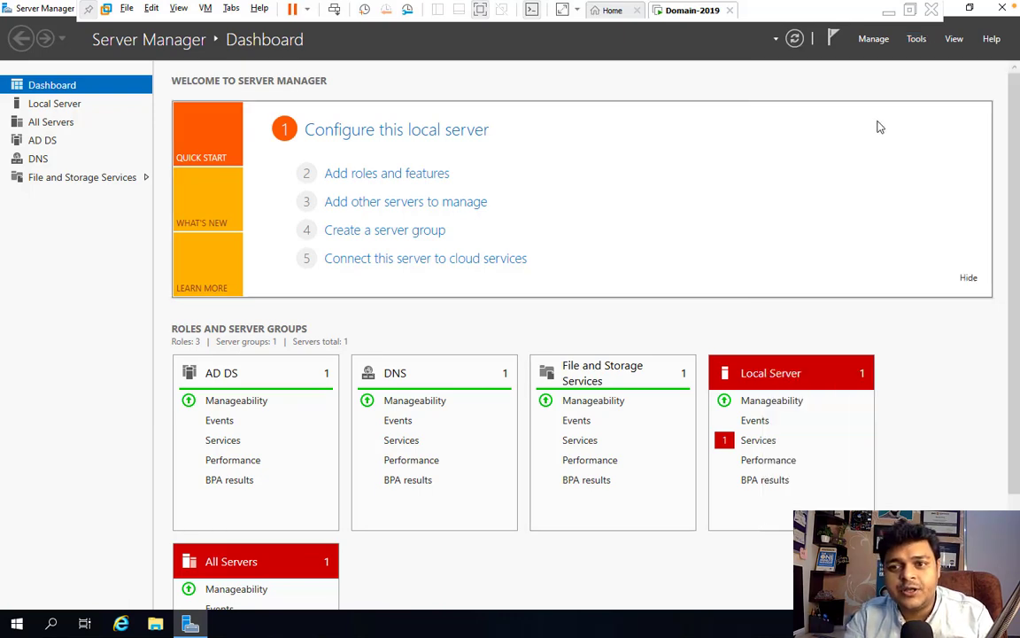
{"action": "left_click", "coordinate": [912, 40]}
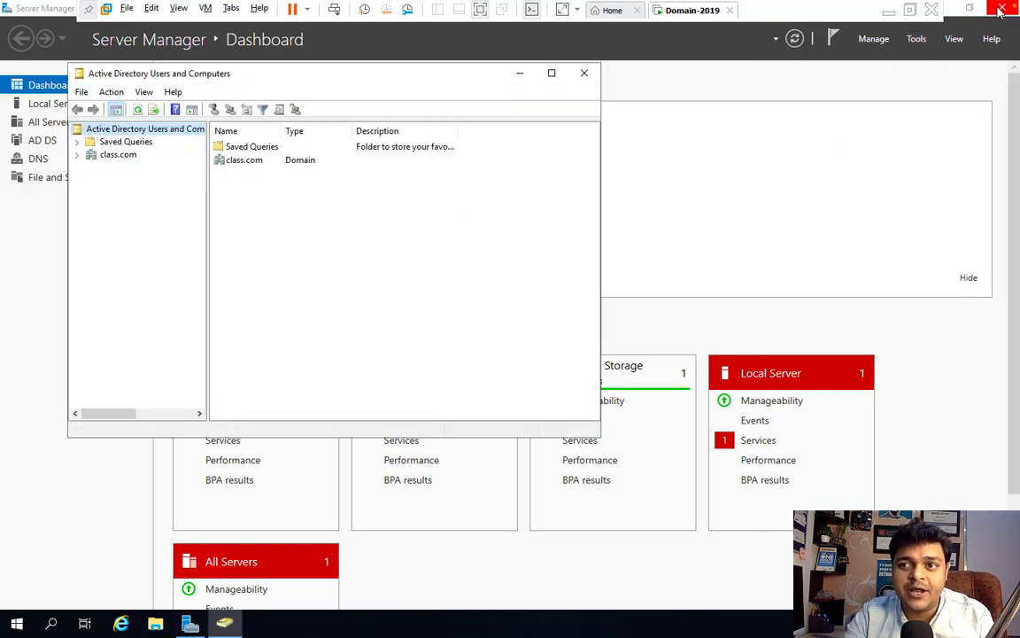
{"action": "left_click", "coordinate": [1001, 9]}
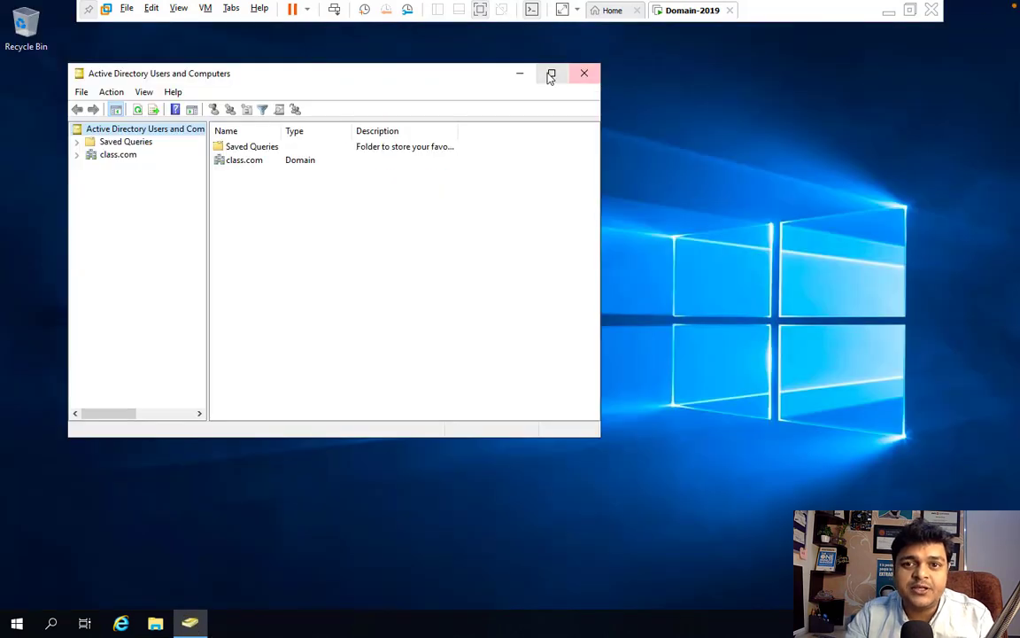
{"action": "left_click", "coordinate": [550, 75]}
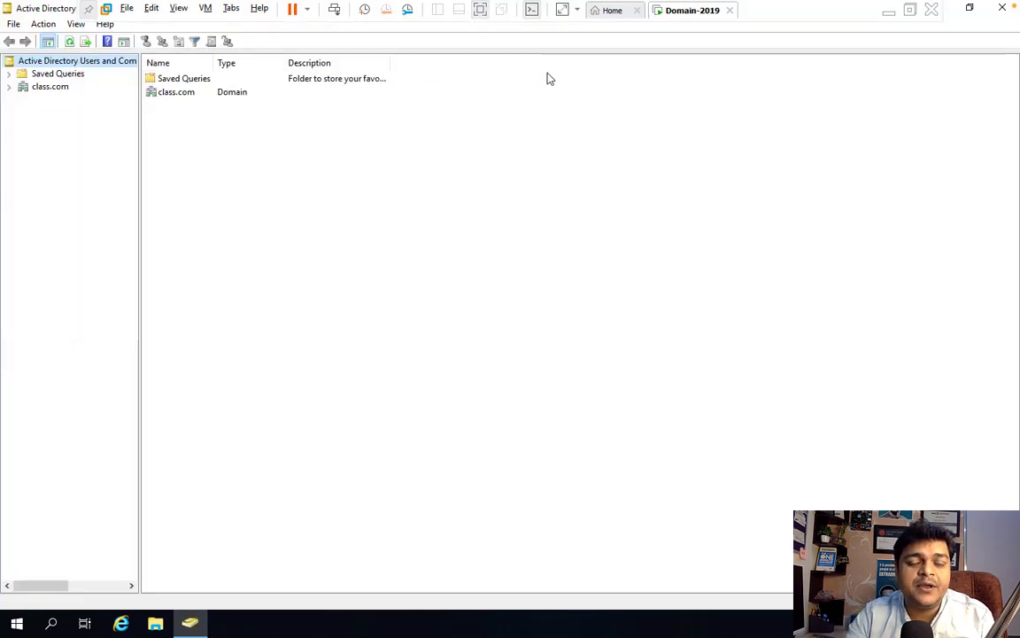
{"action": "left_click", "coordinate": [10, 86]}
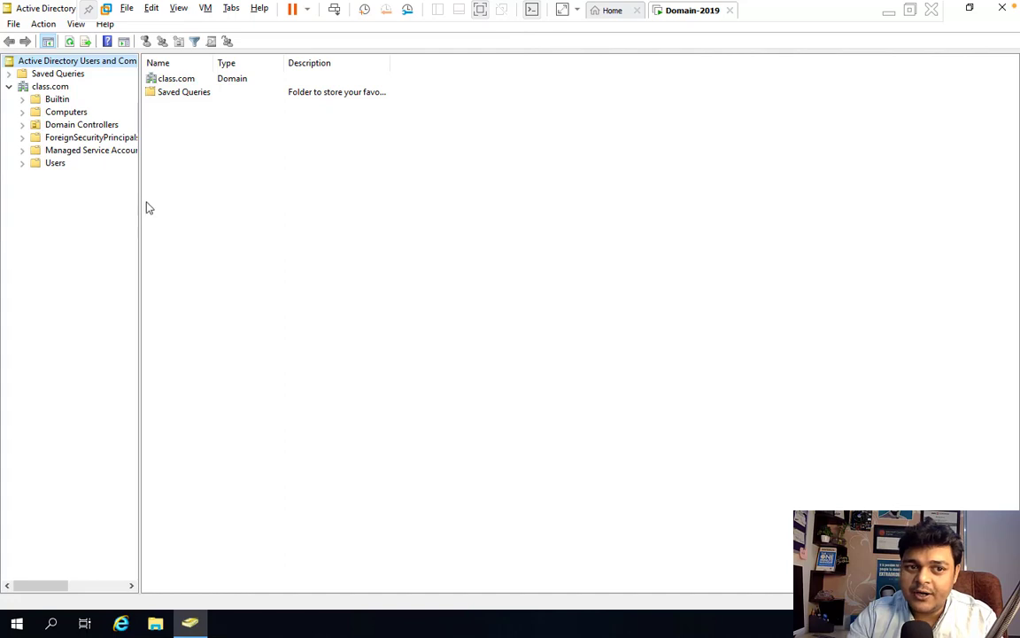
{"action": "left_click_drag", "start_coordinate": [139, 200], "coordinate": [267, 210]}
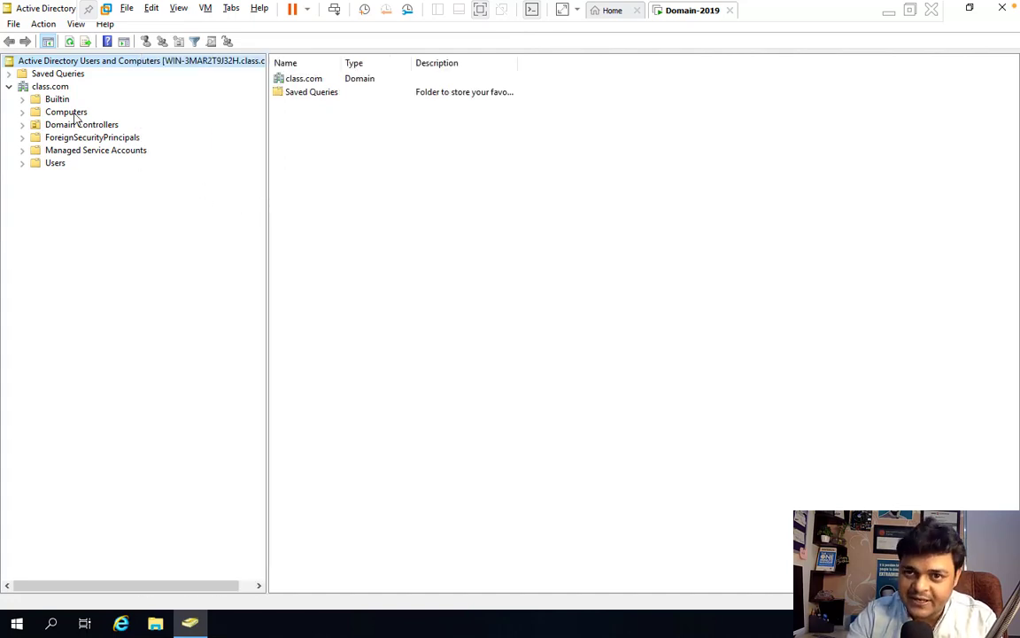
- Minimize the VM and launch Paint from the Run box with mspaint
{"action": "left_click", "coordinate": [888, 11]}
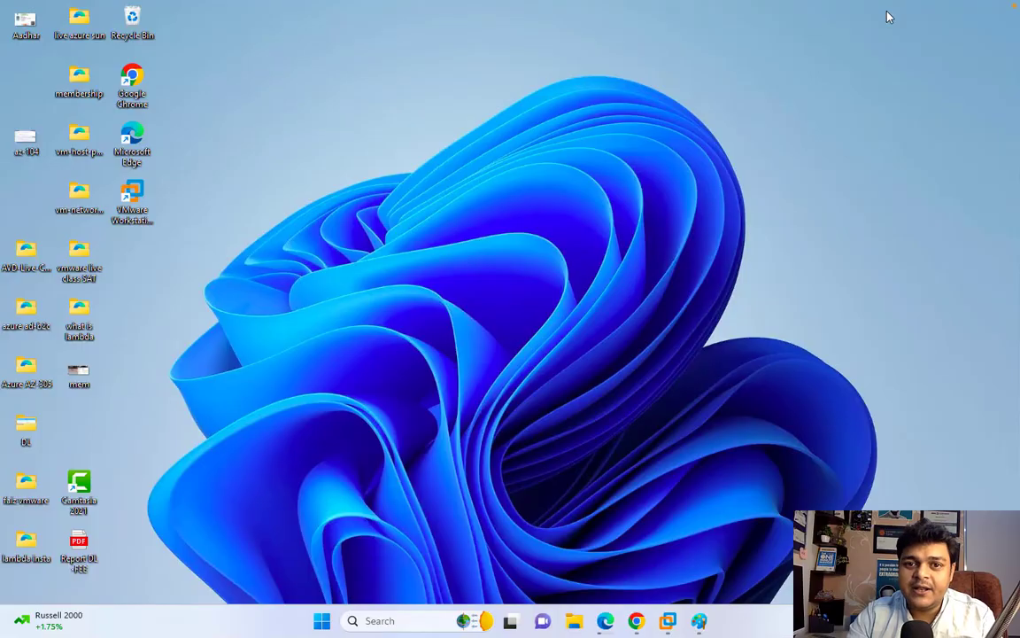
{"action": "key", "text": "super+r"}
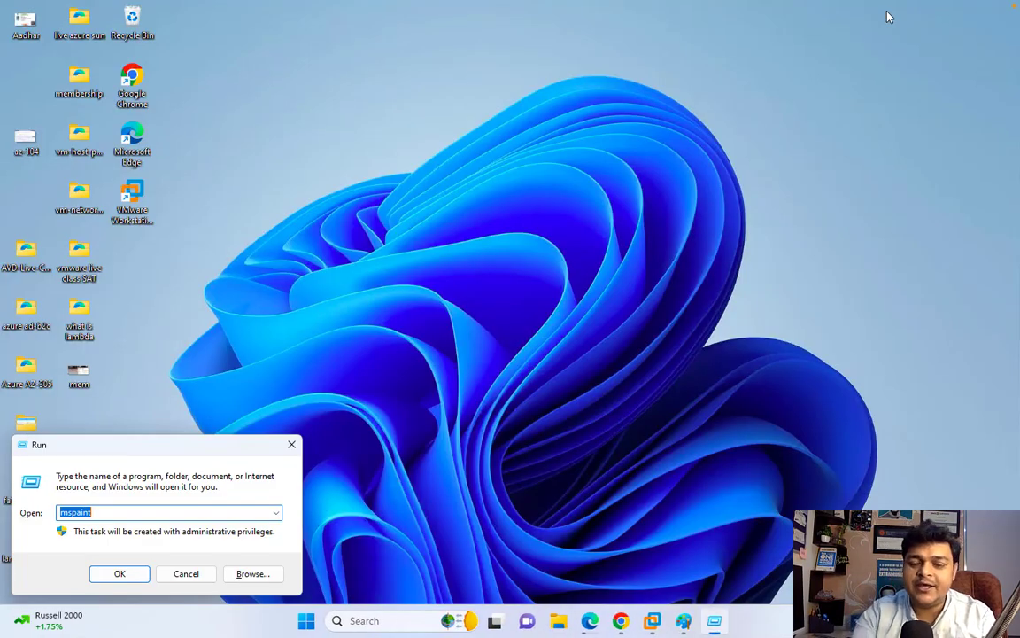
{"action": "key", "text": "Return"}
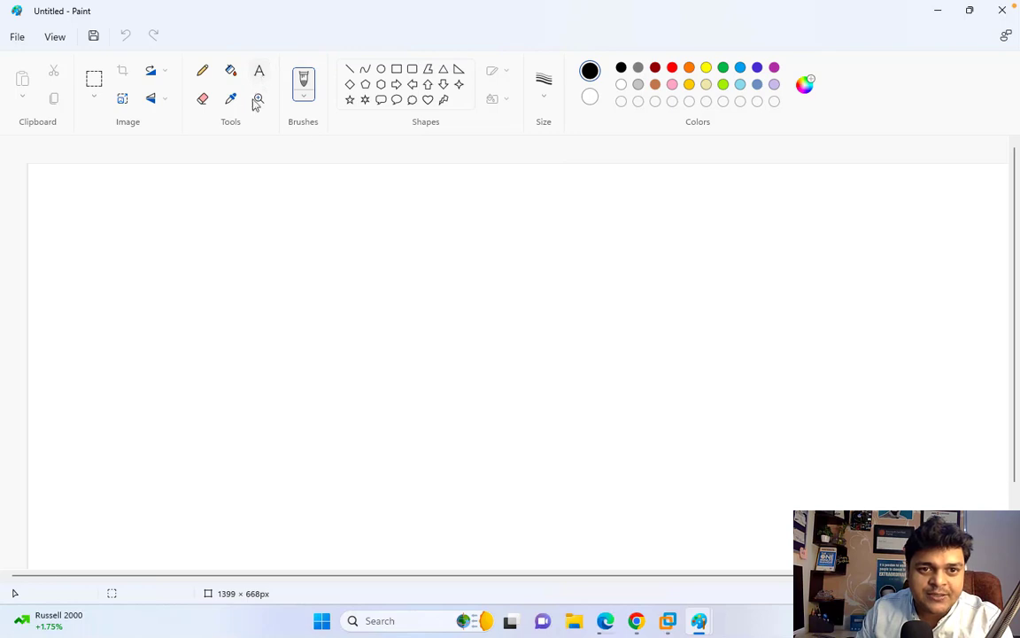
- Add the title 'Active Directory - Class.com' in orange, size 24, framed by a rectangle
{"action": "left_click_drag", "start_coordinate": [355, 176], "coordinate": [575, 252]}
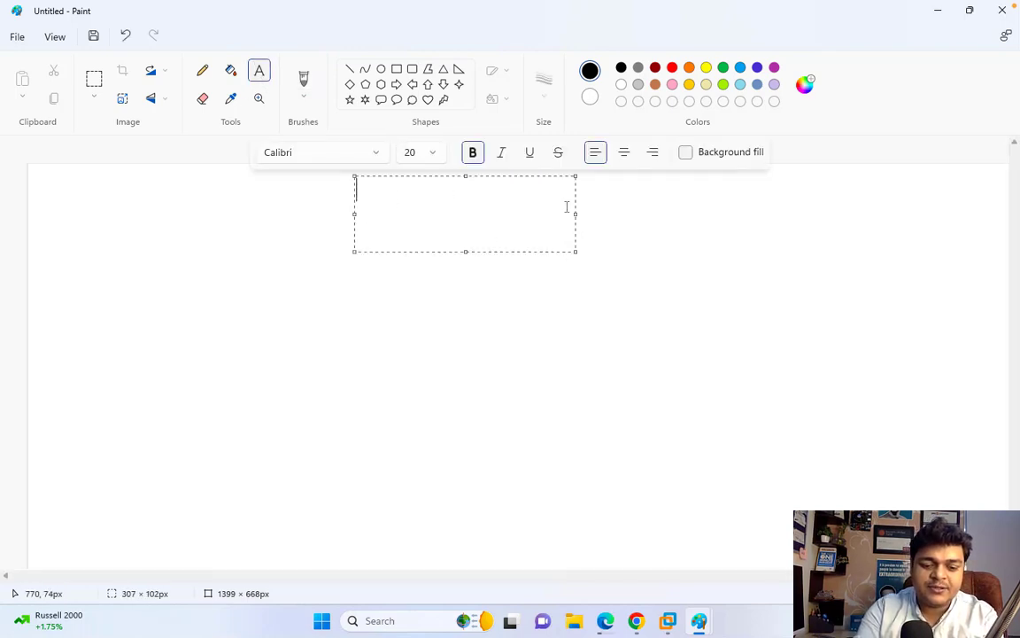
{"action": "type", "text": "Acti"}
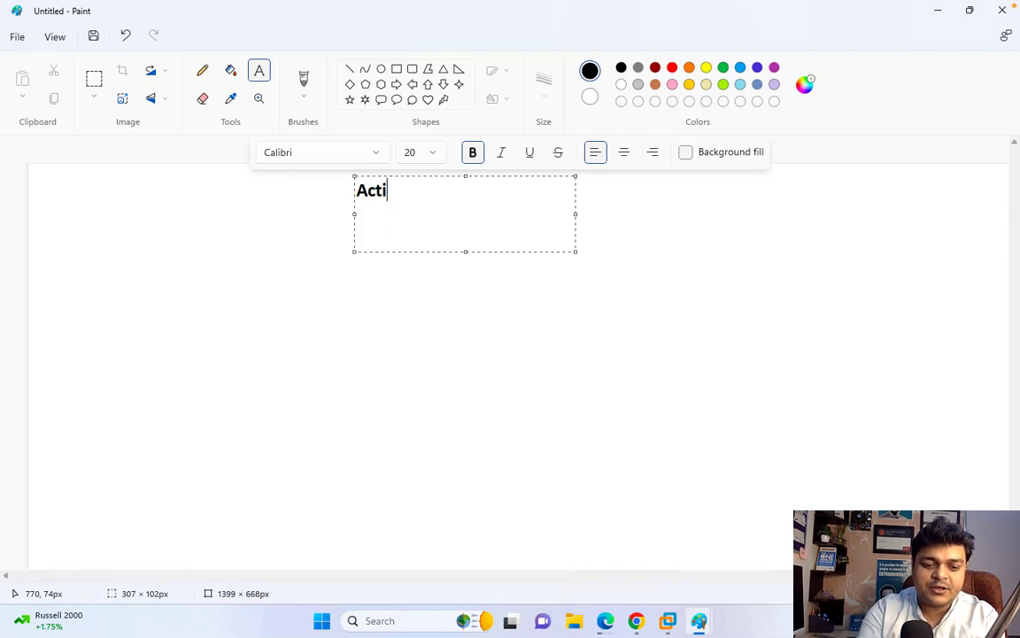
{"action": "type", "text": "ve Directory"}
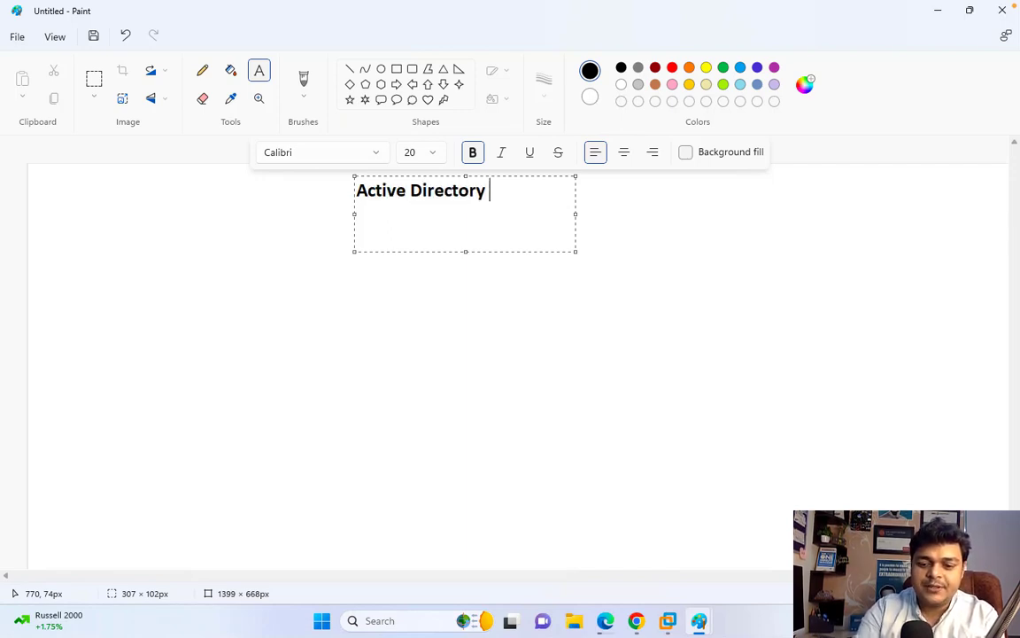
{"action": "type", "text": " - Clas"}
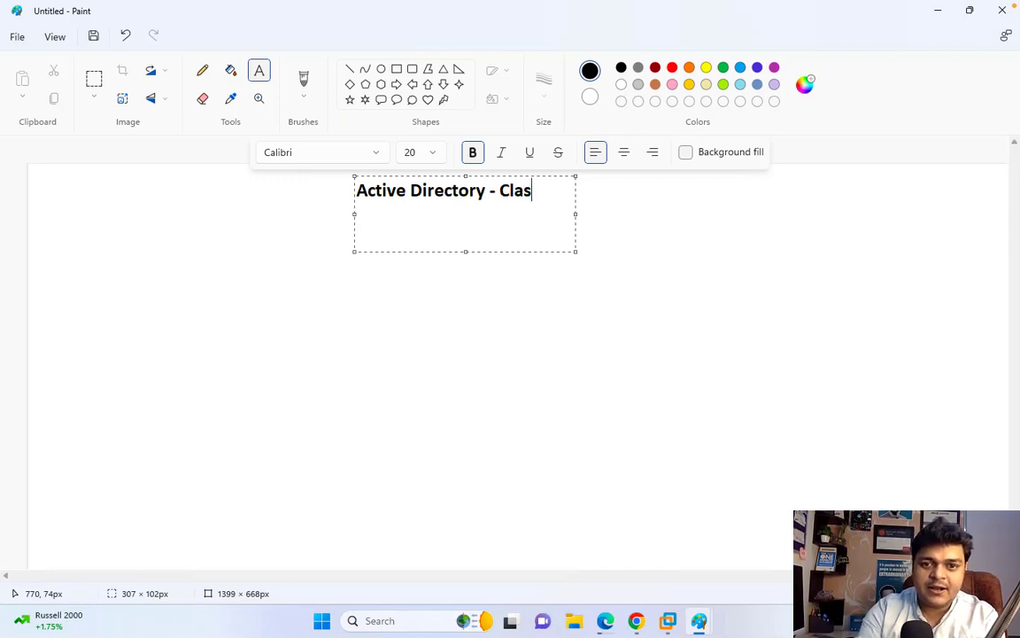
{"action": "type", "text": "s.com"}
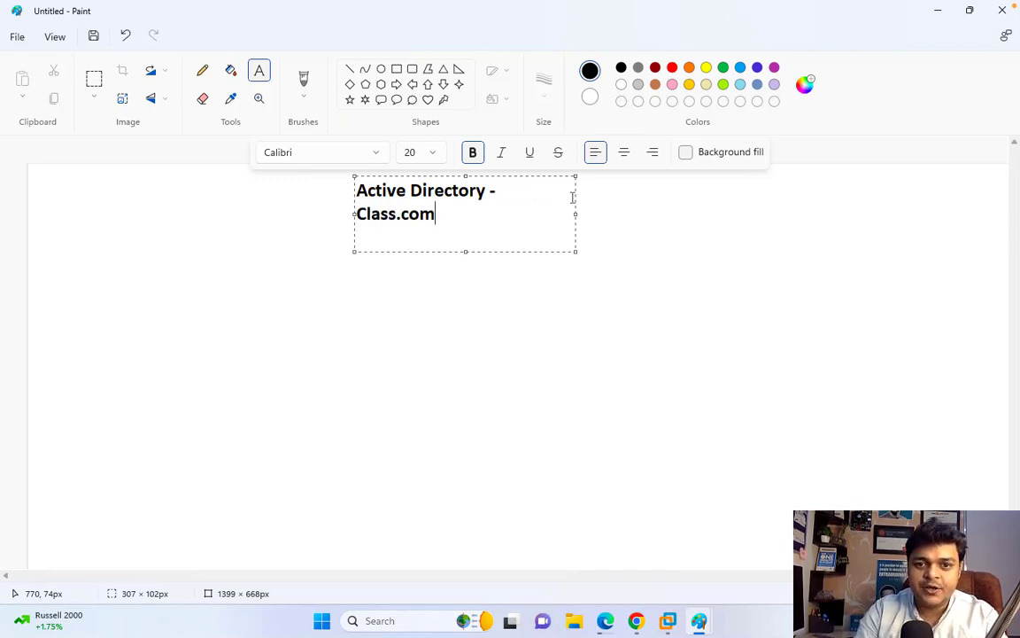
{"action": "left_click_drag", "start_coordinate": [577, 213], "coordinate": [708, 214]}
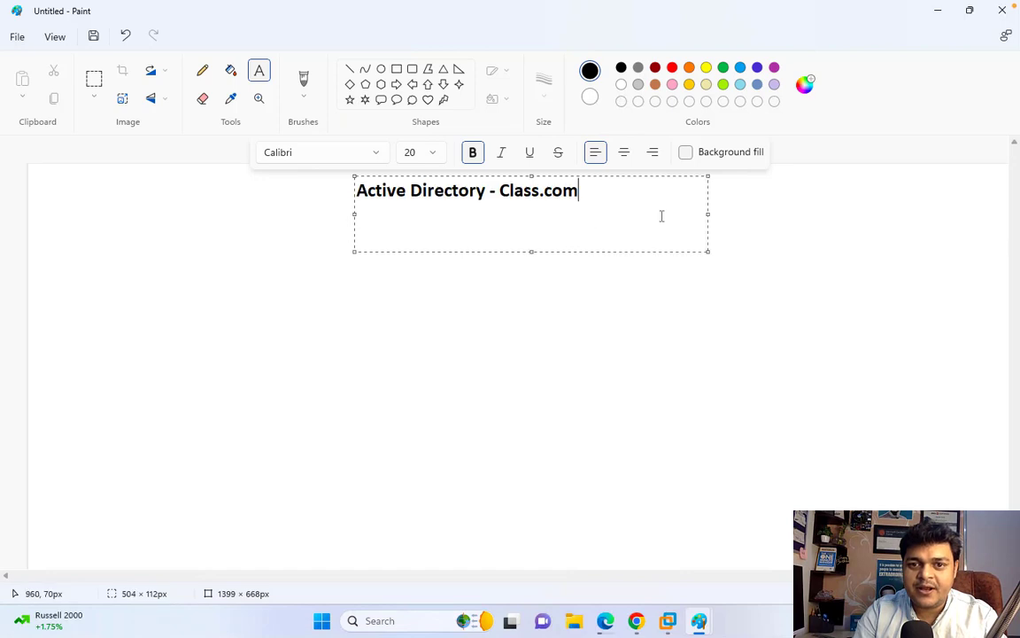
{"action": "key", "text": "ctrl+a"}
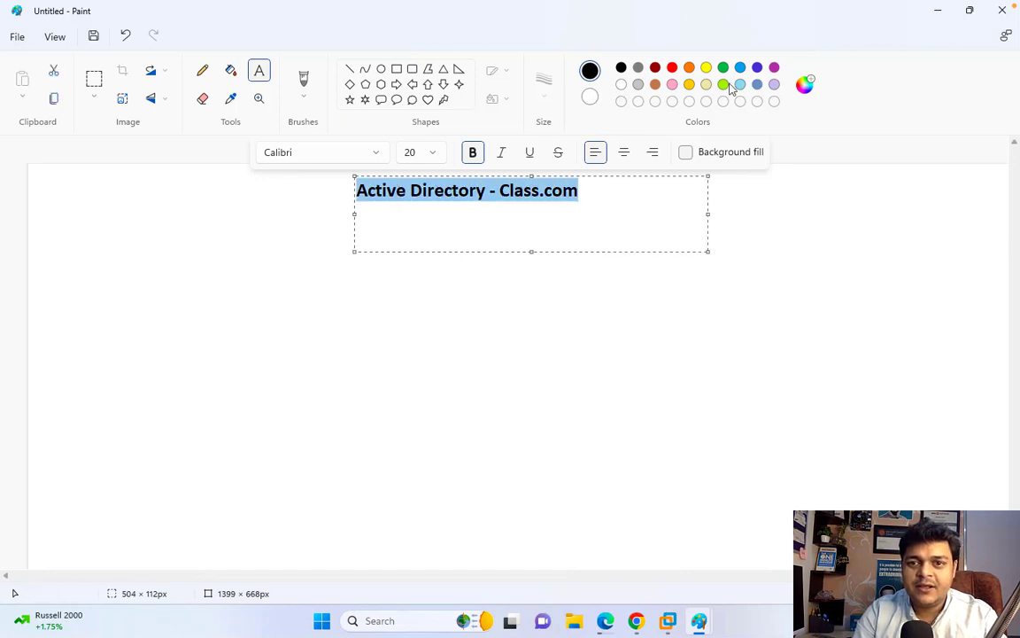
{"action": "left_click", "coordinate": [689, 69]}
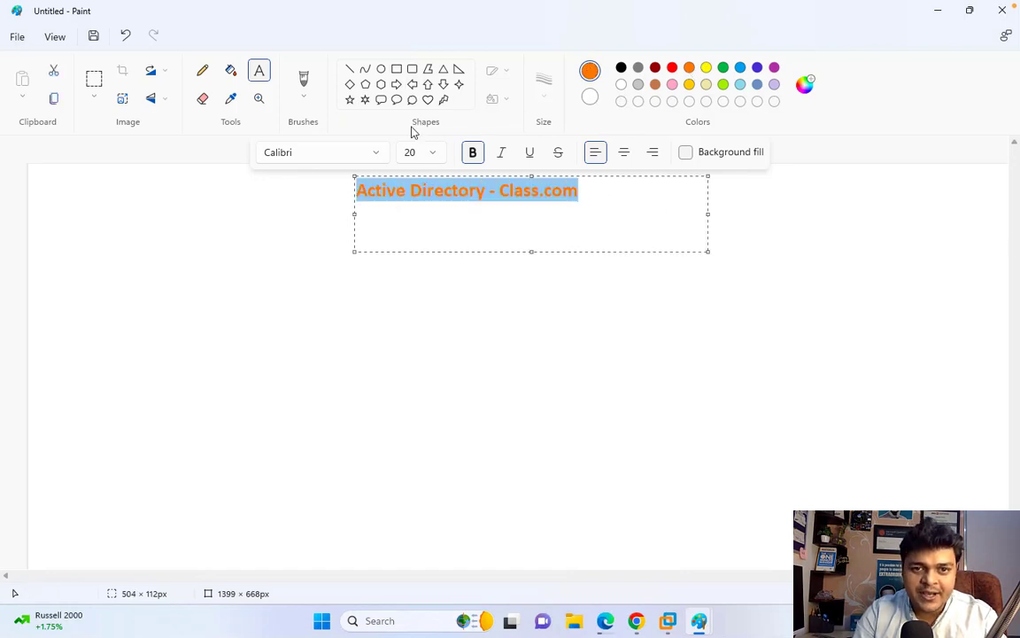
{"action": "left_click", "coordinate": [431, 151]}
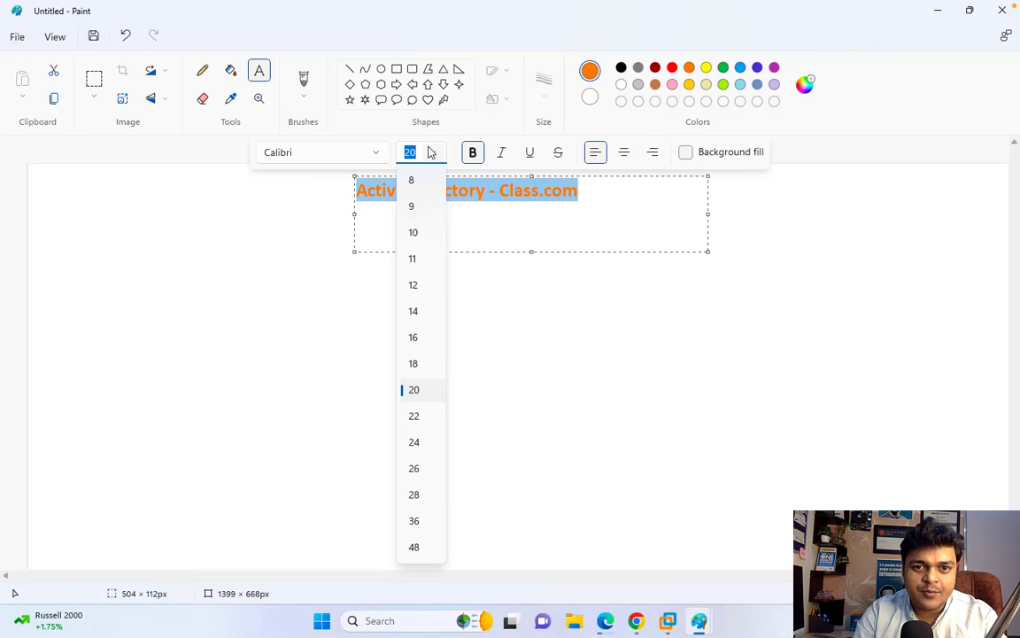
{"action": "left_click", "coordinate": [413, 442]}
{"action": "left_click", "coordinate": [532, 335]}
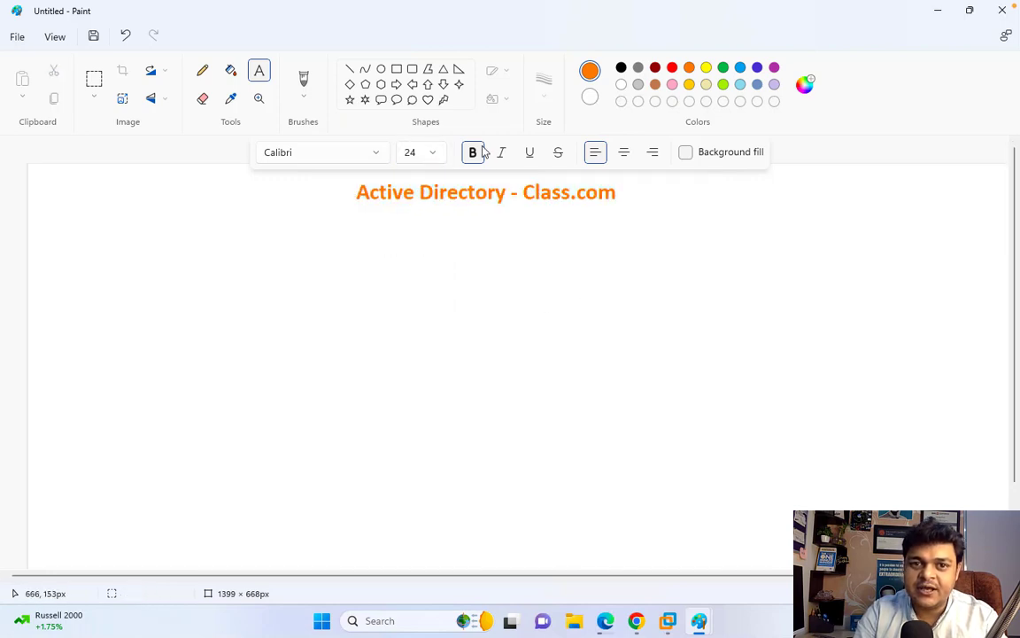
{"action": "left_click", "coordinate": [396, 68]}
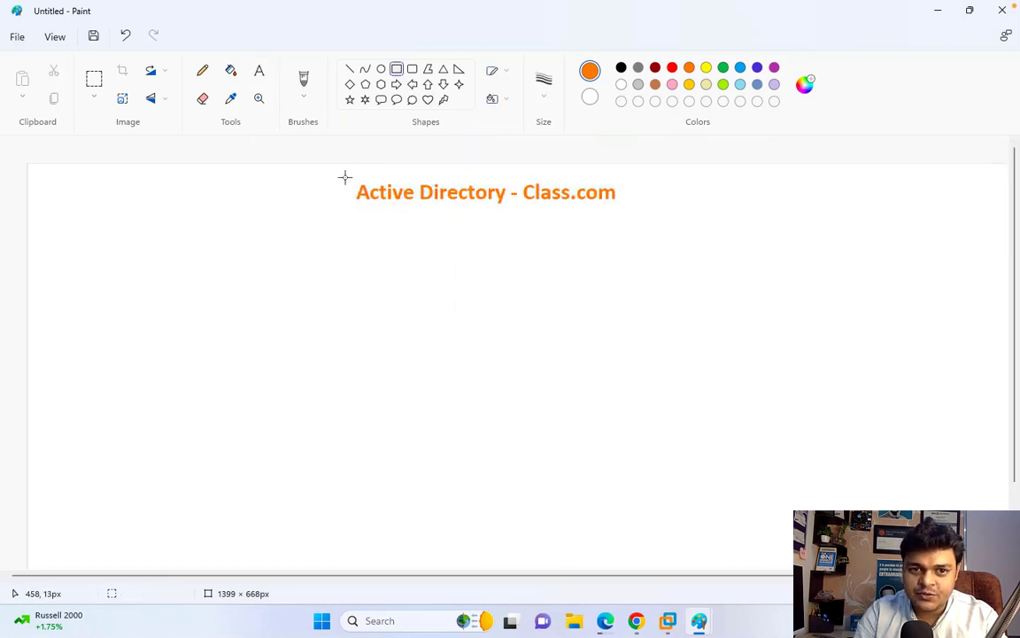
{"action": "left_click_drag", "start_coordinate": [344, 177], "coordinate": [649, 214]}
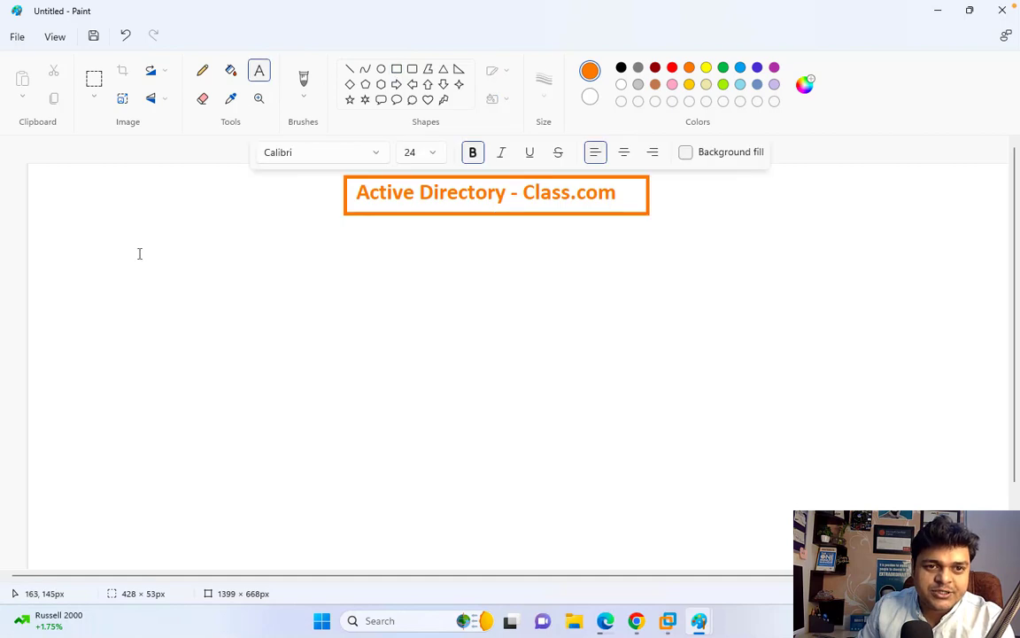
- Add a blue 'Objects' heading at the left below the title
{"action": "left_click", "coordinate": [258, 74]}
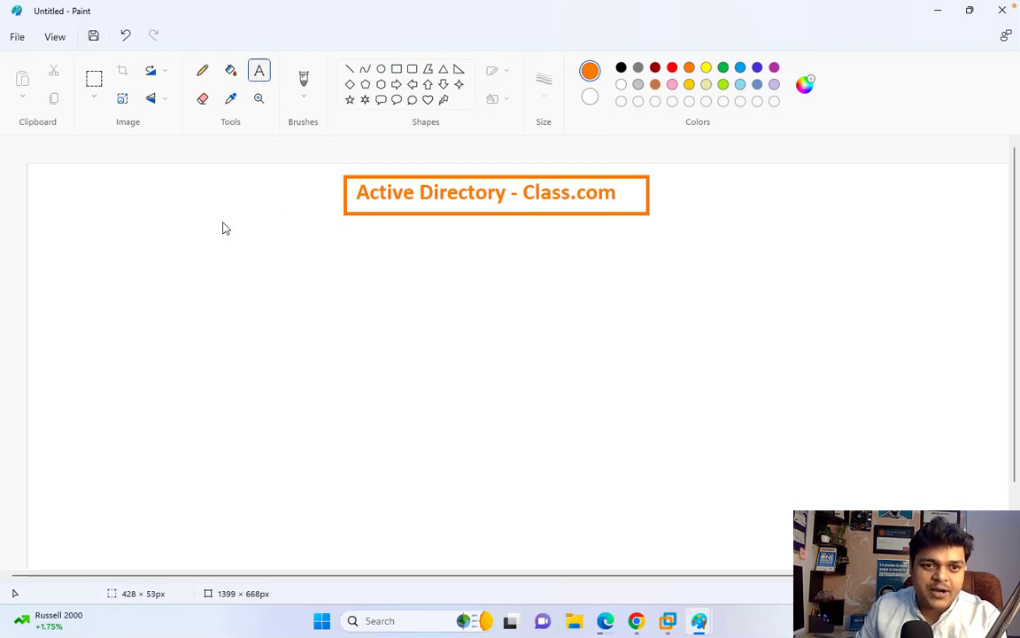
{"action": "left_click", "coordinate": [139, 267]}
{"action": "type", "text": "On"}
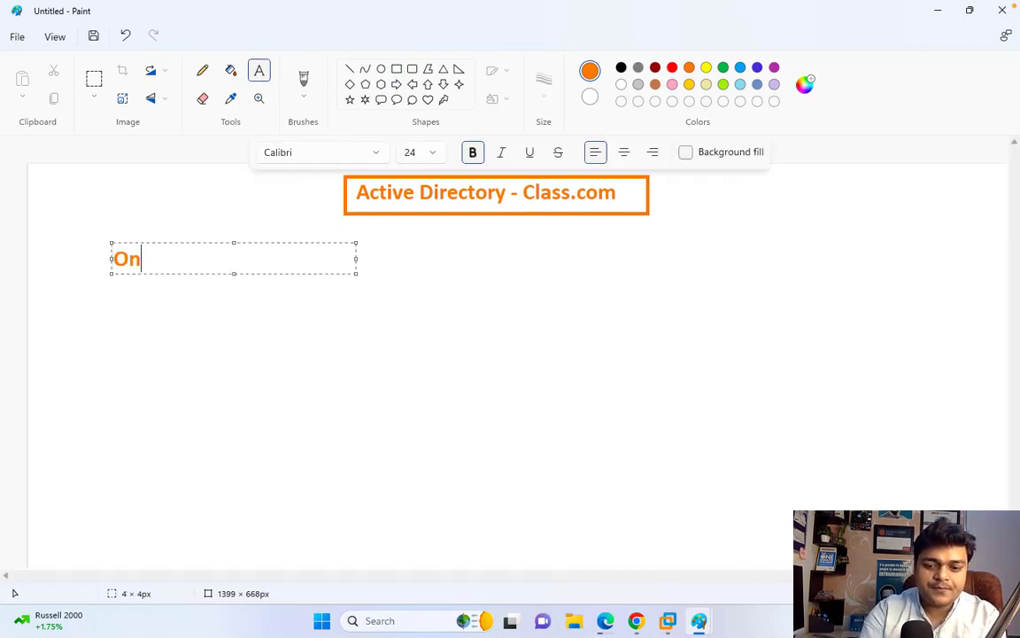
{"action": "key", "text": "BackSpace"}
{"action": "type", "text": "bjes"}
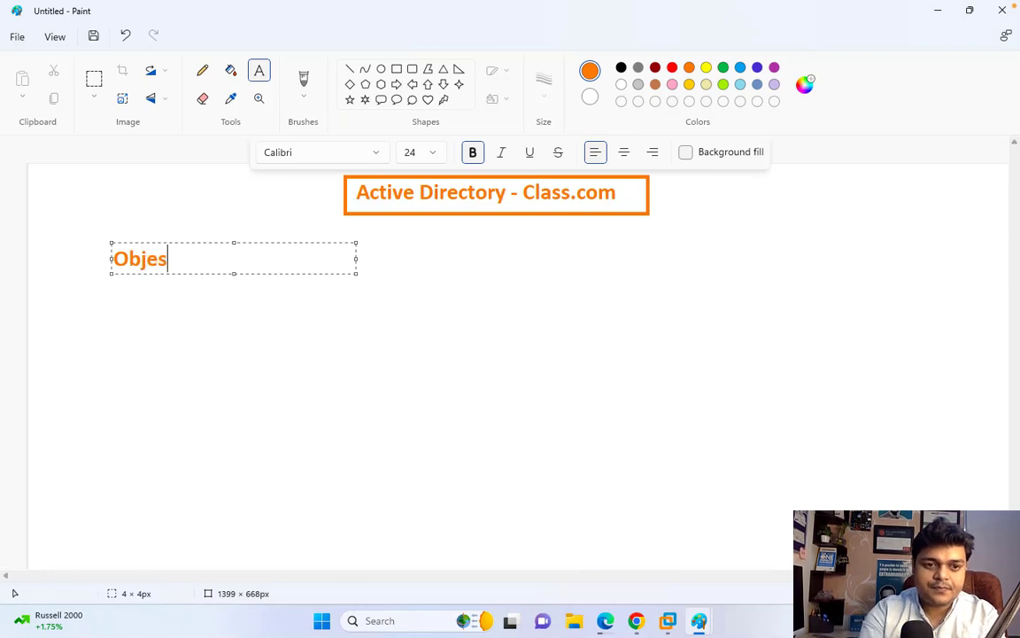
{"action": "key", "text": "BackSpace"}
{"action": "type", "text": "cts"}
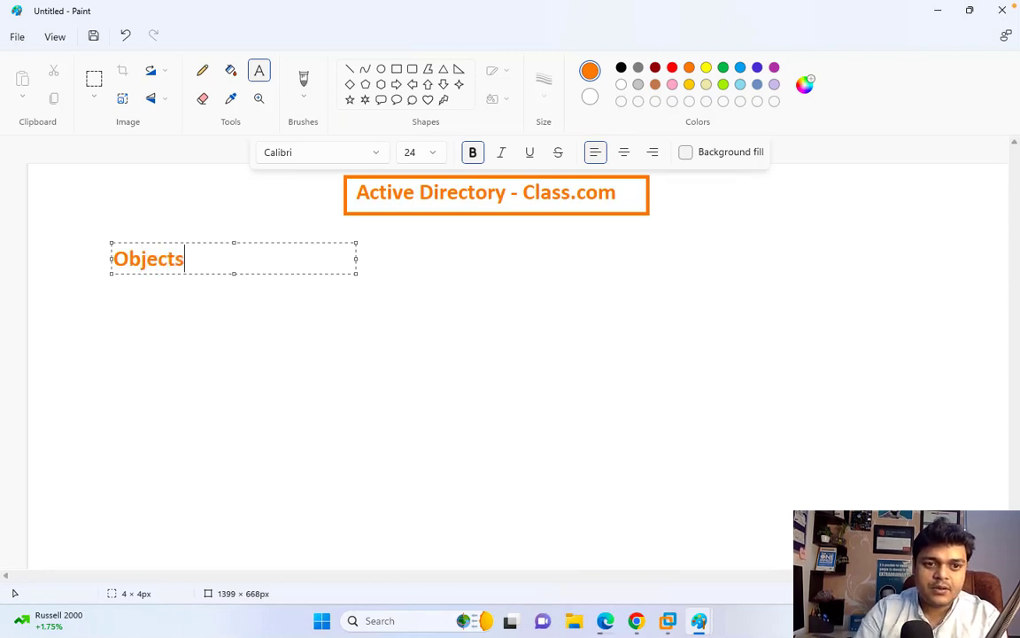
{"action": "left_click_drag", "start_coordinate": [186, 259], "coordinate": [2, 256]}
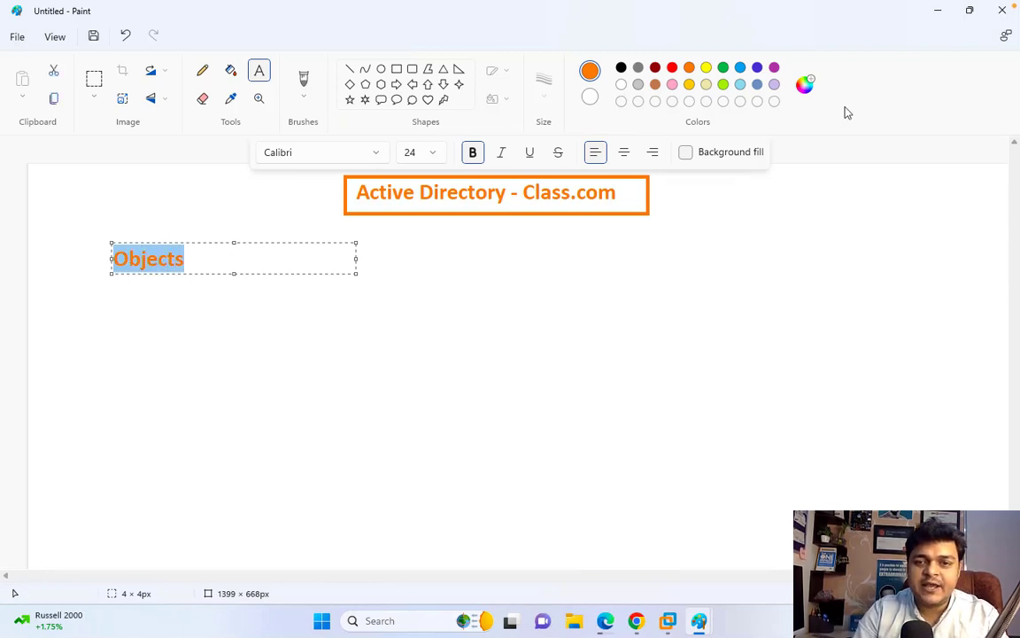
{"action": "left_click", "coordinate": [741, 67]}
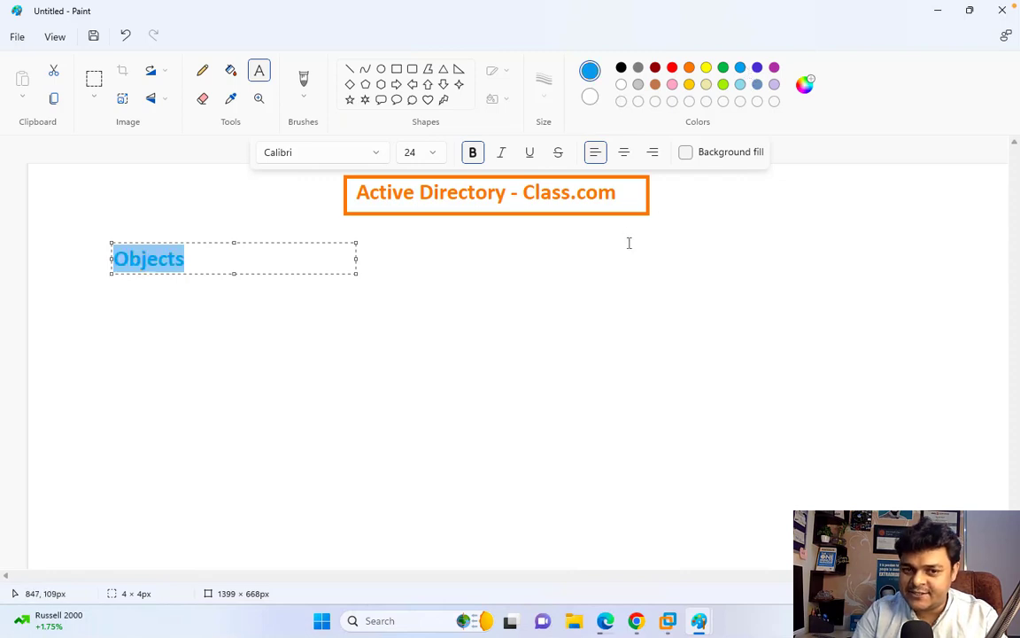
- Add a 'Containers' heading on the right, level with Objects
{"action": "left_click_drag", "start_coordinate": [628, 241], "coordinate": [946, 275]}
{"action": "type", "text": "Con"}
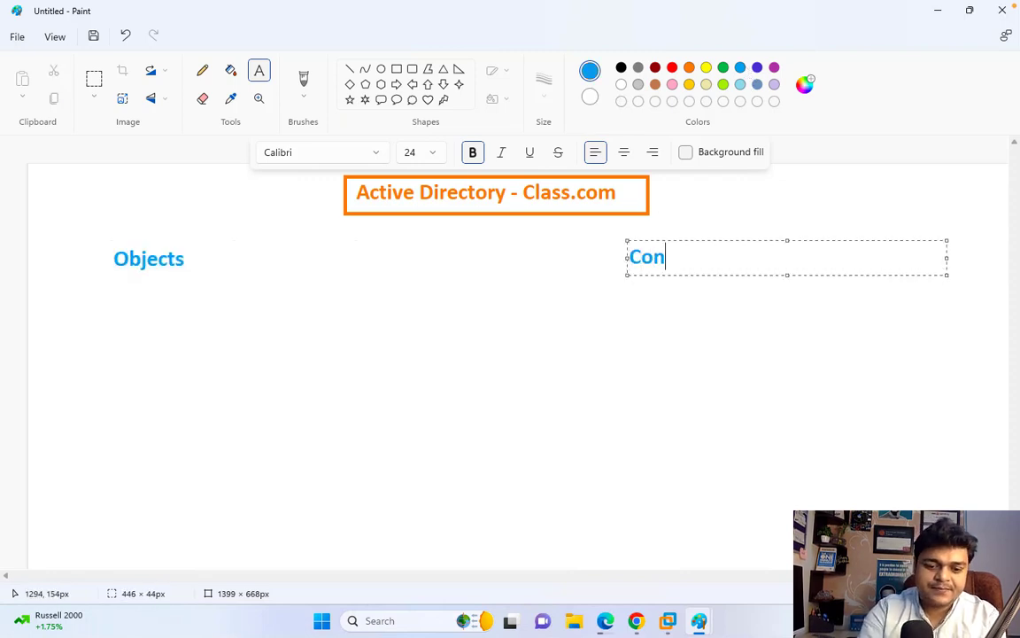
{"action": "type", "text": "tINR"}
{"action": "key", "text": "BackSpace"}
{"action": "key", "text": "BackSpace"}
{"action": "key", "text": "BackSpace"}
{"action": "key", "text": "BackSpace"}
{"action": "key", "text": "BackSpace"}
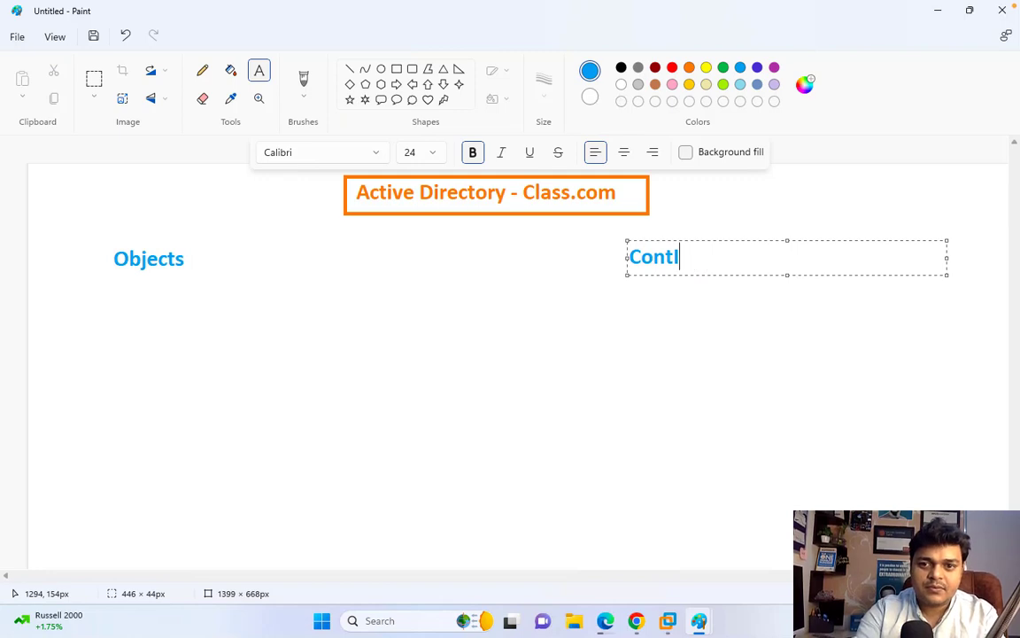
{"action": "key", "text": "BackSpace"}
{"action": "key", "text": "BackSpace"}
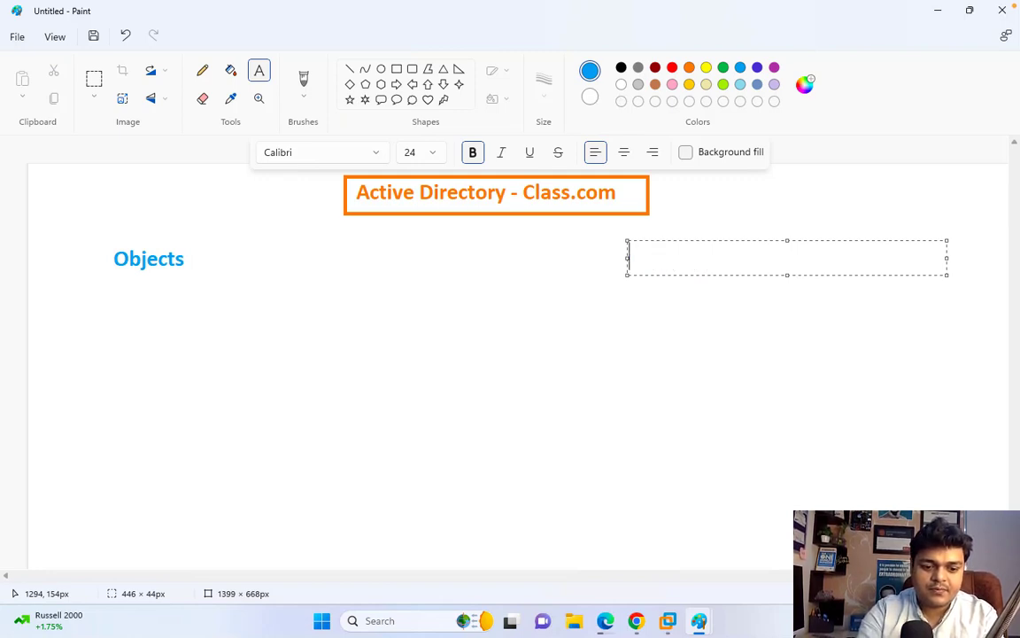
{"action": "type", "text": "Con"}
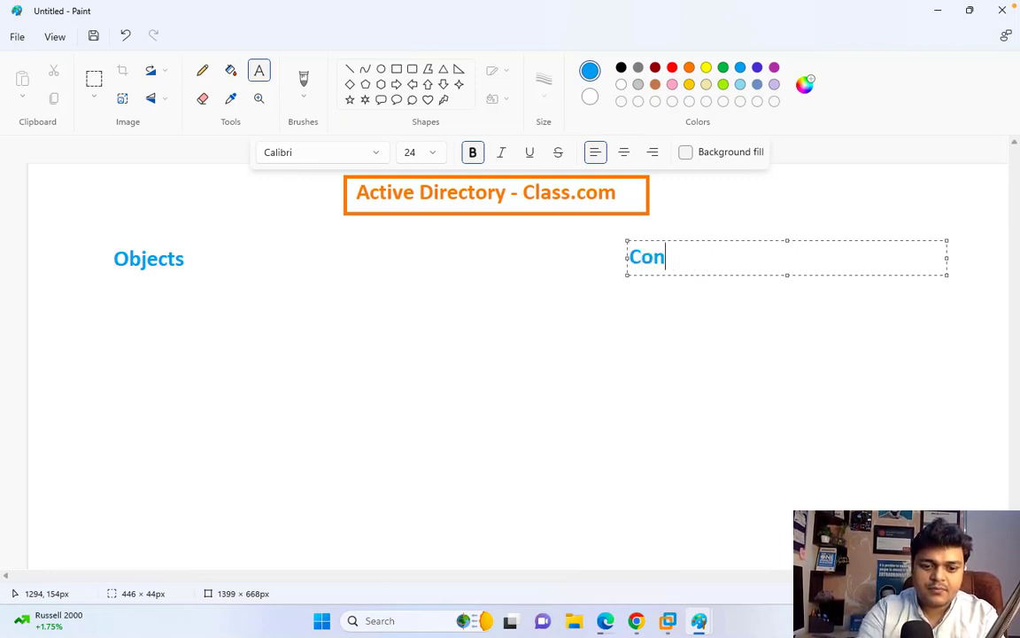
{"action": "type", "text": "tain"}
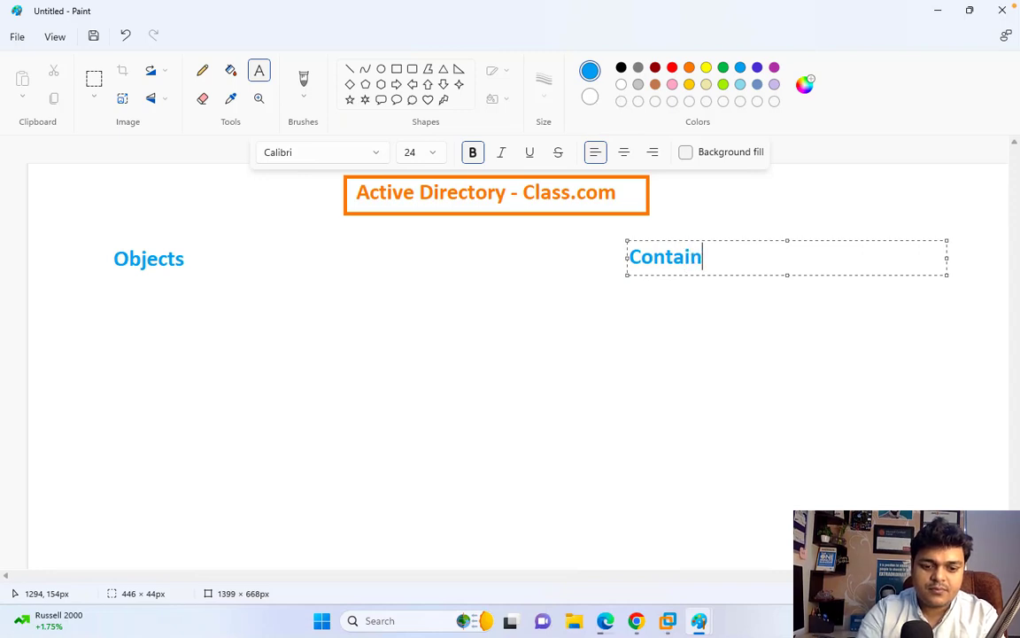
{"action": "type", "text": "ers"}
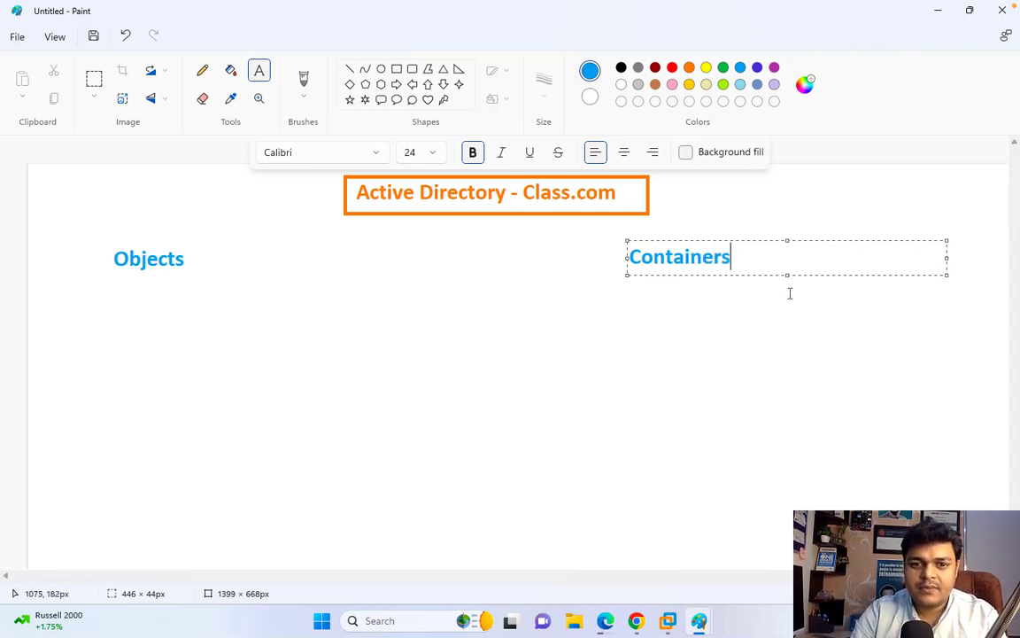
{"action": "left_click", "coordinate": [697, 317]}
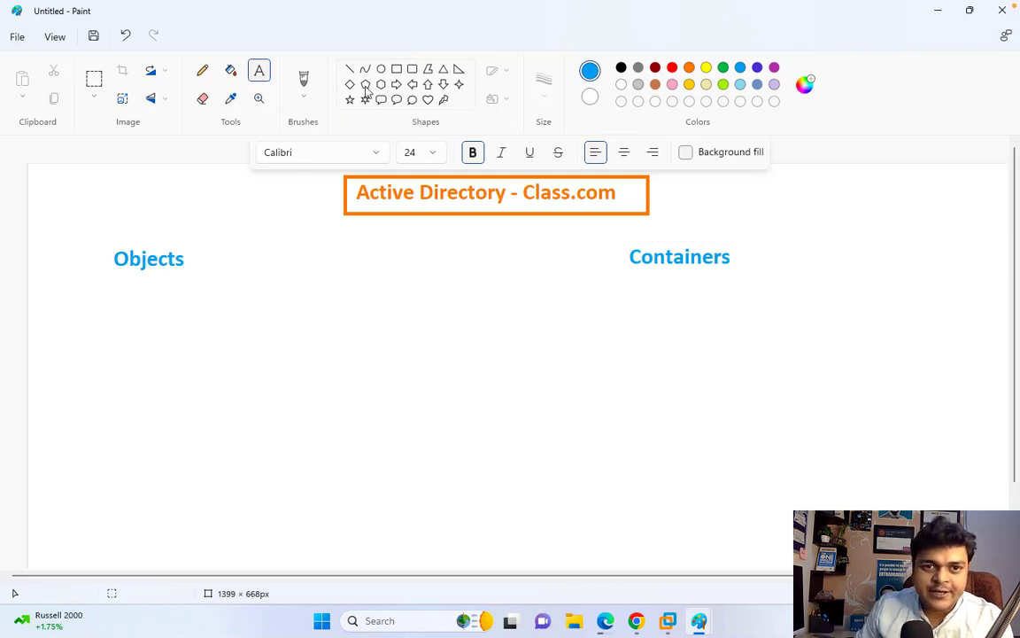
- Draw rectangles around the Objects and Containers headings
{"action": "left_click", "coordinate": [396, 68]}
{"action": "mouse_move", "coordinate": [109, 240]}
{"action": "left_mouse_down"}
{"action": "mouse_move", "coordinate": [139, 282]}
{"action": "mouse_move", "coordinate": [203, 277]}
{"action": "left_mouse_up"}
{"action": "mouse_move", "coordinate": [622, 238]}
{"action": "left_mouse_down"}
{"action": "mouse_move", "coordinate": [669, 279]}
{"action": "mouse_move", "coordinate": [755, 283]}
{"action": "left_mouse_up"}
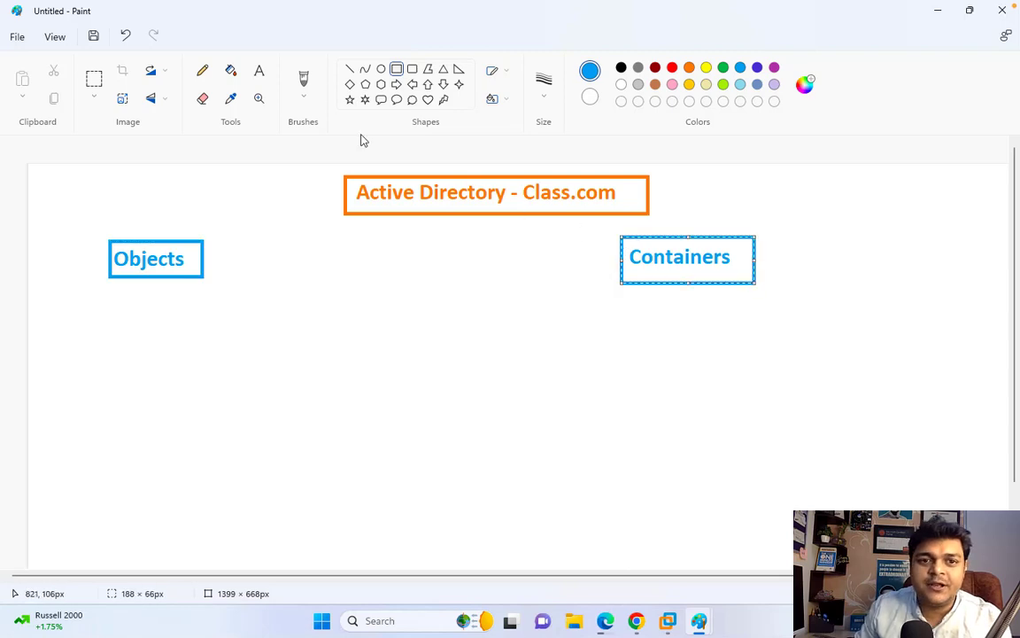
- With a 3px pencil, draw curved arrows from the title to Objects and Containers
{"action": "left_click", "coordinate": [203, 72]}
{"action": "left_click", "coordinate": [543, 107]}
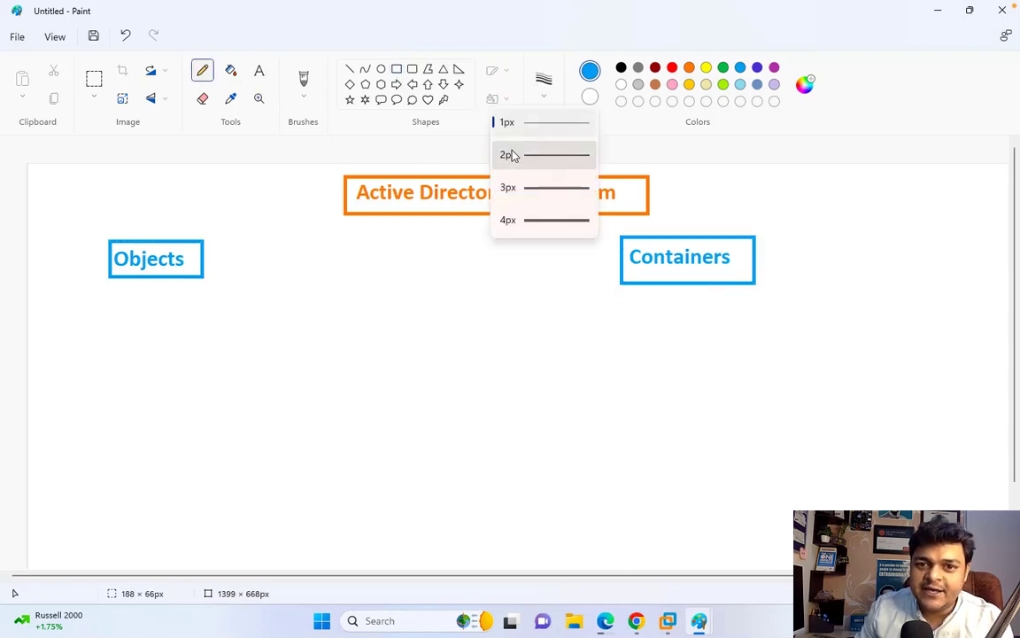
{"action": "left_click", "coordinate": [532, 191]}
{"action": "mouse_move", "coordinate": [350, 188]}
{"action": "left_mouse_down"}
{"action": "mouse_move", "coordinate": [219, 223]}
{"action": "mouse_move", "coordinate": [209, 235]}
{"action": "mouse_move", "coordinate": [224, 242]}
{"action": "left_mouse_up"}
{"action": "mouse_move", "coordinate": [652, 200]}
{"action": "left_mouse_down"}
{"action": "mouse_move", "coordinate": [687, 236]}
{"action": "mouse_move", "coordinate": [697, 232]}
{"action": "left_mouse_up"}
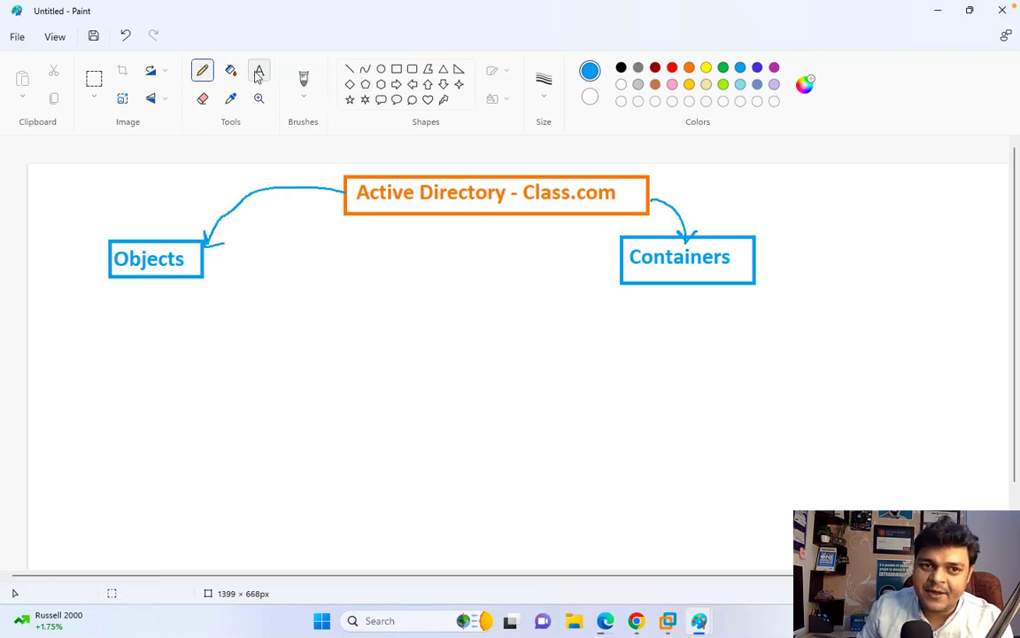
- Type Users, Groups, Computers, Shared Folder and Printers as a list below Objects
{"action": "left_click", "coordinate": [81, 285]}
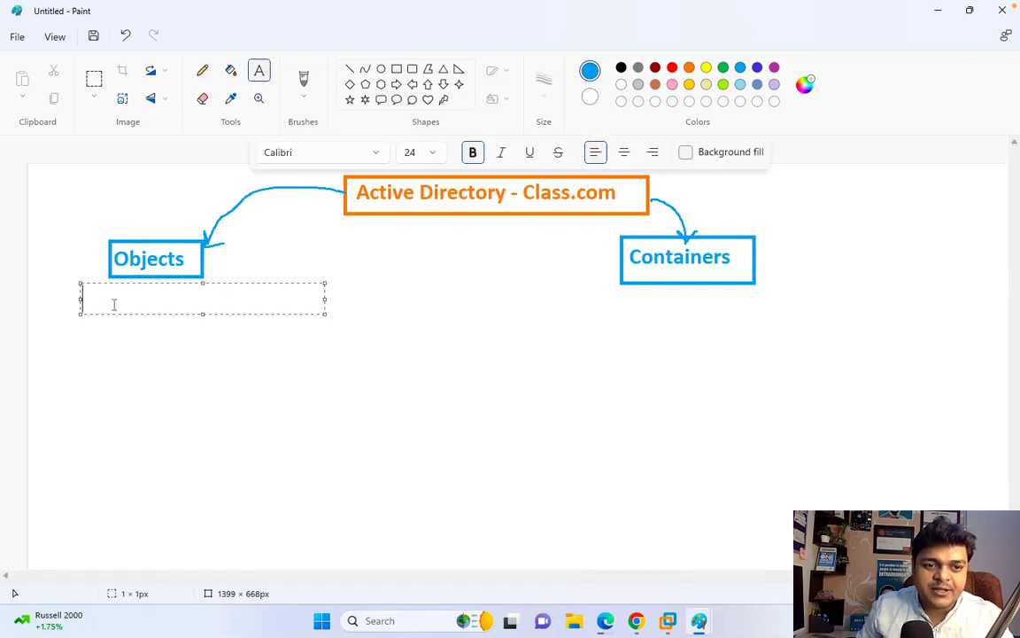
{"action": "type", "text": "Users"}
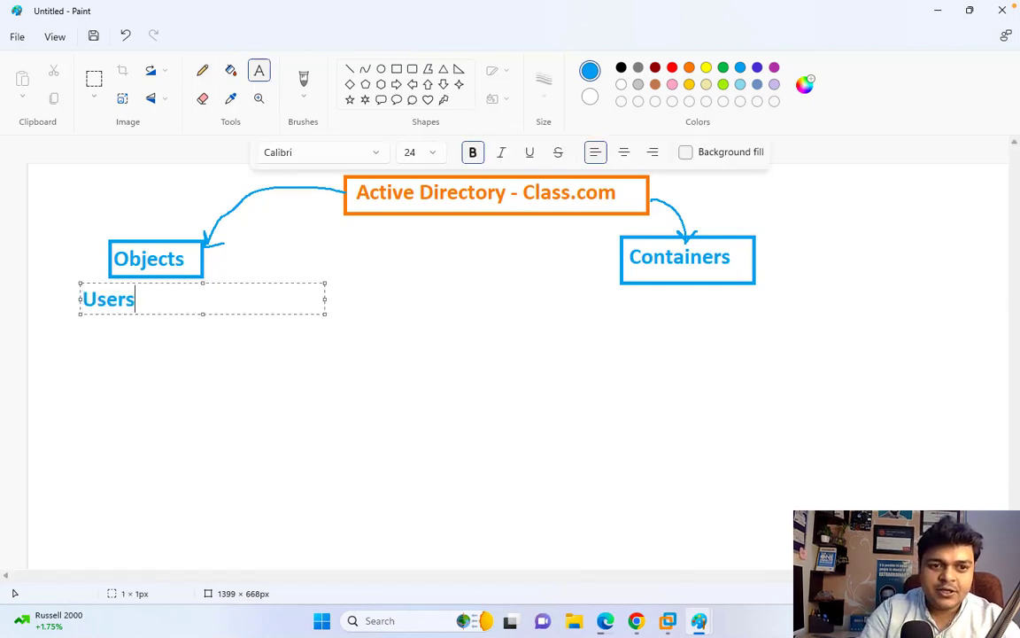
{"action": "key", "text": "Return"}
{"action": "type", "text": "Gr"}
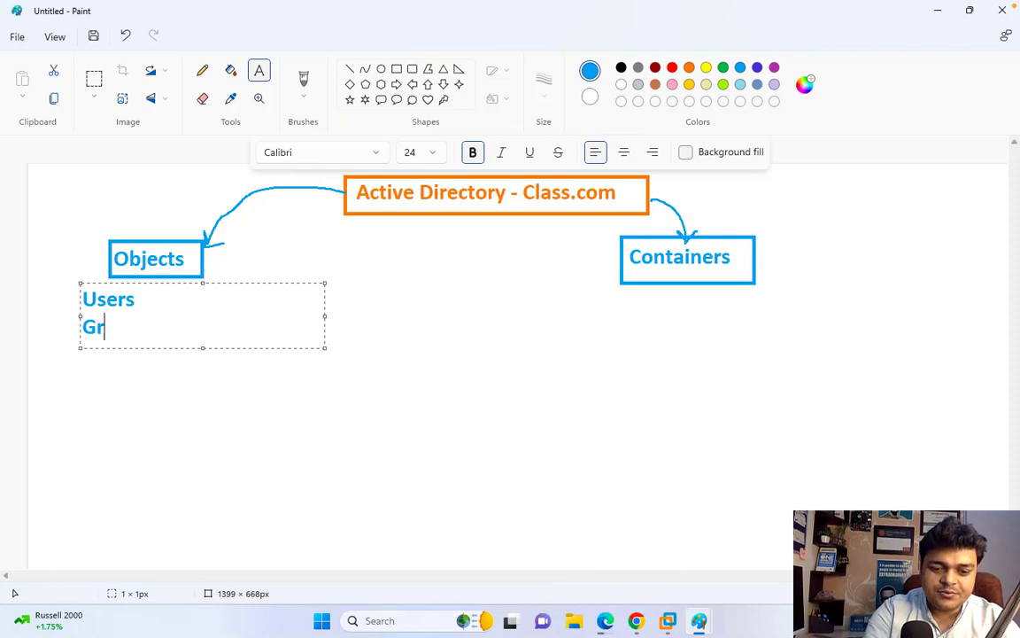
{"action": "type", "text": "oups"}
{"action": "key", "text": "Return"}
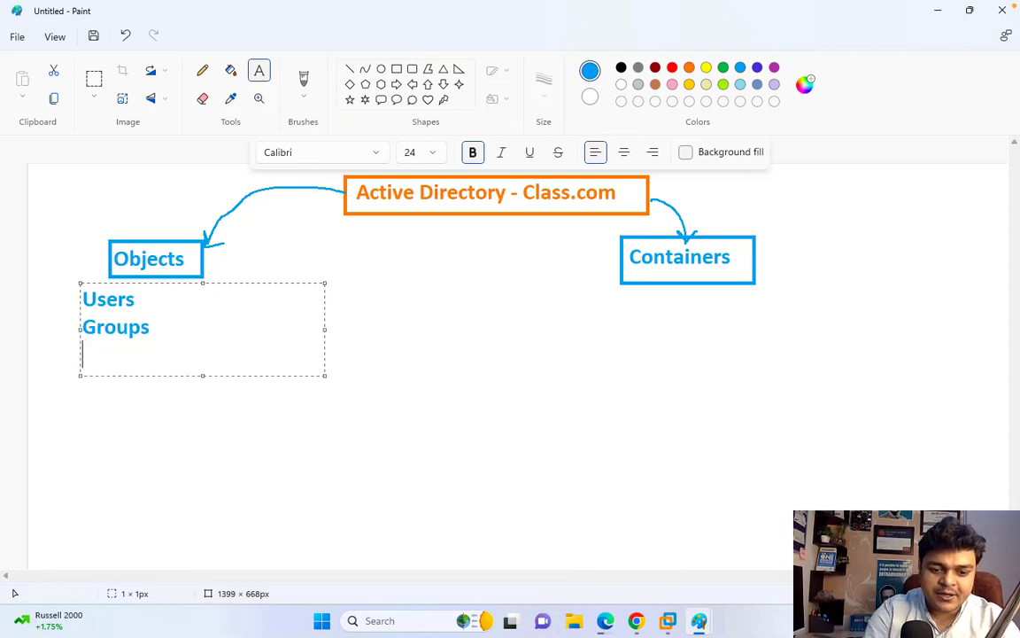
{"action": "type", "text": "Computer"}
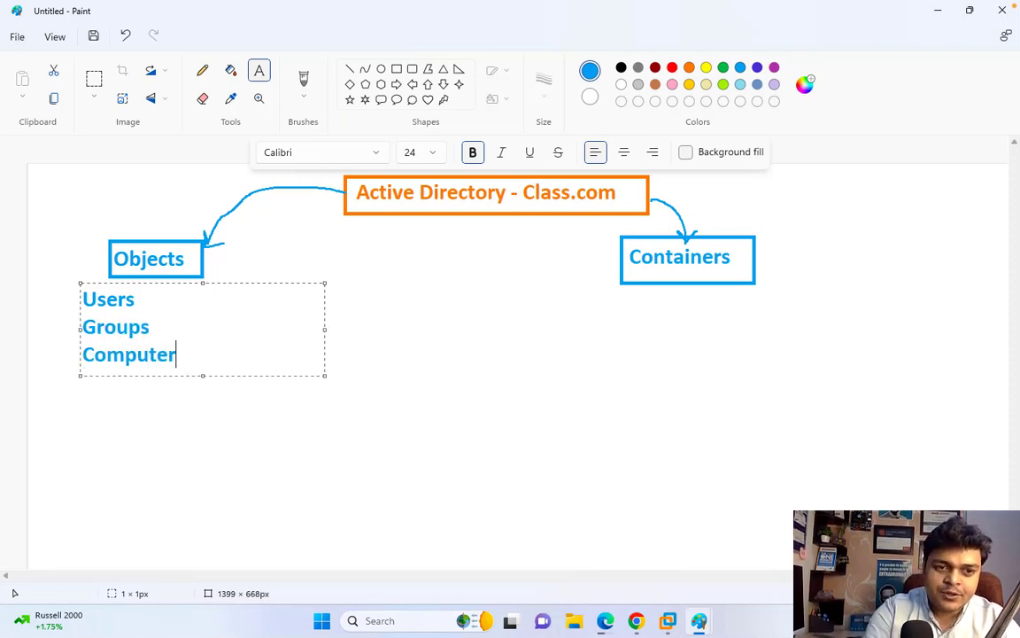
{"action": "type", "text": "s"}
{"action": "key", "text": "Return"}
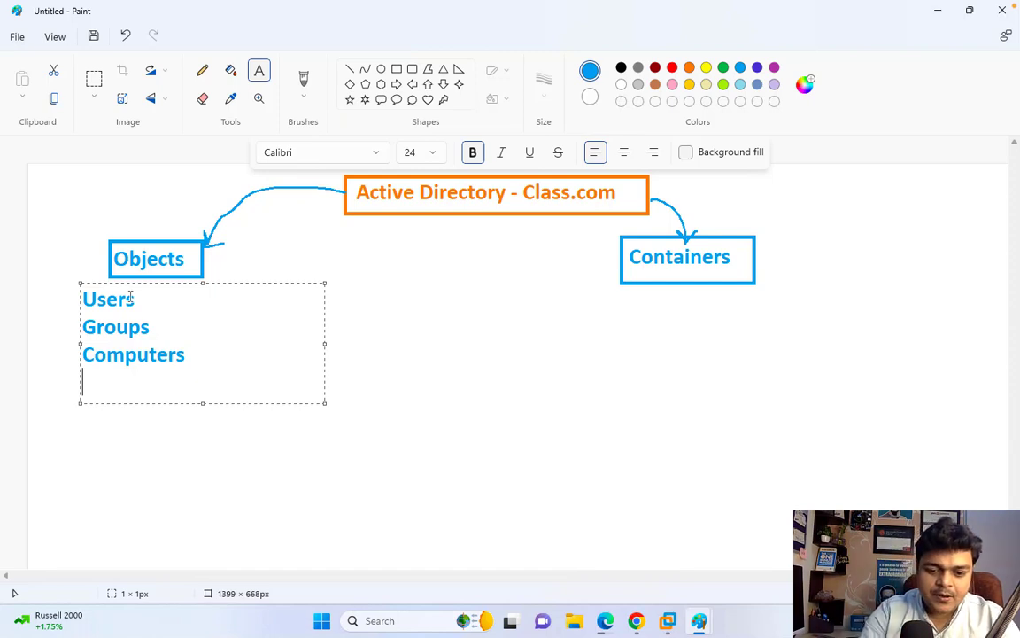
{"action": "type", "text": "Sha"}
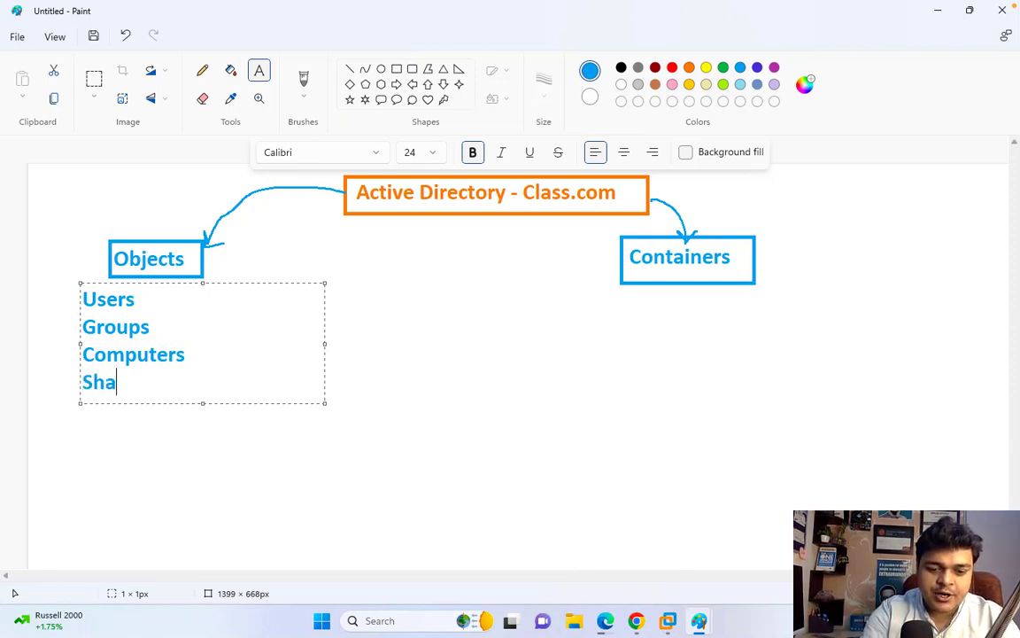
{"action": "type", "text": "red Folder"}
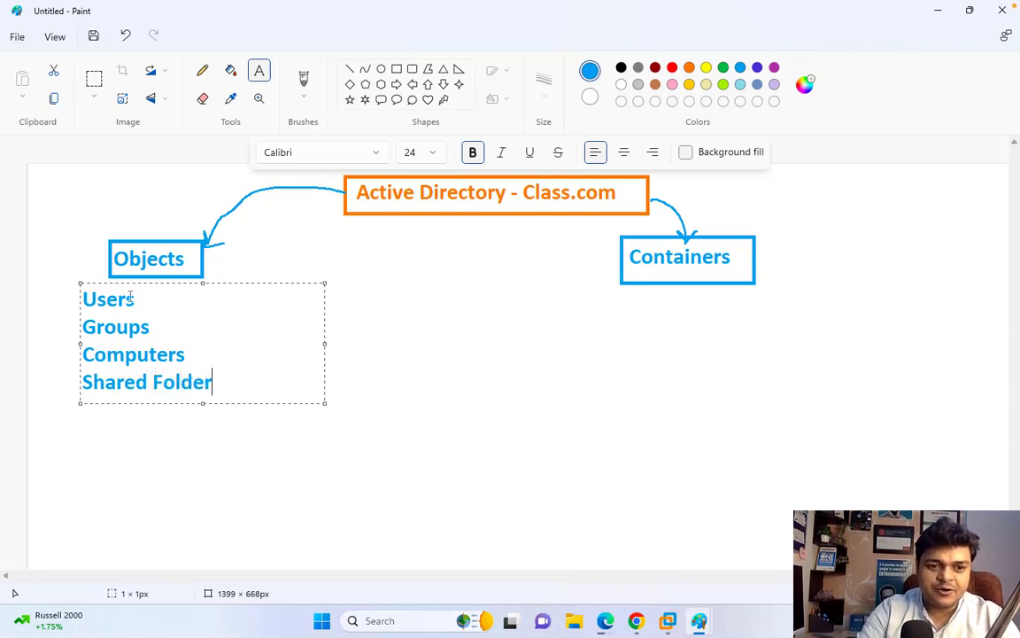
{"action": "key", "text": "Return"}
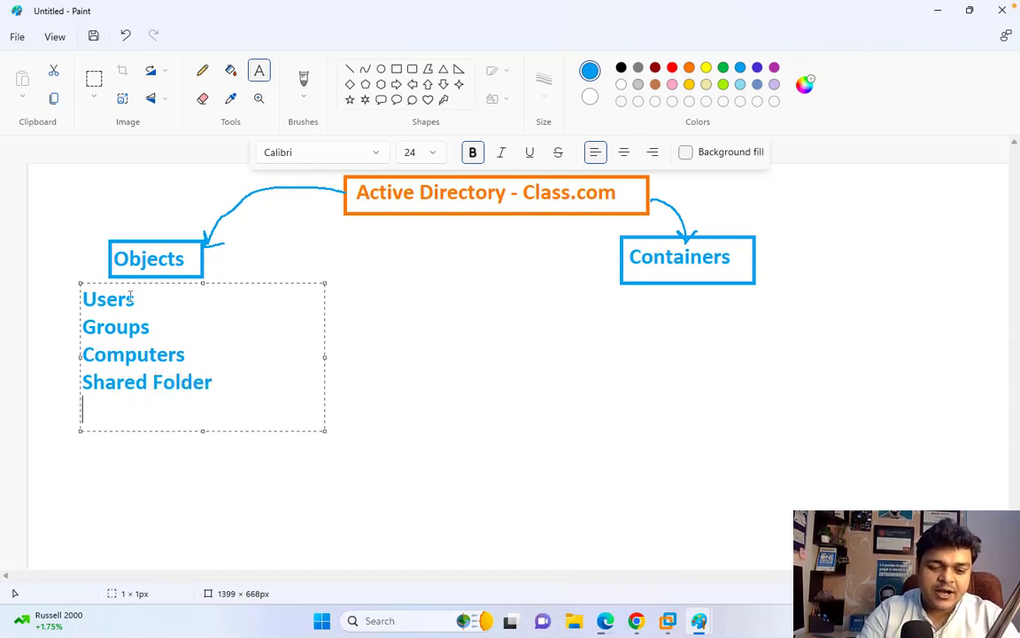
{"action": "type", "text": "P"}
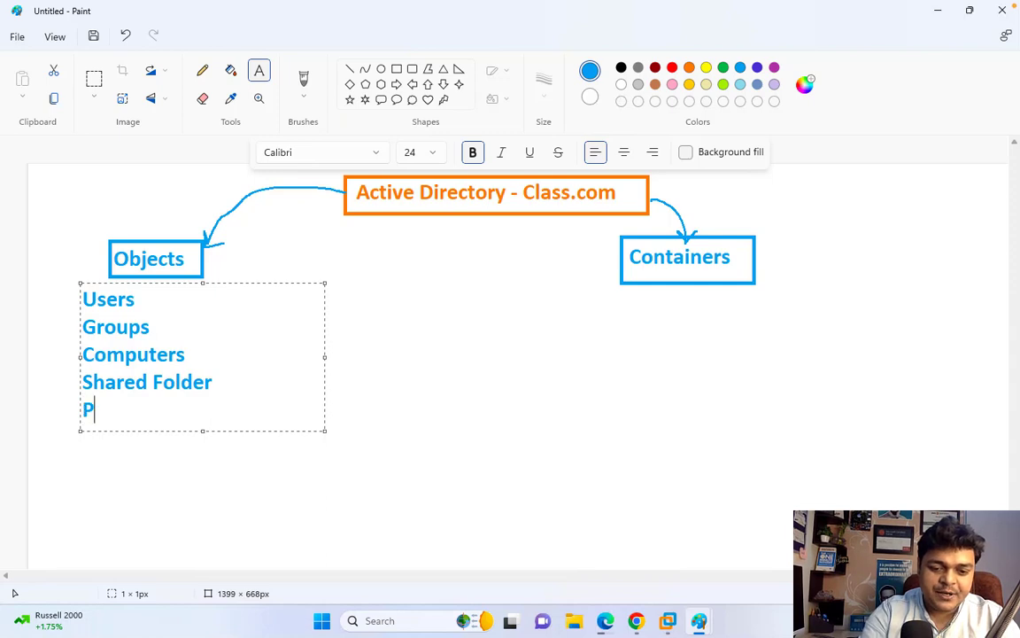
{"action": "type", "text": "rinters"}
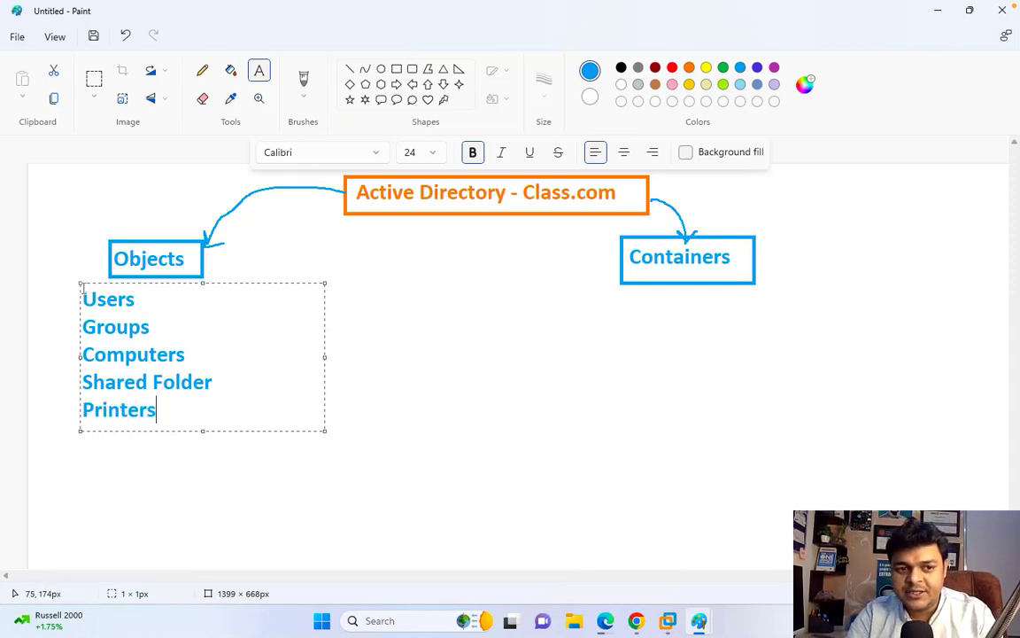
- Align the Objects list under its heading, make it black, and draw a text box under Containers
{"action": "left_click_drag", "start_coordinate": [78, 284], "coordinate": [110, 282]}
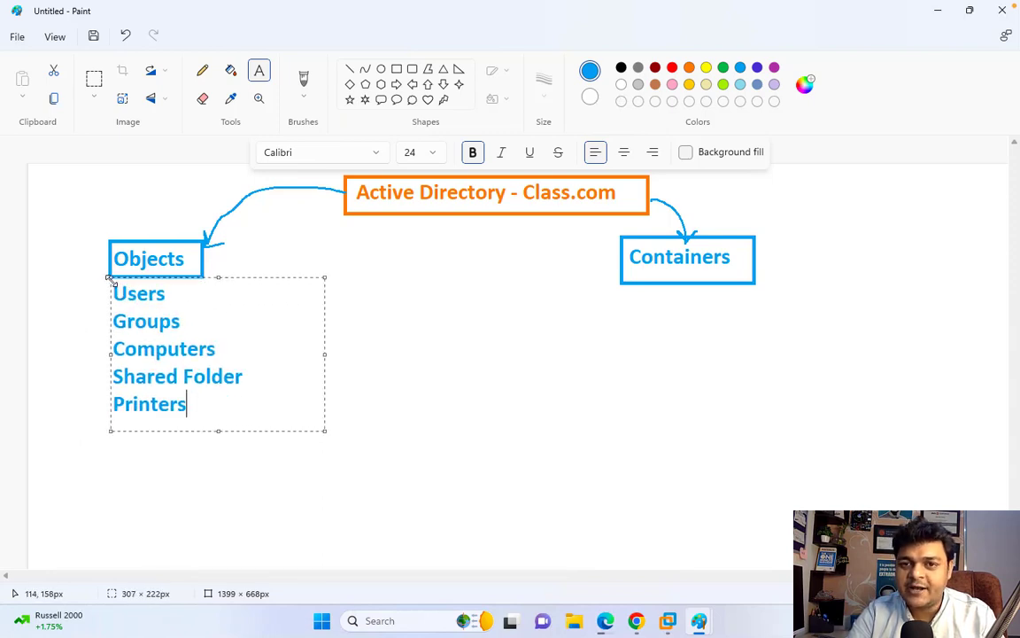
{"action": "key", "text": "ctrl+a"}
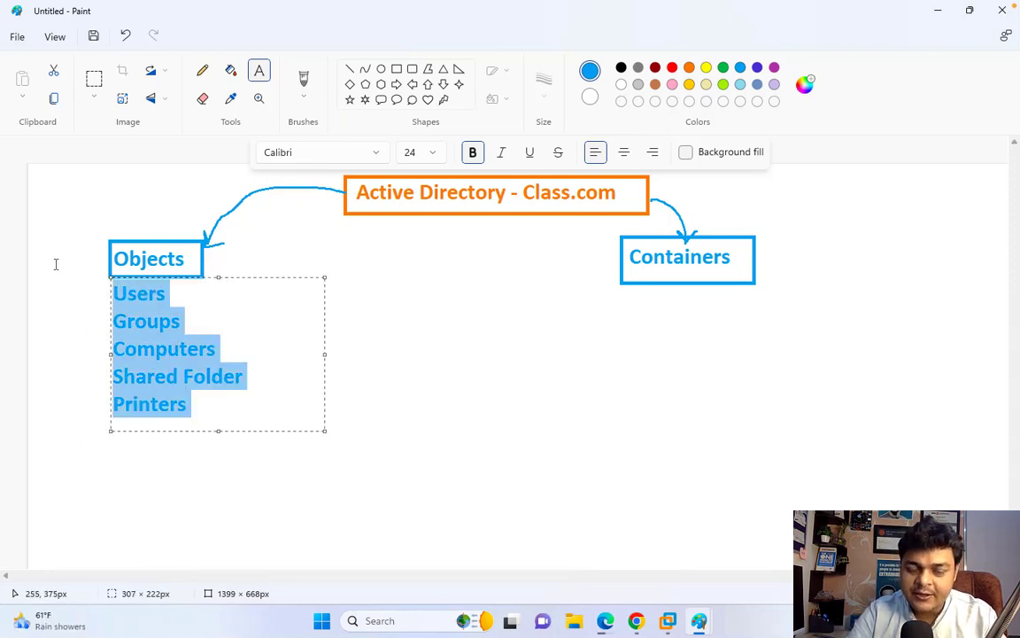
{"action": "left_click", "coordinate": [621, 67]}
{"action": "left_click", "coordinate": [647, 424]}
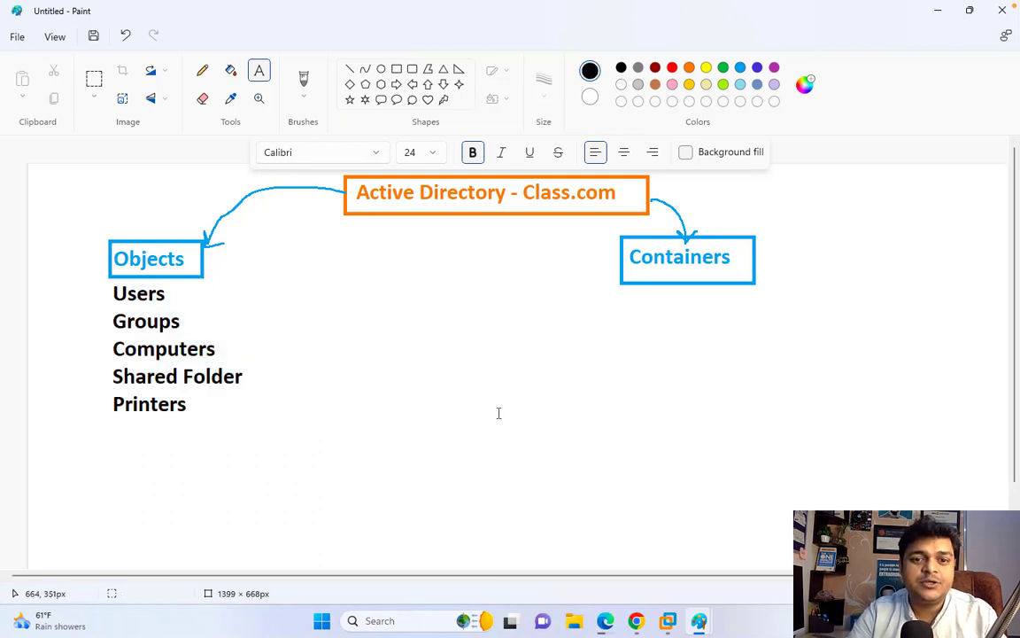
{"action": "left_click_drag", "start_coordinate": [619, 294], "coordinate": [780, 474]}
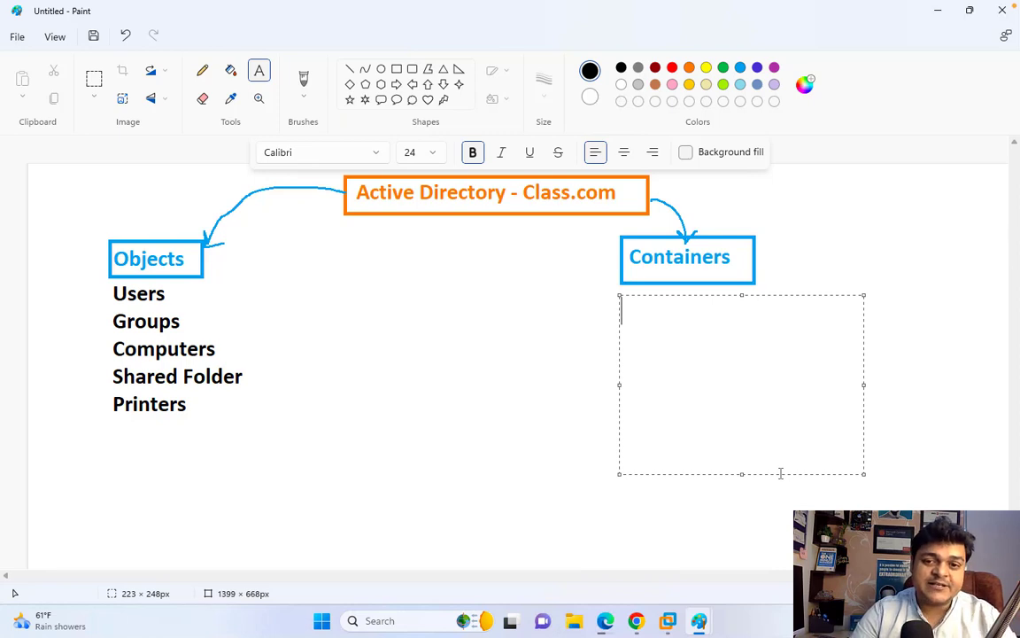
- Enter Domain, Site and O.U. on spaced lines under Containers, correcting the typo, and commit the text
{"action": "type", "text": "Domain"}
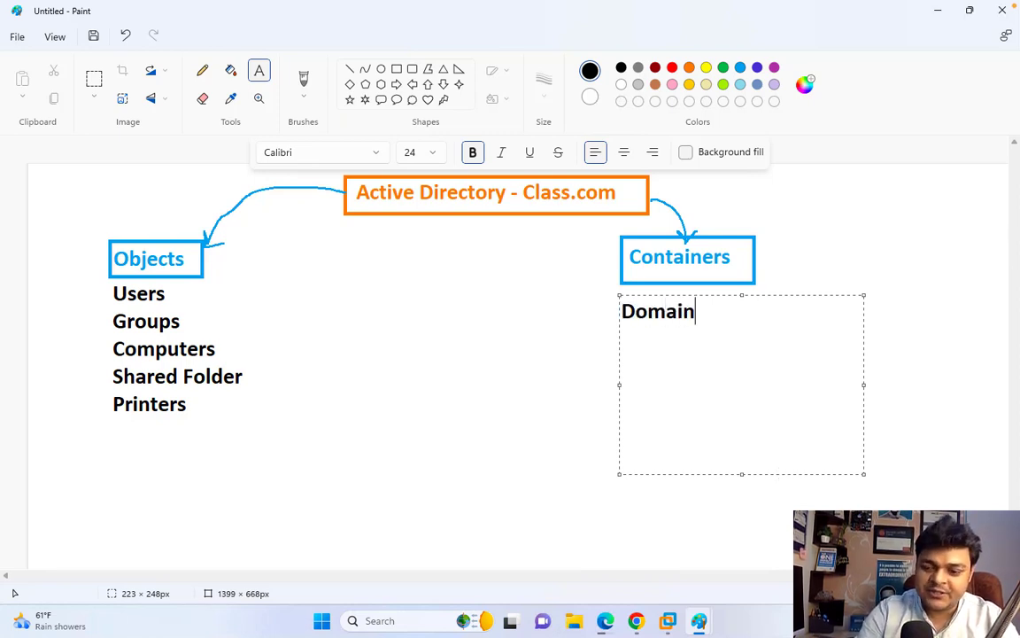
{"action": "key", "text": "Return"}
{"action": "key", "text": "Return"}
{"action": "type", "text": "Site"}
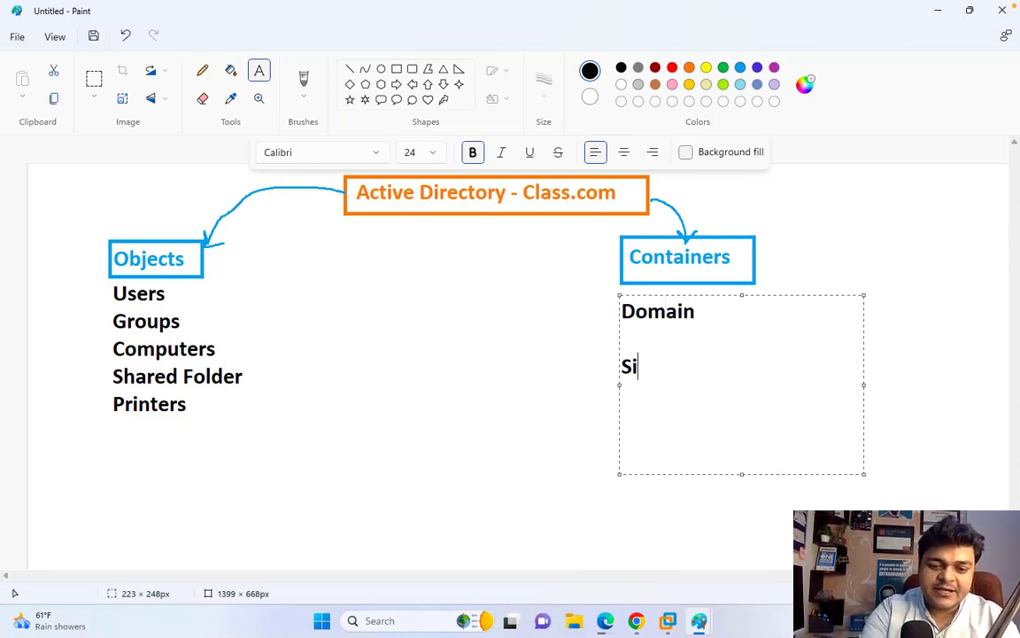
{"action": "key", "text": "Return"}
{"action": "key", "text": "Return"}
{"action": "key", "text": "Return"}
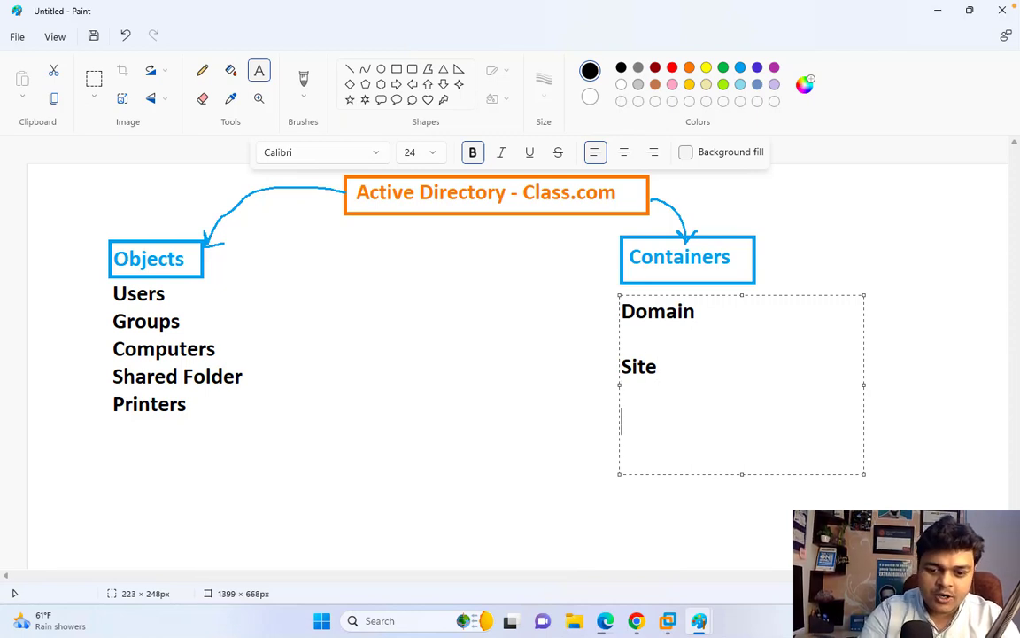
{"action": "type", "text": "O.U>"}
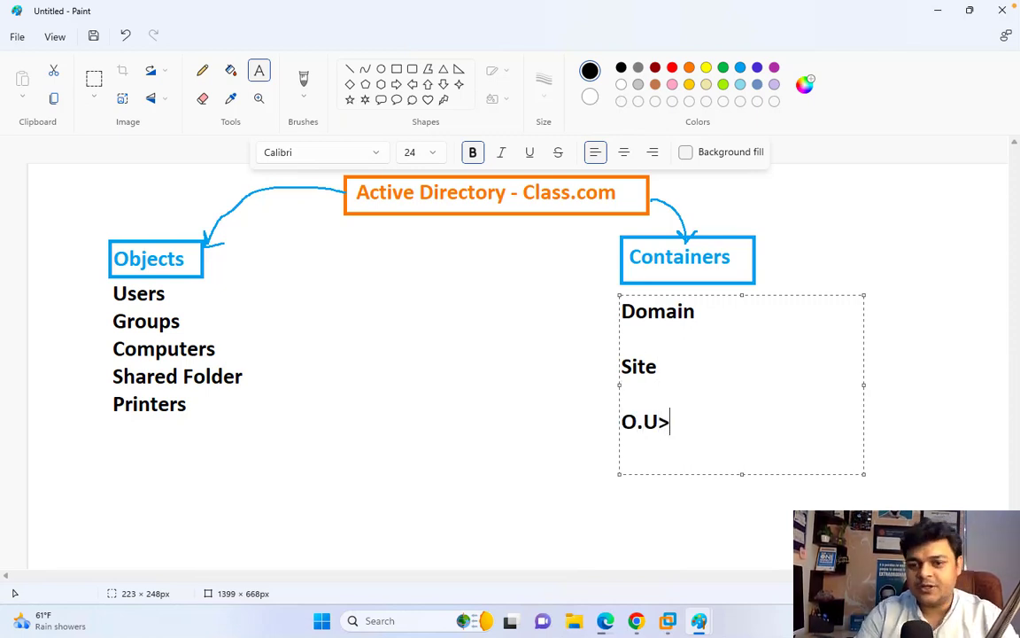
{"action": "key", "text": "BackSpace"}
{"action": "type", "text": "."}
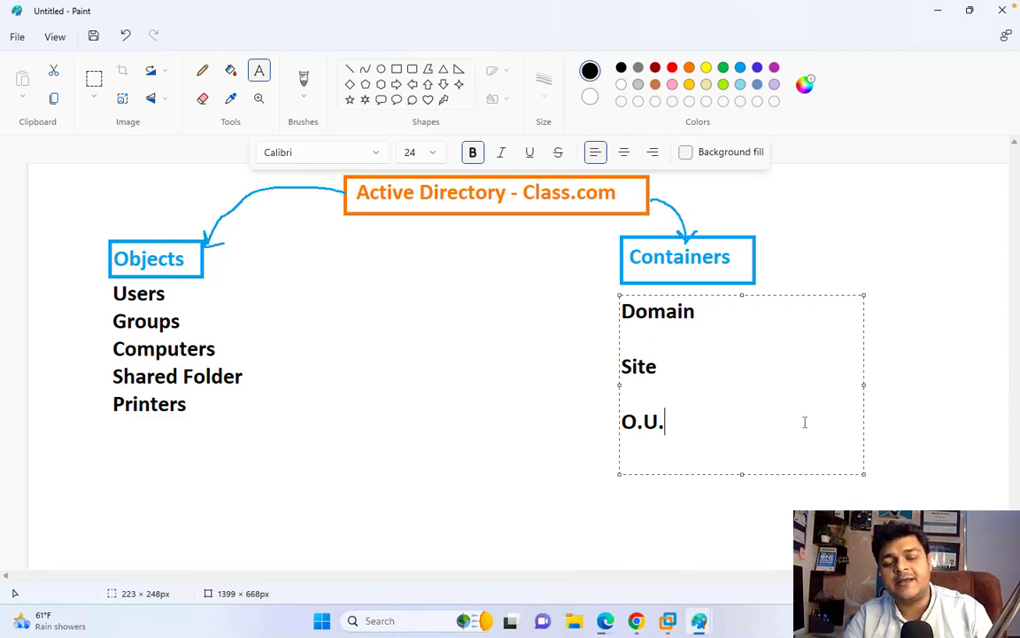
{"action": "left_click", "coordinate": [501, 364]}
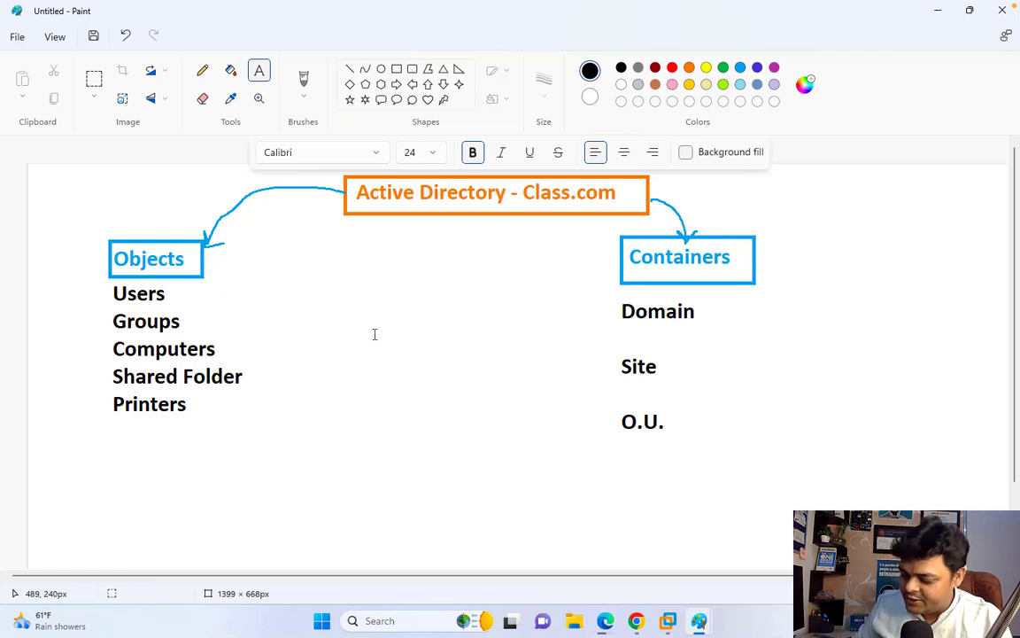
{"action": "left_click", "coordinate": [202, 70]}
{"action": "left_click_drag", "start_coordinate": [169, 293], "coordinate": [190, 286]}
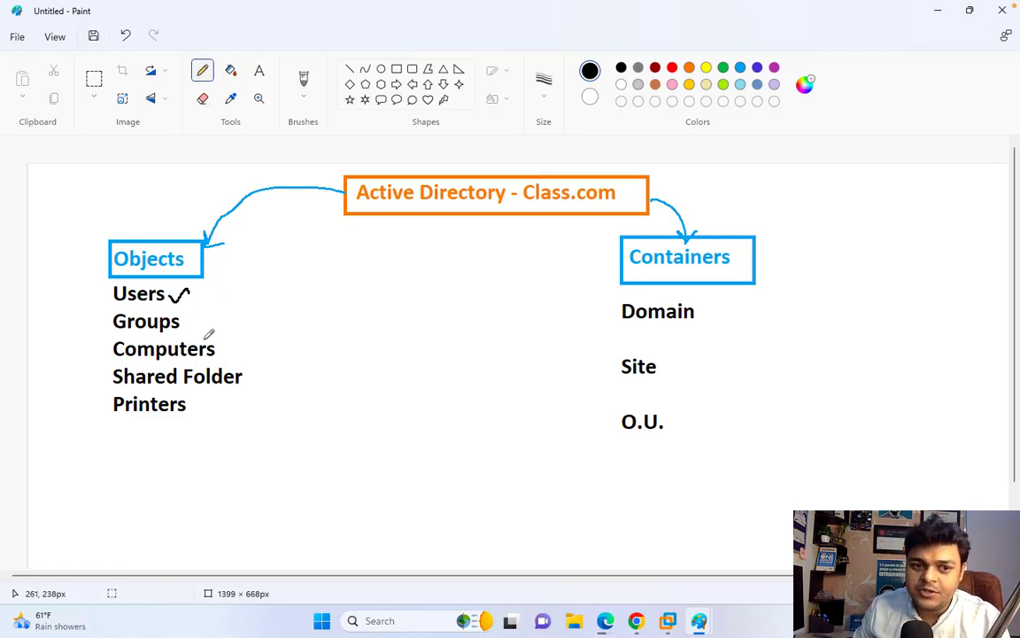
{"action": "mouse_move", "coordinate": [188, 327]}
{"action": "left_mouse_down"}
{"action": "mouse_move", "coordinate": [207, 316]}
{"action": "mouse_move", "coordinate": [250, 339]}
{"action": "mouse_move", "coordinate": [271, 370]}
{"action": "left_mouse_up"}
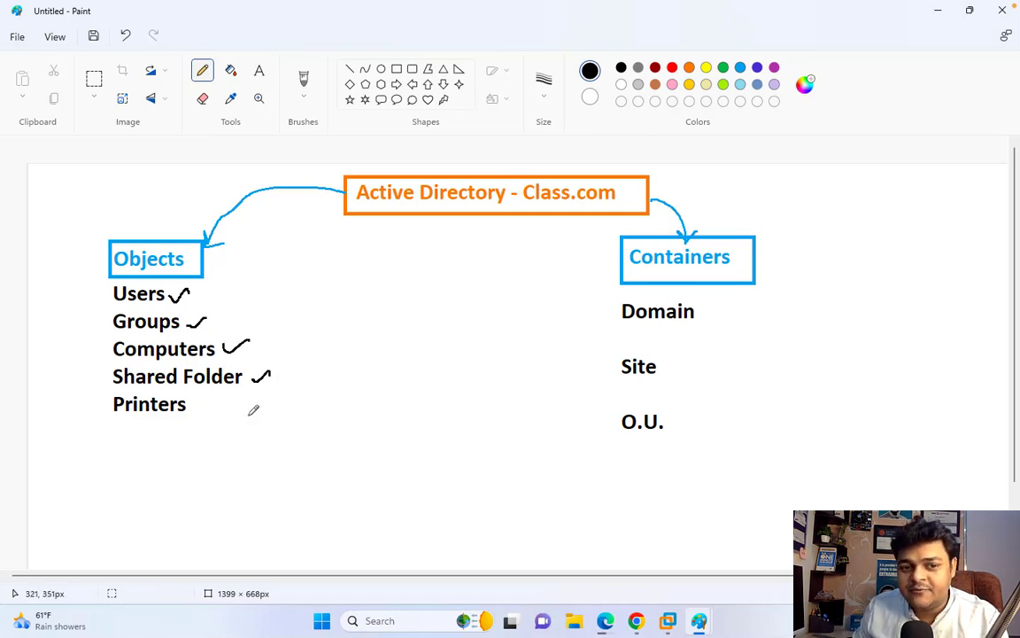
{"action": "left_click_drag", "start_coordinate": [214, 405], "coordinate": [241, 401]}
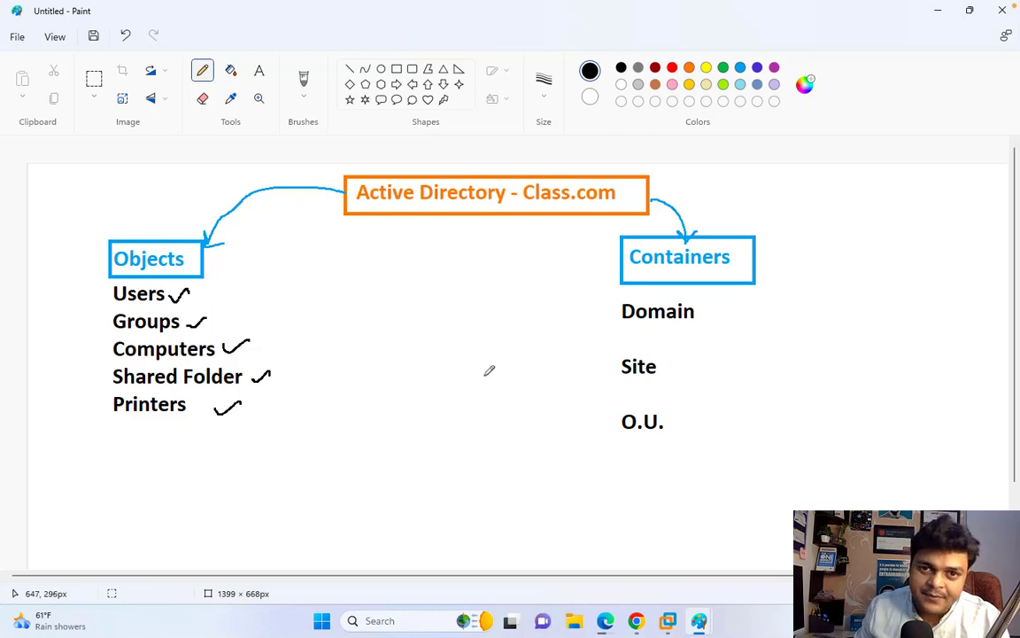
{"action": "left_click_drag", "start_coordinate": [707, 316], "coordinate": [725, 307]}
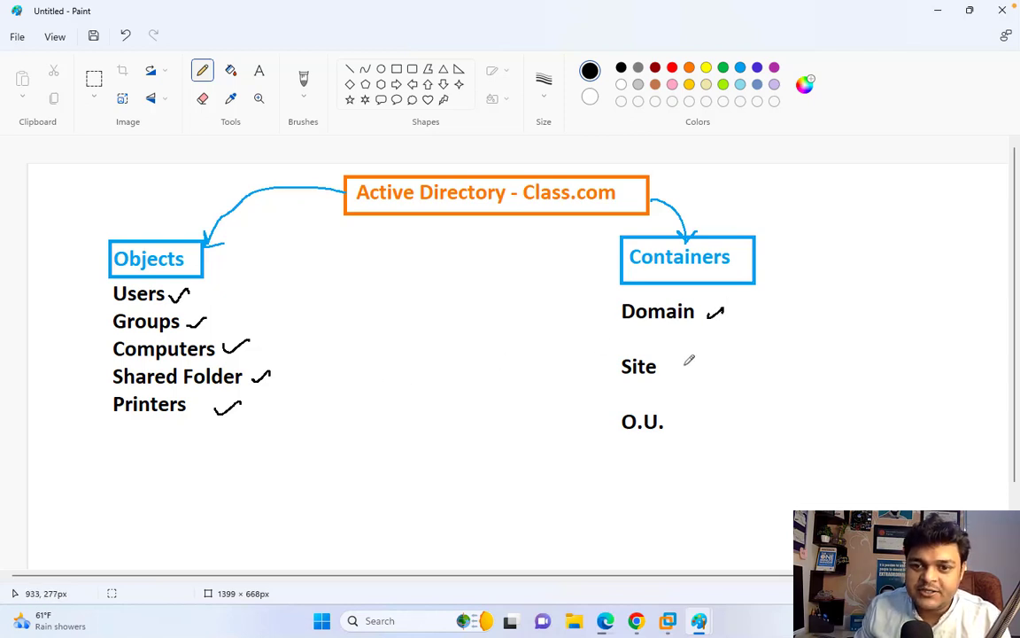
{"action": "left_click_drag", "start_coordinate": [681, 367], "coordinate": [706, 364]}
{"action": "left_click_drag", "start_coordinate": [677, 420], "coordinate": [703, 414]}
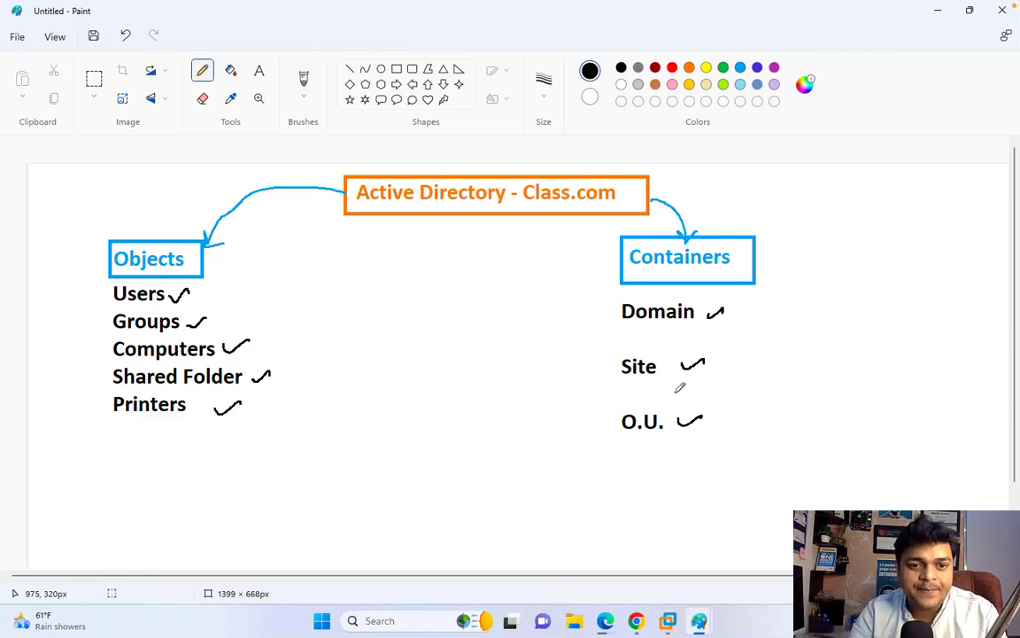
- Minimize Paint and bring up the Domain-2019 virtual machine
{"action": "left_click", "coordinate": [938, 12]}
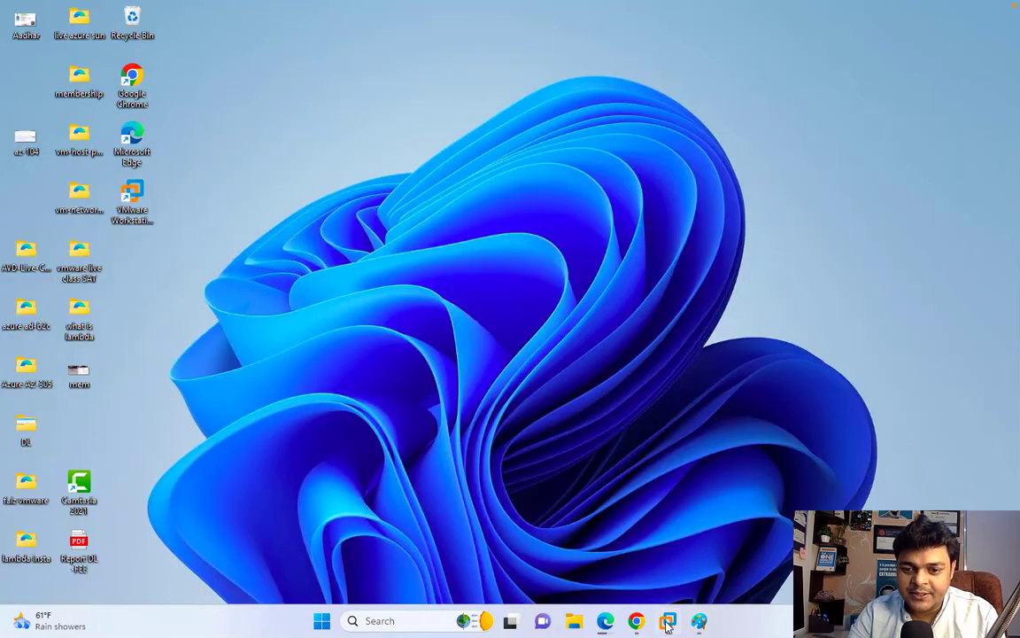
{"action": "mouse_move", "coordinate": [668, 620]}
{"action": "left_click", "coordinate": [699, 522]}
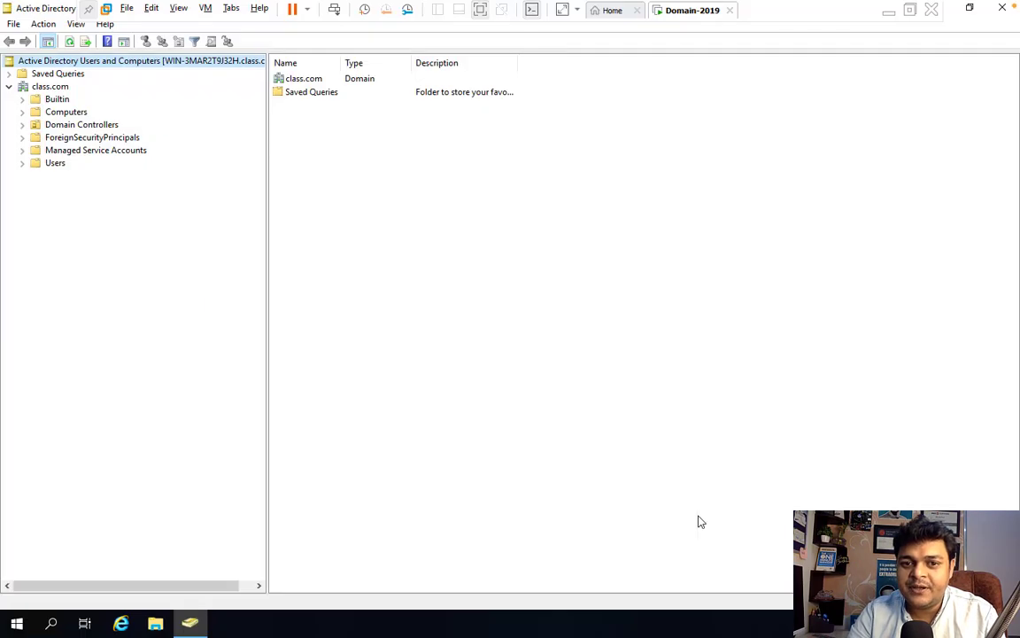
- Show the class.com Users container's accounts and groups in Active Directory Users and Computers
{"action": "right_click", "coordinate": [60, 89]}
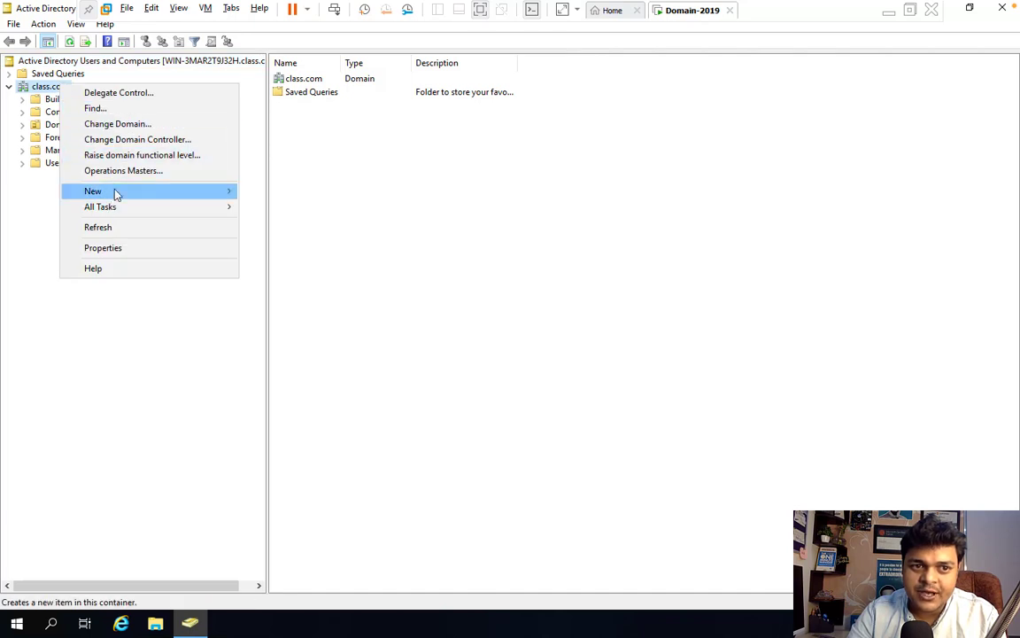
{"action": "mouse_move", "coordinate": [116, 194]}
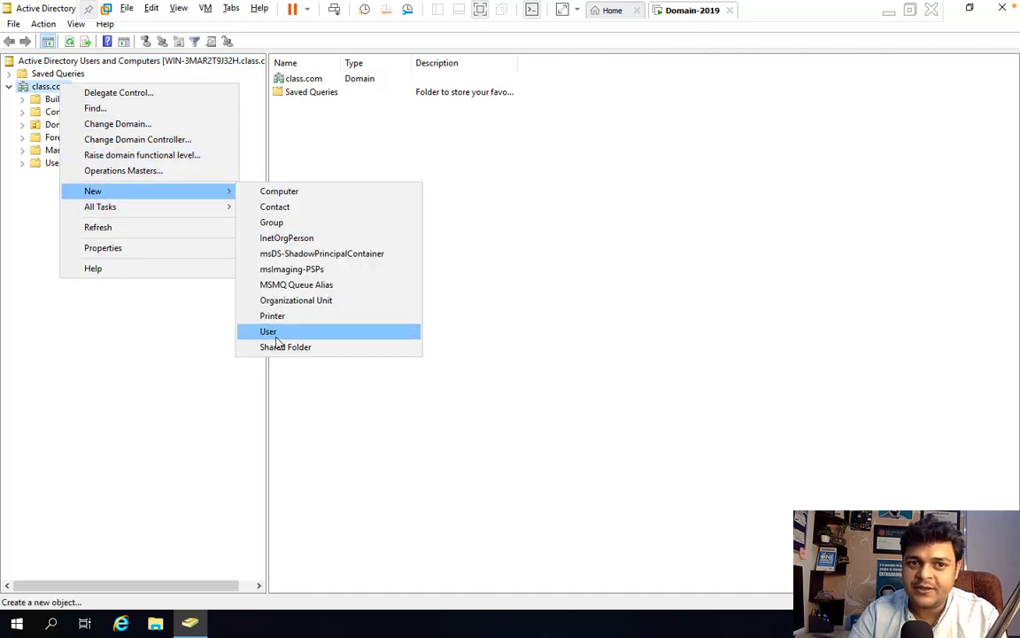
{"action": "left_click", "coordinate": [649, 328]}
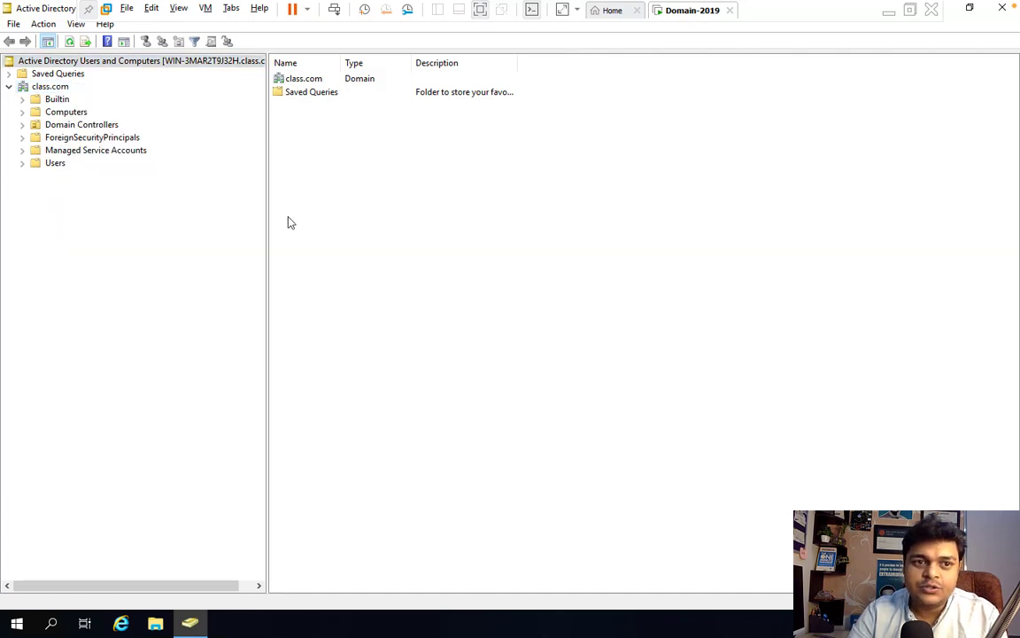
{"action": "left_click", "coordinate": [53, 164]}
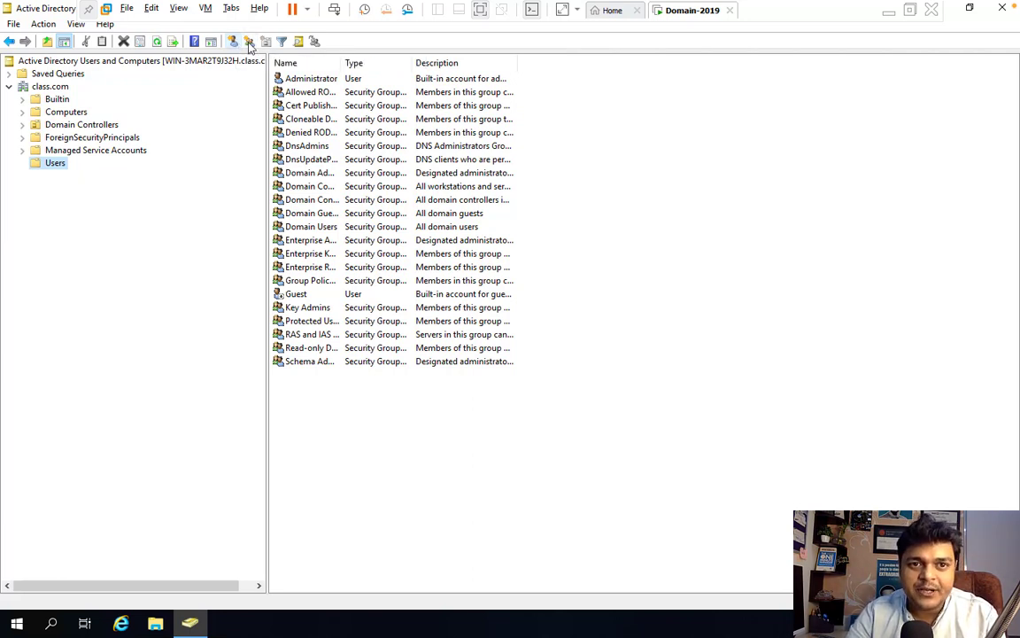
- Start a new user in Users with first name and logon name 'aws', cancelling the New Group form
{"action": "left_click", "coordinate": [249, 42]}
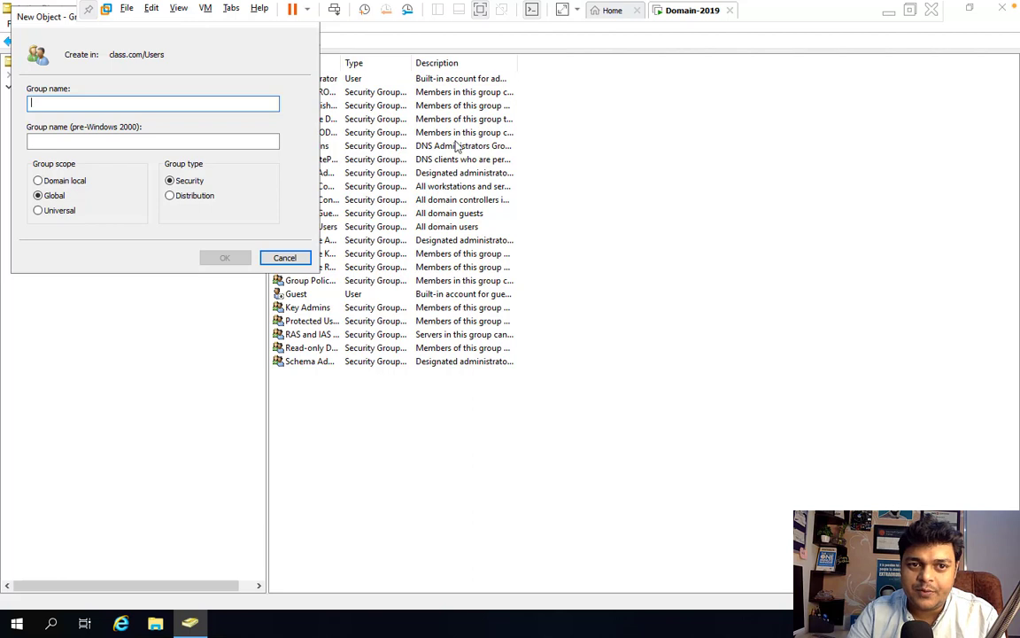
{"action": "left_click", "coordinate": [283, 257]}
{"action": "left_click", "coordinate": [233, 42]}
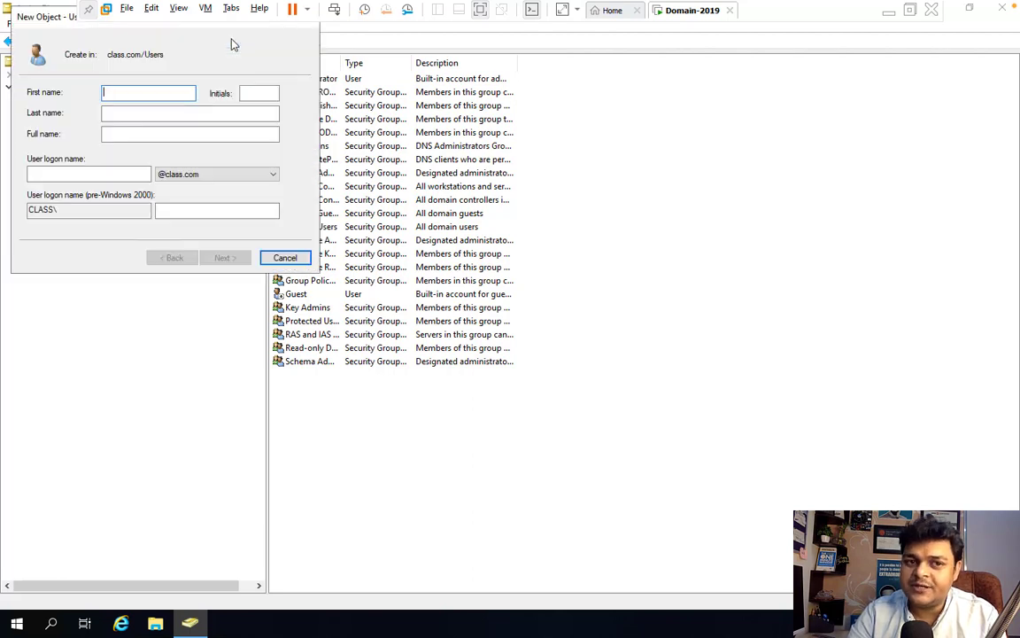
{"action": "type", "text": "aws"}
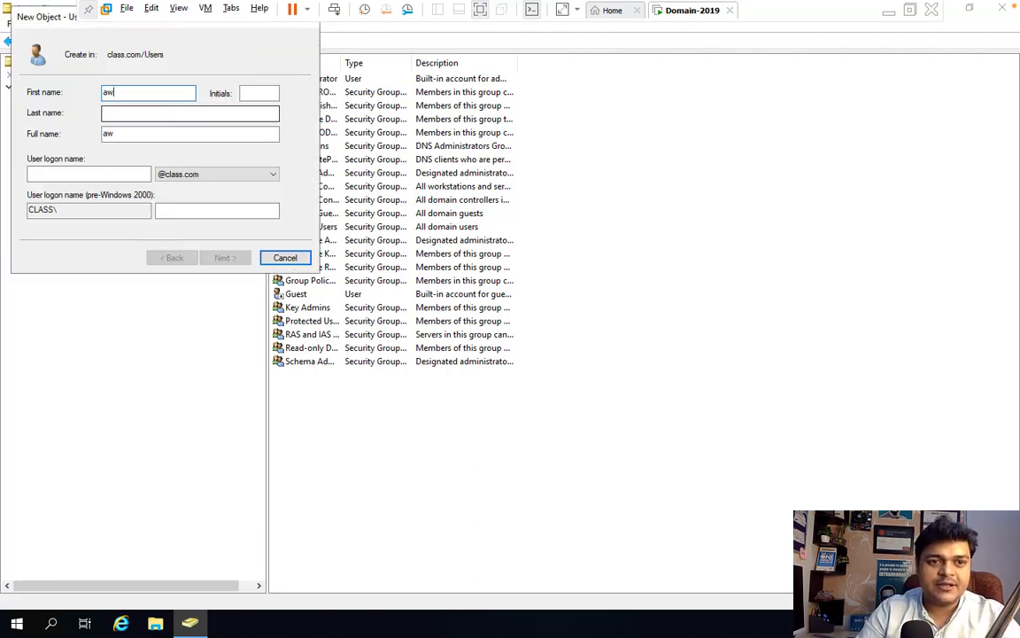
{"action": "left_click", "coordinate": [71, 174]}
{"action": "type", "text": "aws"}
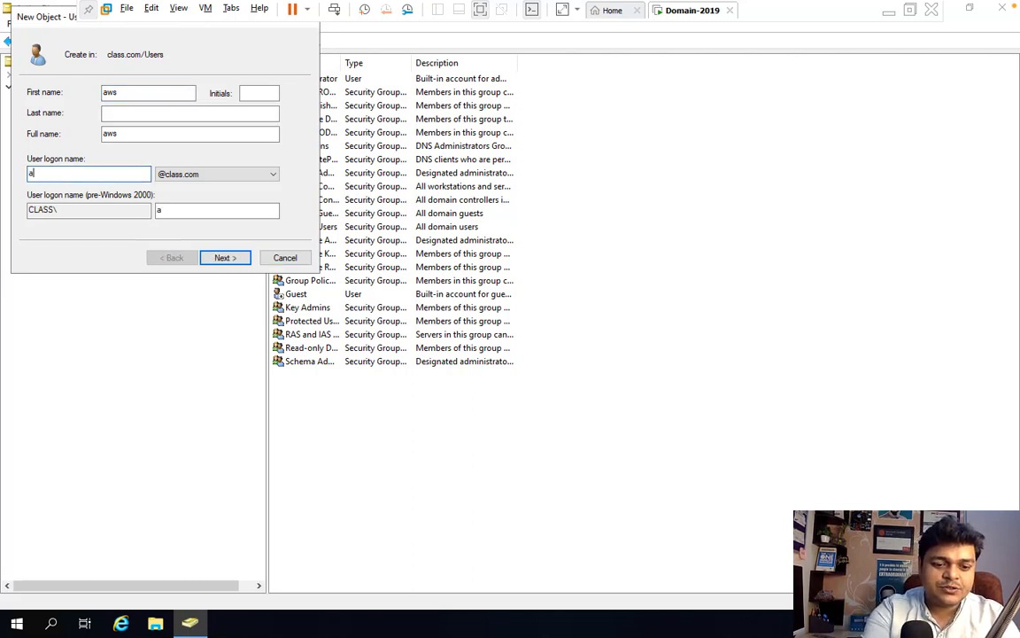
- Enter and confirm the account password, requiring a password change at next logon
{"action": "left_click", "coordinate": [229, 259]}
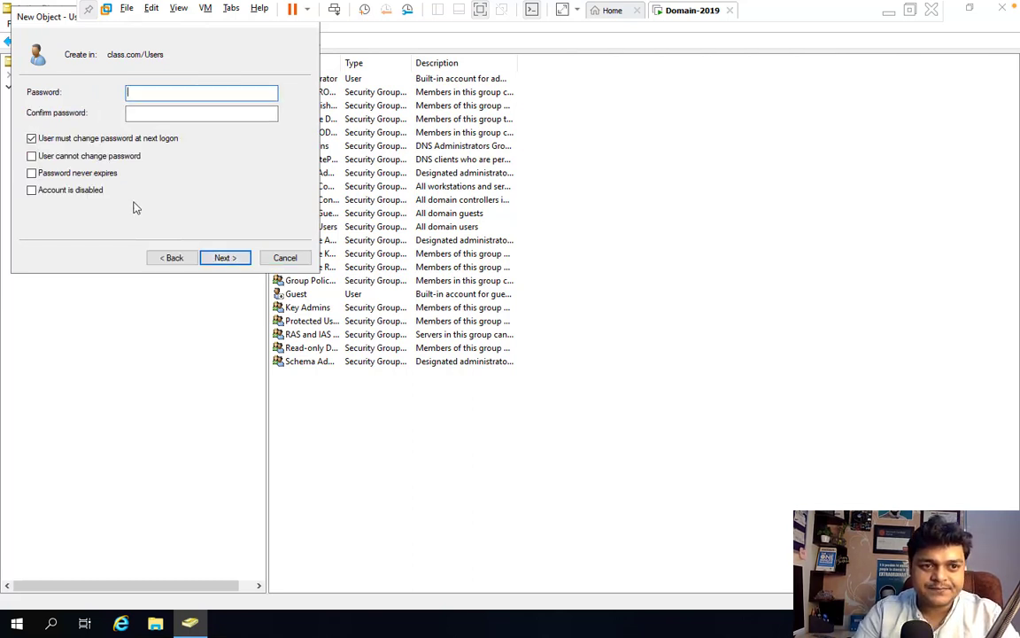
{"action": "left_click", "coordinate": [60, 139]}
{"action": "left_click", "coordinate": [144, 94]}
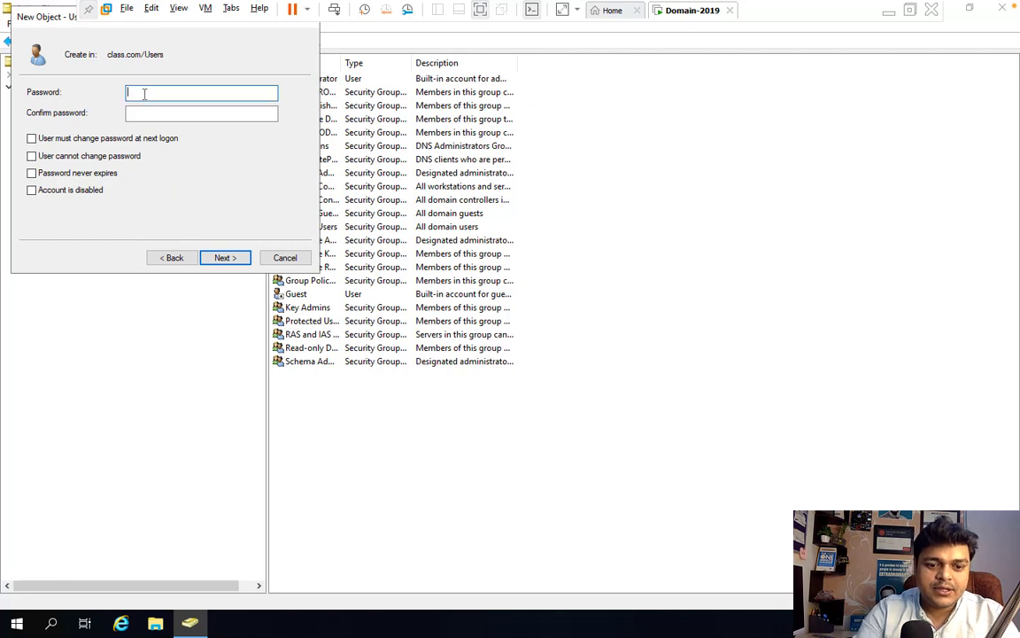
{"action": "type", "text": "*********"}
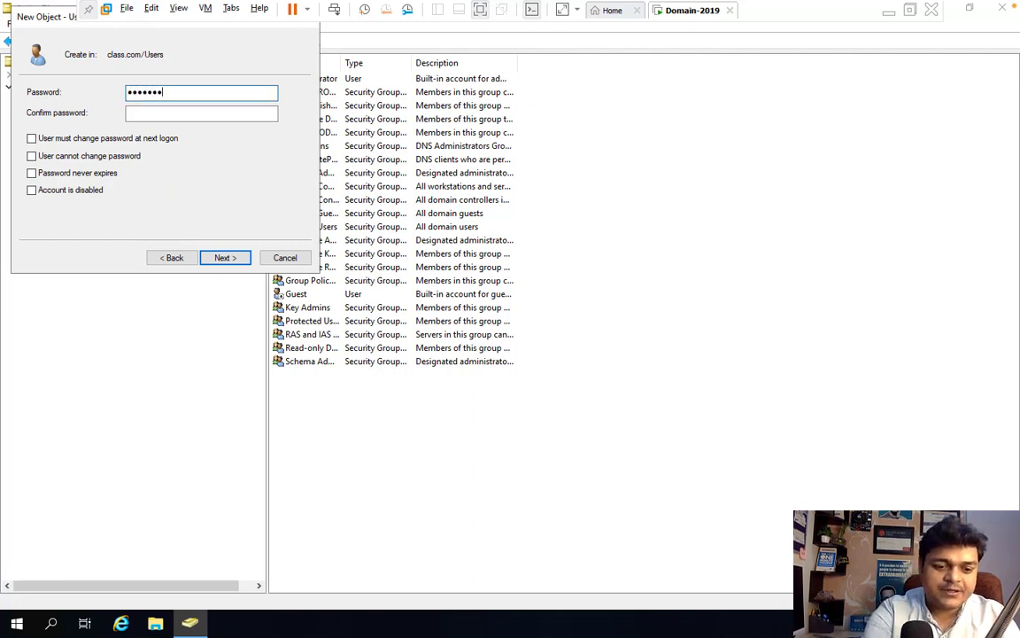
{"action": "key", "text": "Tab"}
{"action": "type", "text": "*****"}
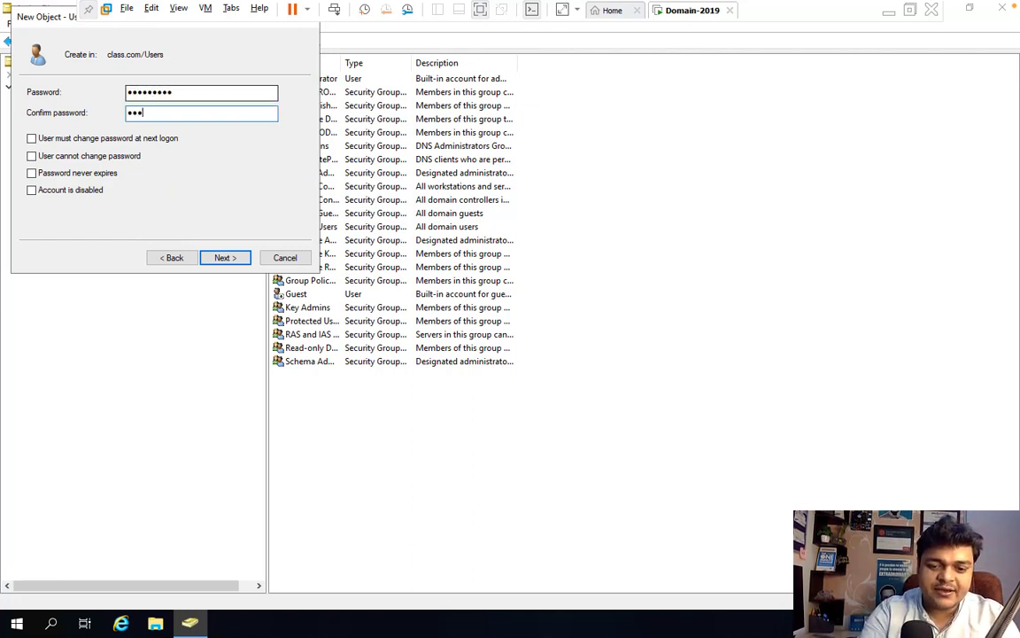
{"action": "type", "text": "****"}
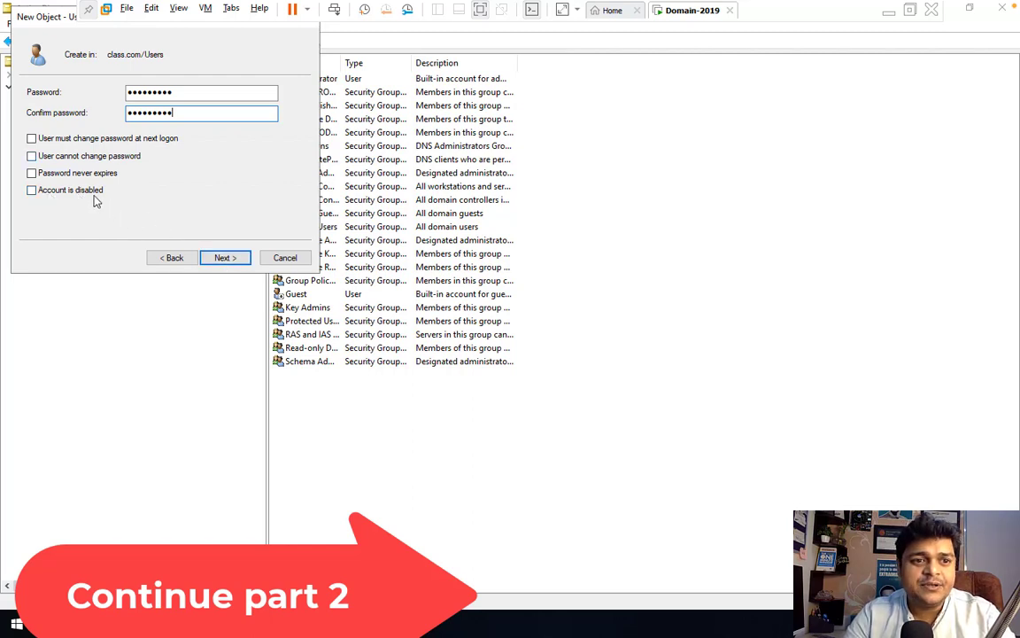
{"action": "left_click", "coordinate": [43, 140]}
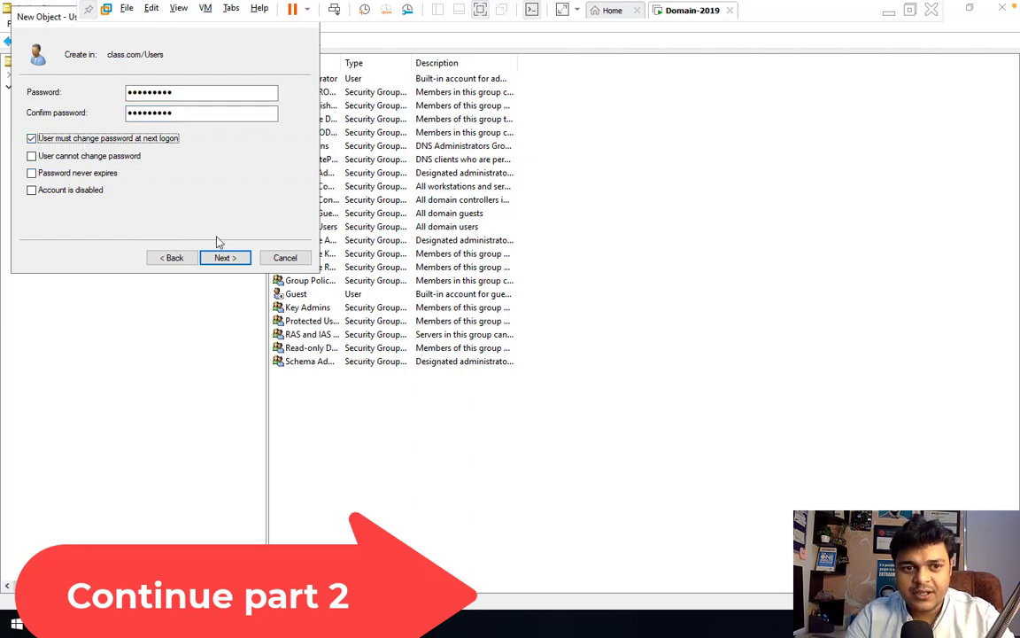
- Attempt to finish the aws user and dismiss the password-policy error
{"action": "left_click", "coordinate": [222, 259]}
{"action": "left_click", "coordinate": [224, 259]}
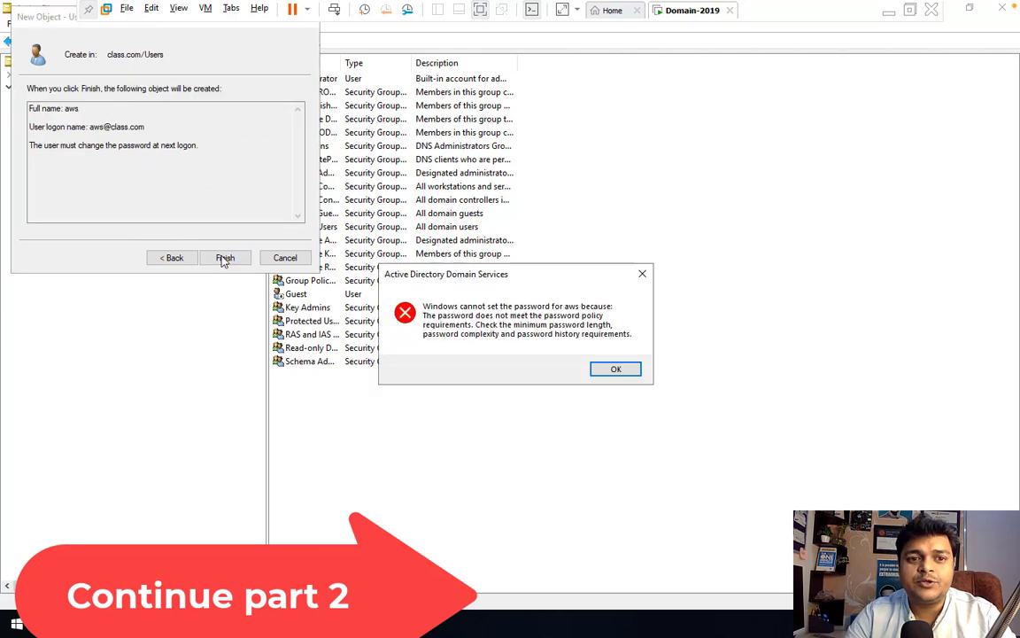
{"action": "left_click", "coordinate": [611, 370]}
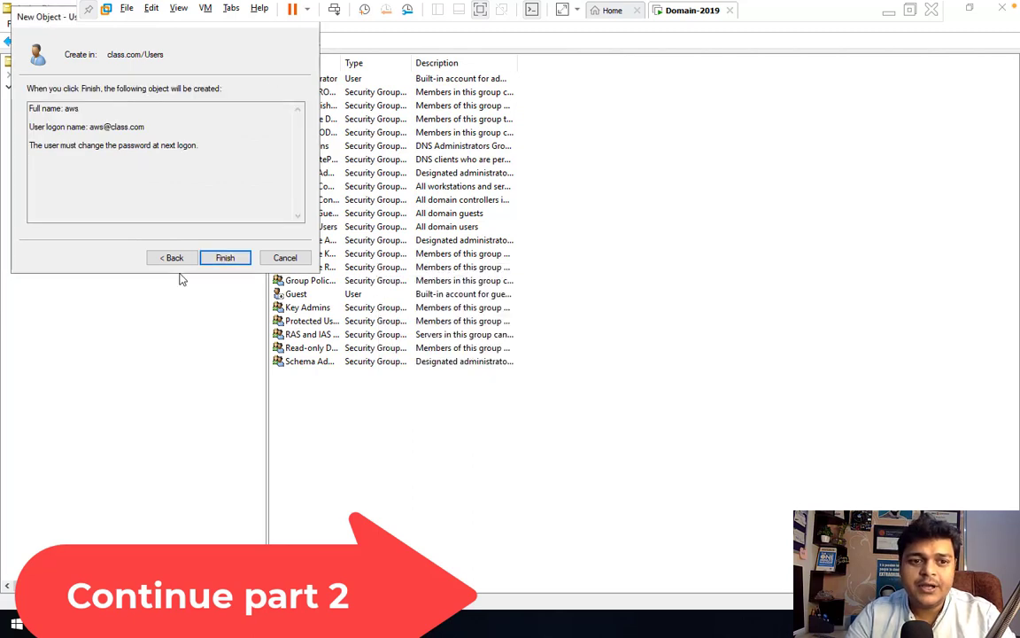
- Go back, enter a complexity-compliant password in both fields, and finish creating aws
{"action": "left_click", "coordinate": [171, 256]}
{"action": "type", "text": "P@ss"}
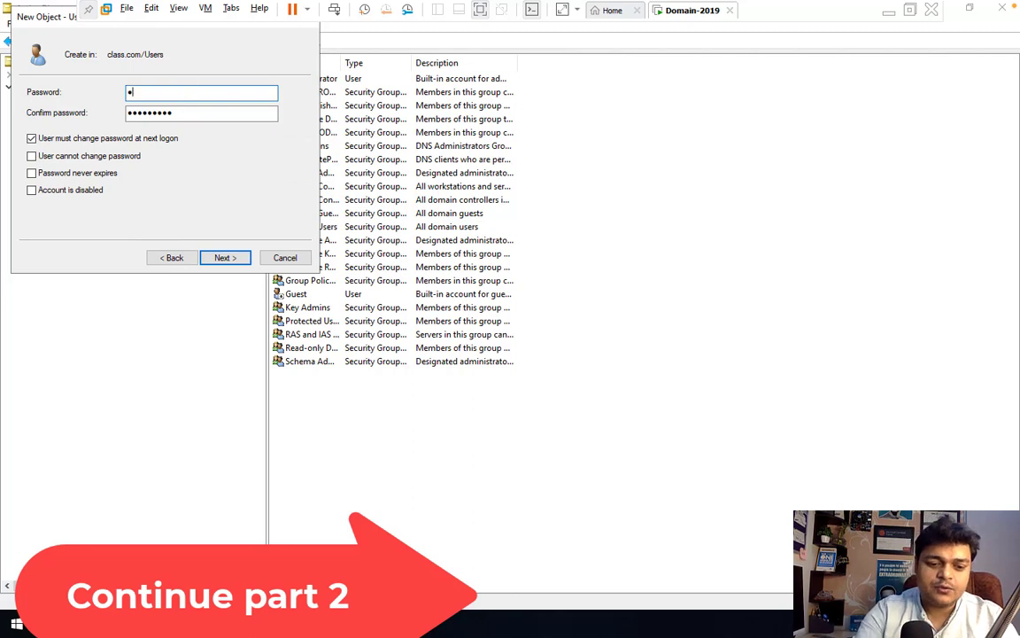
{"action": "type", "text": "w0rd@123"}
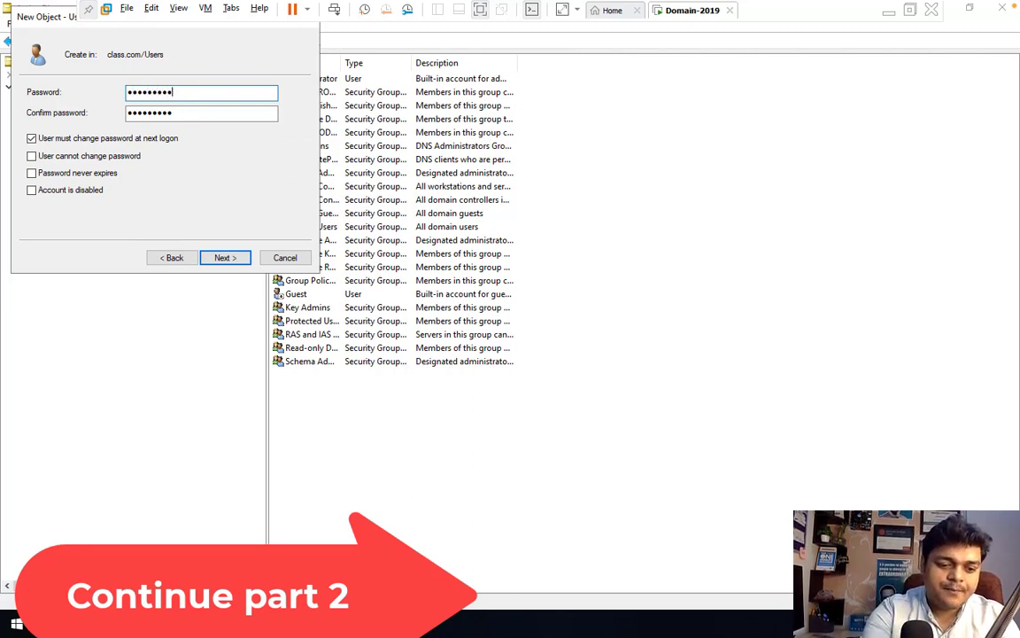
{"action": "key", "text": "Tab"}
{"action": "type", "text": "P@ssw0"}
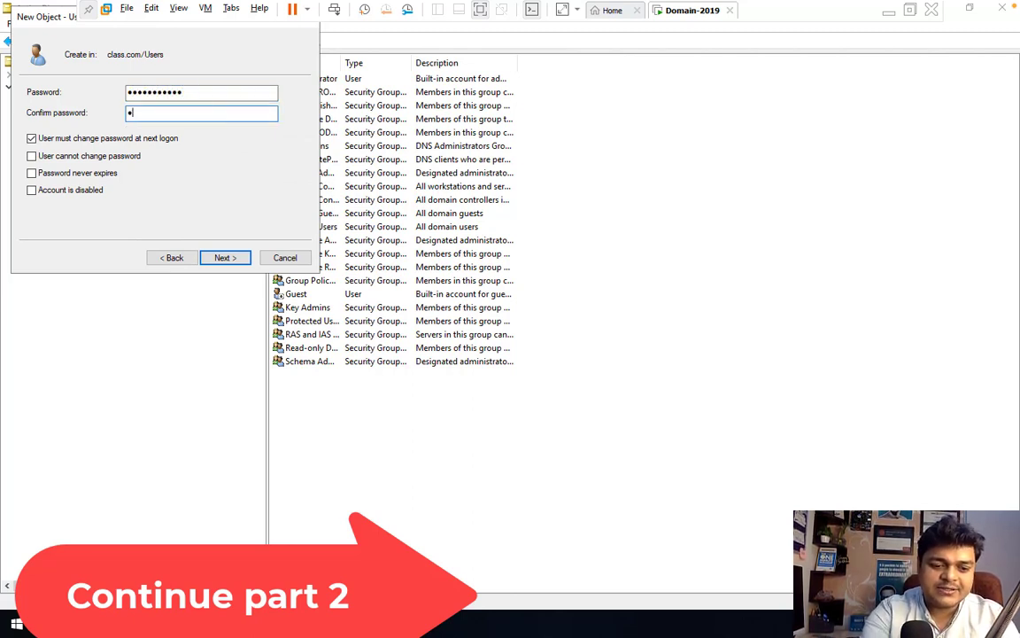
{"action": "type", "text": "rd@123"}
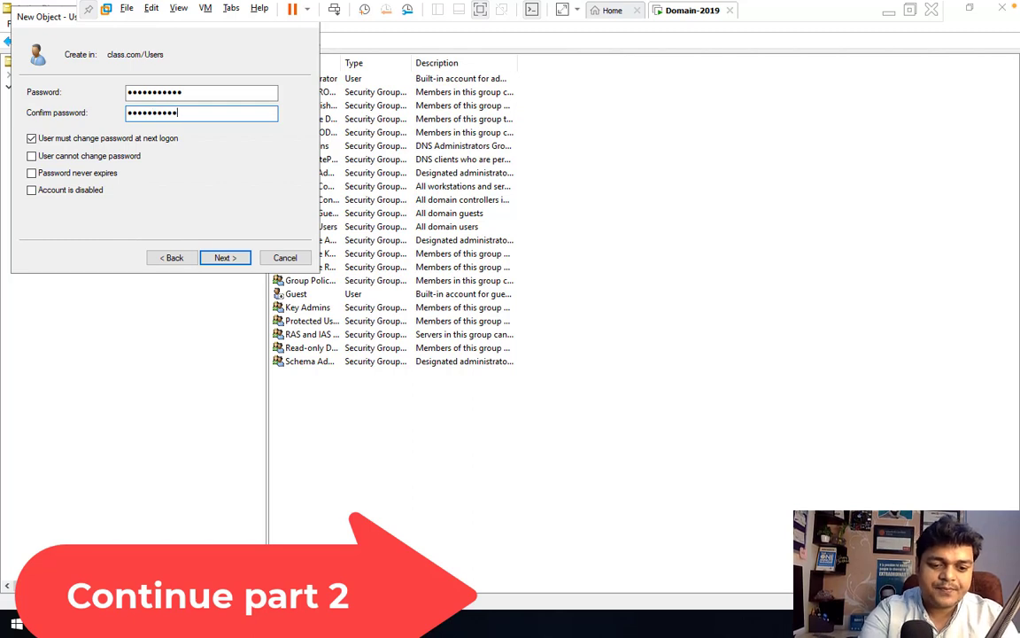
{"action": "left_click", "coordinate": [225, 258]}
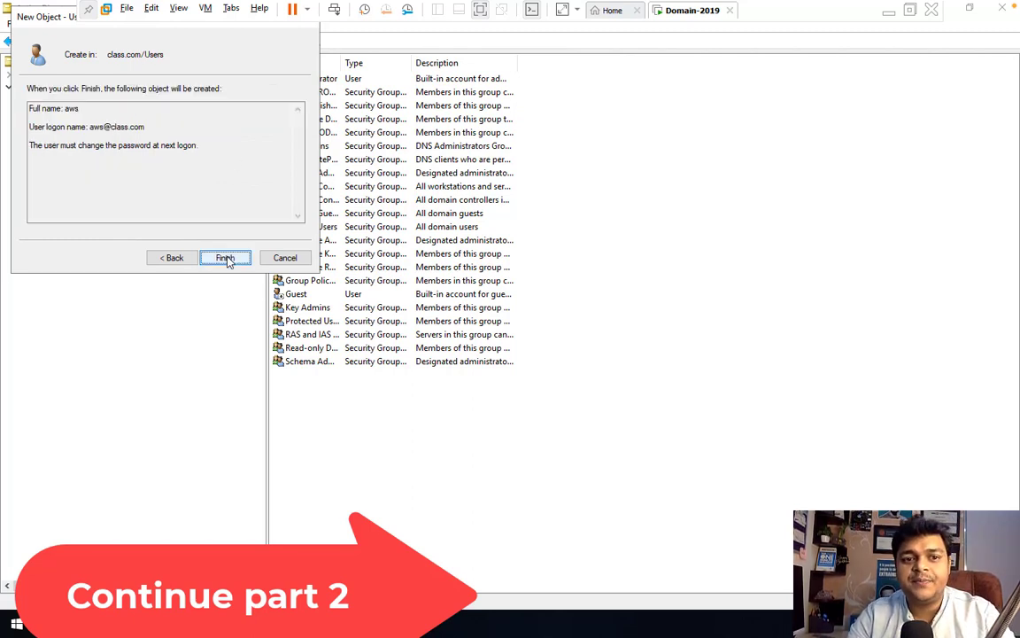
{"action": "left_click", "coordinate": [226, 259]}
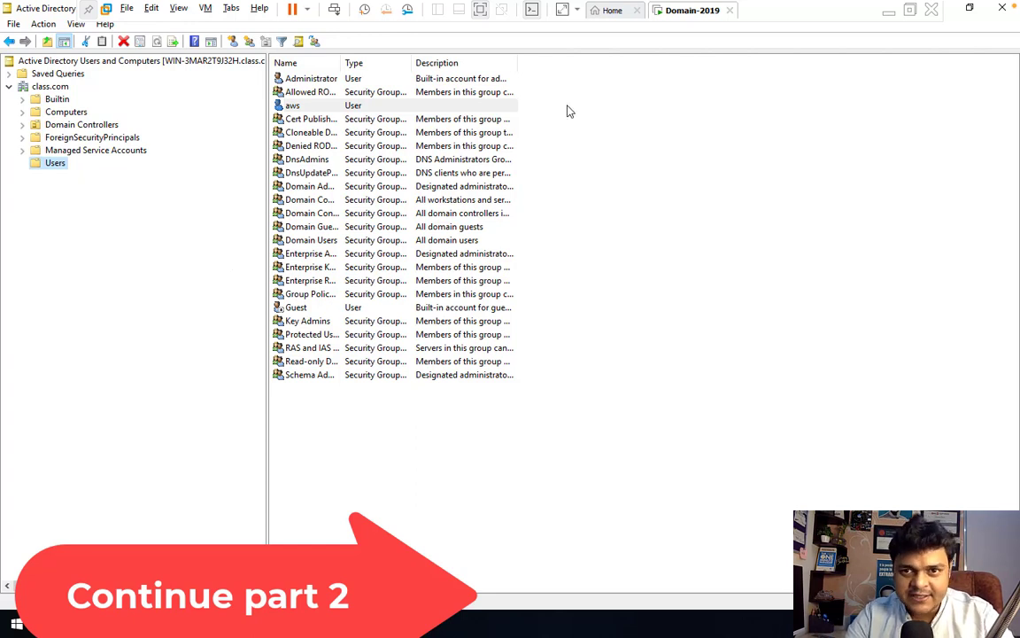
- Minimize the Domain-2019 VM window and switch to the macOS host desktop
{"action": "left_click", "coordinate": [612, 12]}
{"action": "left_click", "coordinate": [656, 12]}
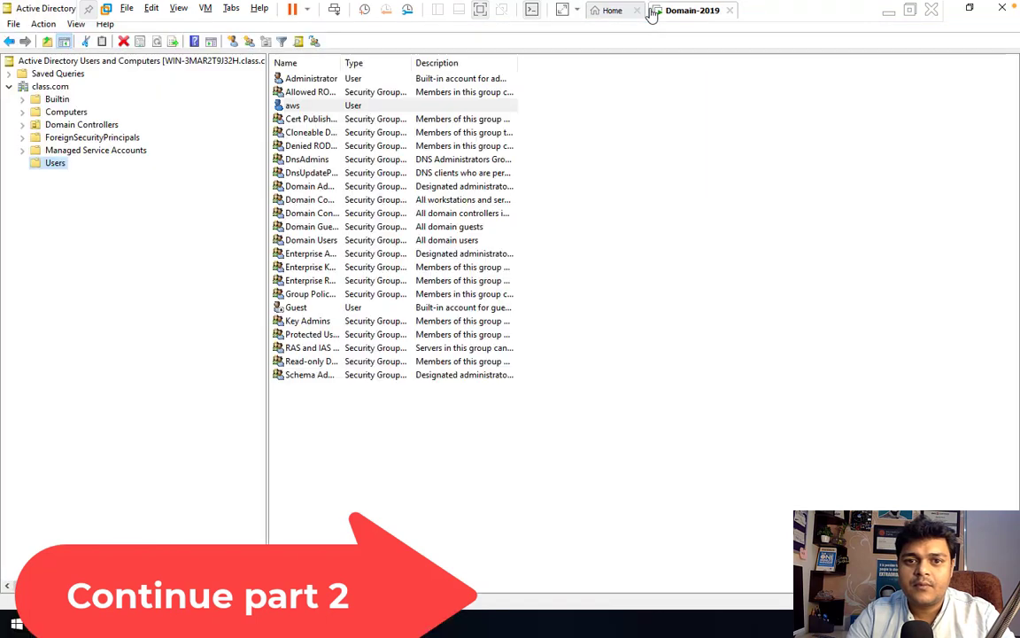
{"action": "left_click", "coordinate": [886, 18]}
{"action": "key", "text": "ctrl+Left"}
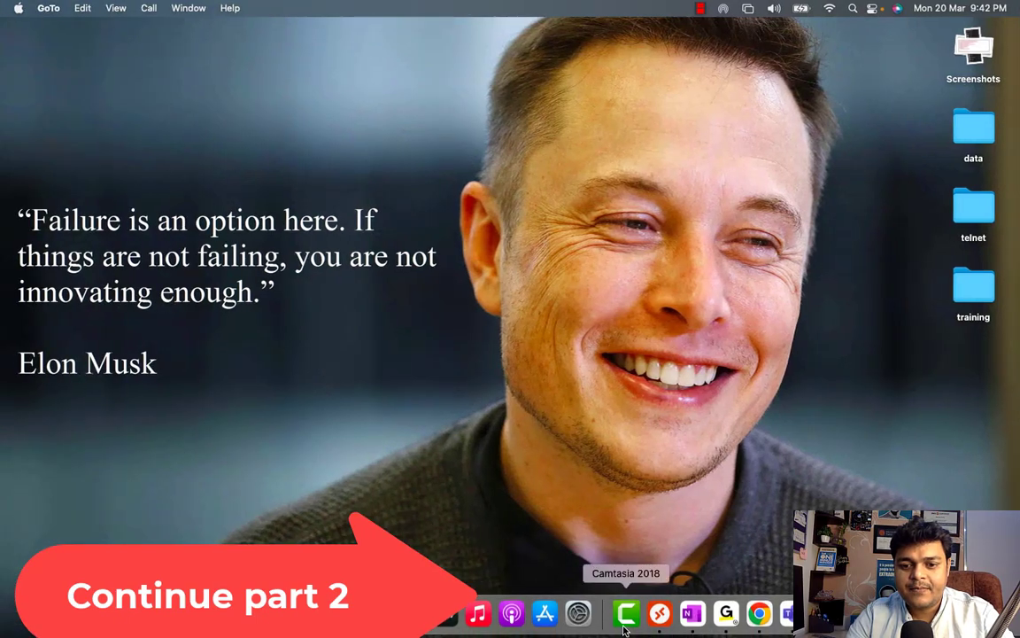
{"action": "right_click", "coordinate": [624, 625]}
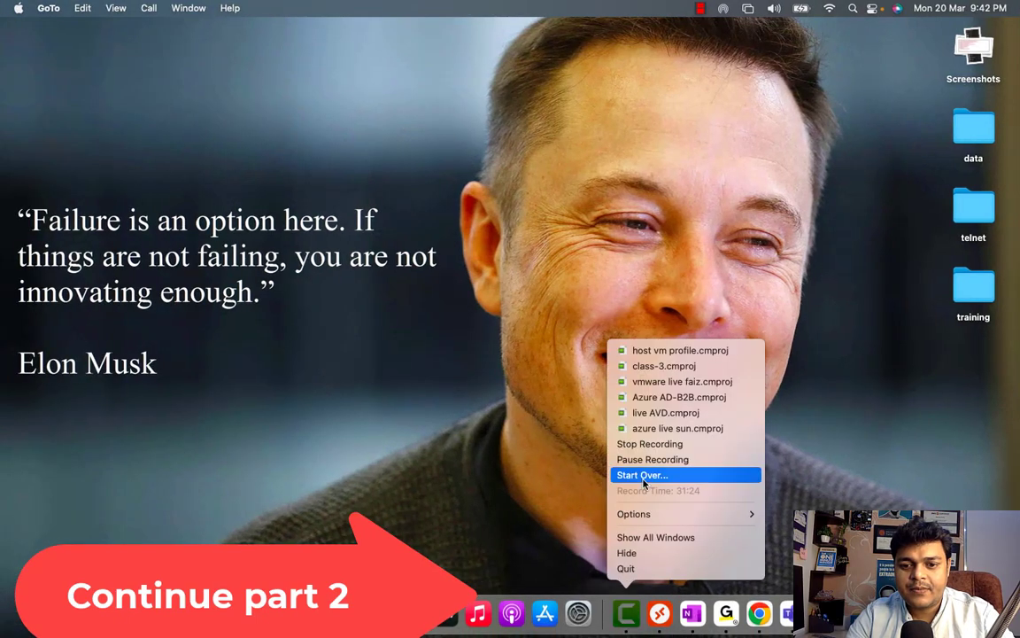